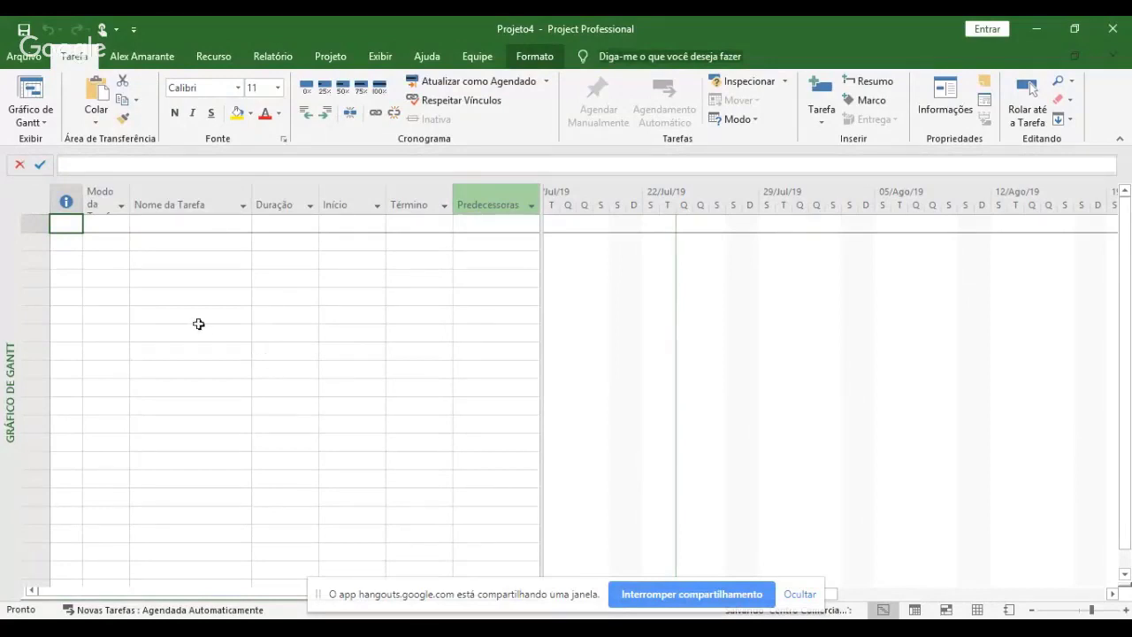
# - Enter the tasks "limpeza do terreno" and "escavação mecânica" in the first two rows of the task table
pyautogui.click(182, 224)
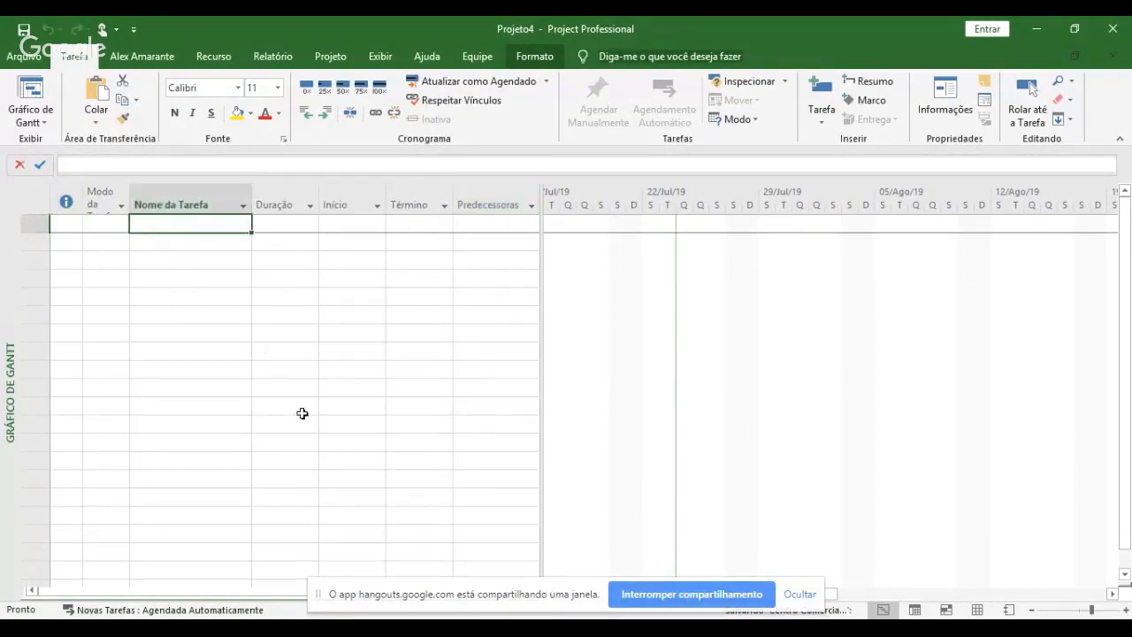
pyautogui.write('limpe')
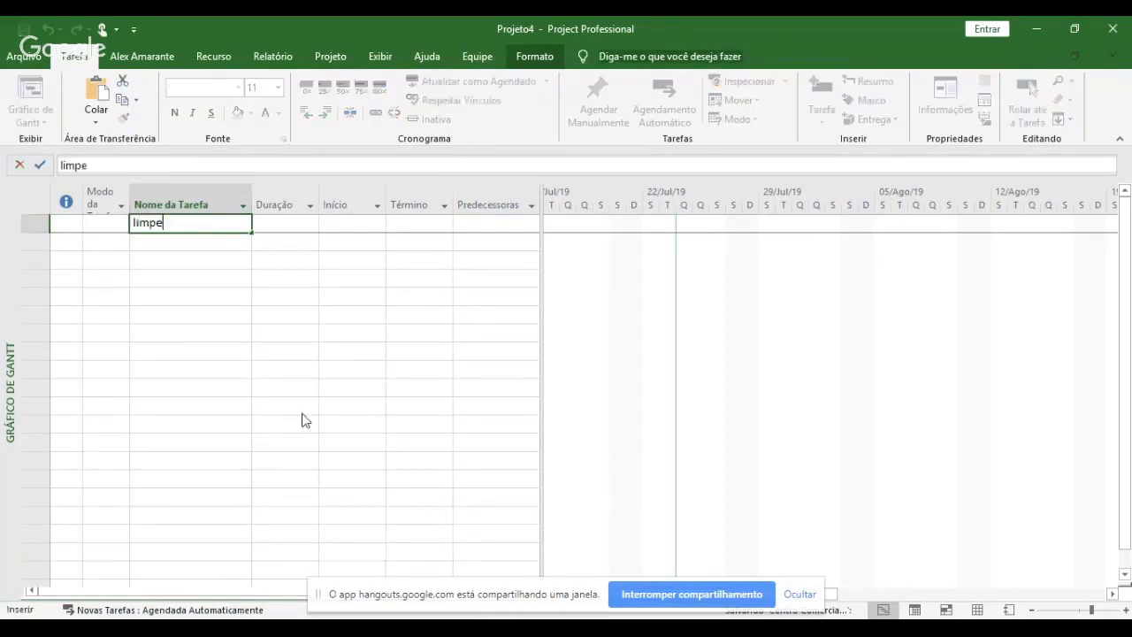
pyautogui.write('za do terreno')
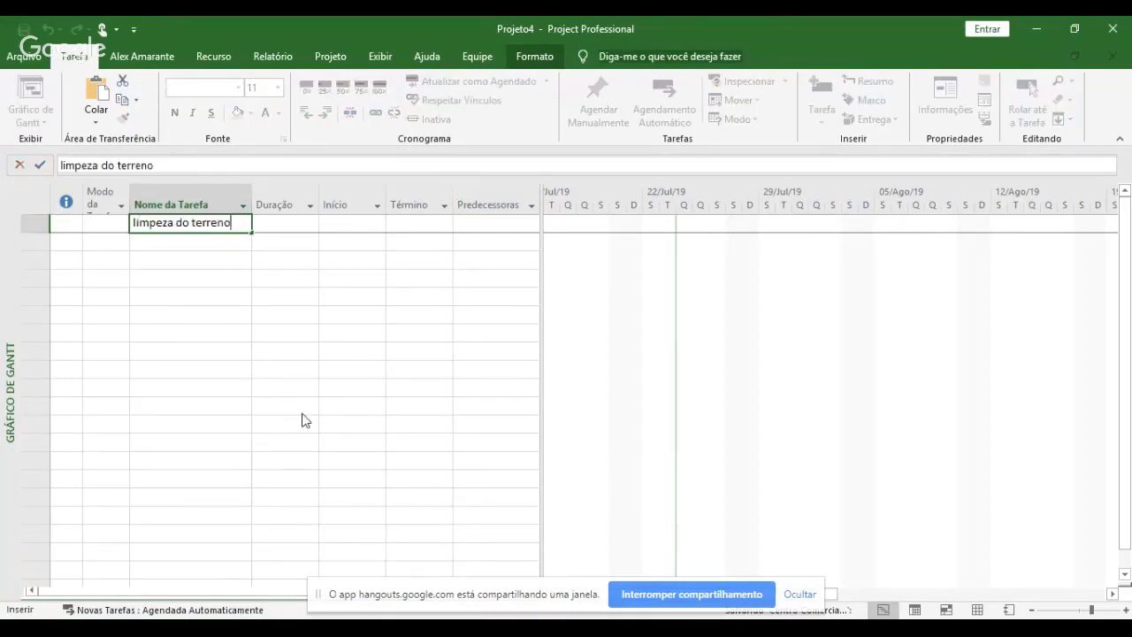
pyautogui.press('Return')
pyautogui.write('escavação mecânica')
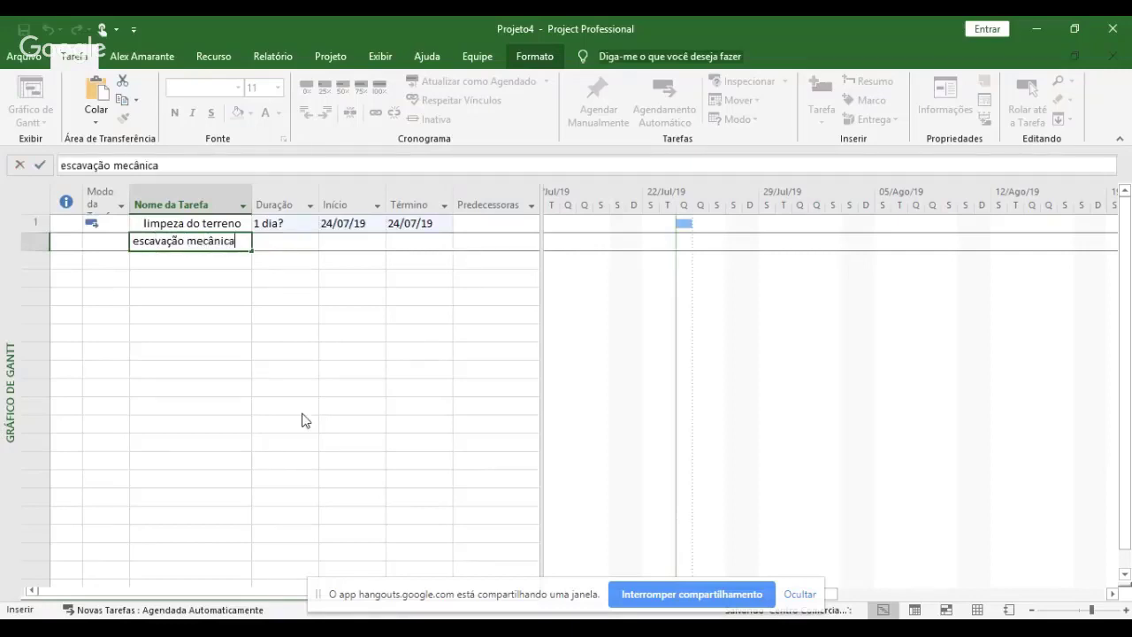
pyautogui.press('Return')
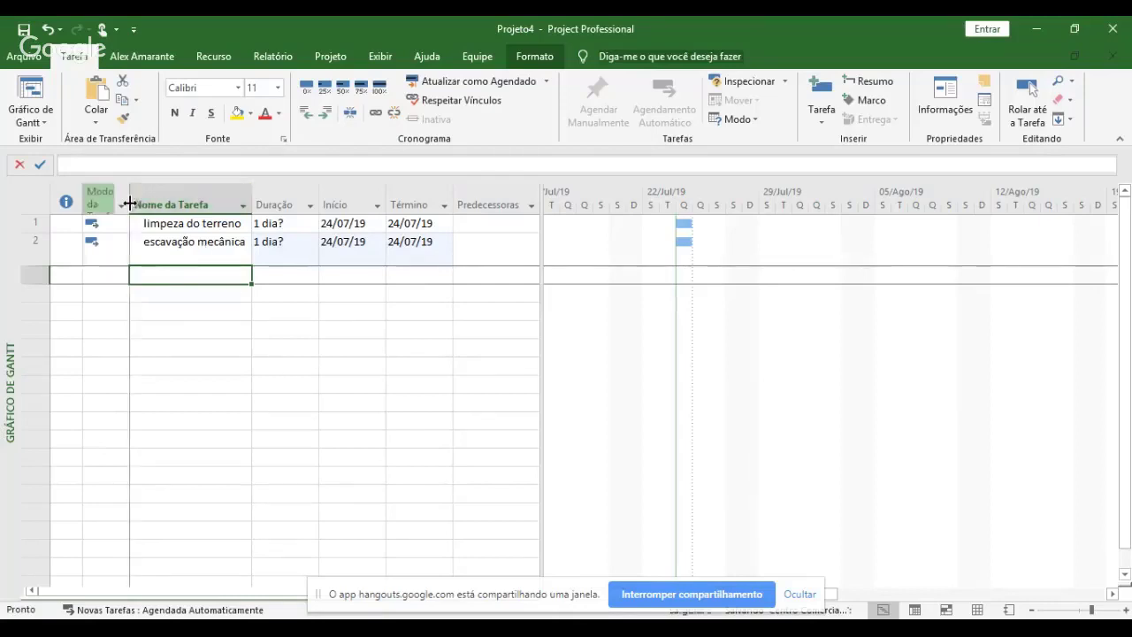
# - Widen the Modo da Tarefa column so its full heading fits
pyautogui.moveTo(129, 204); pyautogui.dragTo(171, 205)
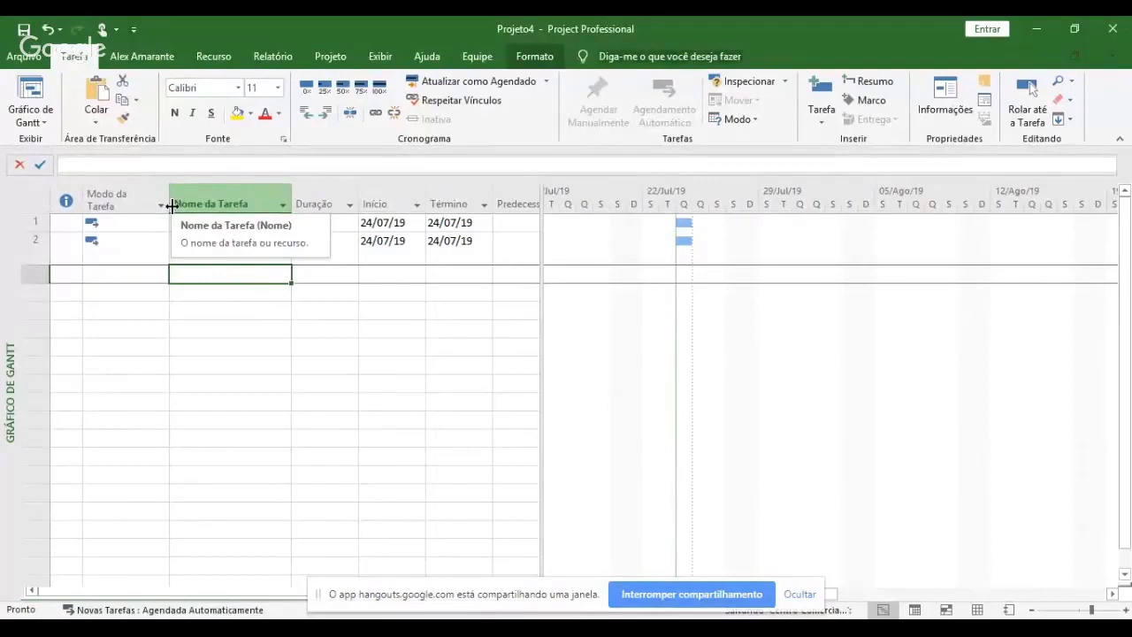
pyautogui.click(102, 199)
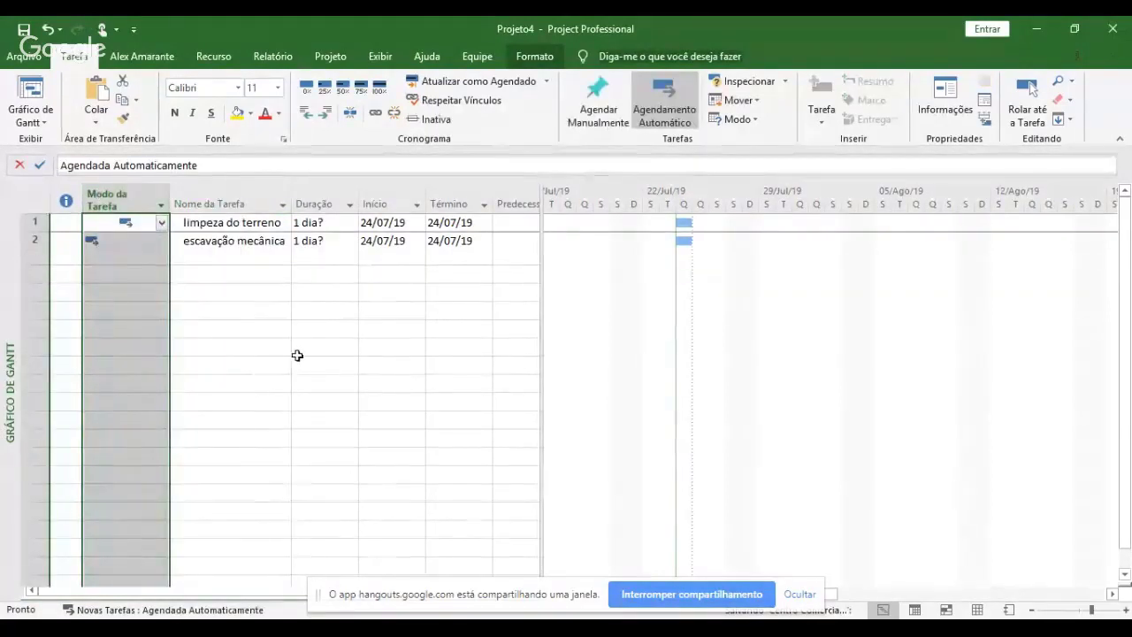
pyautogui.click(253, 323)
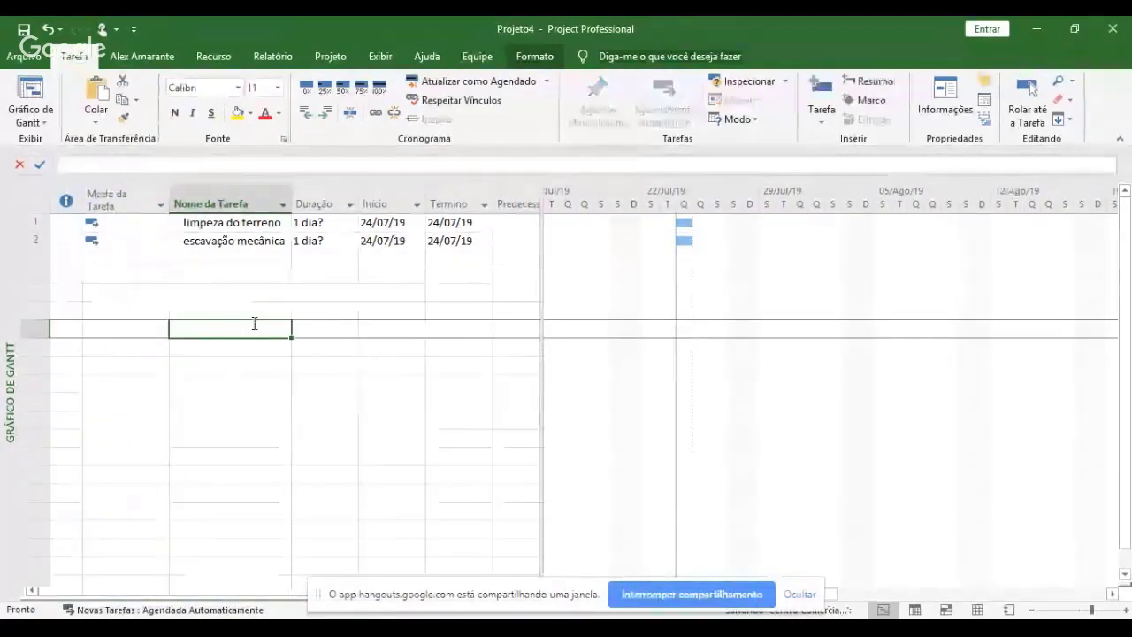
# - Examine the scheduling mode options available for the first task, keeping Agendada Automaticamente
pyautogui.click(149, 225)
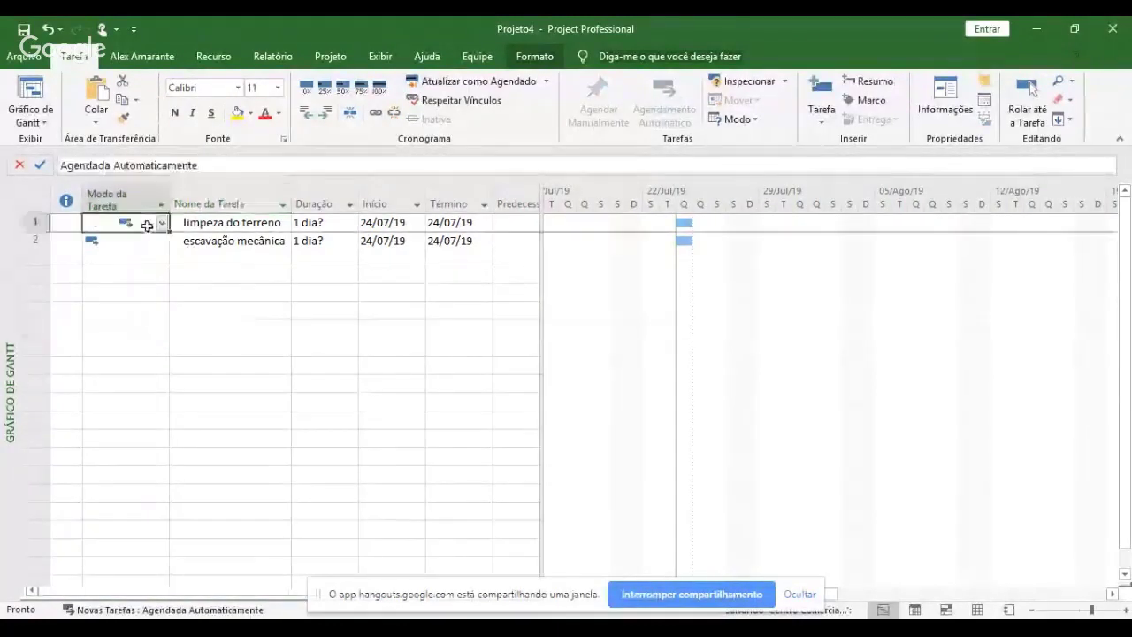
pyautogui.click(161, 227)
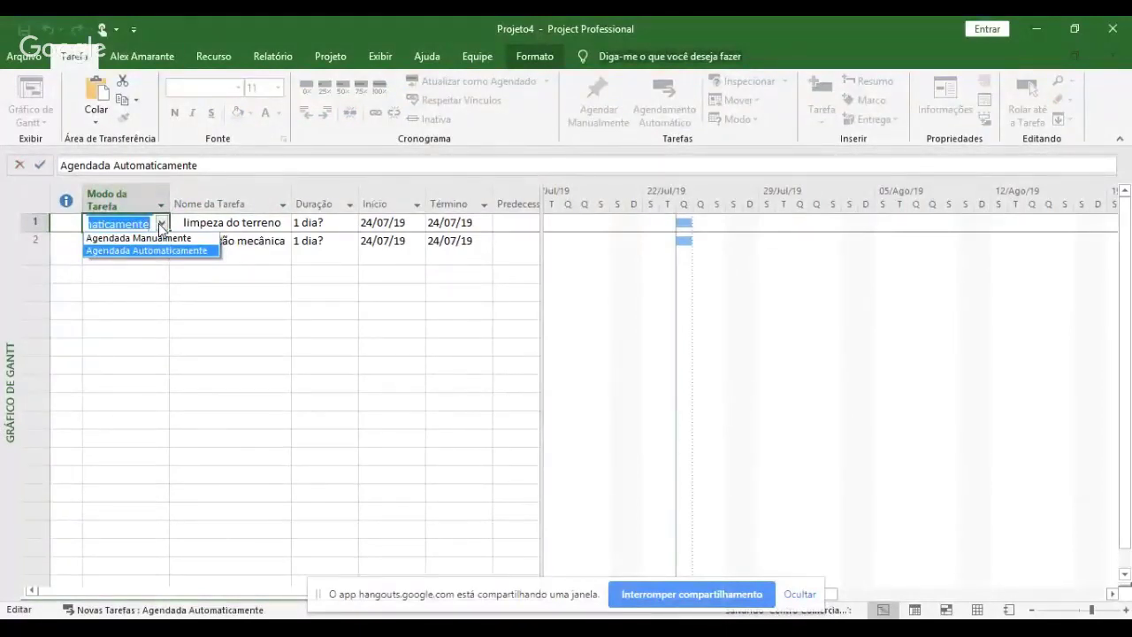
pyautogui.click(161, 226)
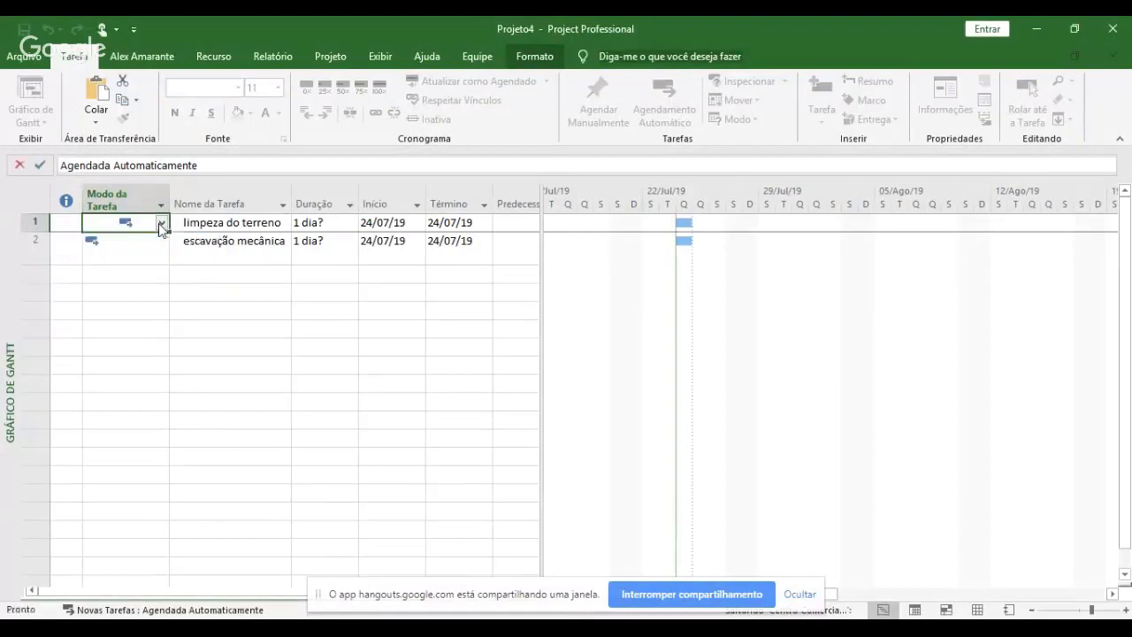
pyautogui.click(159, 277)
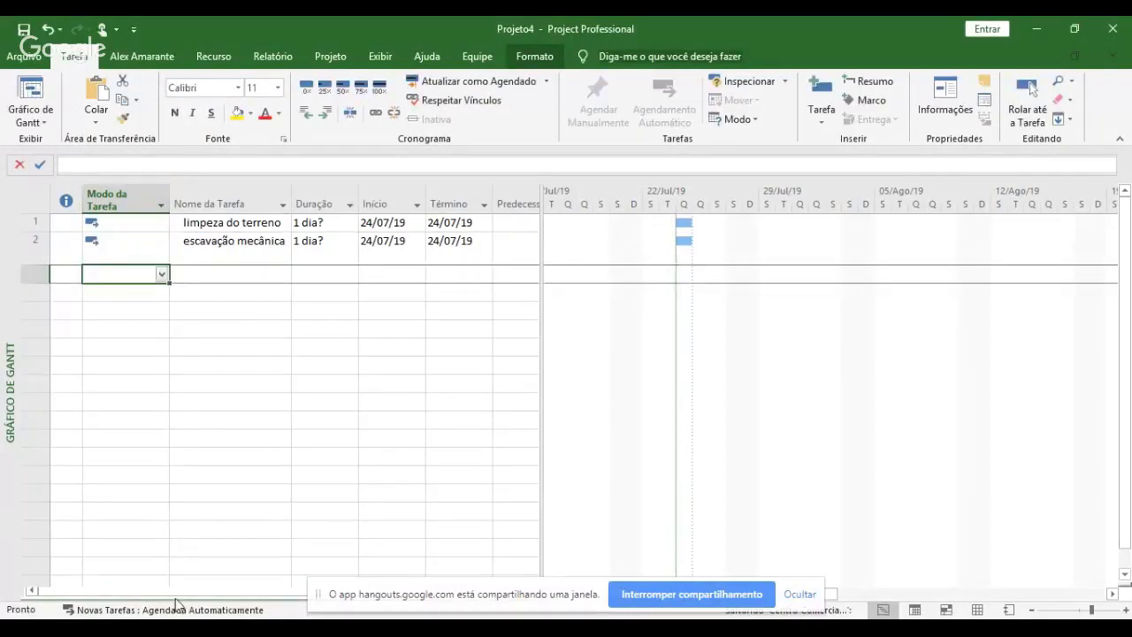
# - Set the scheduling mode for new tasks to Agendado Manualmente
pyautogui.click(207, 610)
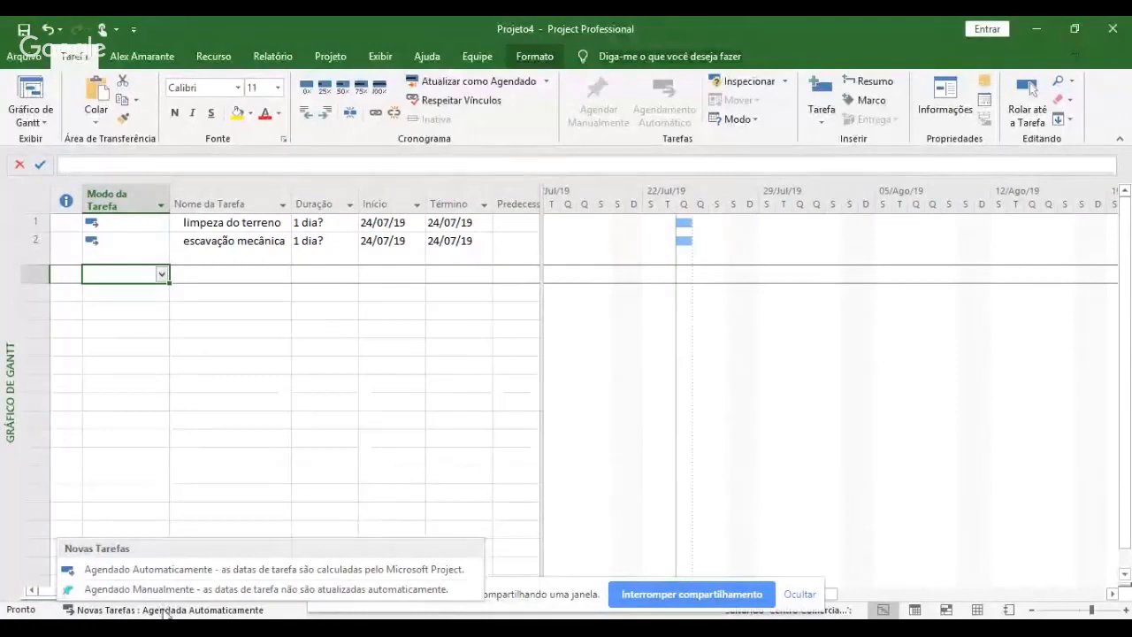
pyautogui.press('Escape')
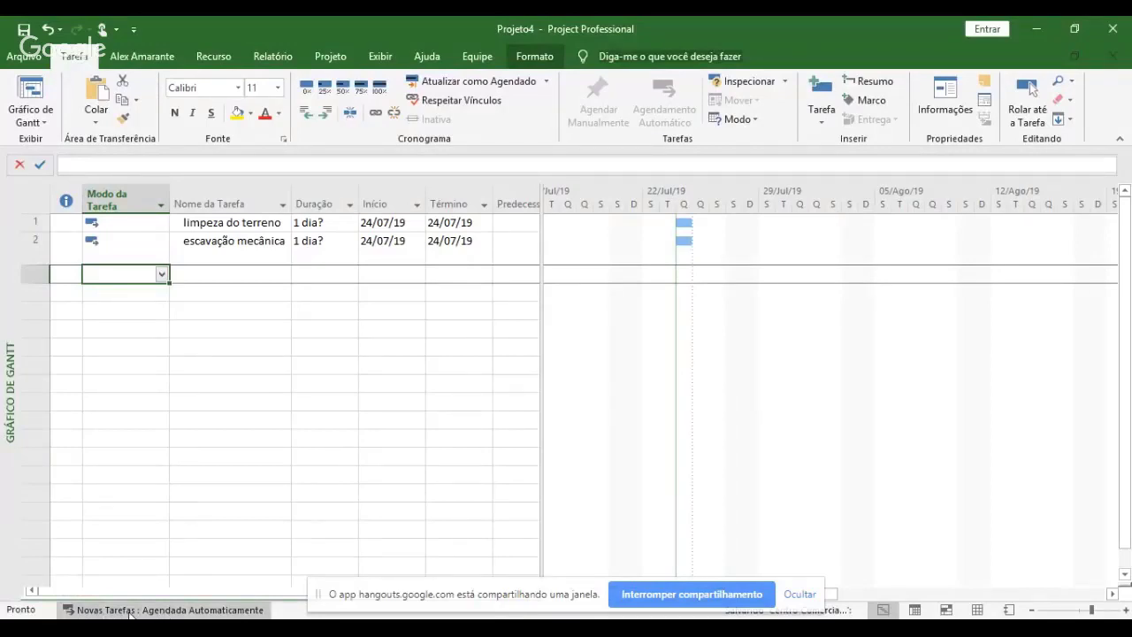
pyautogui.click(182, 615)
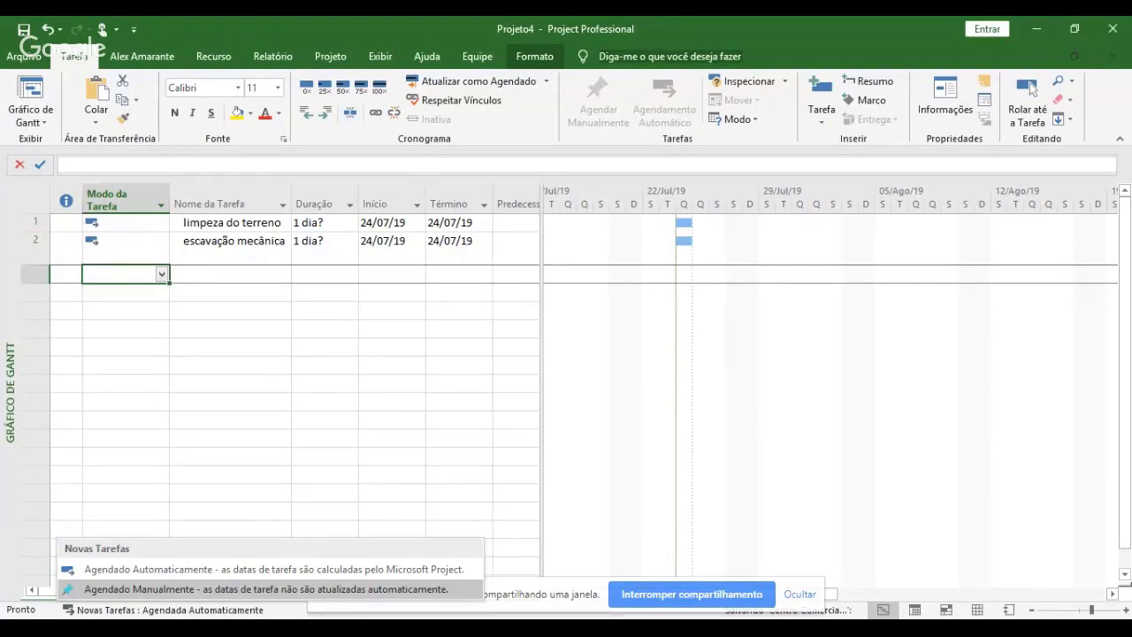
pyautogui.press('Up')
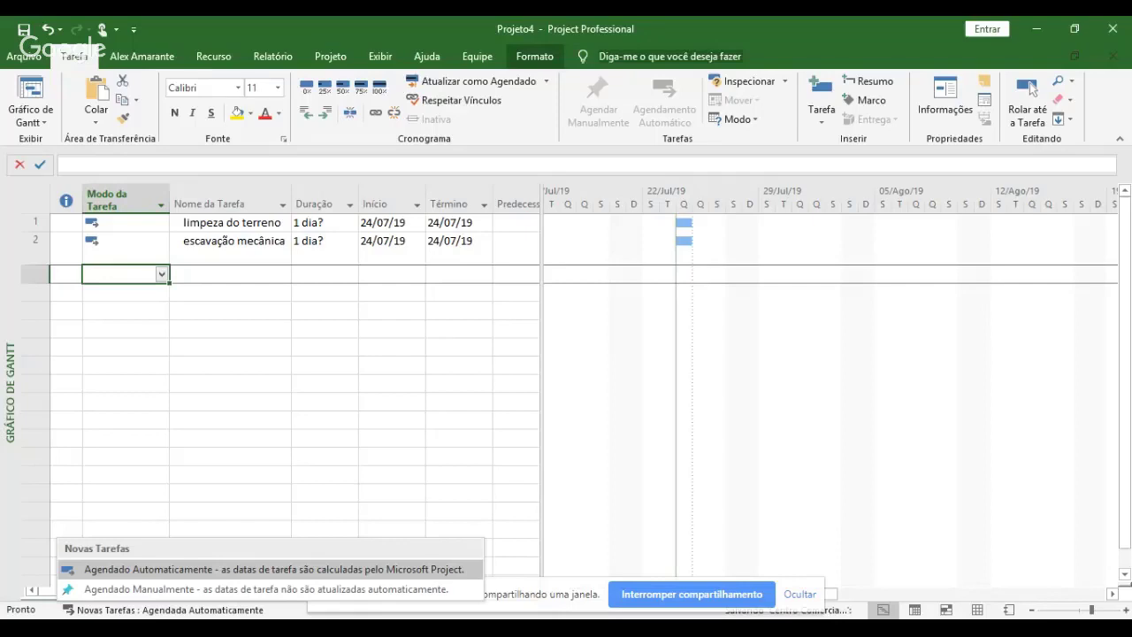
pyautogui.press('Down')
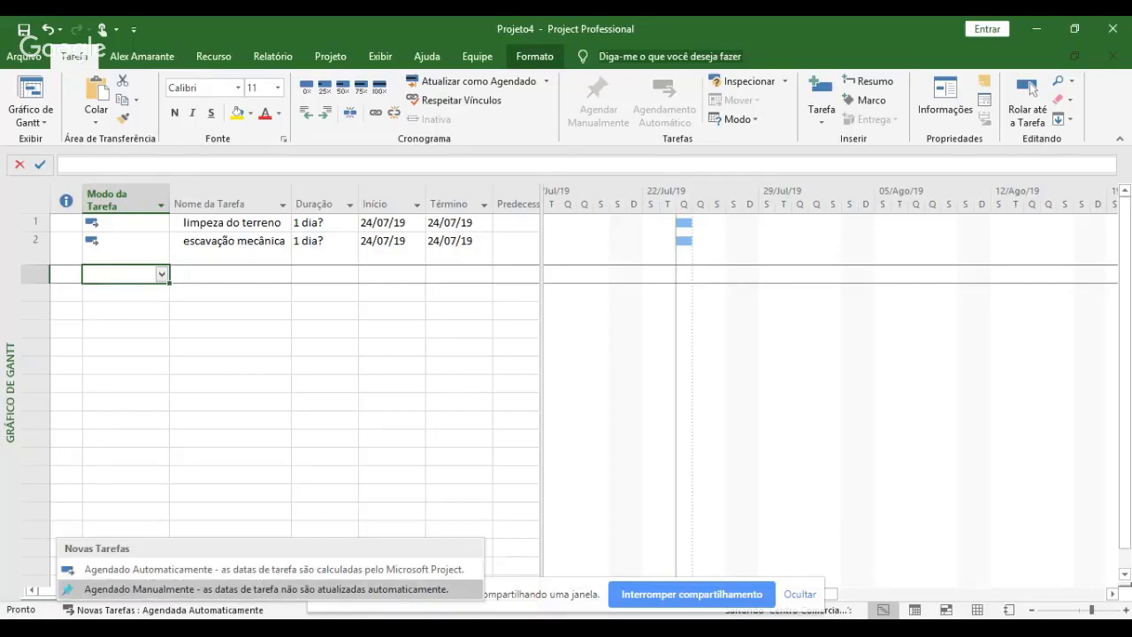
pyautogui.press('Return')
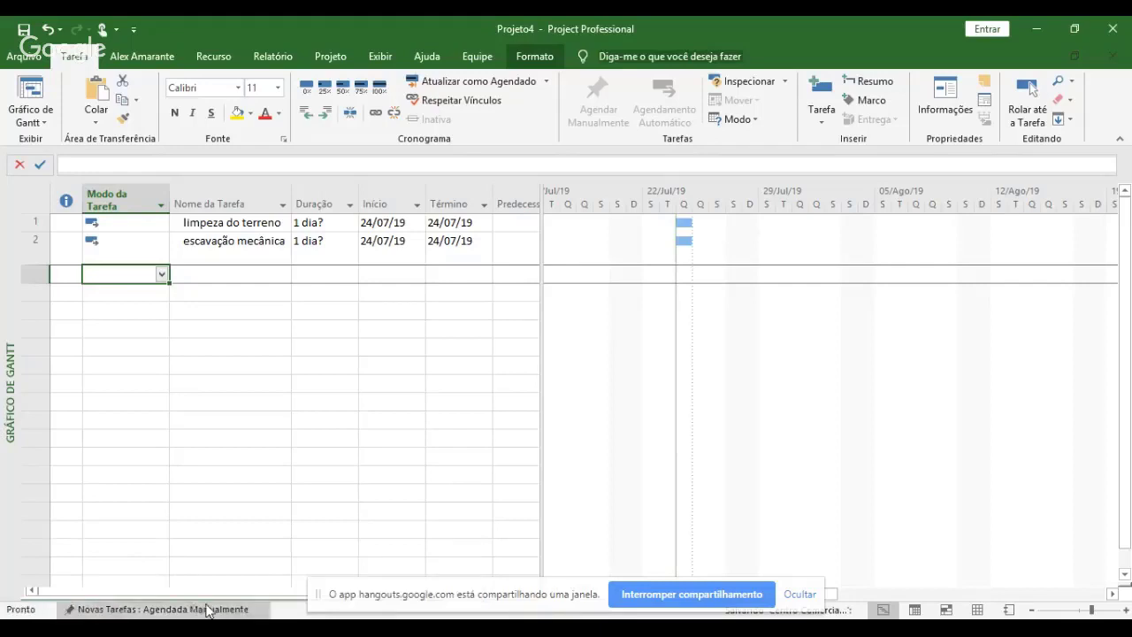
# - Add a manually scheduled task named "limpeza do terreno" in row 3
pyautogui.press('Tab')
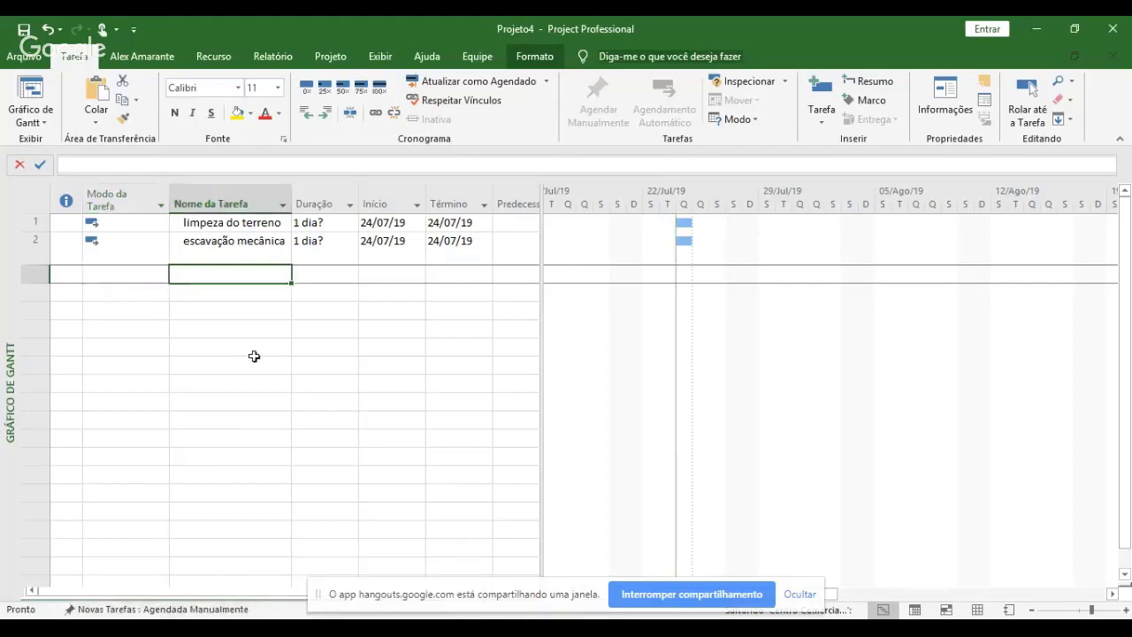
pyautogui.write('llimpeza do')
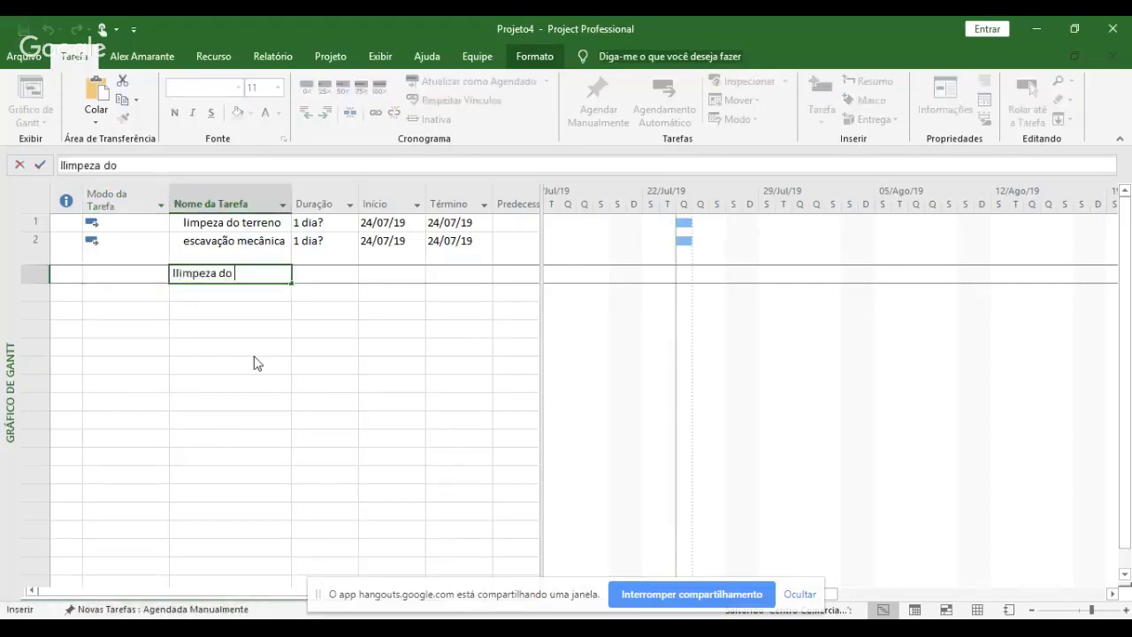
pyautogui.hotkey('shift', 'Home')
pyautogui.write('limpeza')
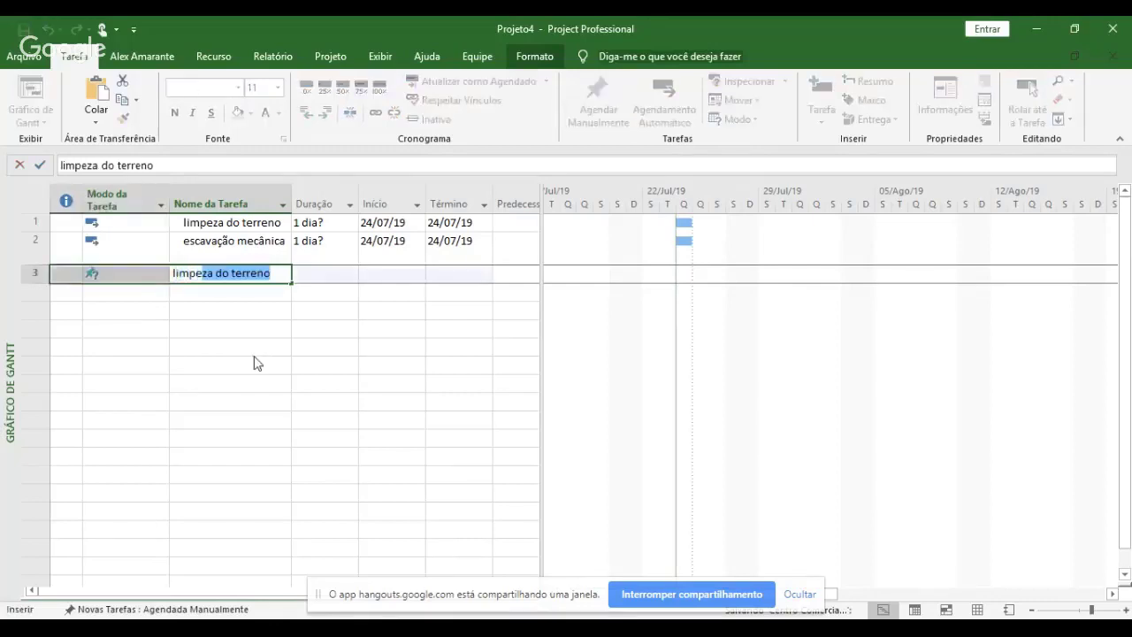
pyautogui.write(' do terr')
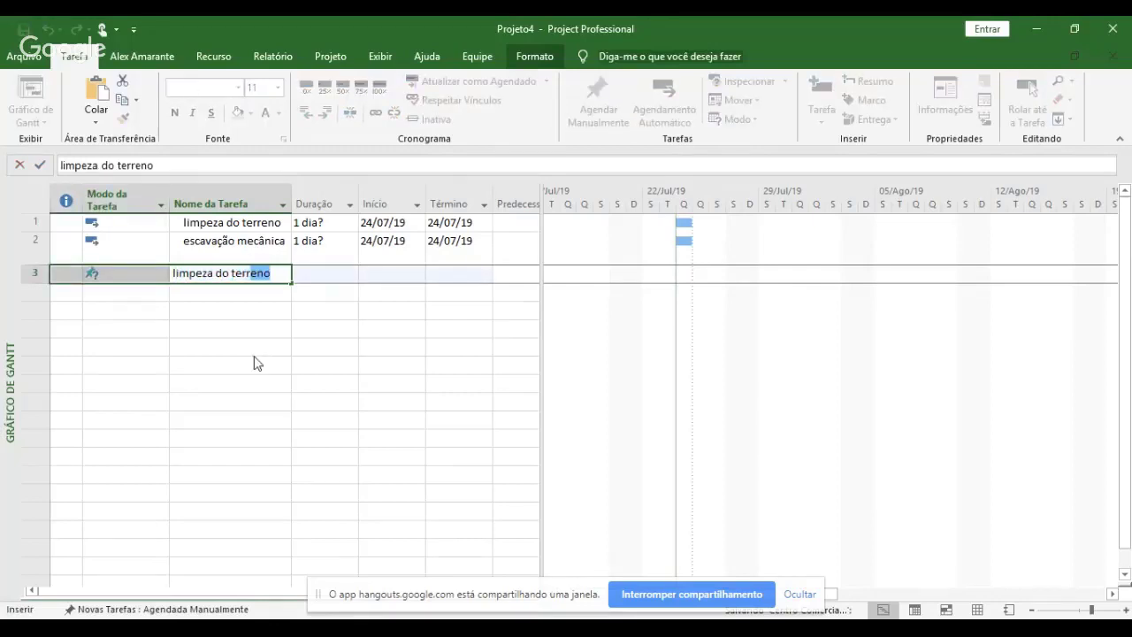
pyautogui.press('Return')
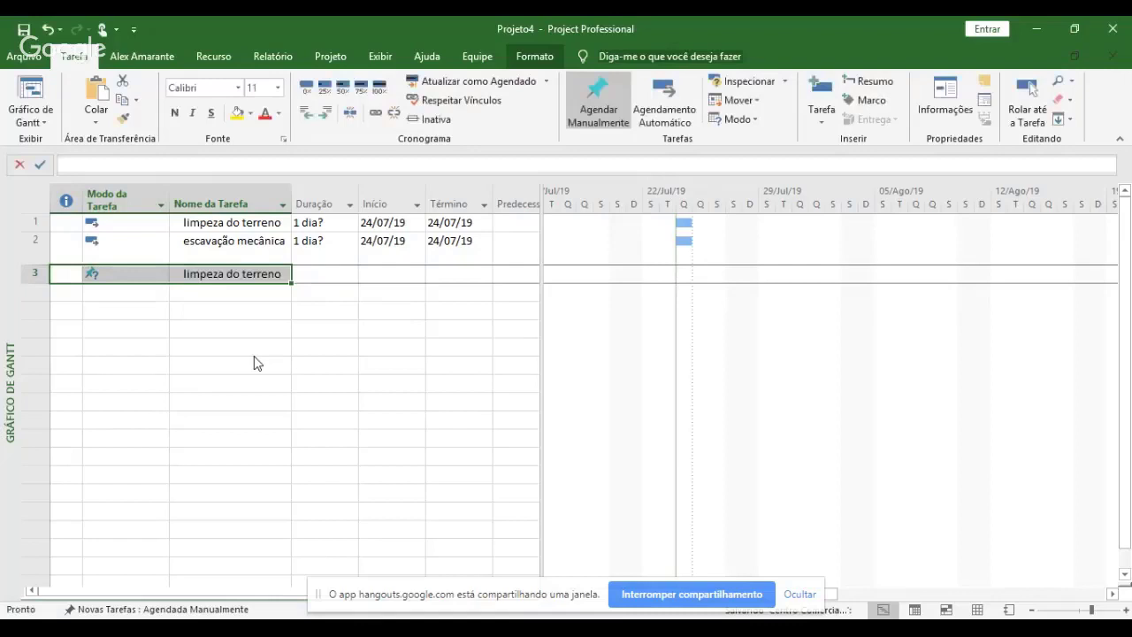
# - Add a manually scheduled task named "escavação mecânica" in row 4
pyautogui.click(206, 290)
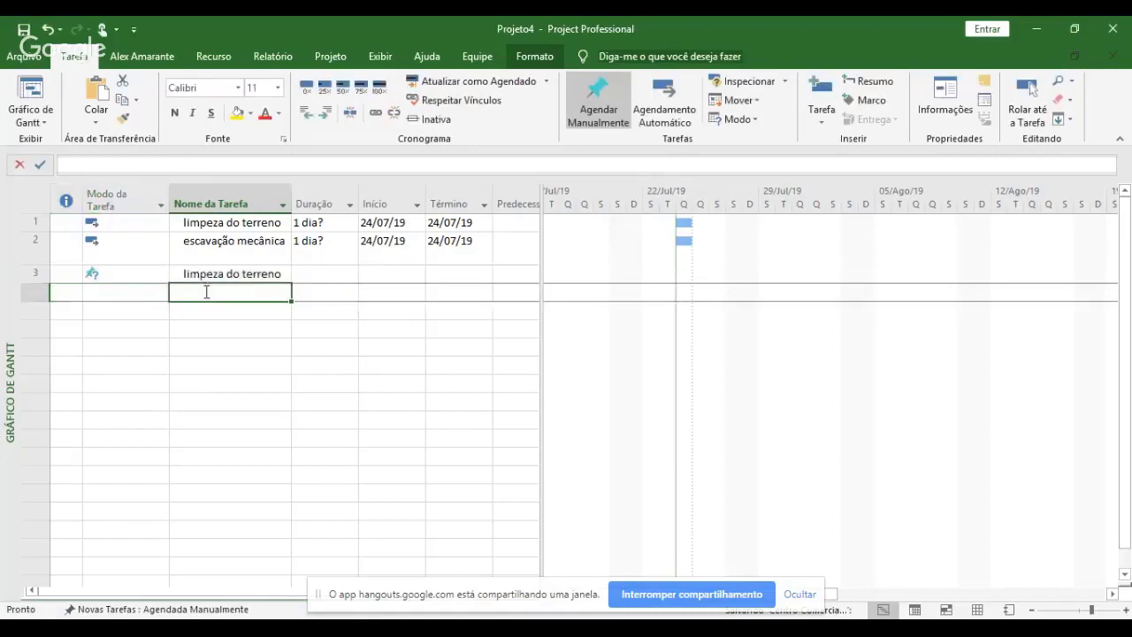
pyautogui.write('e')
pyautogui.press('Return')
pyautogui.press('Up')
pyautogui.press('Up')
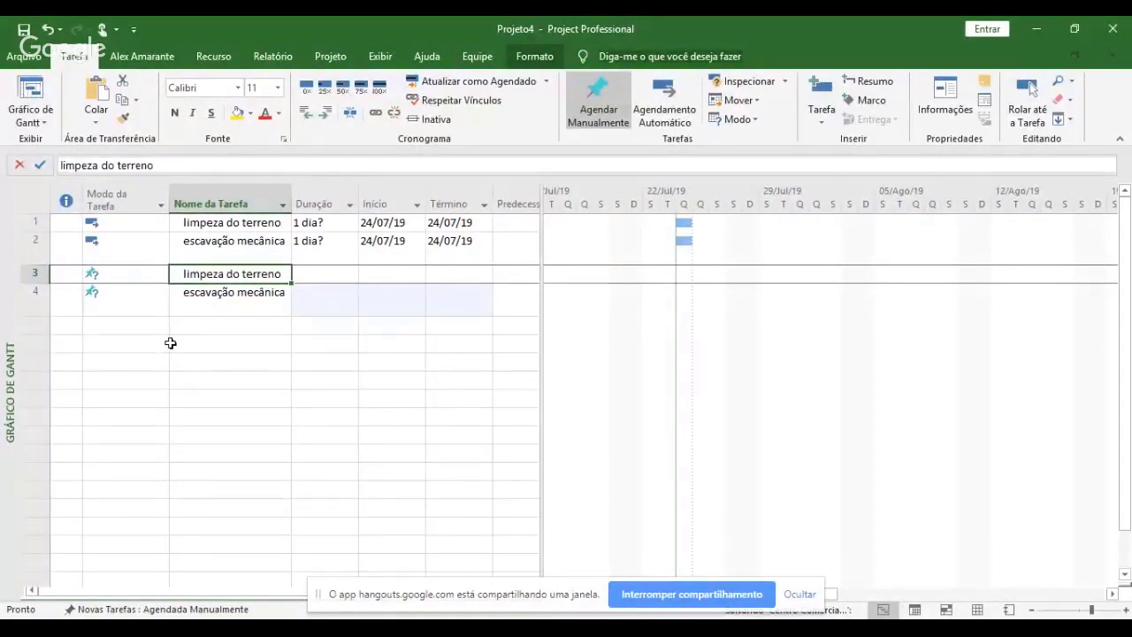
# - Review the task mode choices of the automatically scheduled "limpeza do terreno" in row 1 without changing its mode
pyautogui.click(133, 223)
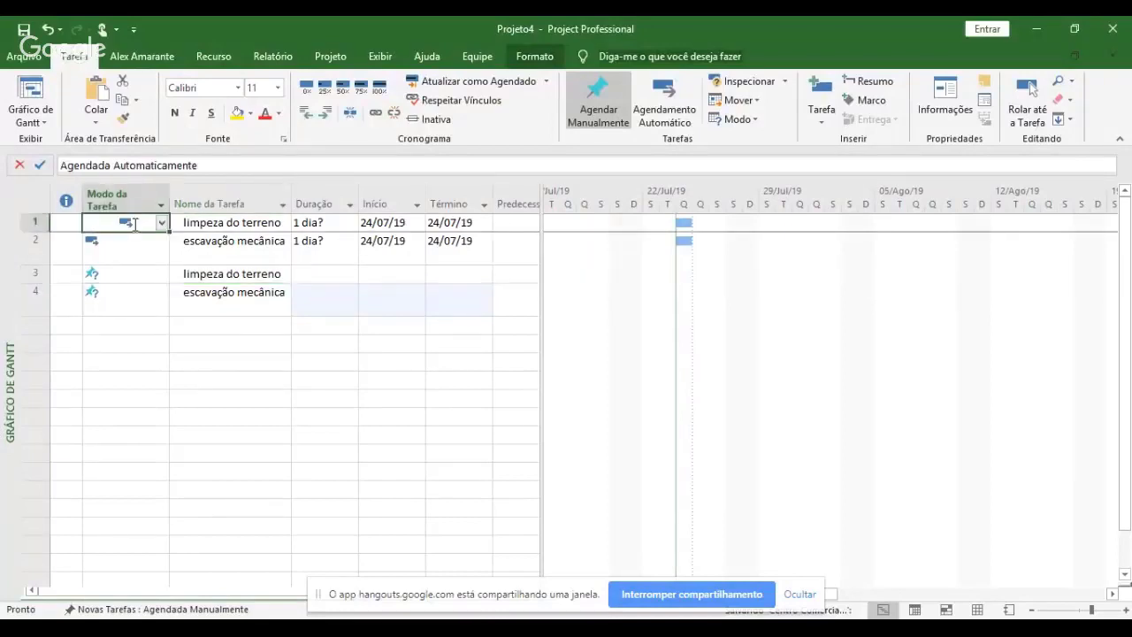
pyautogui.click(162, 224)
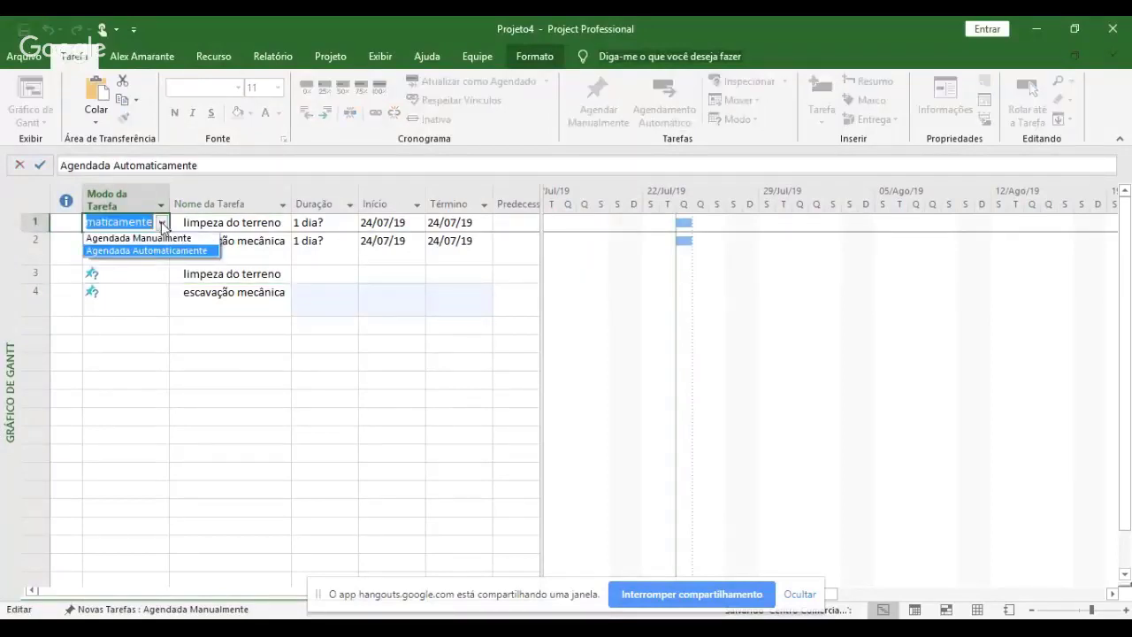
pyautogui.click(202, 347)
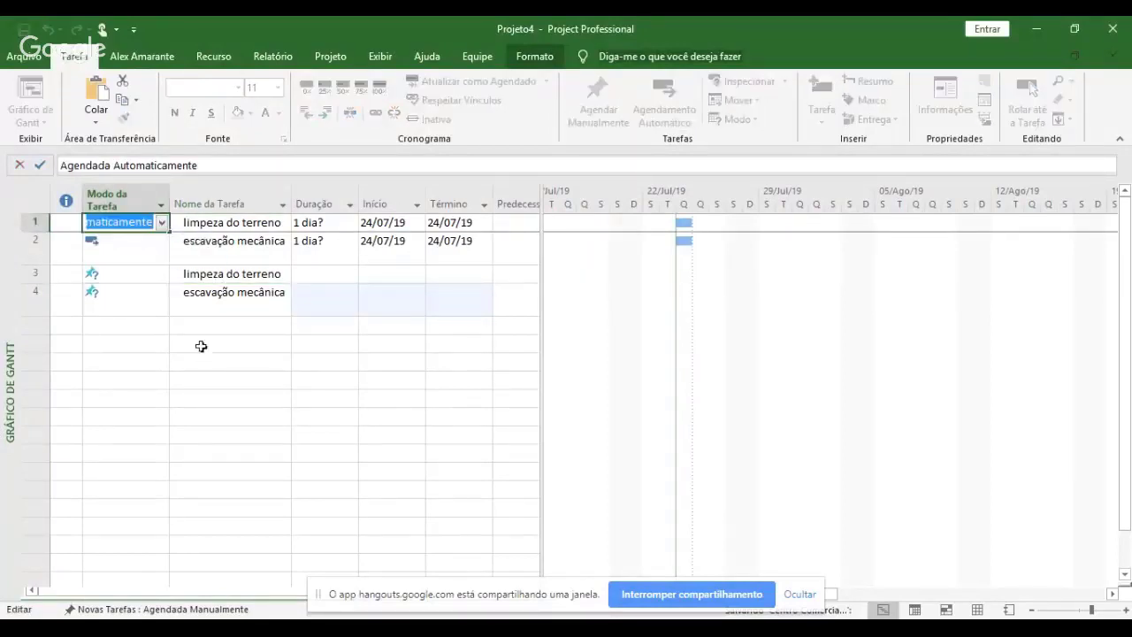
pyautogui.click(202, 346)
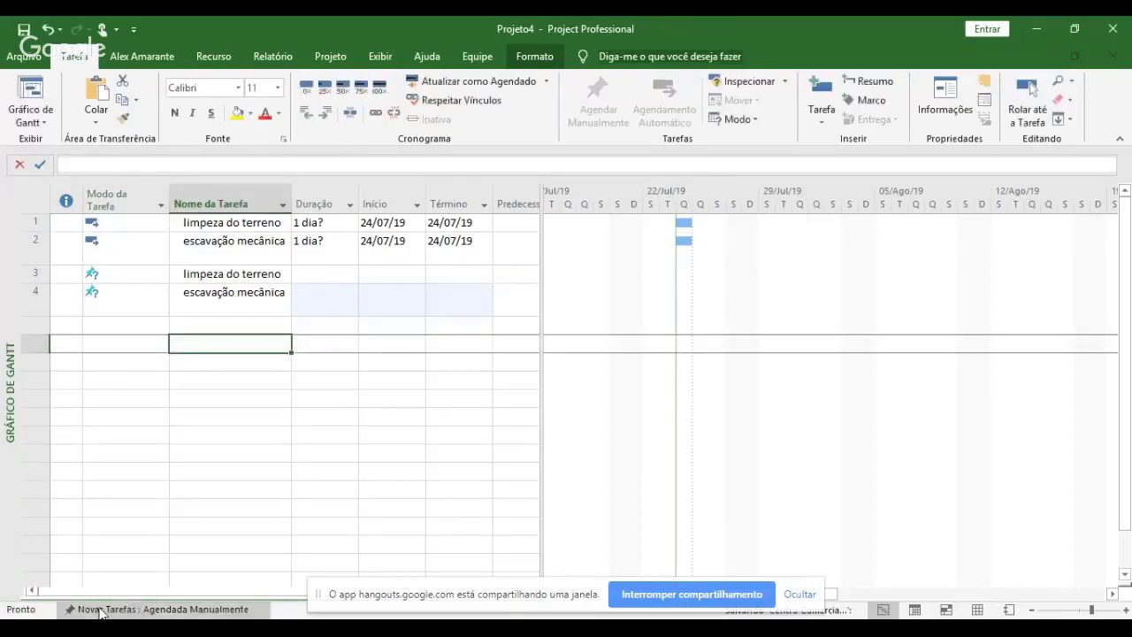
# - Set new tasks to Agendado Automaticamente and add the task "fundação" in row 6, leaving row 5 blank
pyautogui.click(170, 610)
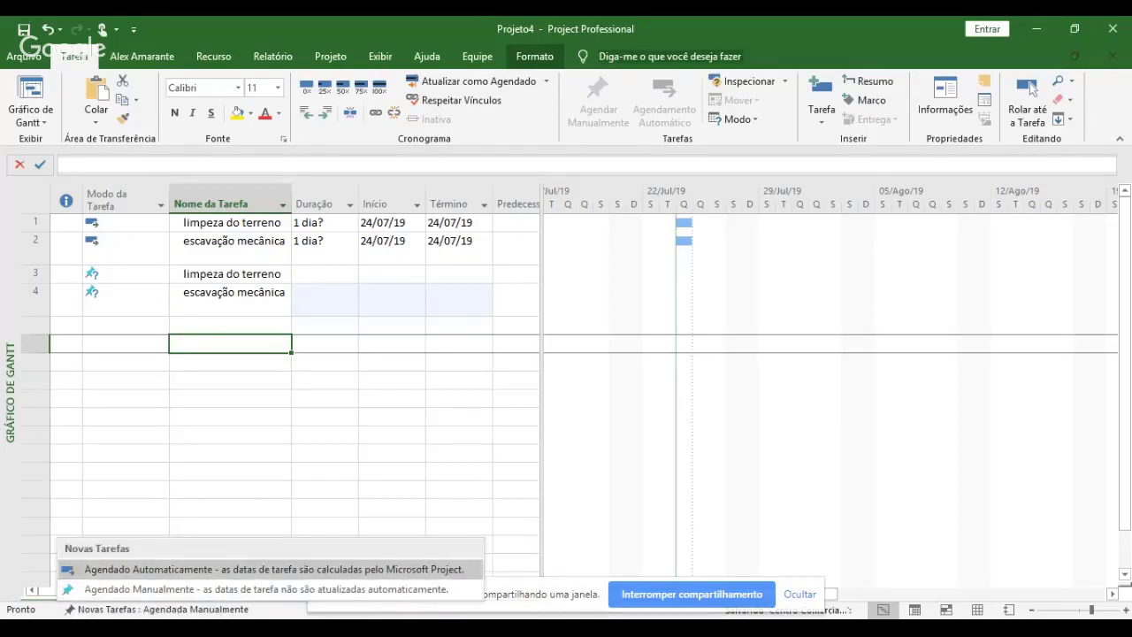
pyautogui.click(215, 570)
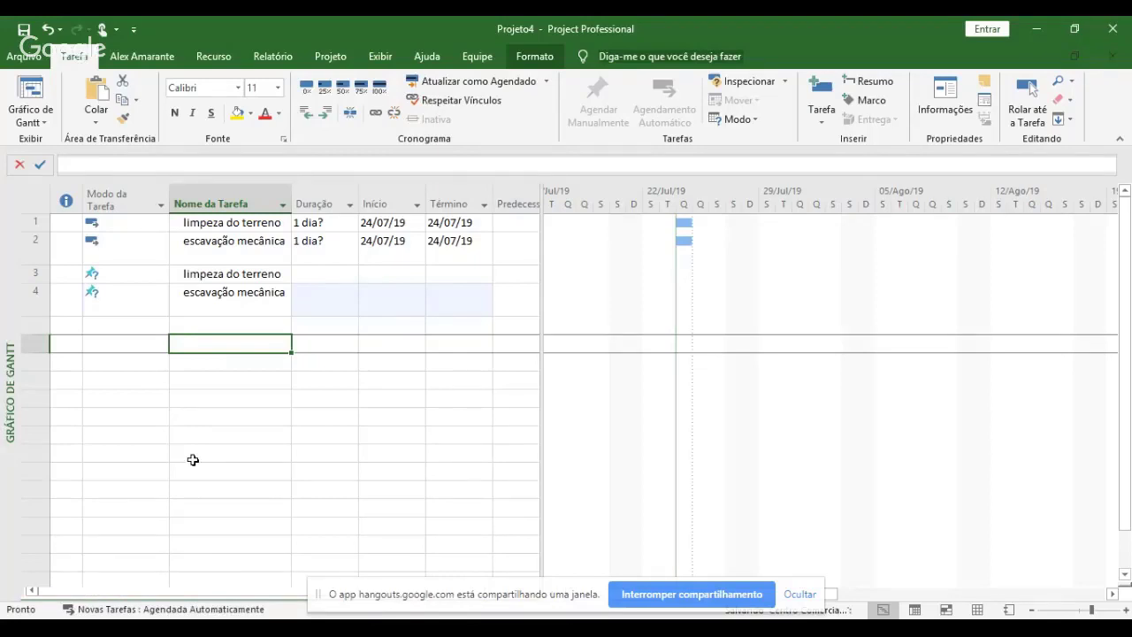
pyautogui.write('fundação')
pyautogui.press('Return')
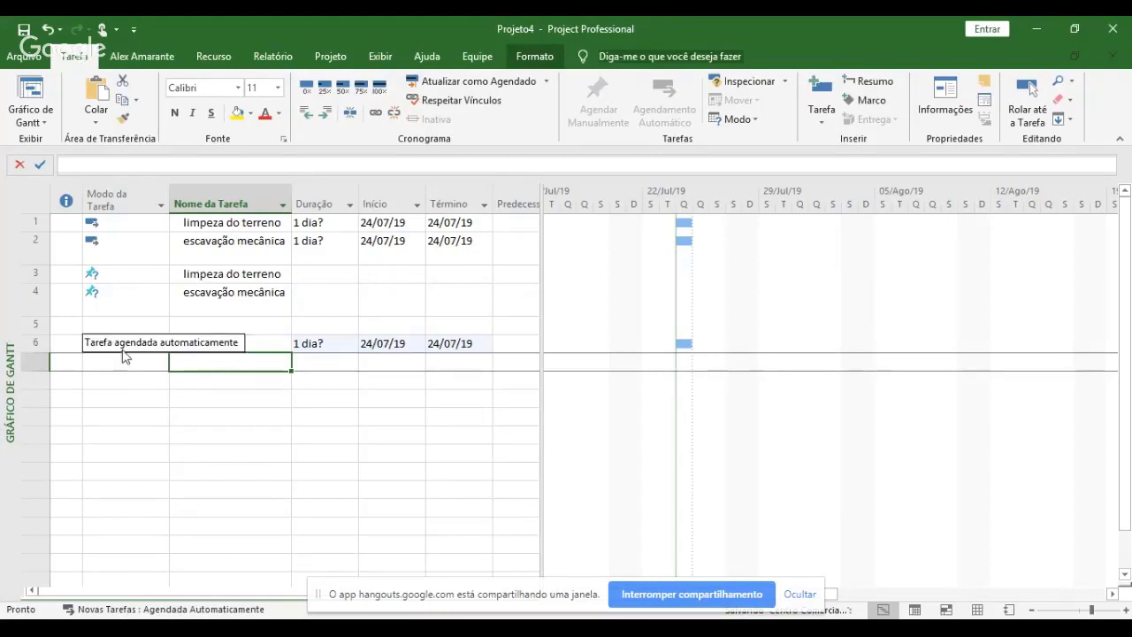
pyautogui.click(193, 382)
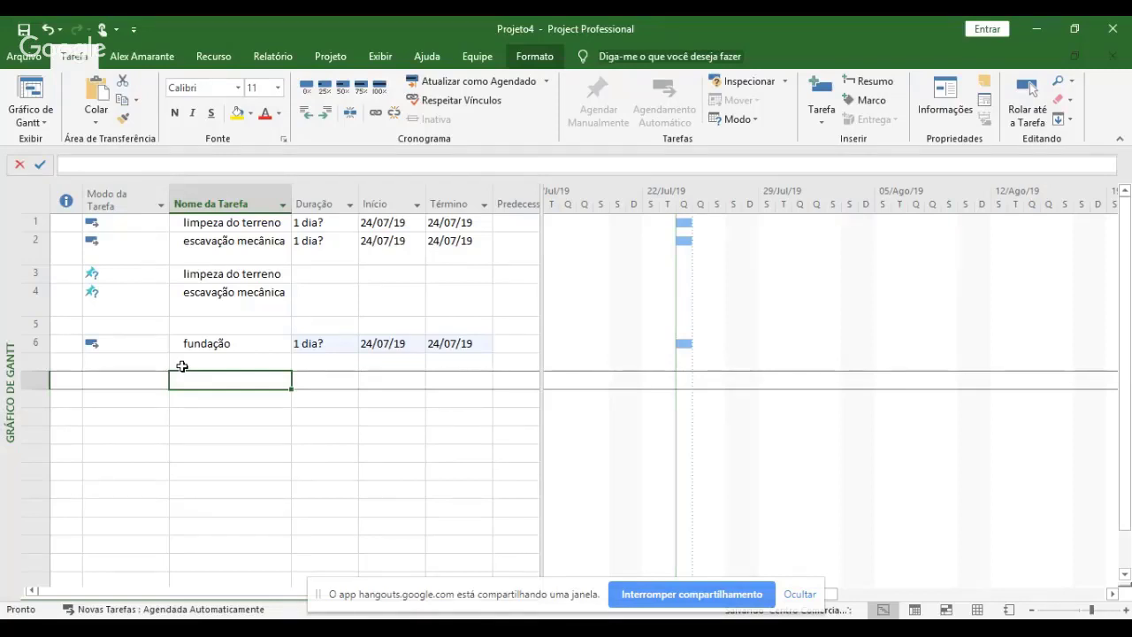
# - Change the task mode of "limpeza do terreno" in row 3 to Agendada Automaticamente
pyautogui.click(142, 274)
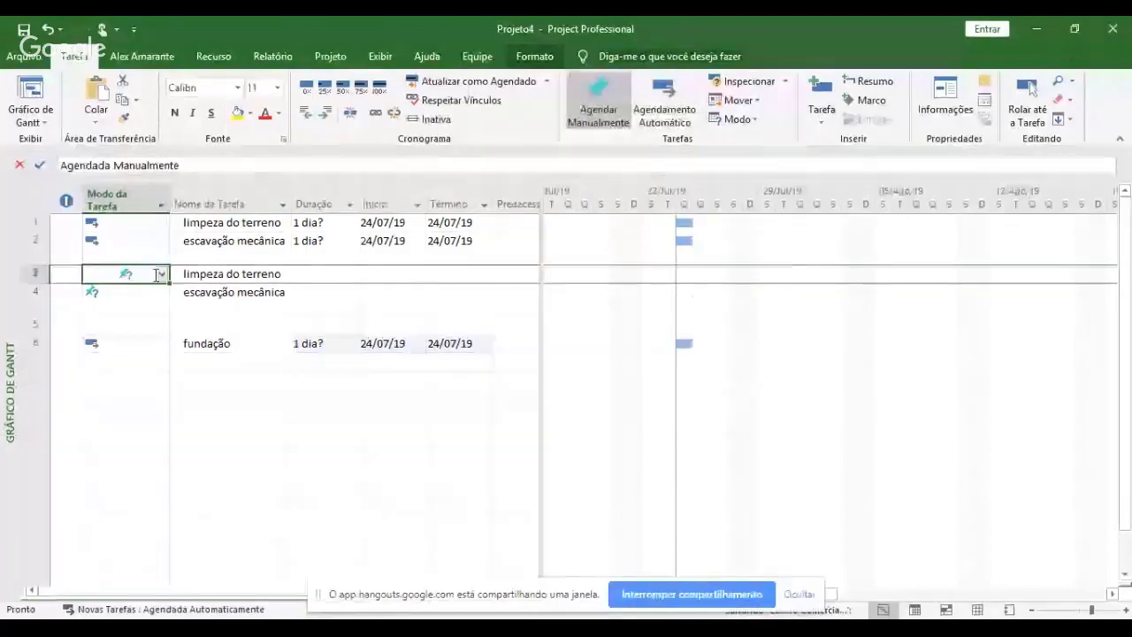
pyautogui.click(161, 274)
pyautogui.click(165, 301)
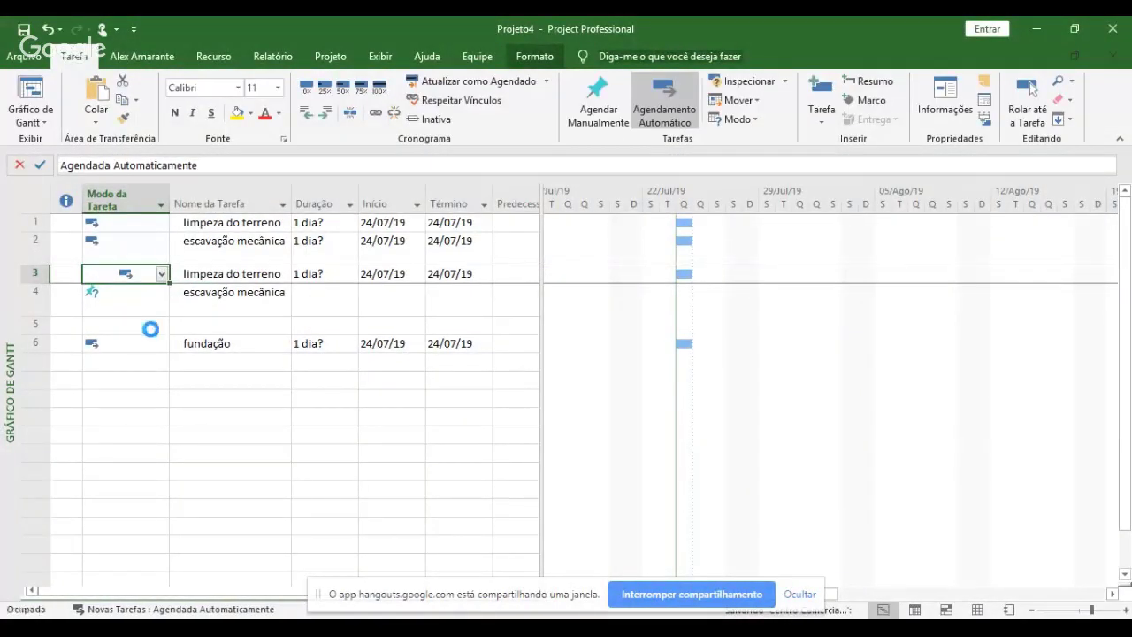
# - Undo the last task mode change and fill row 1's Agendada Automaticamente mode down through row 4
pyautogui.hotkey('ctrl', 'z')
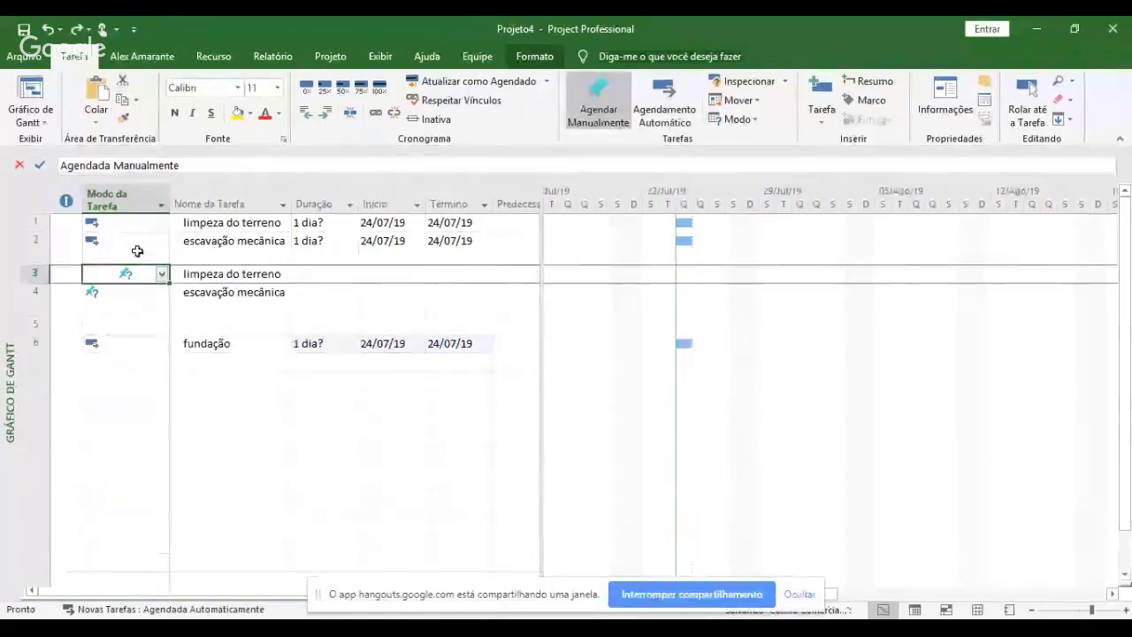
pyautogui.click(133, 244)
pyautogui.click(135, 223)
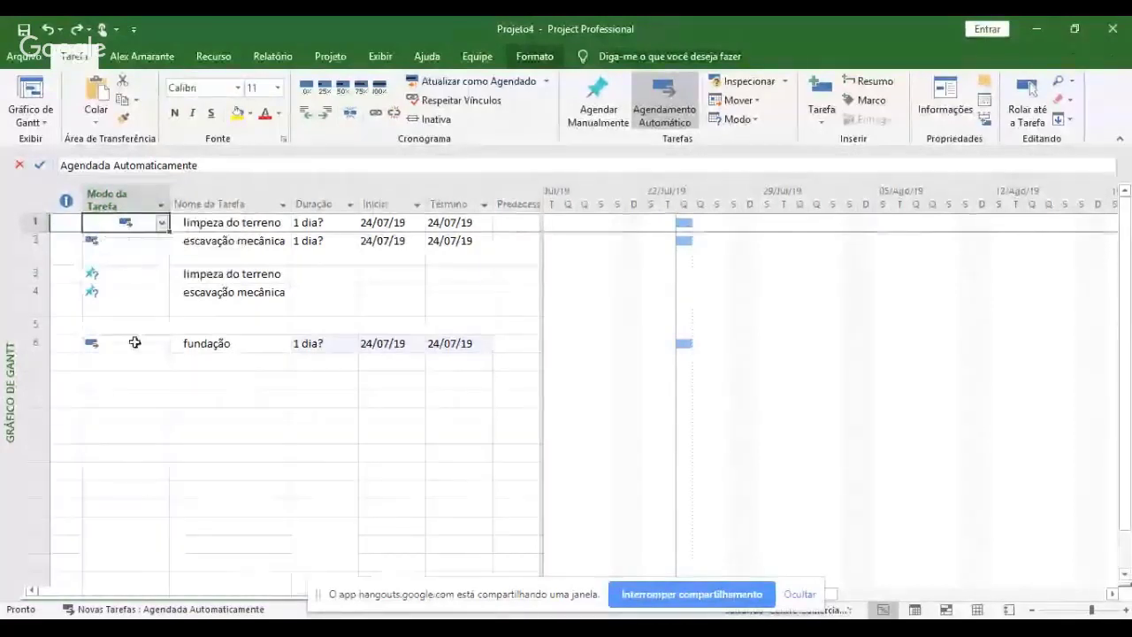
pyautogui.moveTo(169, 231); pyautogui.dragTo(167, 316)
pyautogui.click(215, 305)
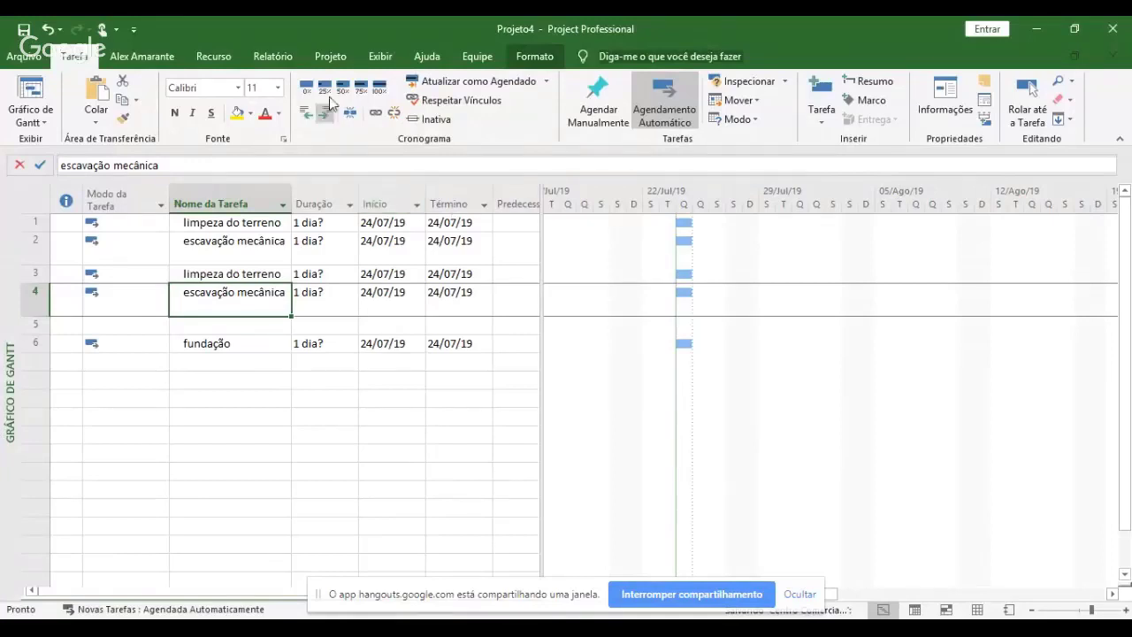
# - Try moving the project start date to 05/08/19 and undo the change
pyautogui.click(331, 60)
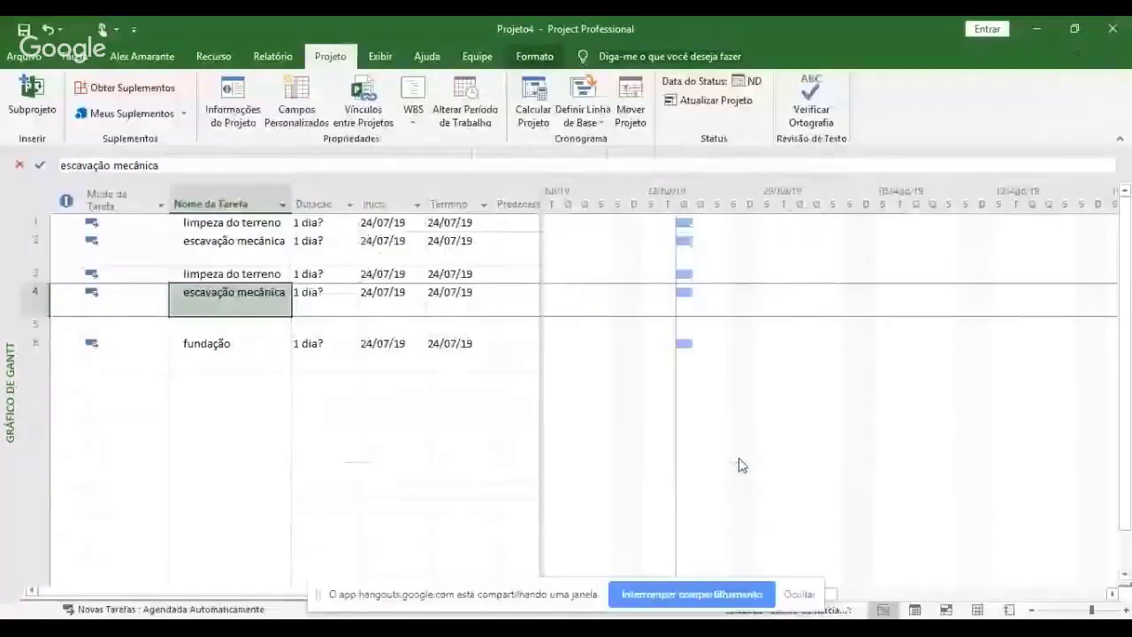
pyautogui.click(739, 459)
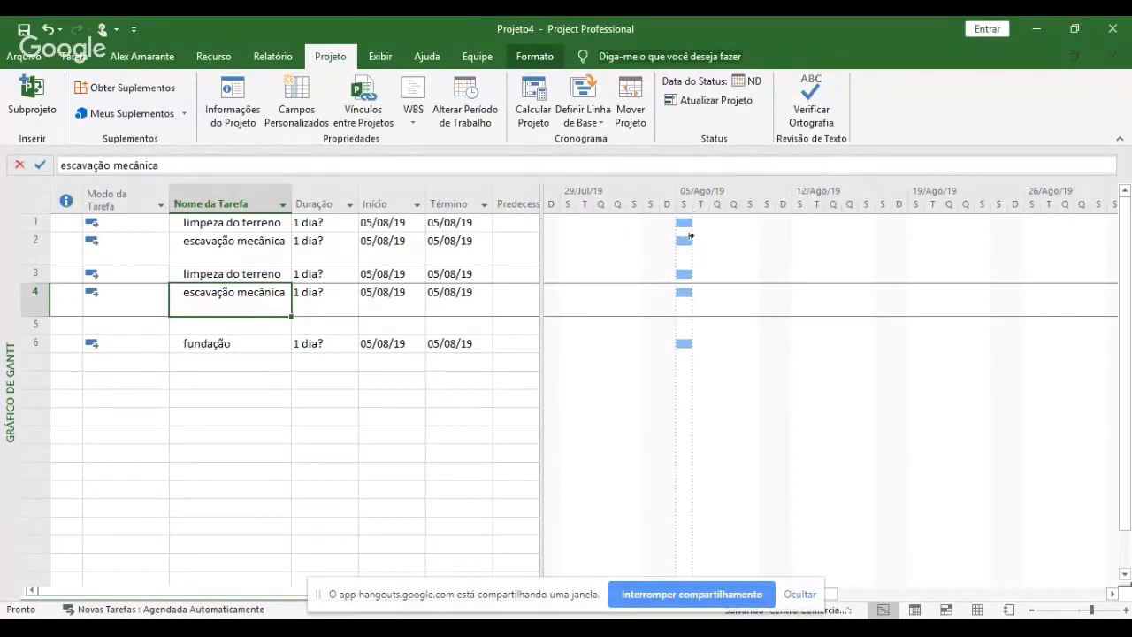
pyautogui.click(46, 34)
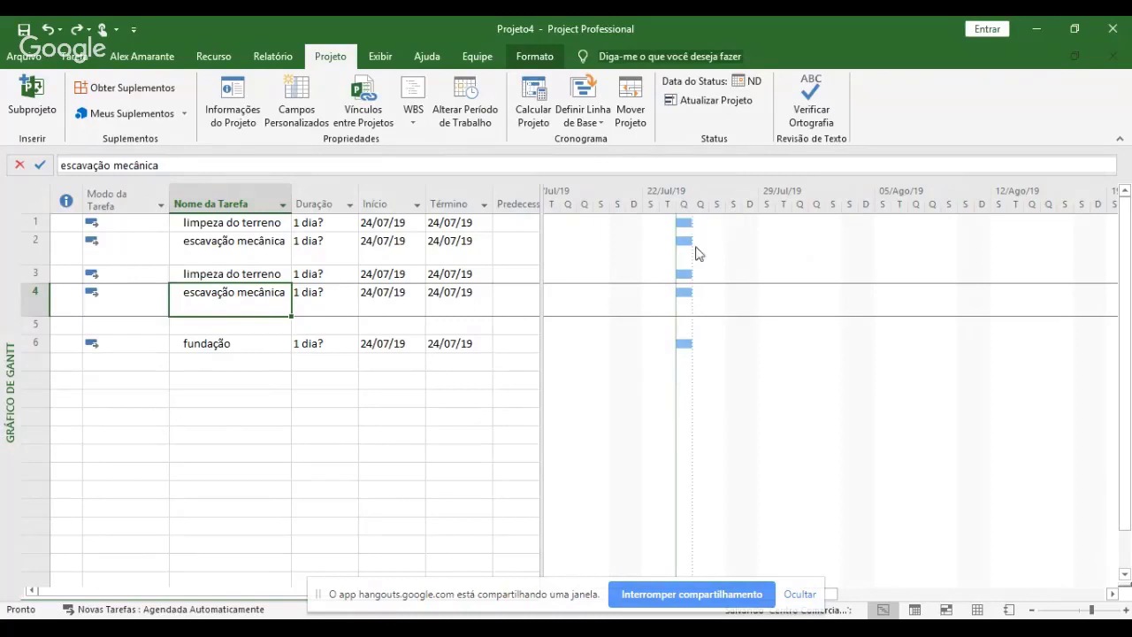
# - Examine the Gantt timeline through November and December 2019 for nonworking days
pyautogui.moveTo(685, 224)
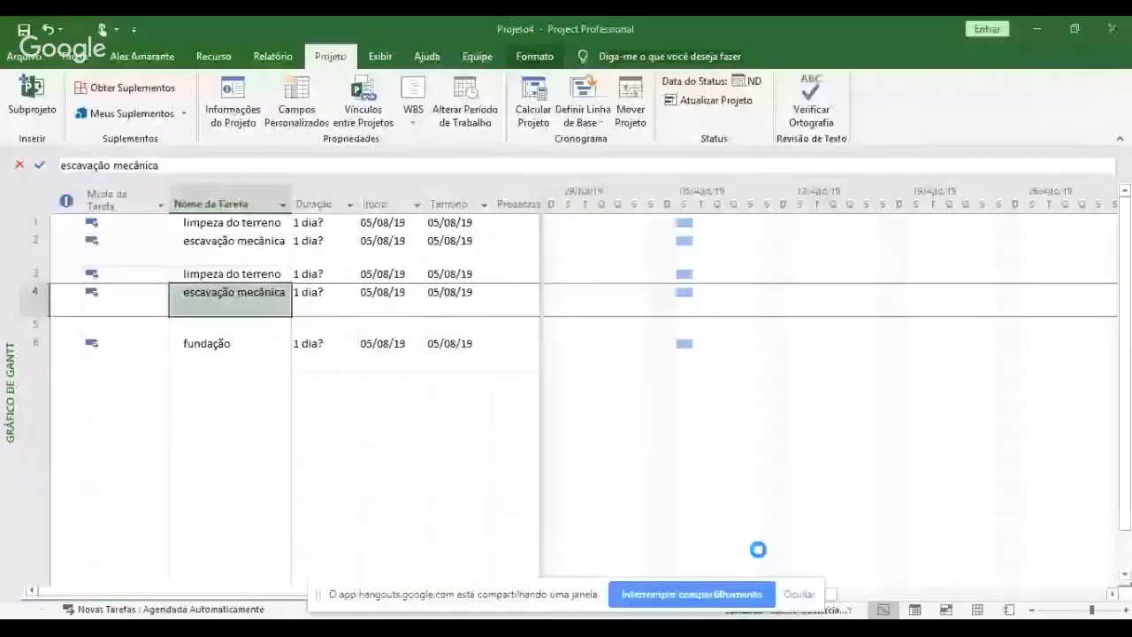
pyautogui.click(1112, 595)
pyautogui.click(1111, 595)
pyautogui.click(1111, 595)
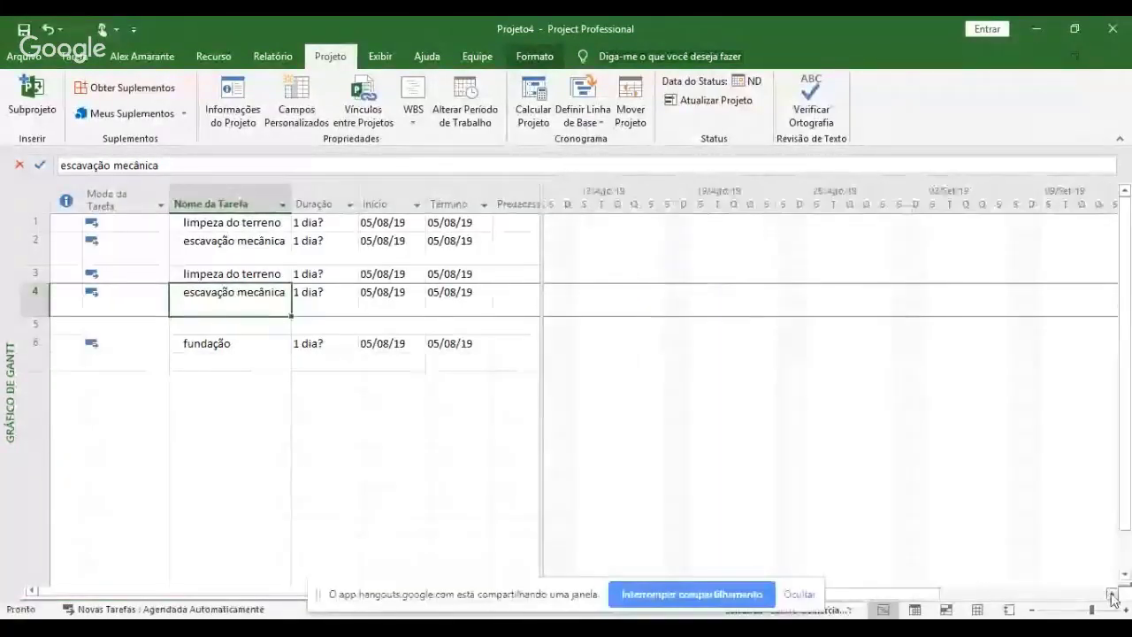
pyautogui.click(1112, 595)
pyautogui.click(1111, 595)
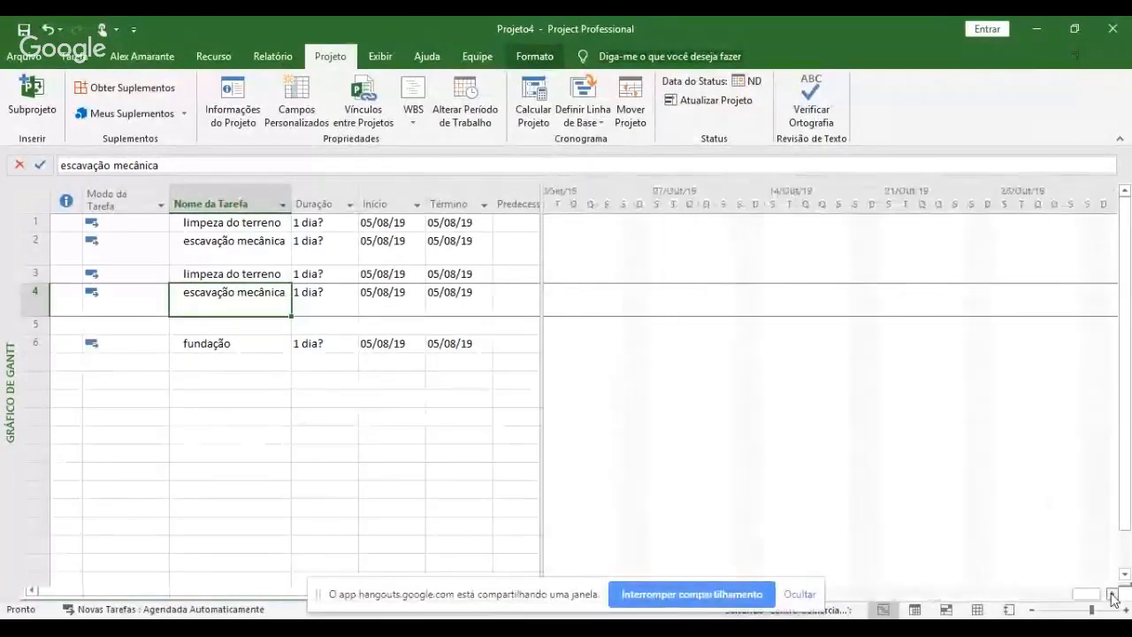
pyautogui.click(1111, 595)
pyautogui.click(1111, 595)
pyautogui.click(1111, 595)
pyautogui.click(1111, 595)
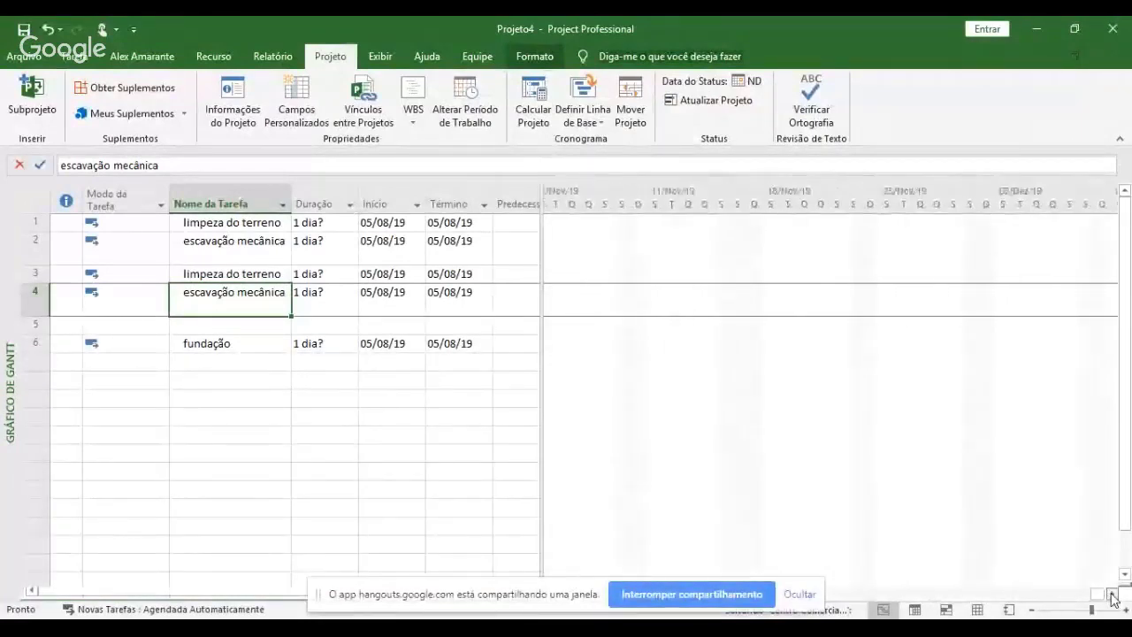
pyautogui.click(1112, 595)
pyautogui.click(1111, 595)
pyautogui.click(1112, 595)
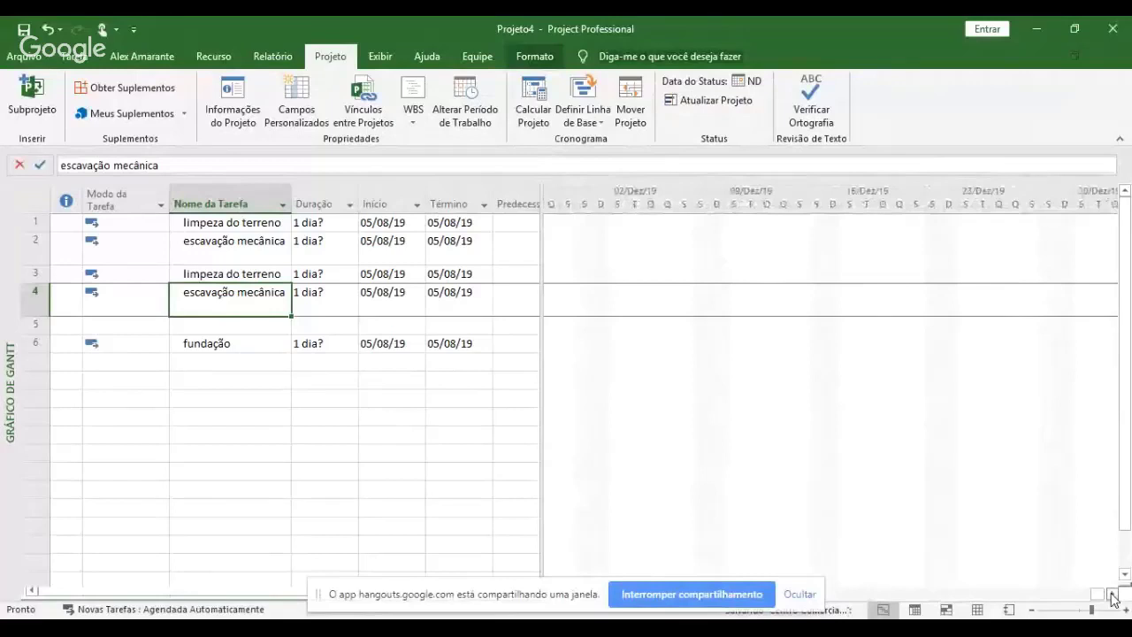
pyautogui.click(1111, 595)
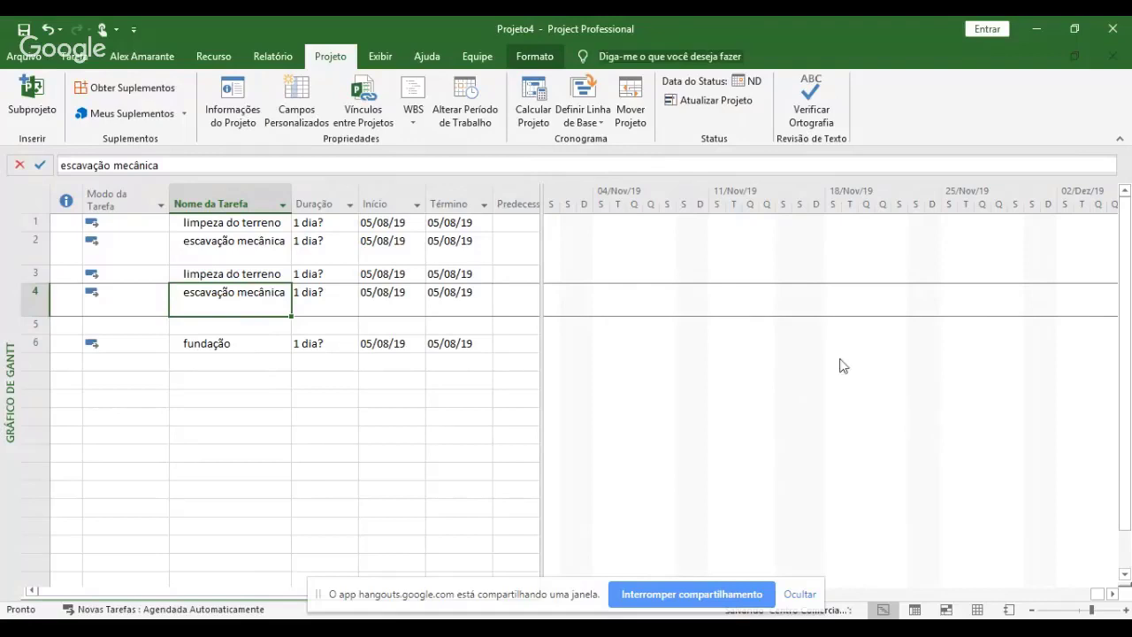
# - Give the nonworking time in the Gantt timescale a darker colour and show the chart in single days by week
pyautogui.click(1033, 610)
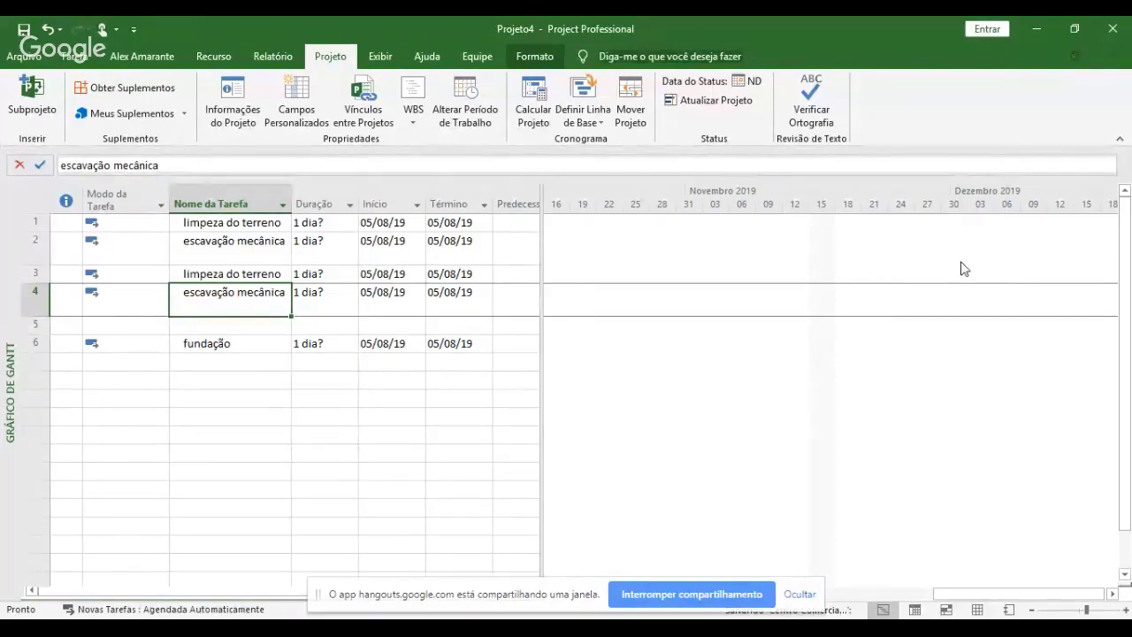
pyautogui.scroll(1, 965, 318)
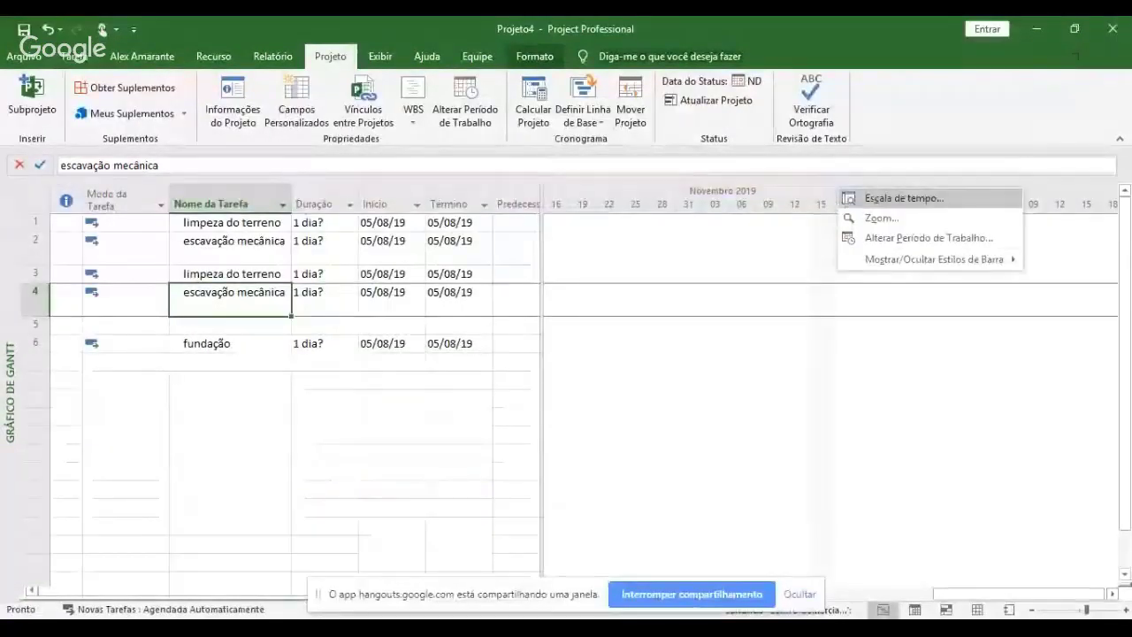
pyautogui.click(885, 198)
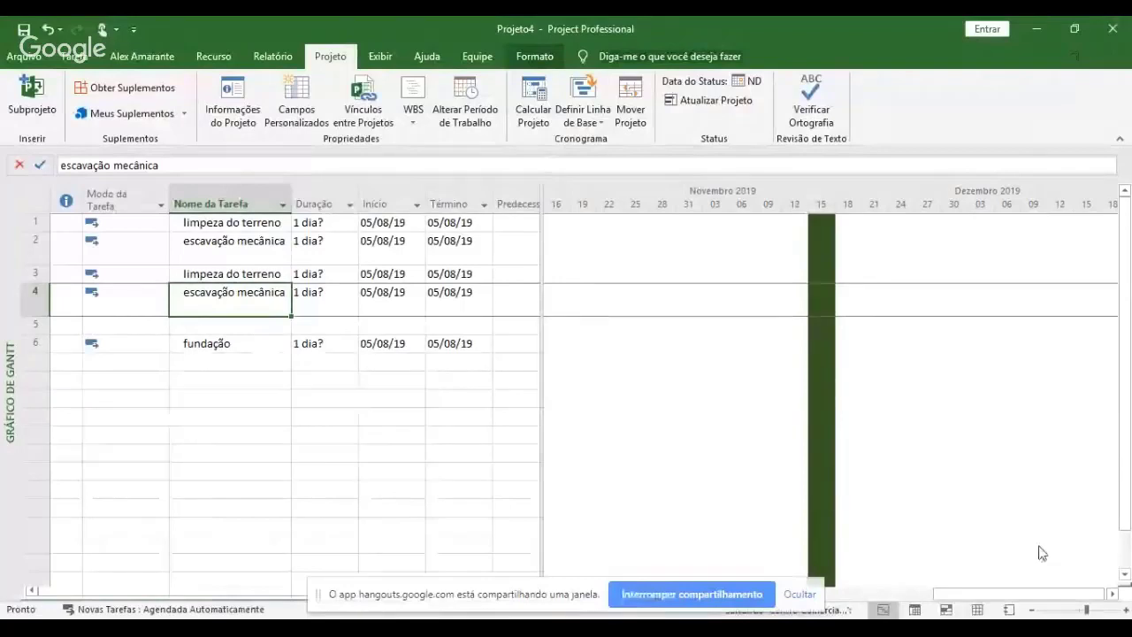
pyautogui.click(1126, 609)
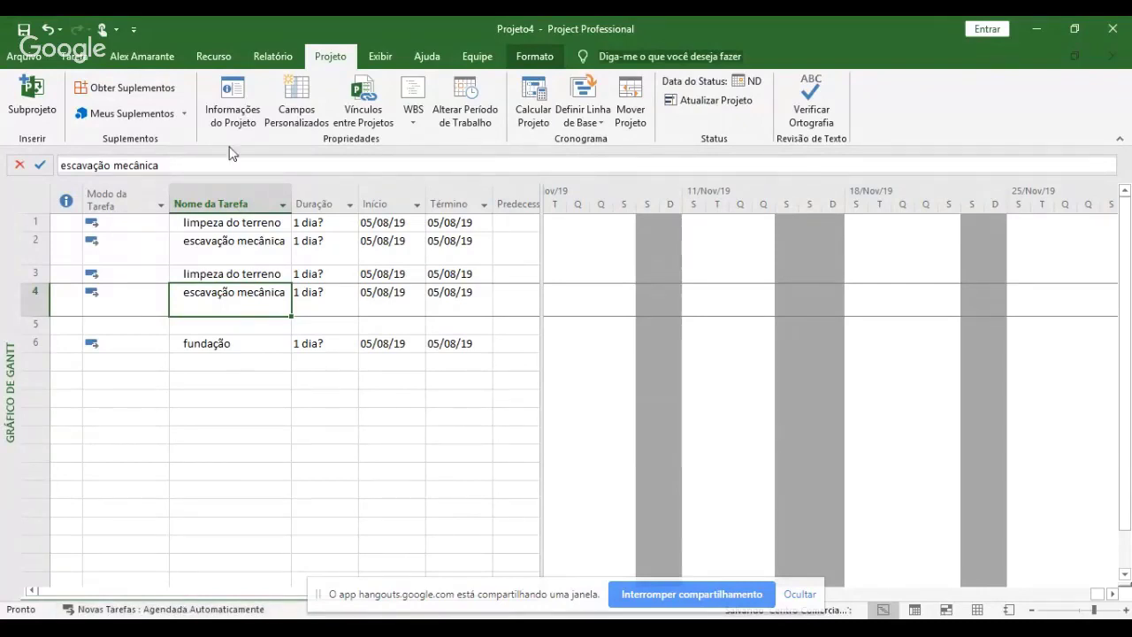
# - Check the project information and delete all tasks from the schedule
pyautogui.click(229, 99)
pyautogui.click(34, 198)
pyautogui.press('Delete')
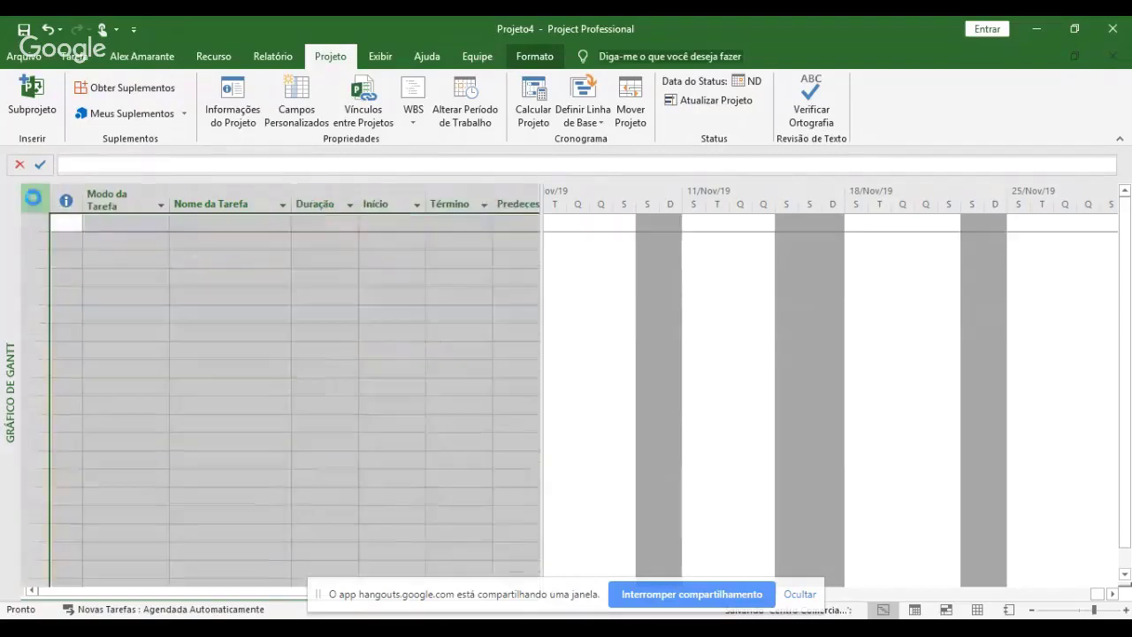
pyautogui.click(235, 252)
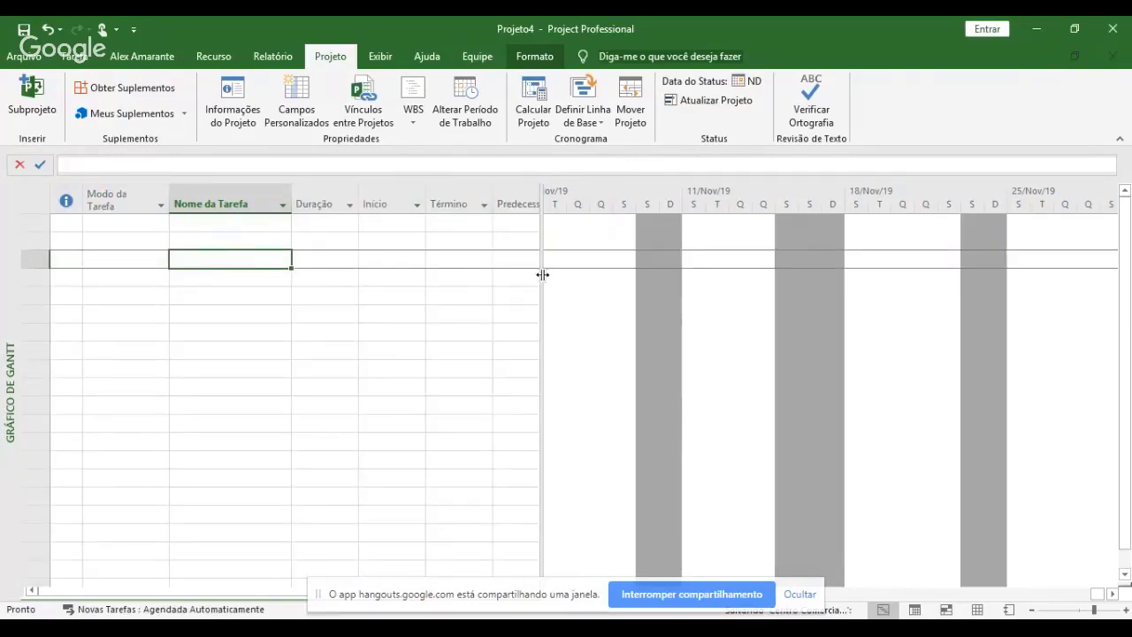
# - Narrow the Modo da Tarefa column and move the divider between table and Gantt chart to just after the Predecessoras column
pyautogui.moveTo(541, 274); pyautogui.dragTo(663, 594)
pyautogui.moveTo(662, 270); pyautogui.dragTo(586, 271)
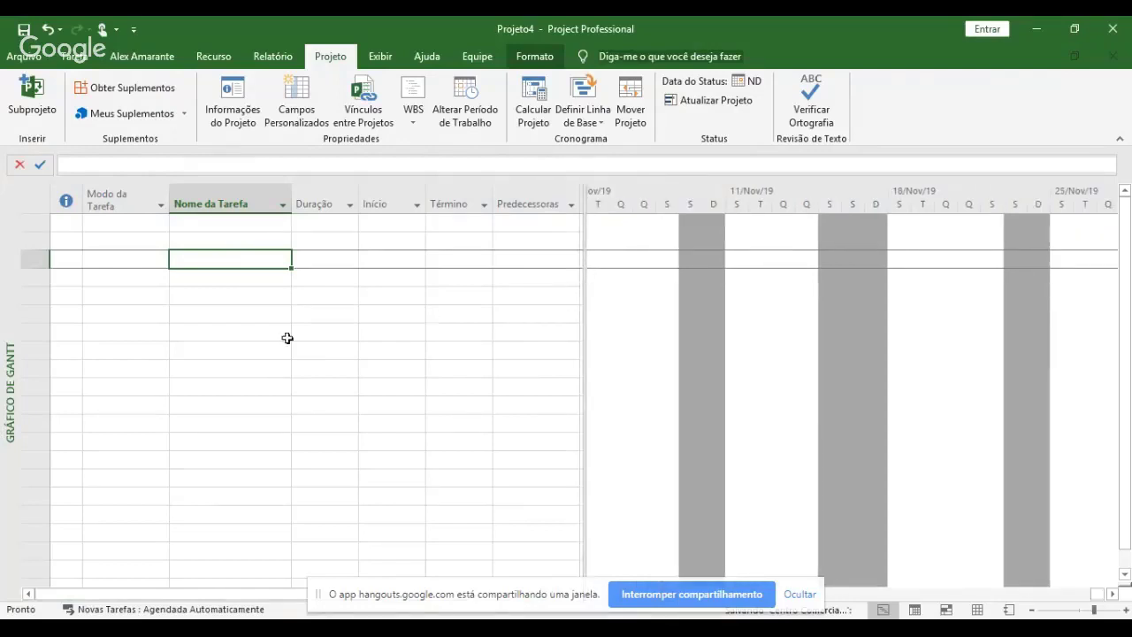
pyautogui.moveTo(169, 195); pyautogui.dragTo(124, 195)
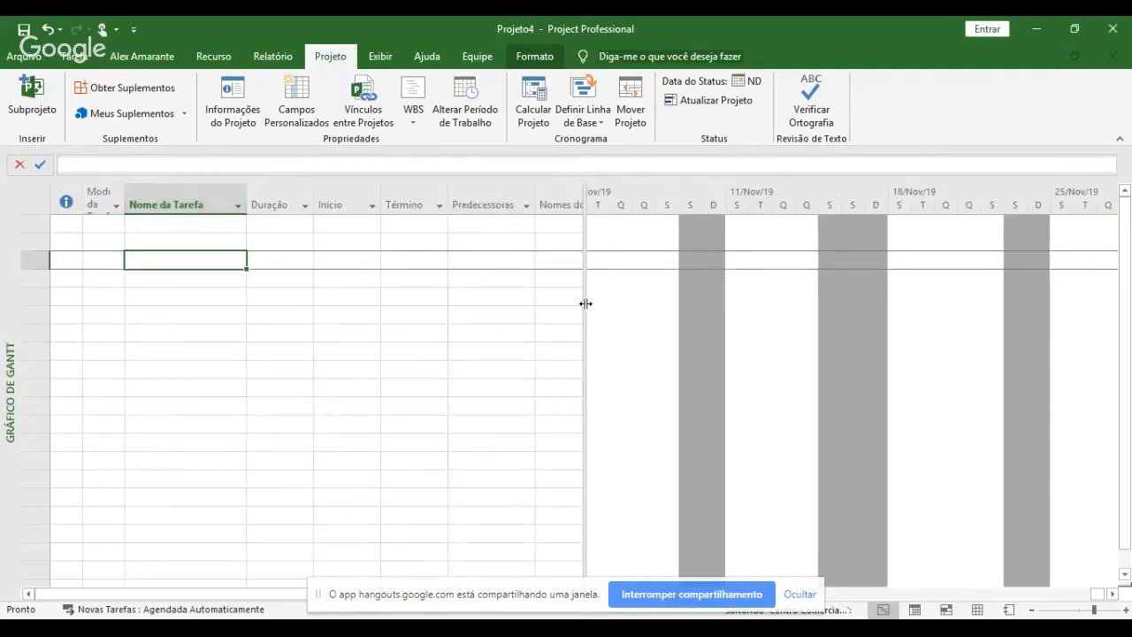
pyautogui.moveTo(585, 303); pyautogui.dragTo(540, 312)
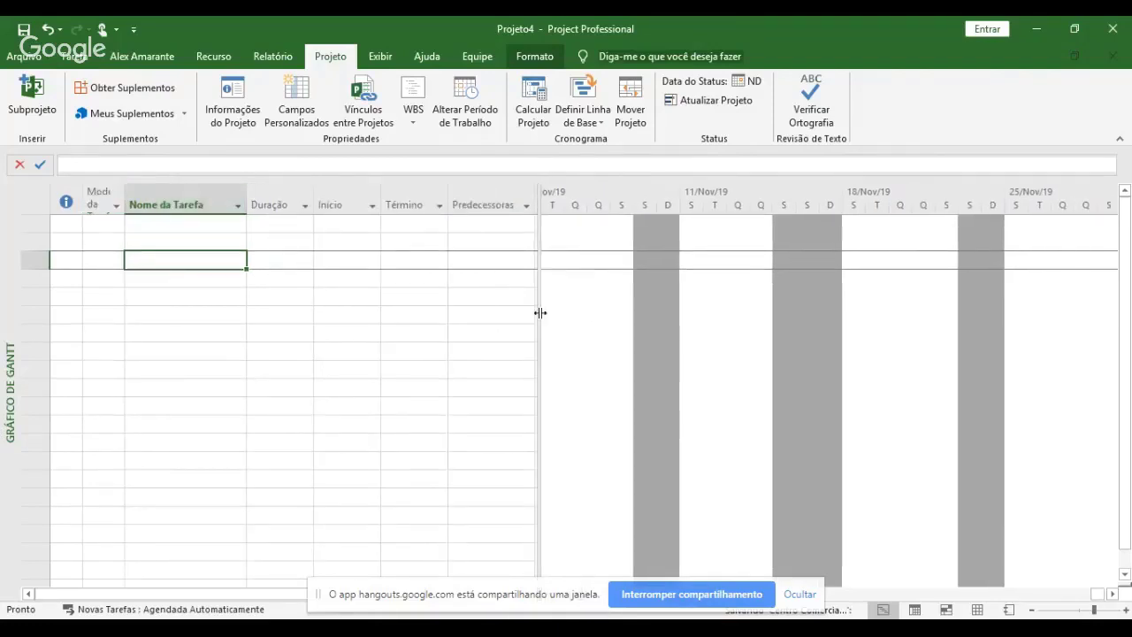
# - Add the tasks "SERVIÇOS PRELIMINARES", "Limpeza do terreno", "Locação da Obra" and "Escavação Manual" in rows 1 to 4
pyautogui.click(187, 224)
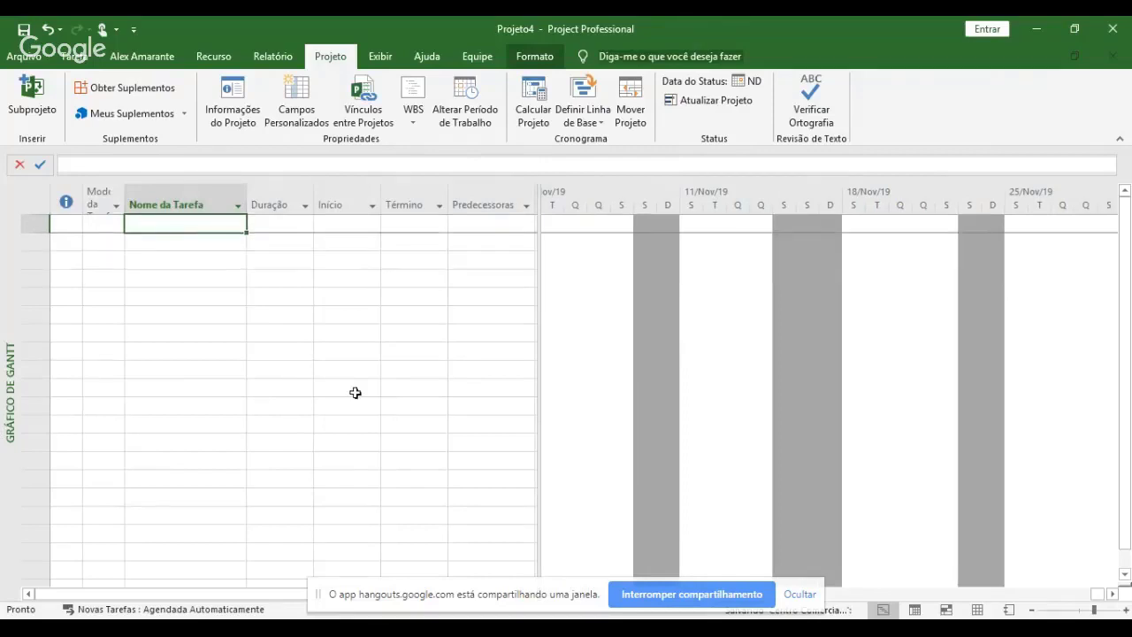
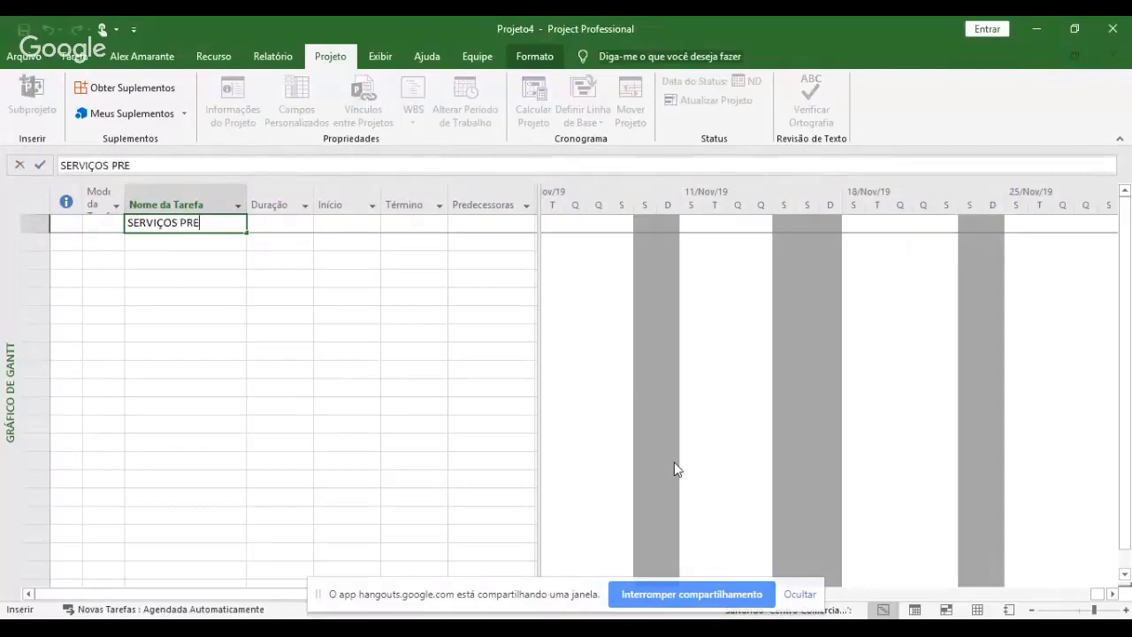
pyautogui.press('Return')
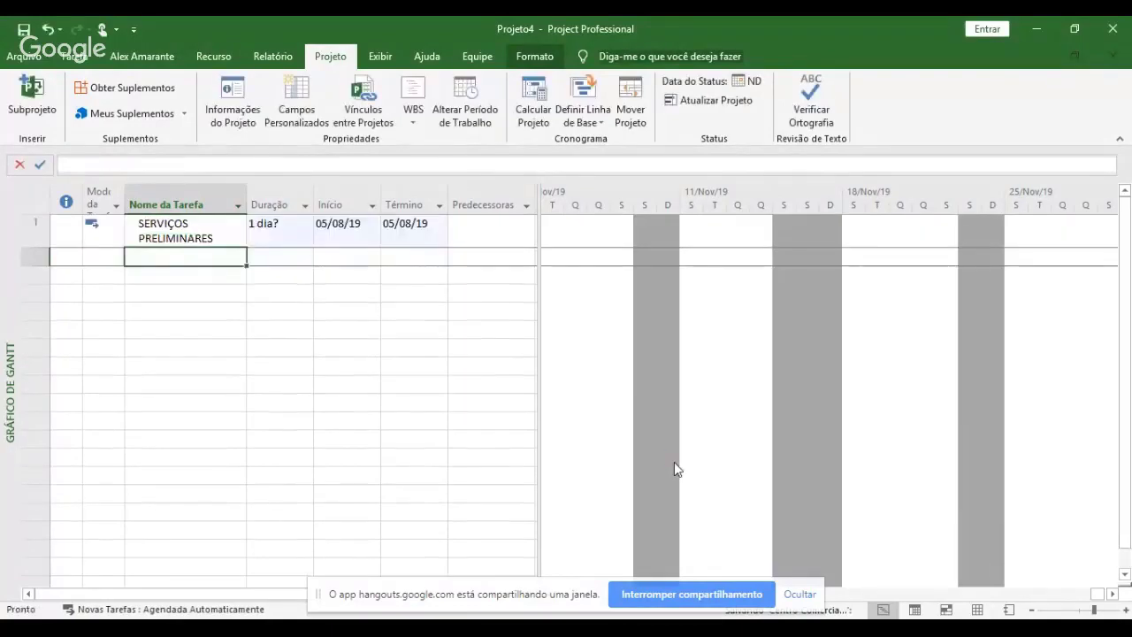
pyautogui.write('Limpeza do terreno')
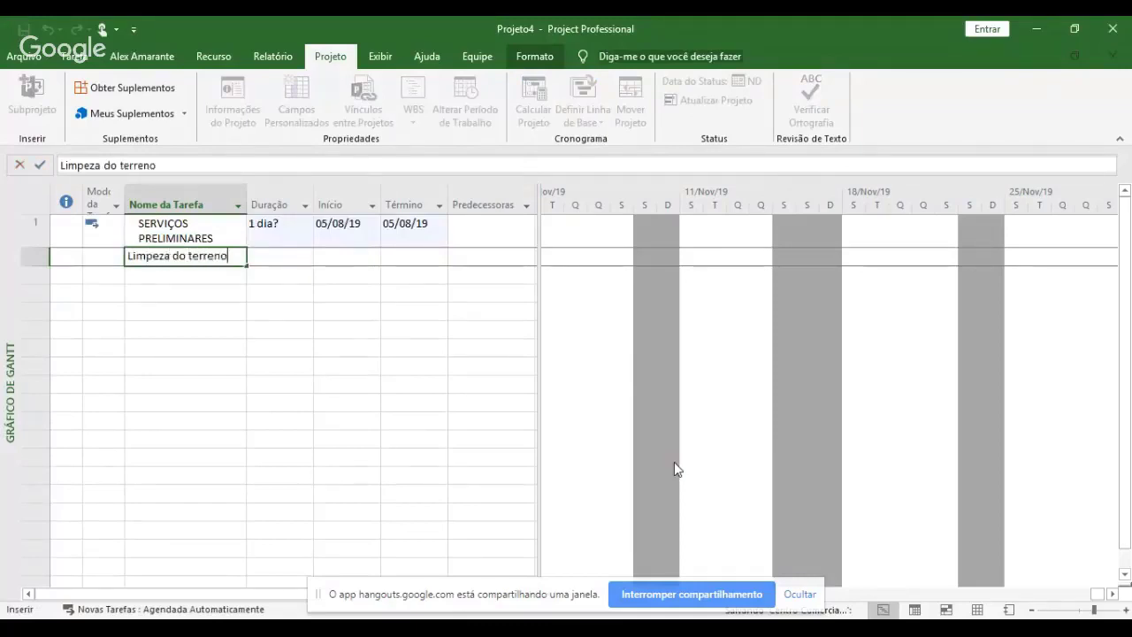
pyautogui.press('Return')
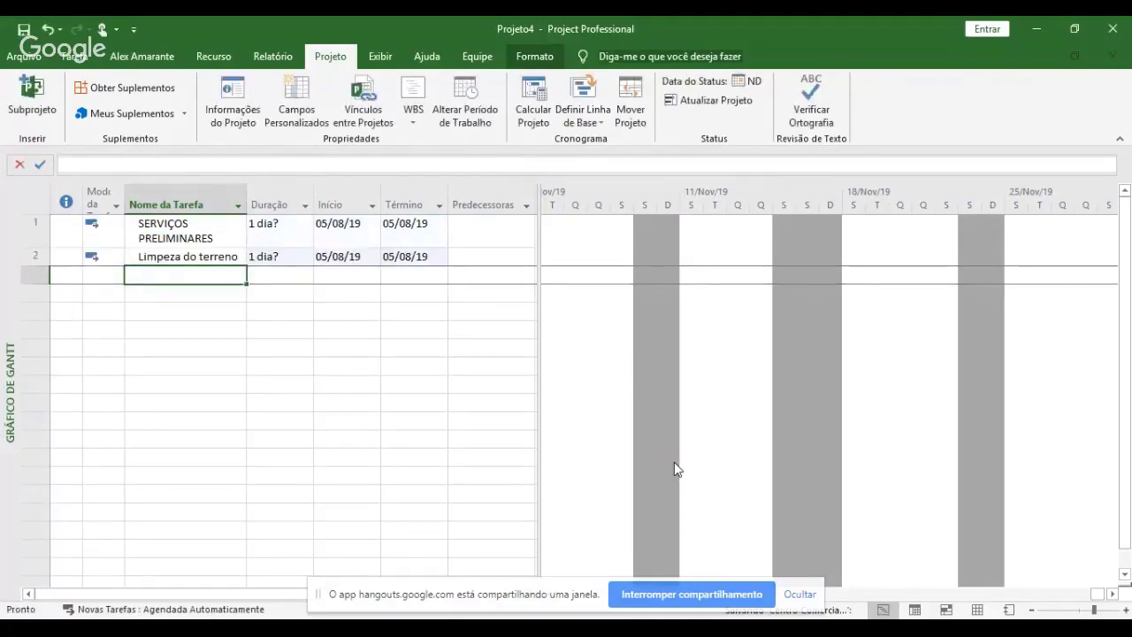
pyautogui.write('Locação da')
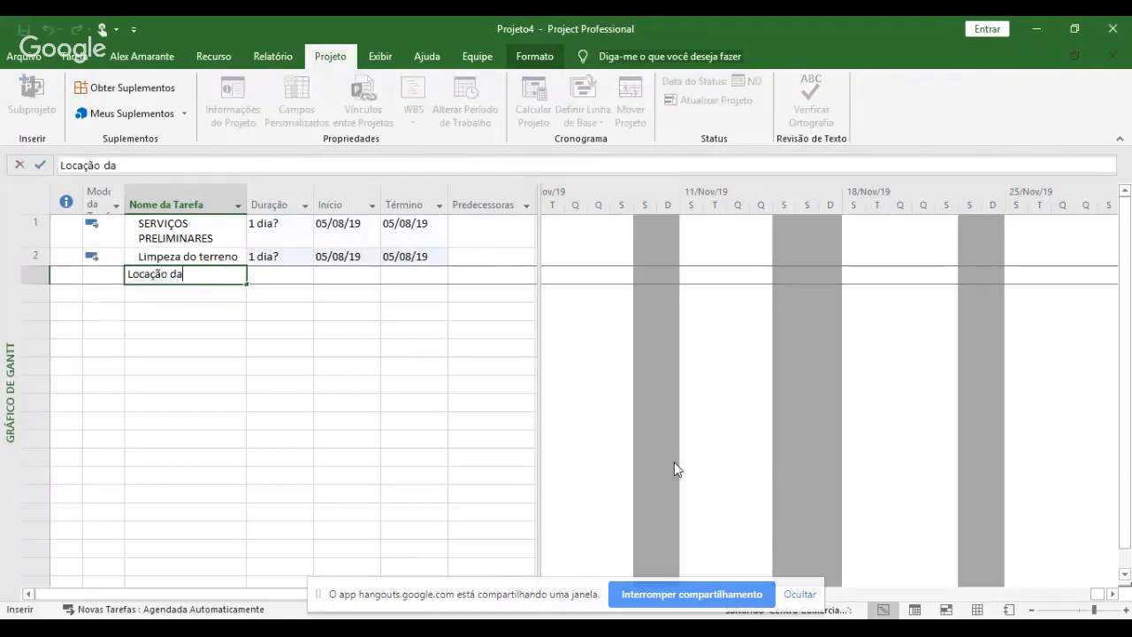
pyautogui.write(' Obra')
pyautogui.press('Return')
pyautogui.write('Esca')
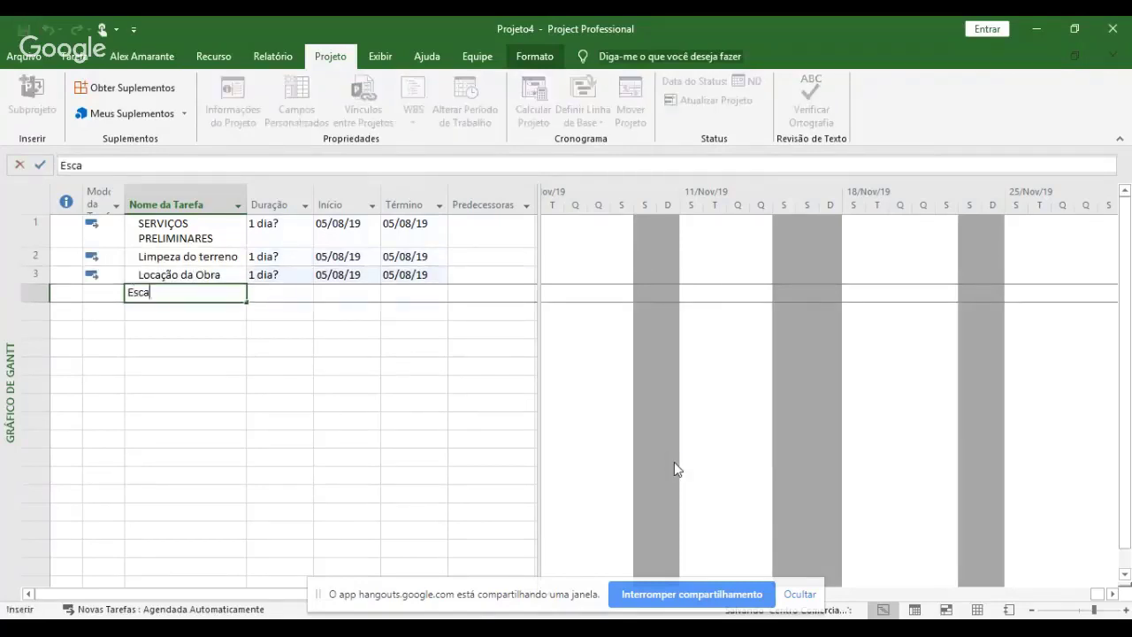
pyautogui.write('vação Manual')
pyautogui.press('Return')
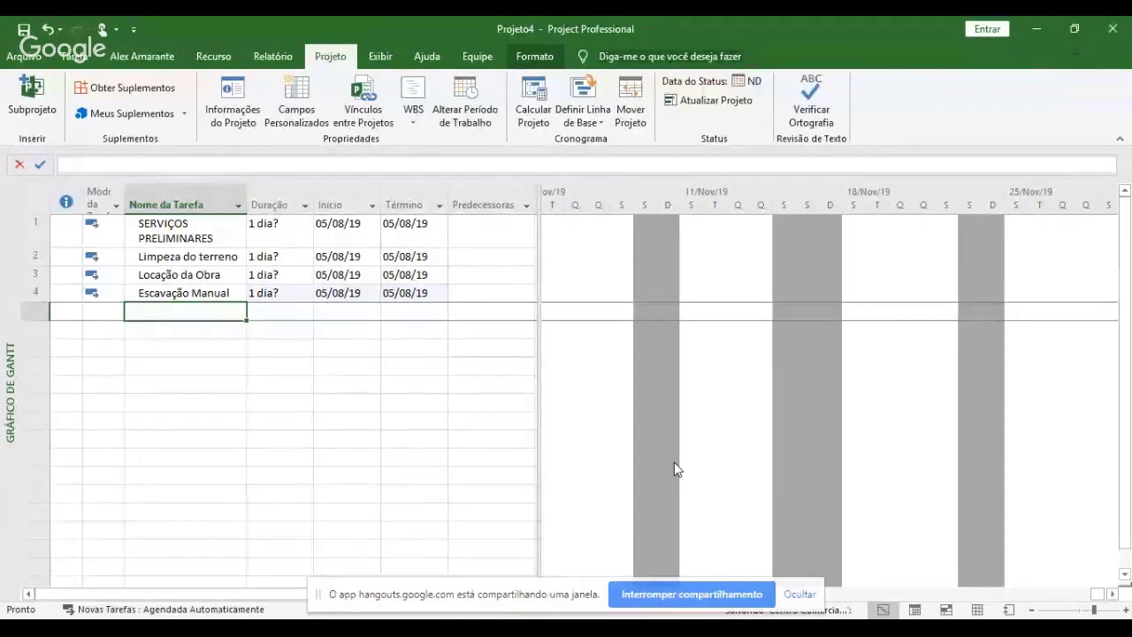
# - Add the tasks "FUNDAÇÕES", "Alvenaria de Pedra" and "Baldrame de Tijolo" in rows 5 to 7
pyautogui.write('FUNDAÇÕES')
pyautogui.press('Return')
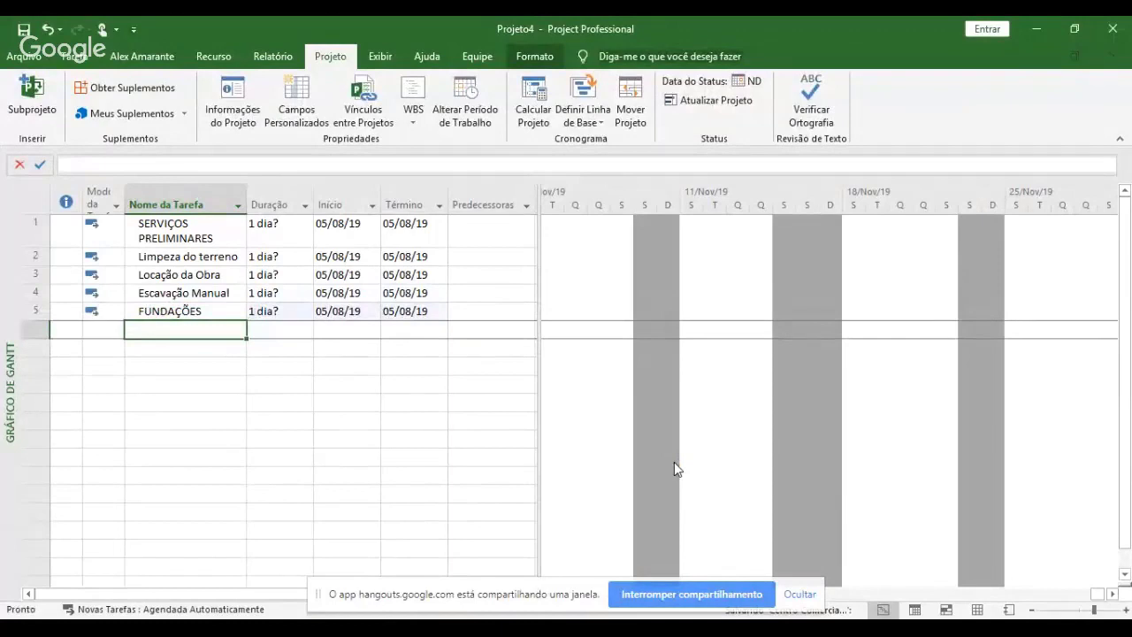
pyautogui.write('Alvena')
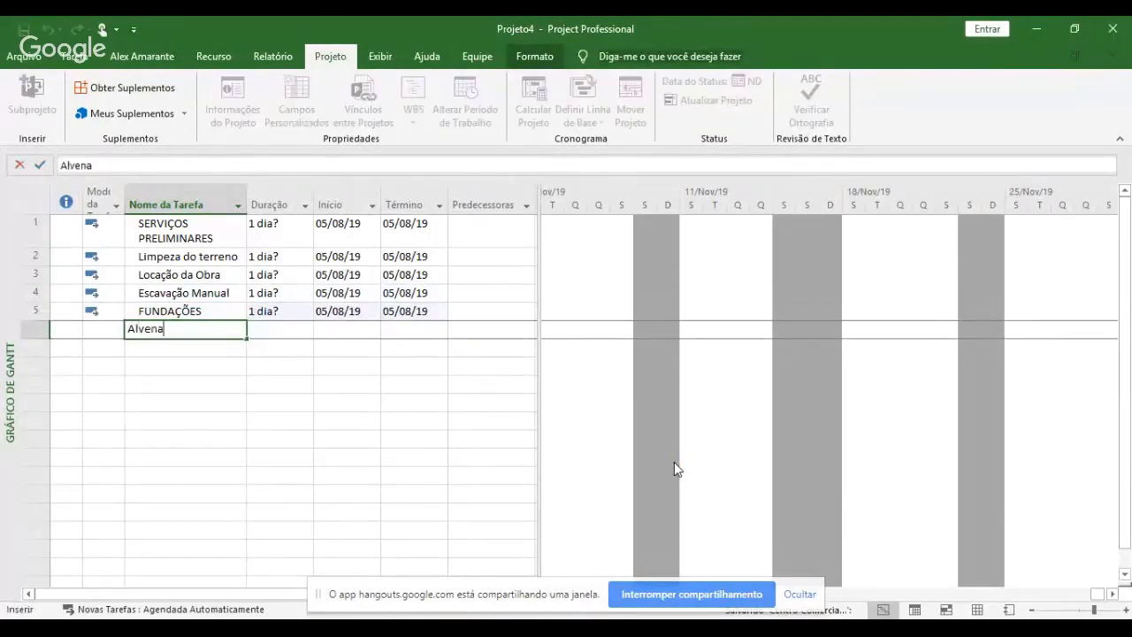
pyautogui.write('ria de Pedra')
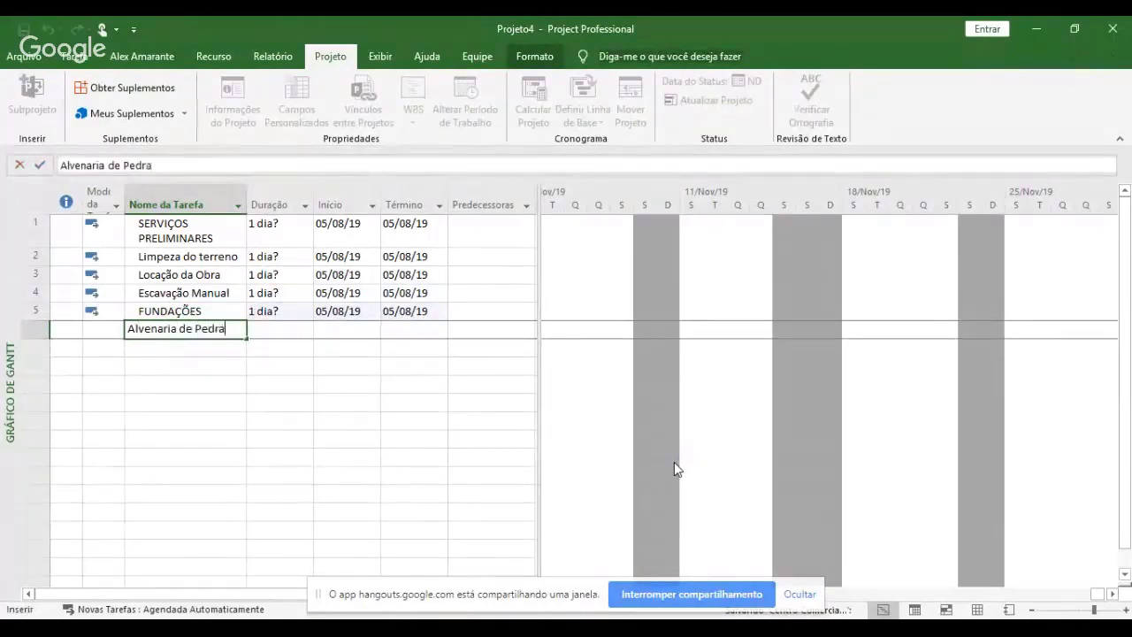
pyautogui.press('Return')
pyautogui.write('Baldrame ')
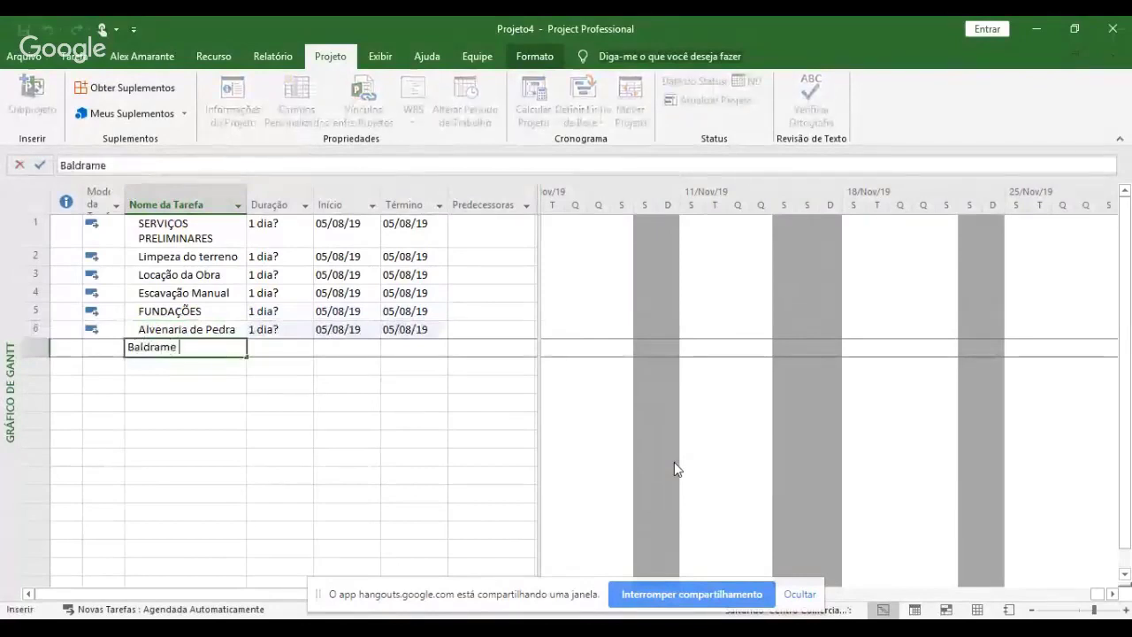
pyautogui.write('de Tijolo')
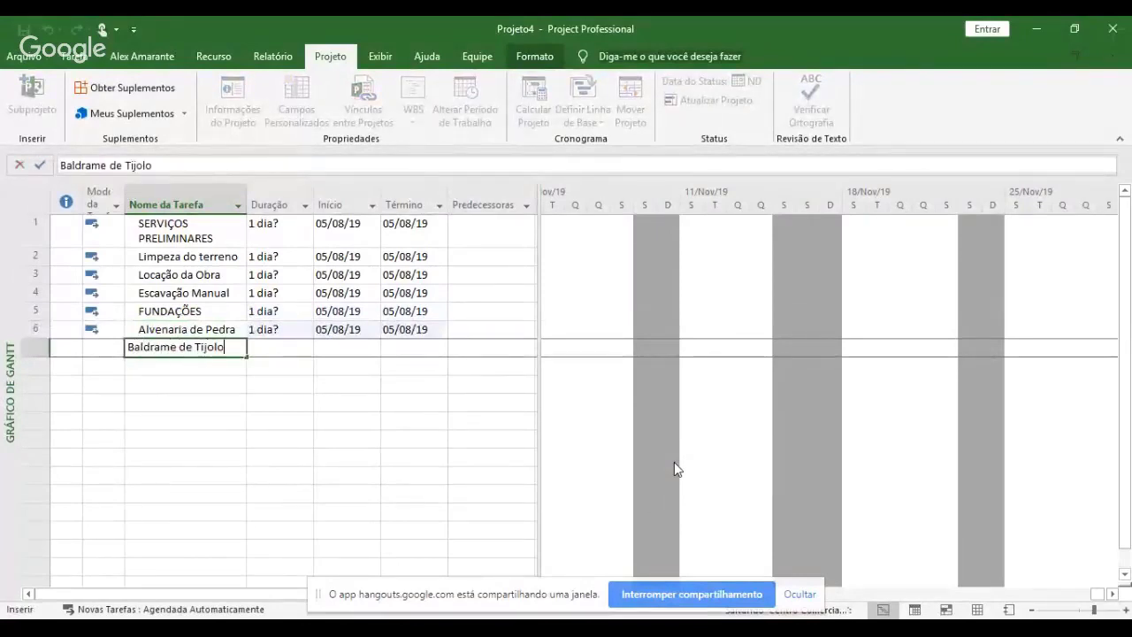
pyautogui.press('Return')
# - Add the task "Cinta de Concreto" in row 8, below Baldrame de Tijolo
pyautogui.write('Cin')
pyautogui.press('BackSpace')
pyautogui.press('BackSpace')
pyautogui.write('in')
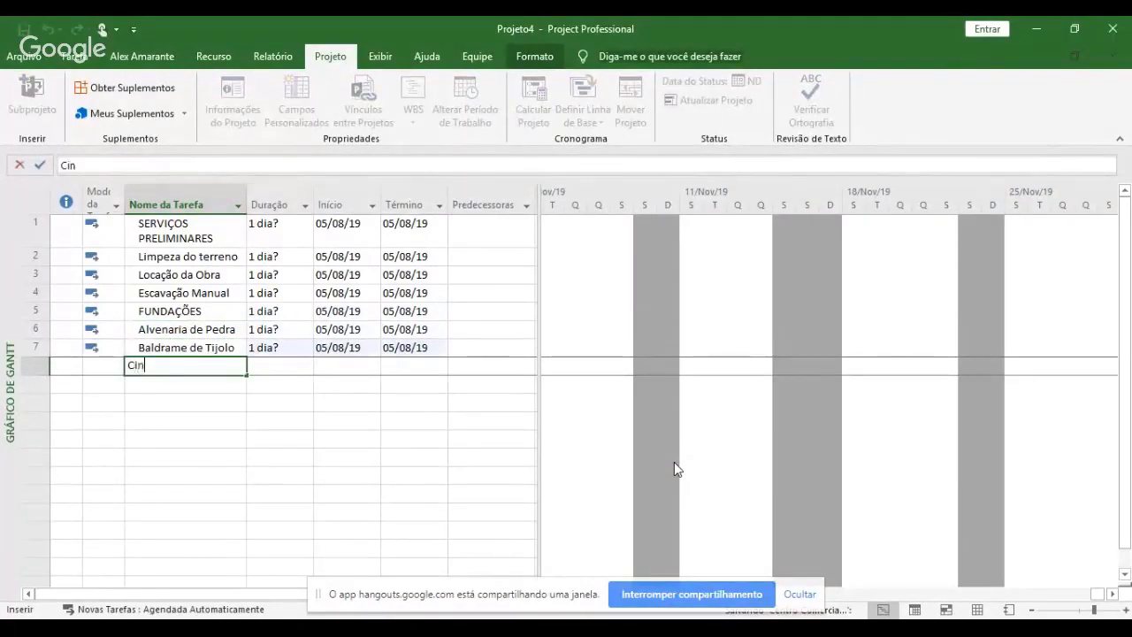
pyautogui.write('ta de Concreto')
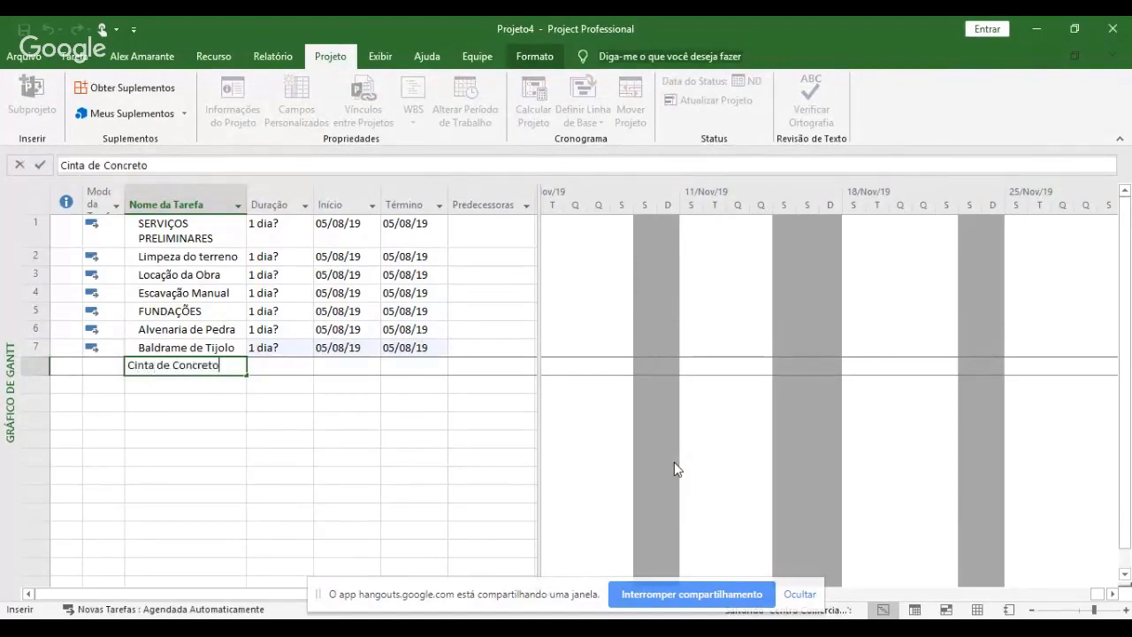
pyautogui.press('Return')
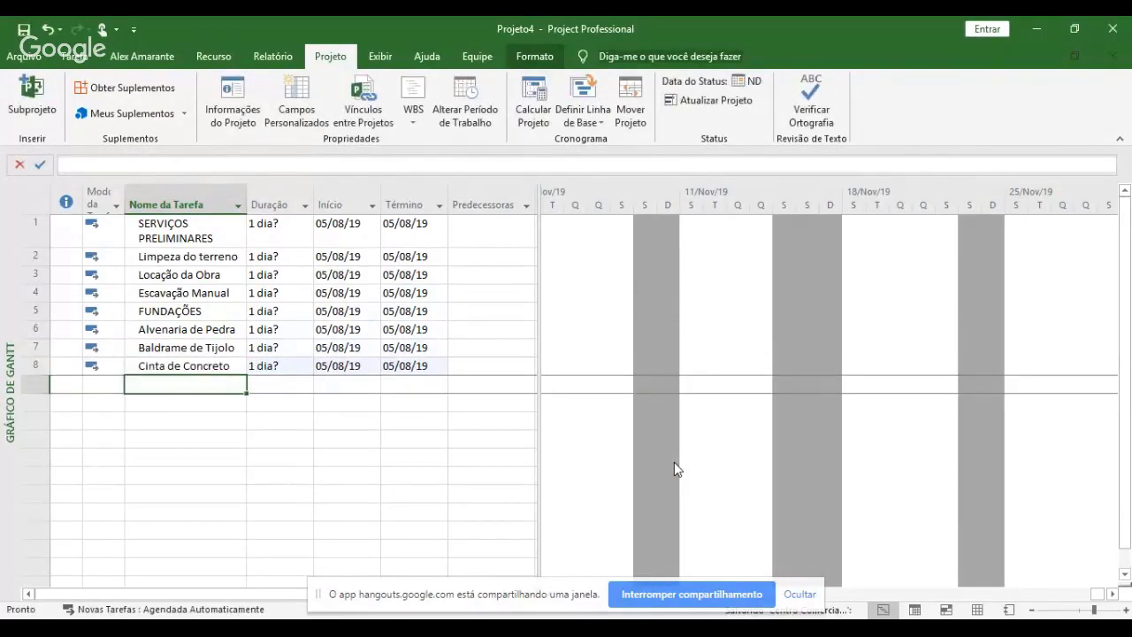
# - Add the tasks "ELEVAÇÃO", "Marcação", "Elevação" and "PISOS" in rows 9 to 12
pyautogui.write('ELEVAÇÃO')
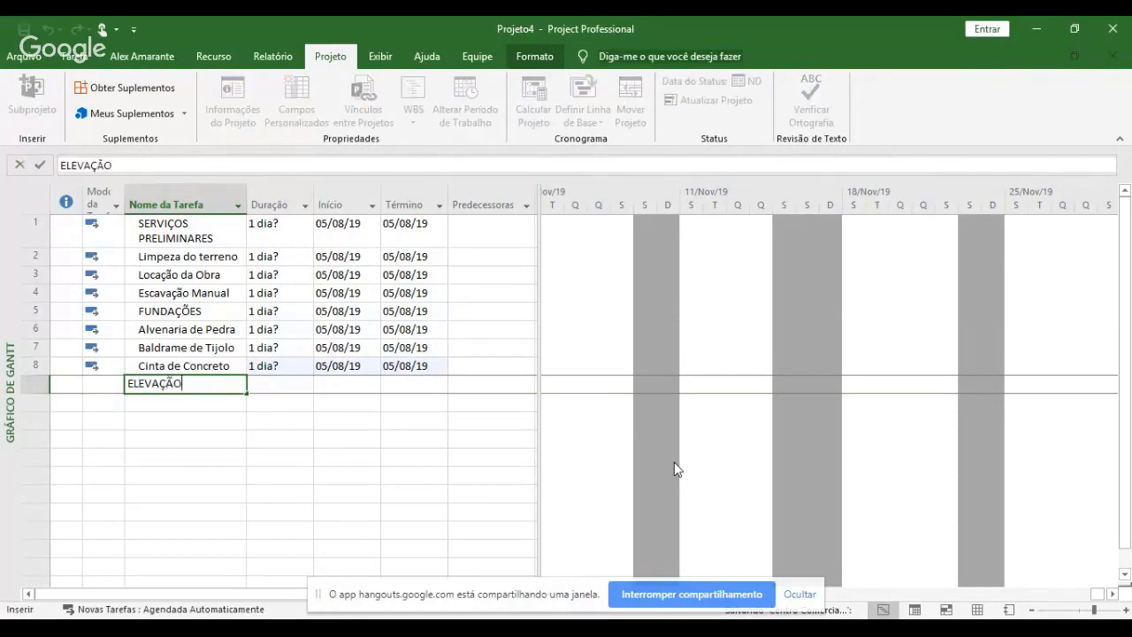
pyautogui.press('Return')
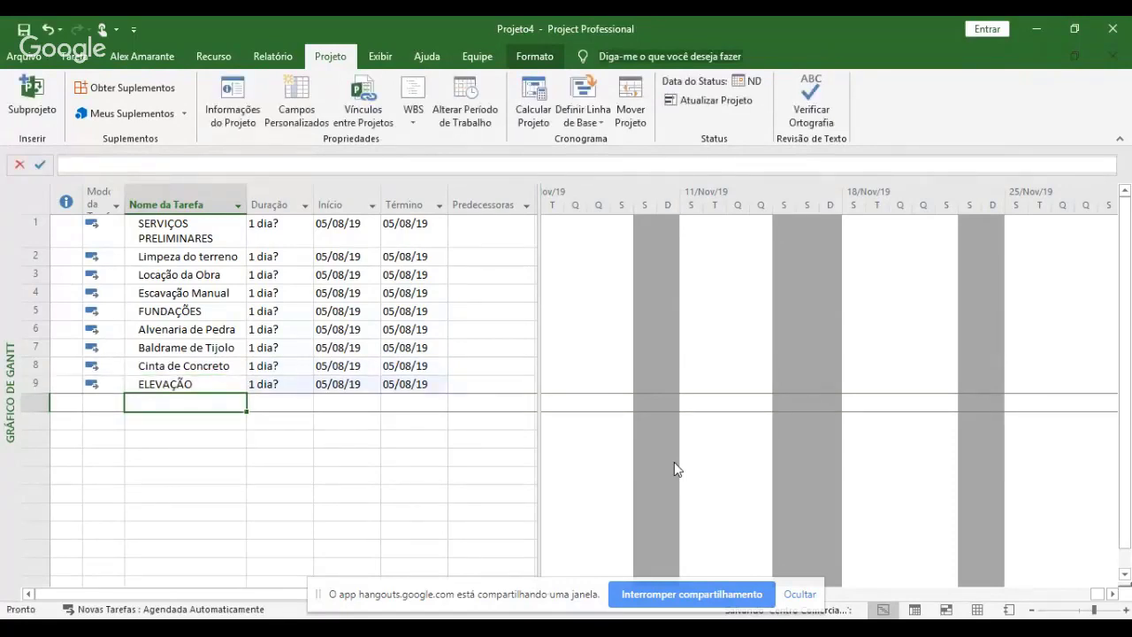
pyautogui.write('Mar')
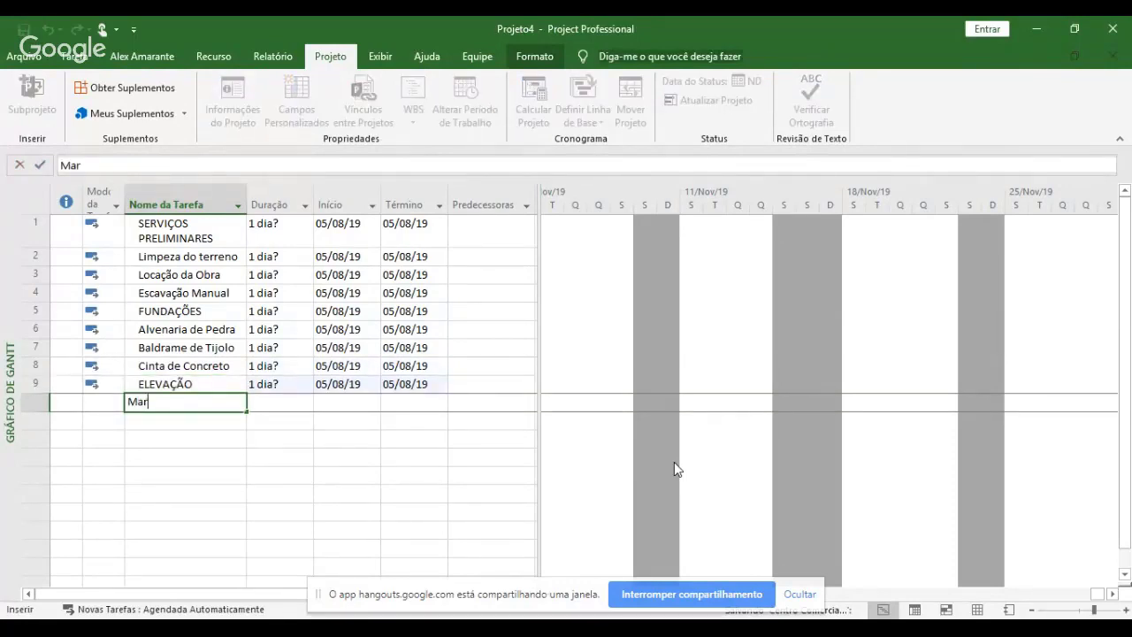
pyautogui.write('caça')
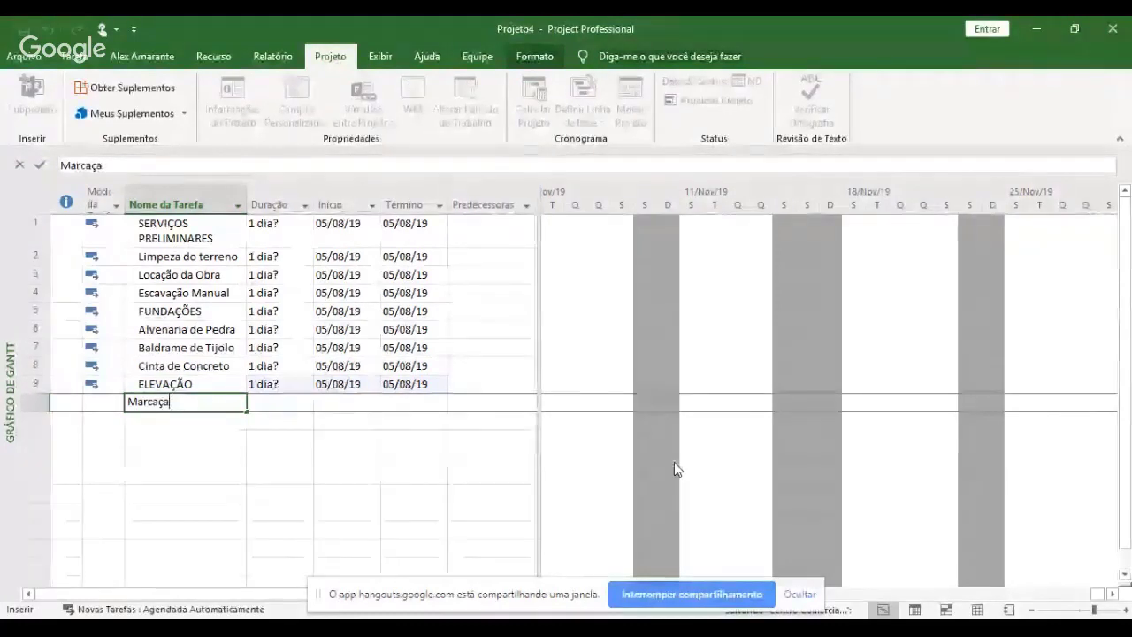
pyautogui.press('BackSpace')
pyautogui.write('õ')
pyautogui.press('BackSpace')
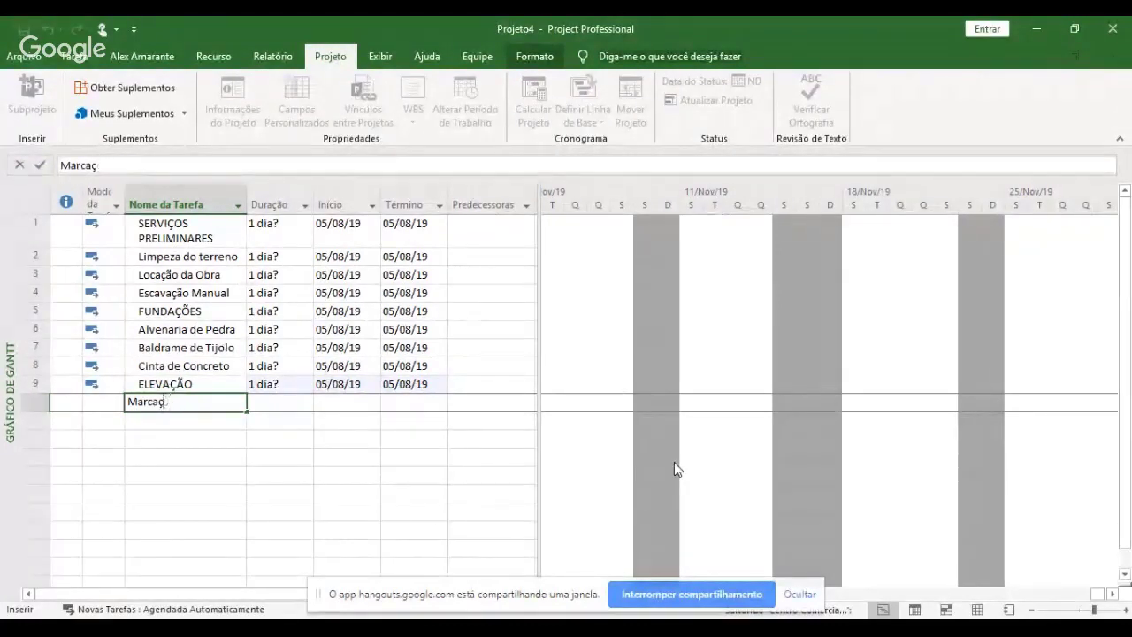
pyautogui.write('ão')
pyautogui.press('Return')
pyautogui.write('Elevação')
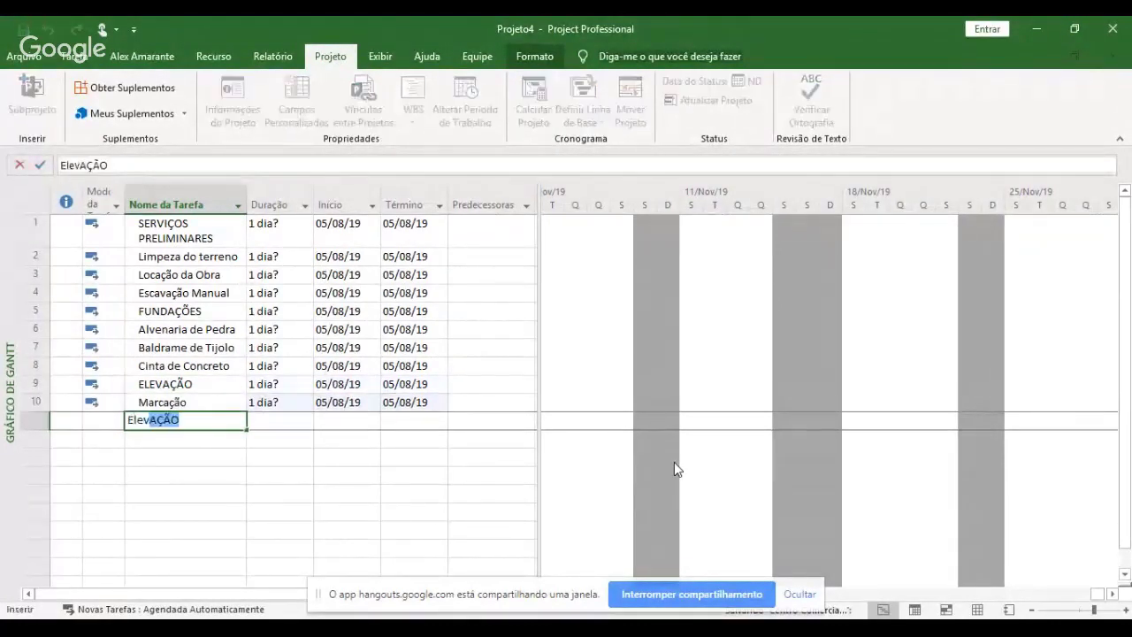
pyautogui.press('Return')
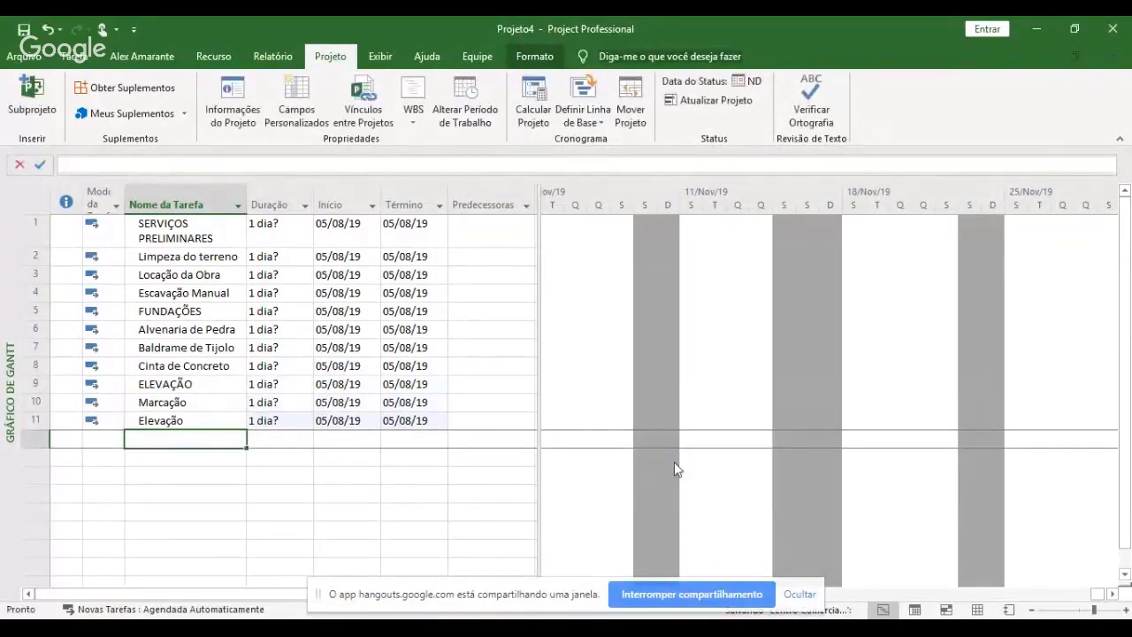
pyautogui.write('PISOS')
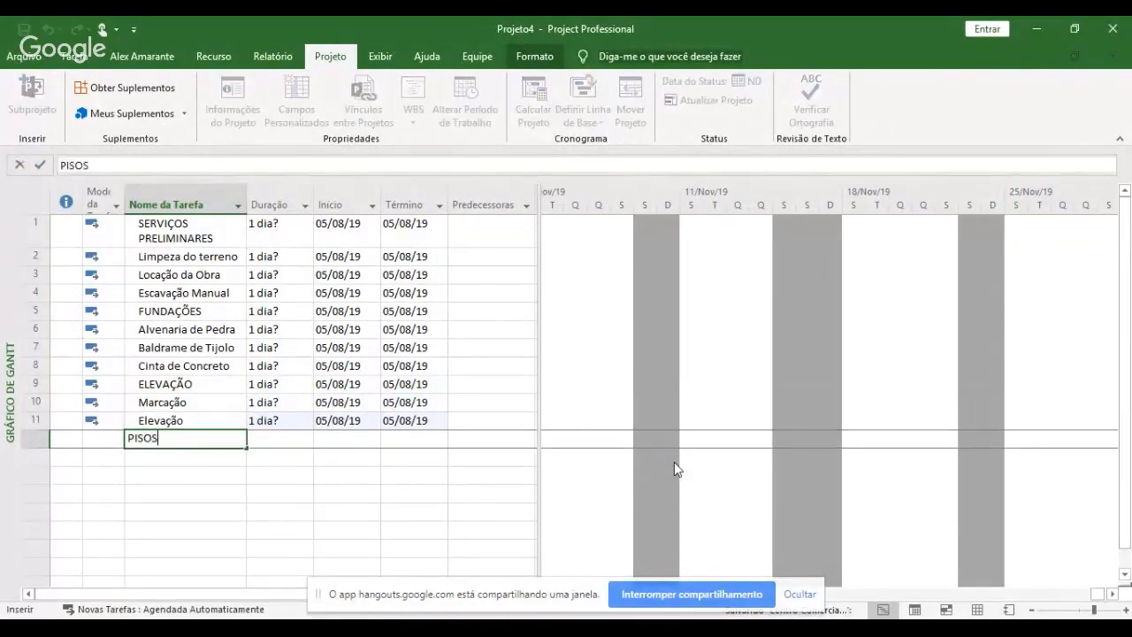
pyautogui.press('Return')
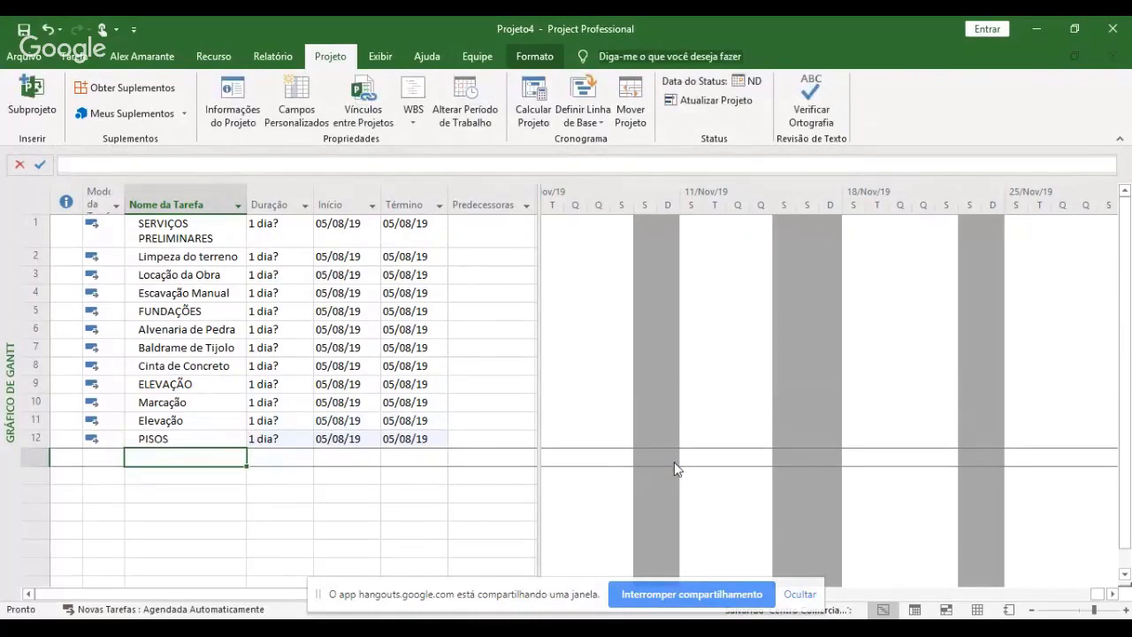
pyautogui.write('Piso Mort')
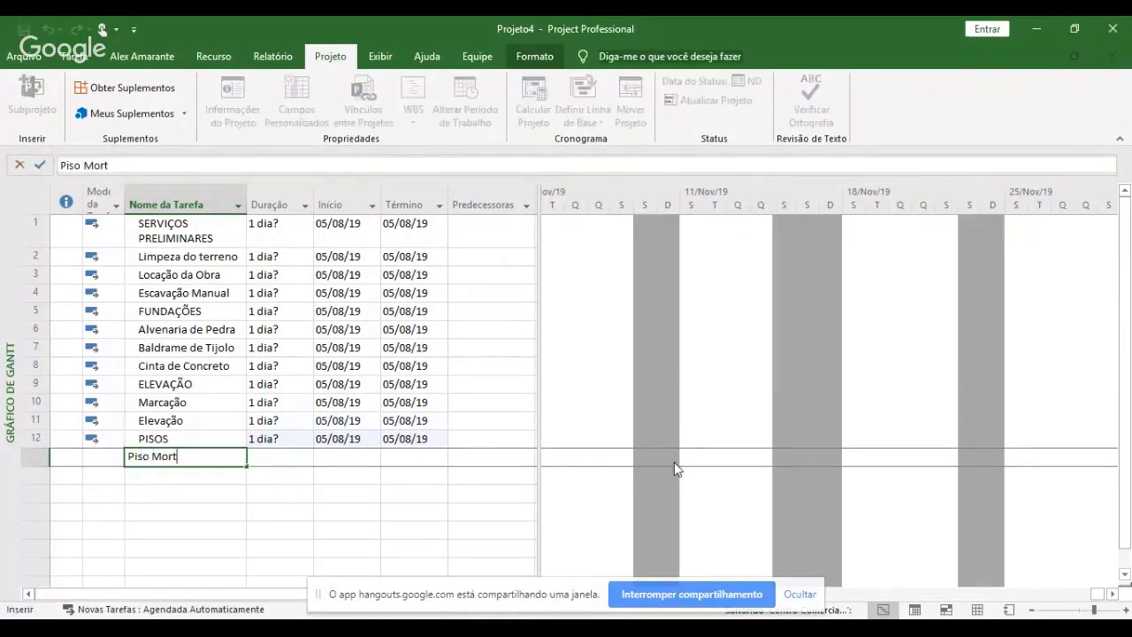
pyautogui.write('o')
pyautogui.press('BackSpace')
pyautogui.press('BackSpace')
pyautogui.press('BackSpace')
pyautogui.press('BackSpace')
pyautogui.press('BackSpace')
pyautogui.press('BackSpace')
pyautogui.press('BackSpace')
pyautogui.press('BackSpace')
pyautogui.press('BackSpace')
pyautogui.press('BackSpace')
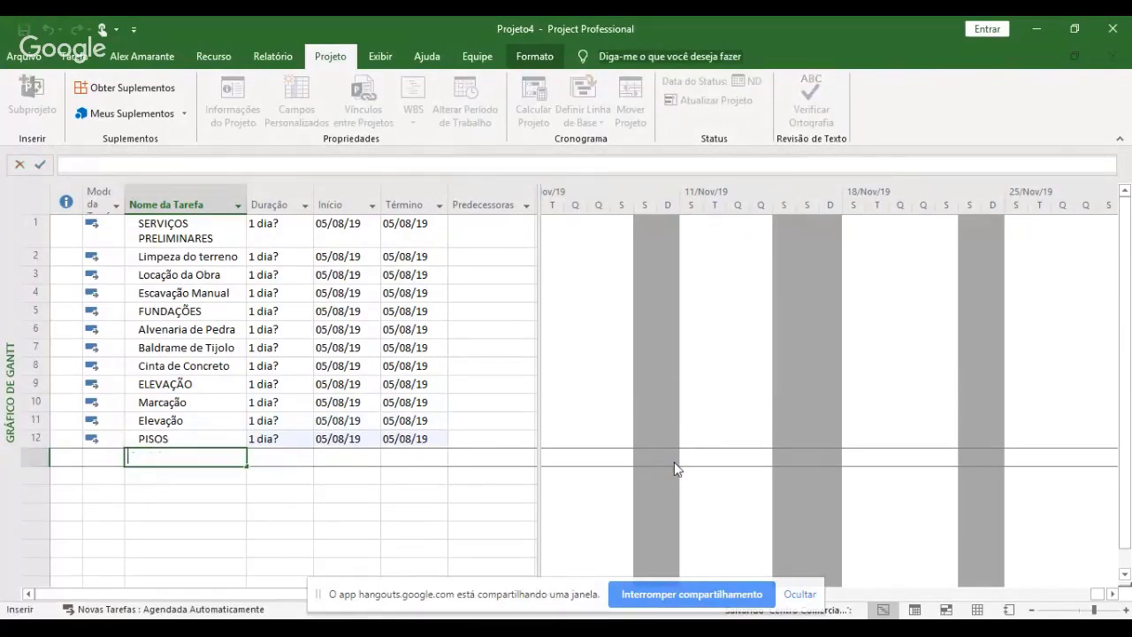
# - Add the tasks "Contrapiso", "Regularização de Piso" and "Piso Cerâmico" in rows 13 to 15
pyautogui.write('Contrapiso')
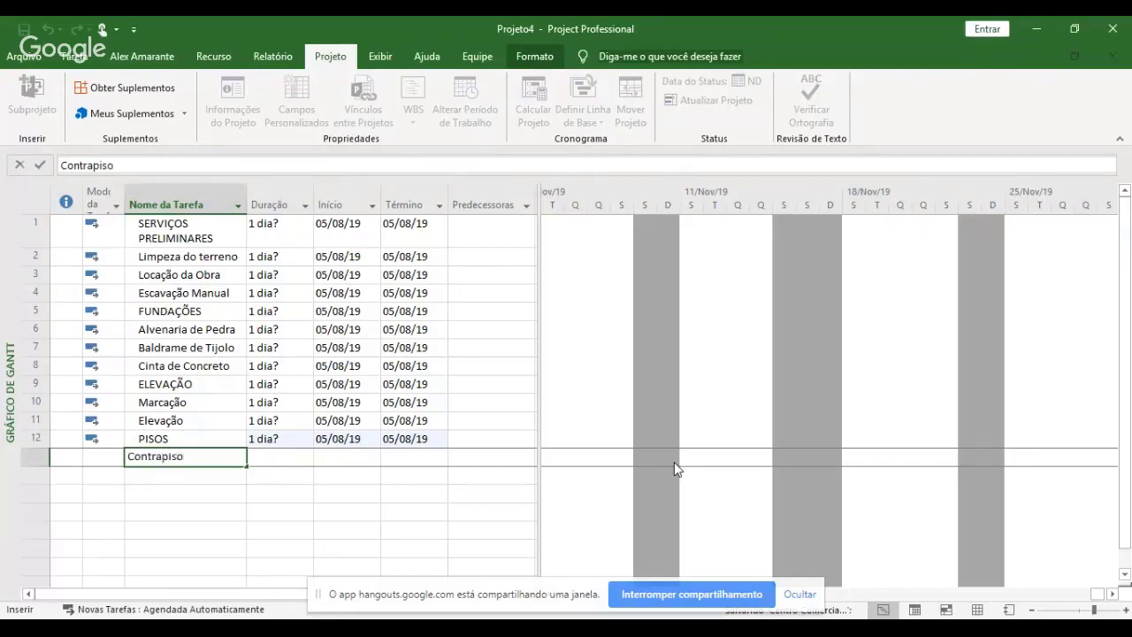
pyautogui.press('Return')
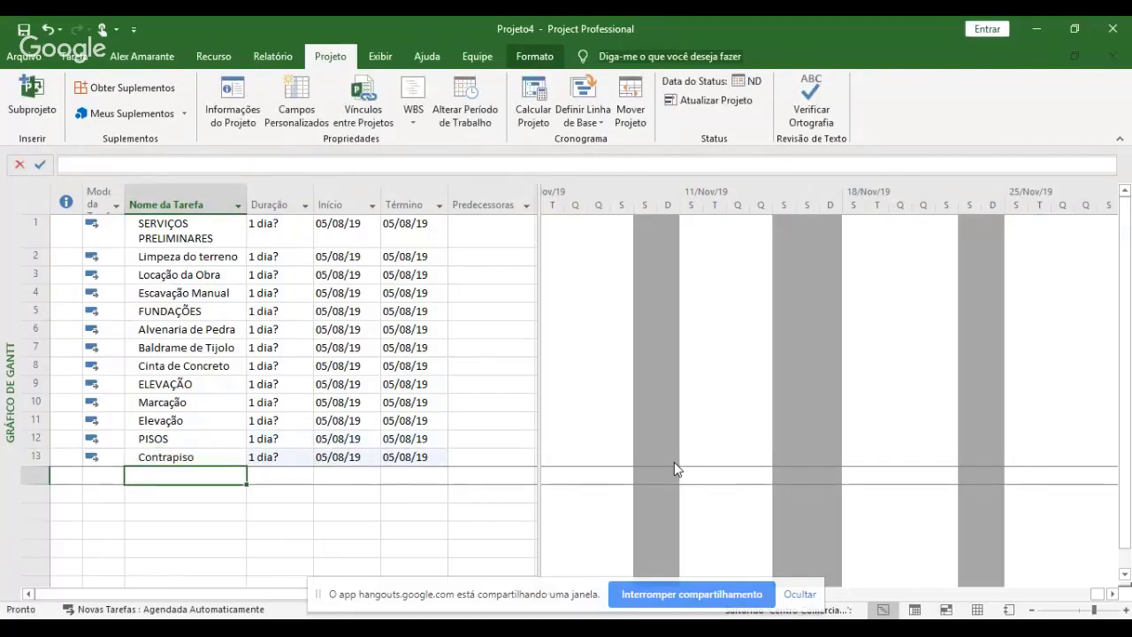
pyautogui.write('Re')
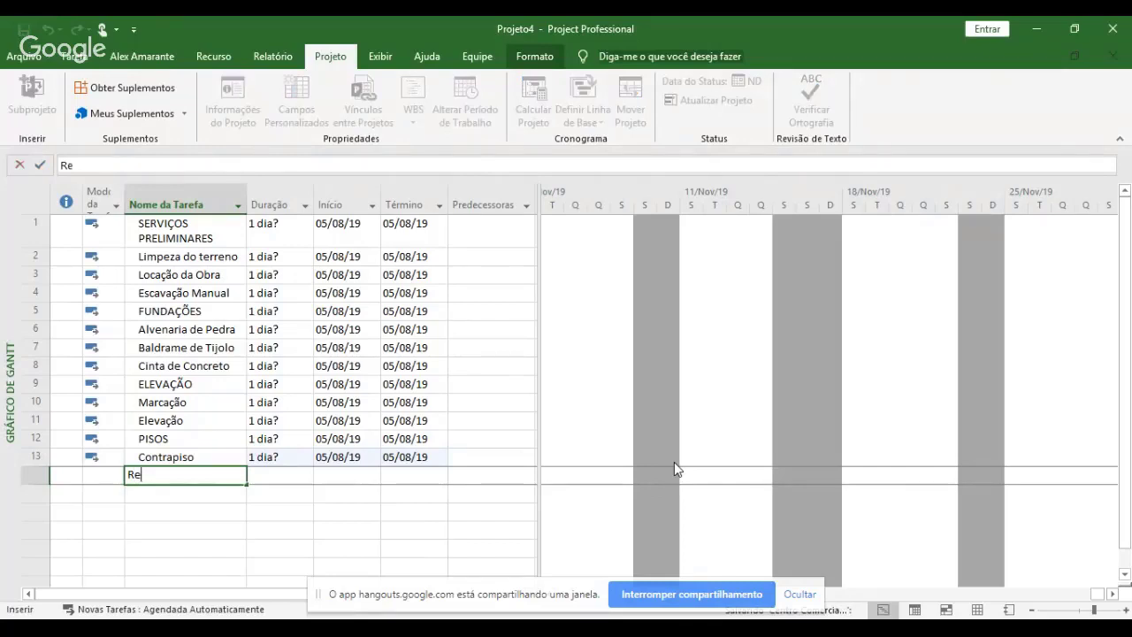
pyautogui.write('gularização de Piso')
pyautogui.press('Return')
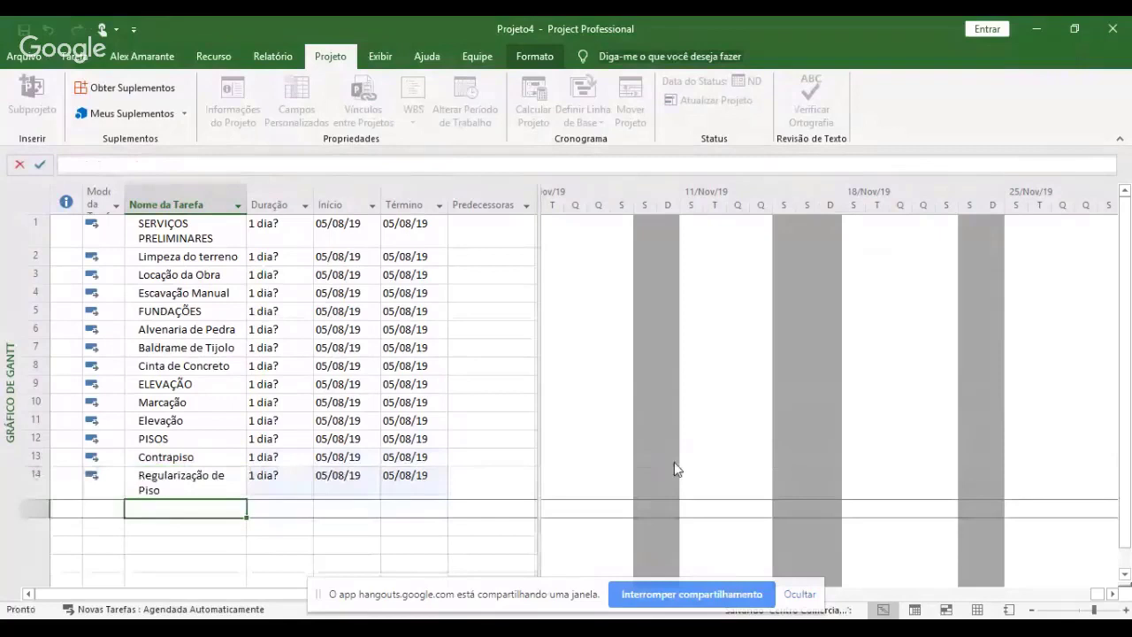
pyautogui.write('Piso ')
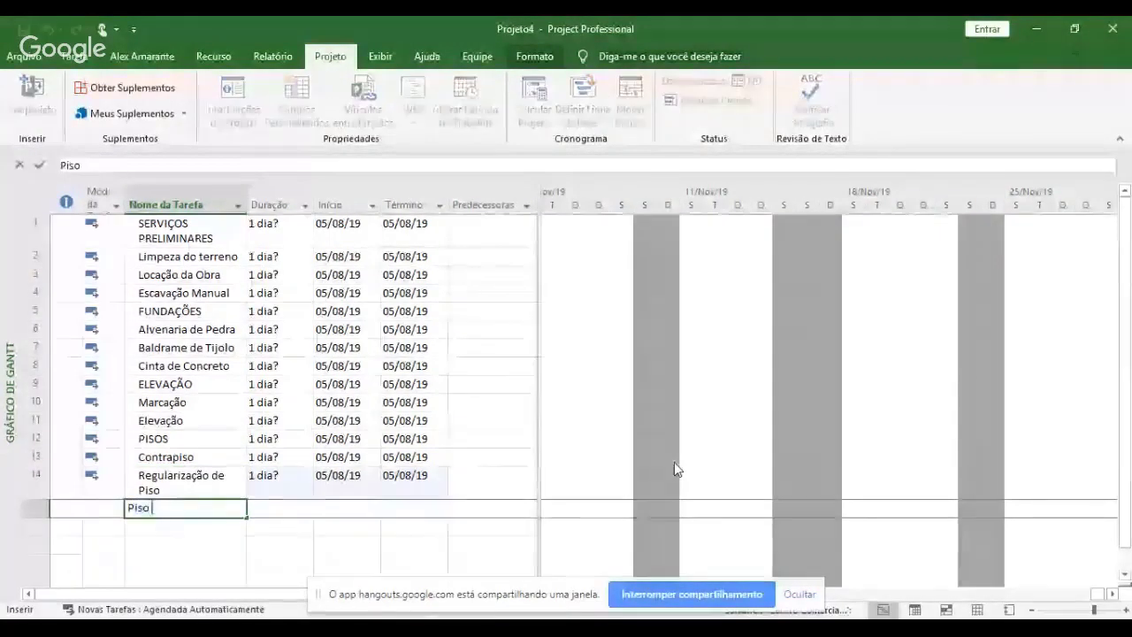
pyautogui.write('Ce')
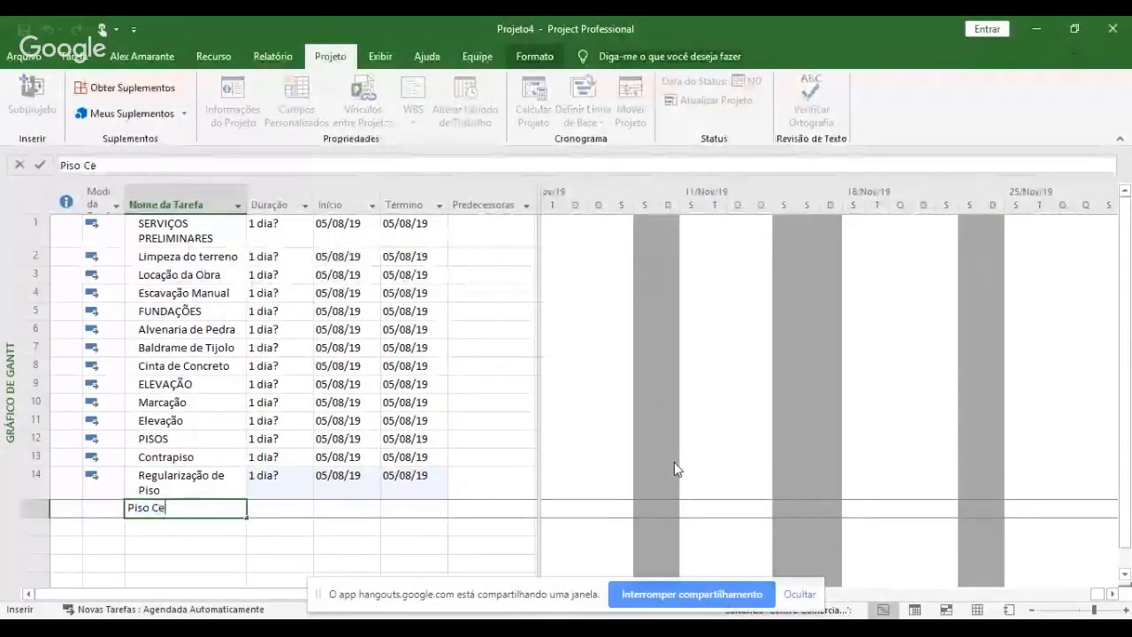
pyautogui.write('râmico')
pyautogui.press('Return')
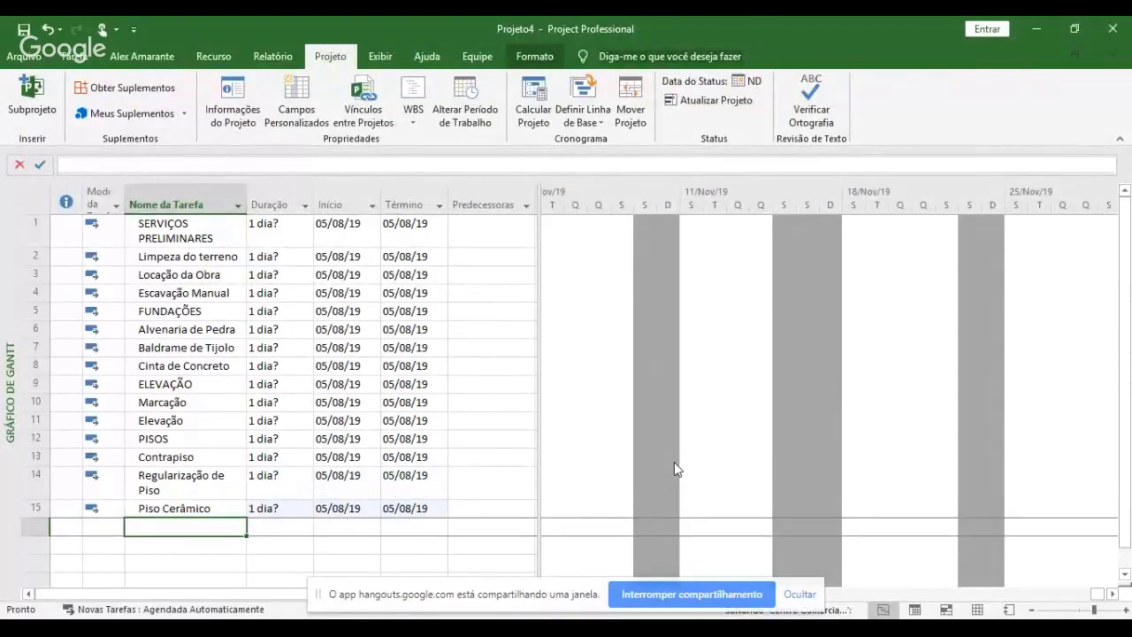
# - Add the tasks "INSTALAÇÕES", "Inst. Hidrosanitárias" and "Inst. Elétricas" in rows 16 to 18
pyautogui.write('INSTALAÇÕES')
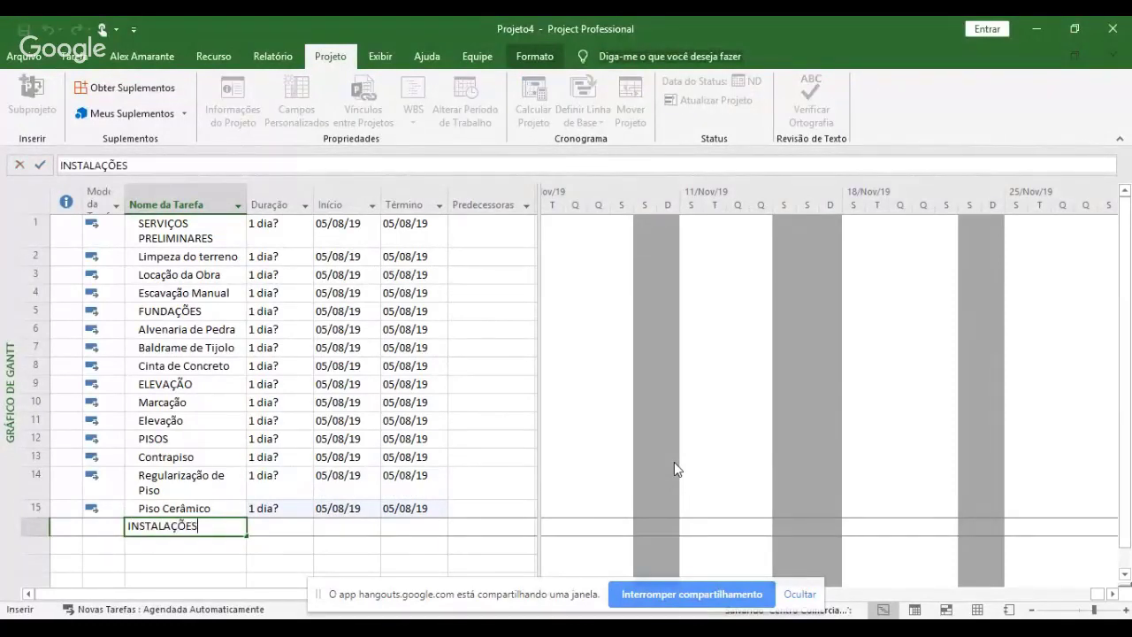
pyautogui.press('Return')
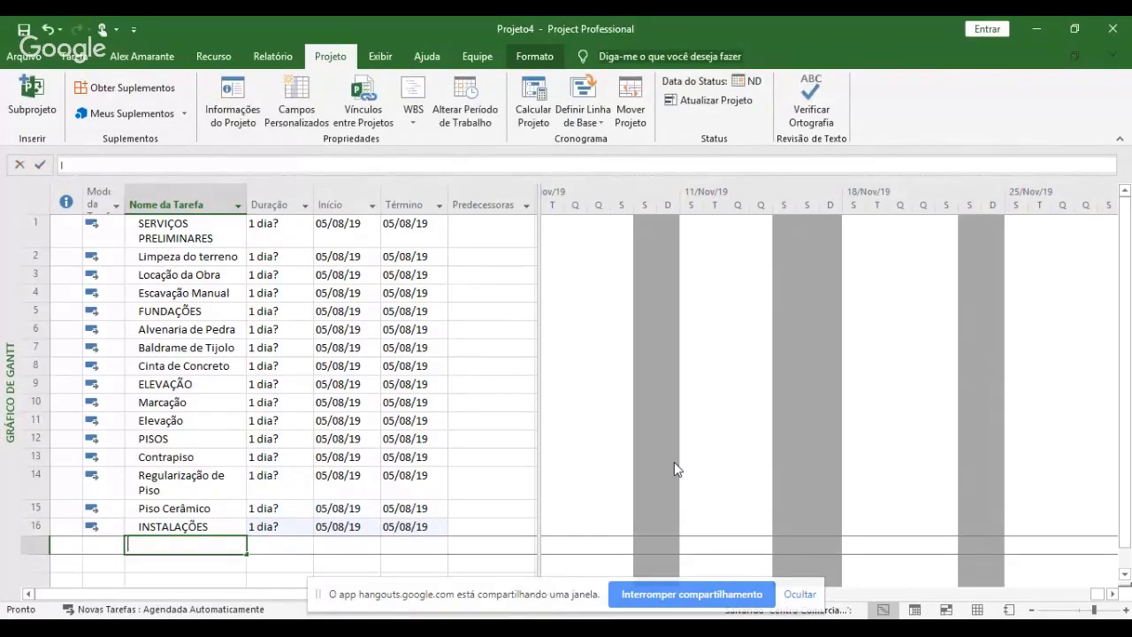
pyautogui.write('Inst. Hidrosanitárias')
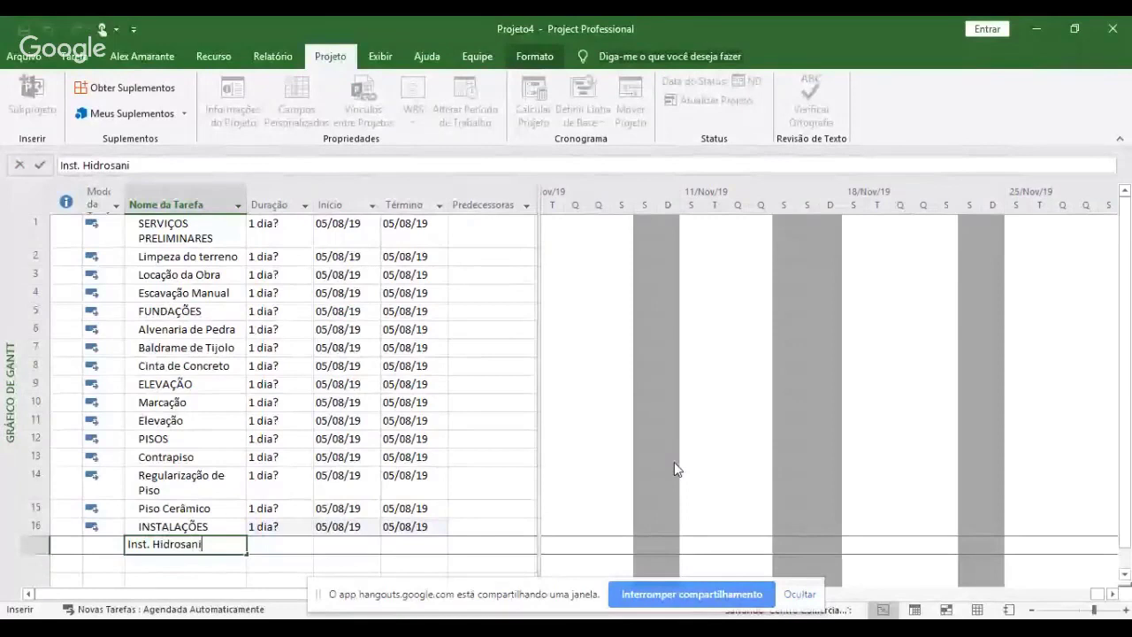
pyautogui.press('Return')
pyautogui.write('Inst. Elétricas')
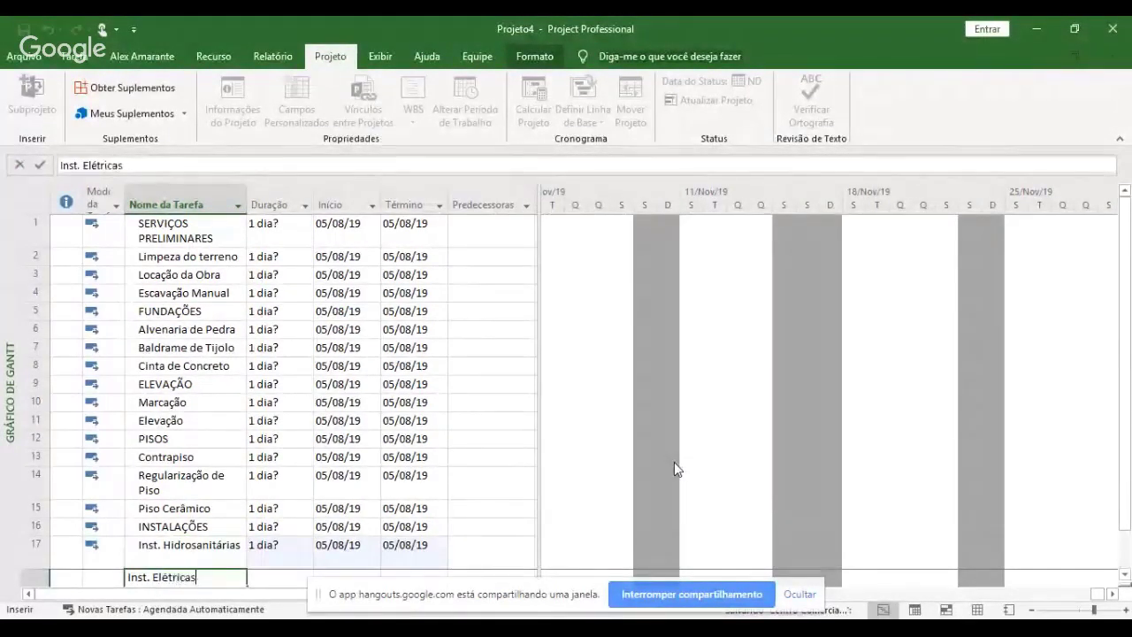
pyautogui.press('Return')
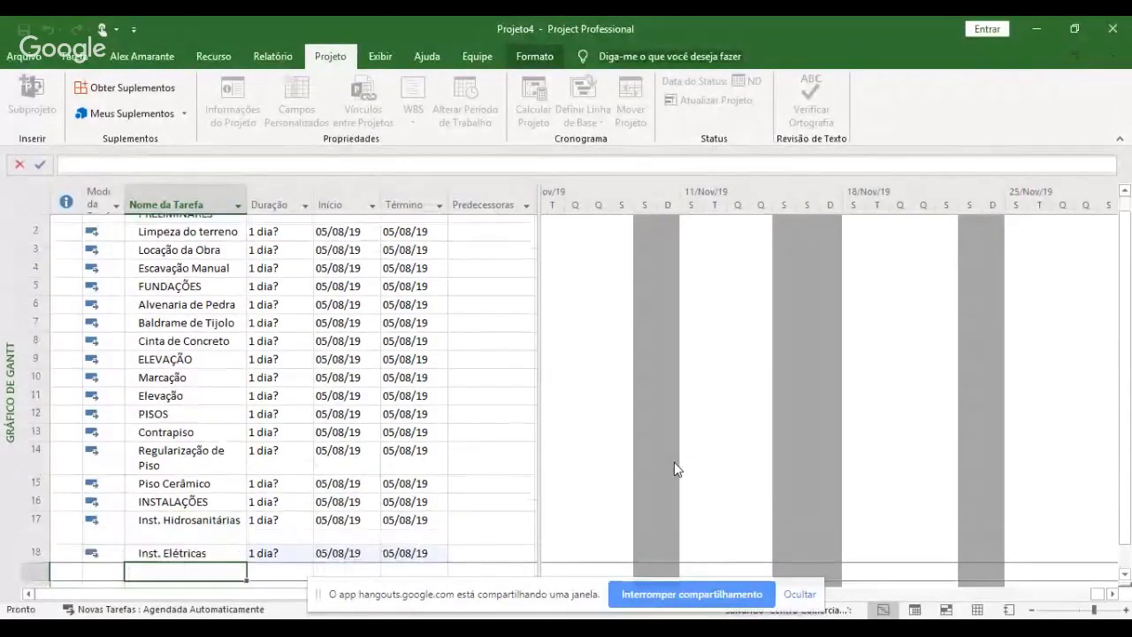
# - Add the tasks "COBERTA", "Madeiramento", "Telhamento" and "SERVIÇOS FINAIS" in rows 19 to 22
pyautogui.write('COBERTA')
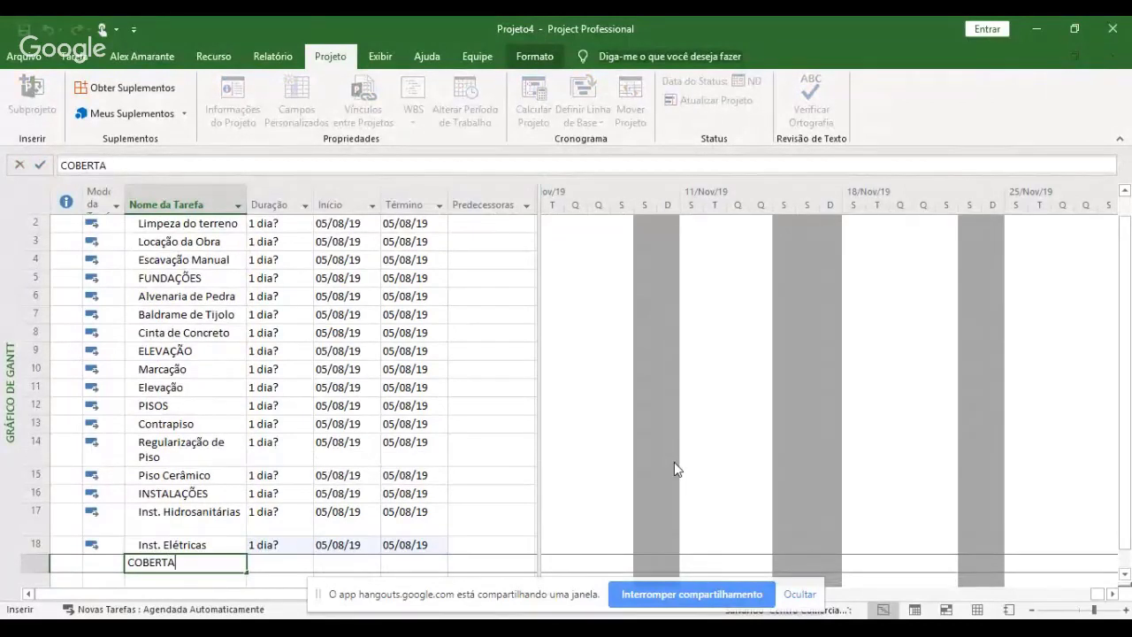
pyautogui.press('Return')
pyautogui.write('Madeiramento')
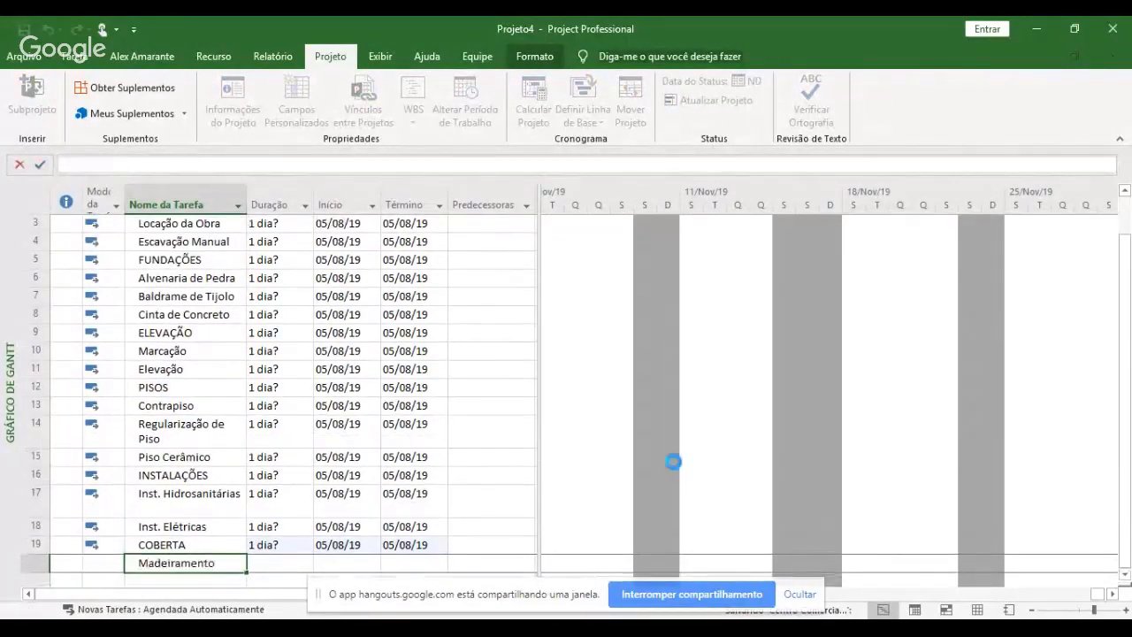
pyautogui.press('Return')
pyautogui.write('Telhamento')
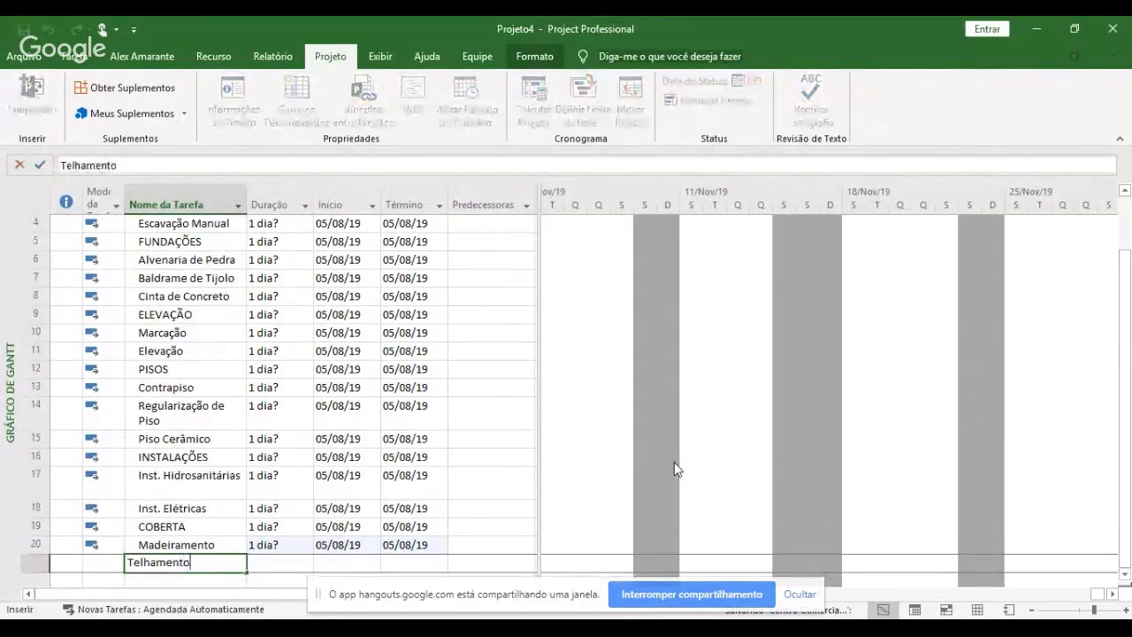
pyautogui.press('Return')
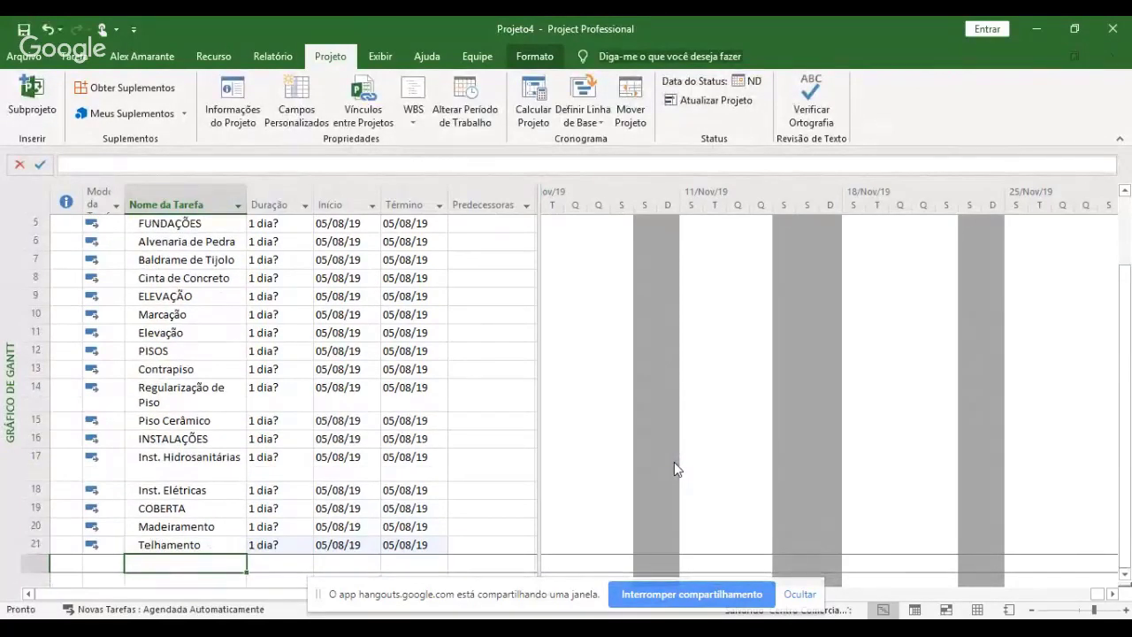
pyautogui.write('SERVIÇOS ')
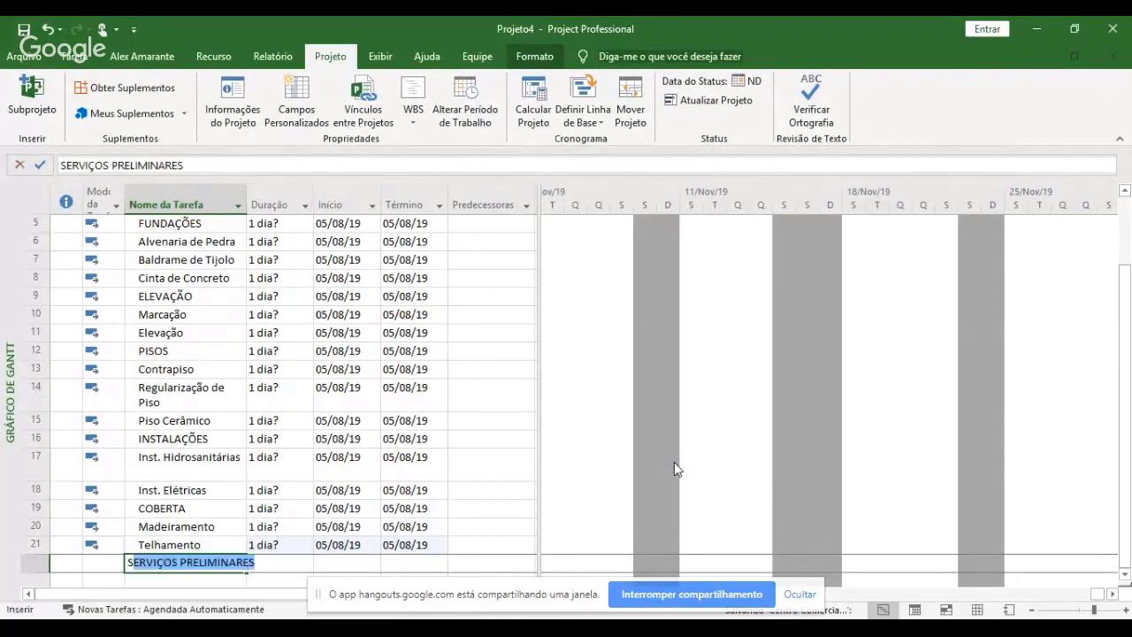
pyautogui.write('FINAIS')
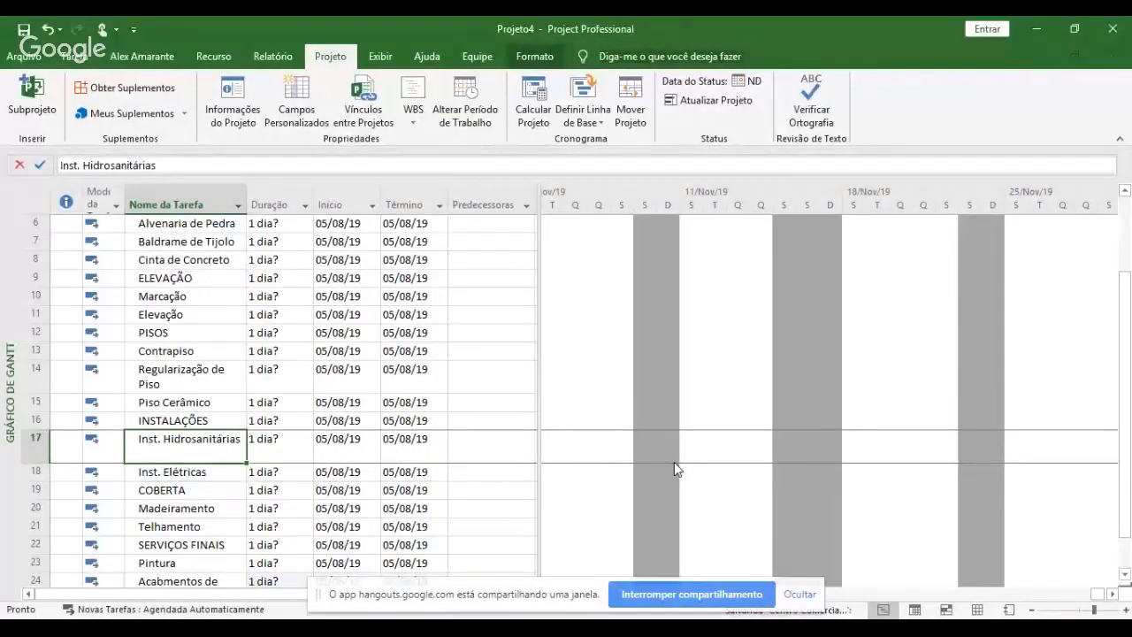
# - Return to the start of the task list and review SERVIÇOS PRELIMINARES and the tasks below it down to Escavação Manual
pyautogui.hotkey('ctrl', 'Up')
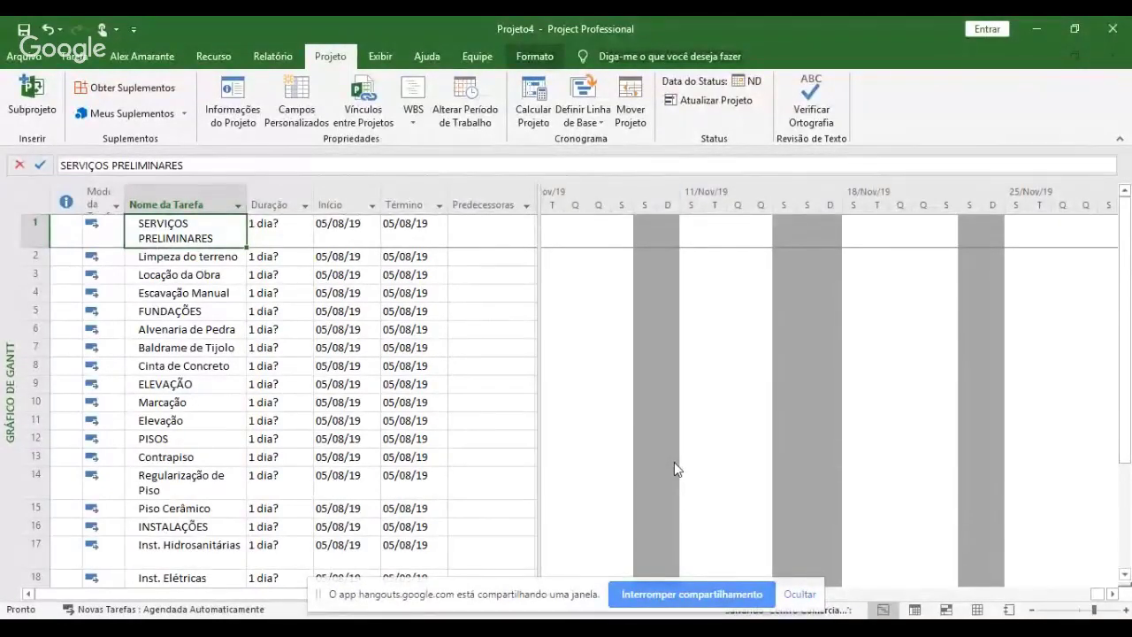
pyautogui.press('Down')
pyautogui.press('Down')
pyautogui.press('Down')
pyautogui.press('Up')
pyautogui.press('Up')
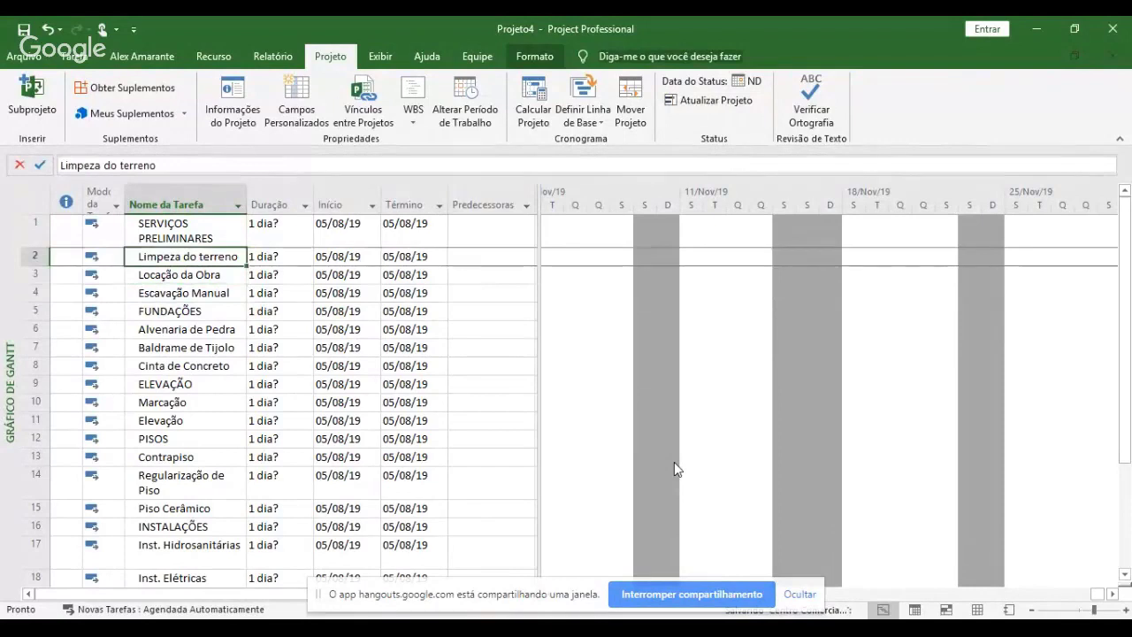
pyautogui.press('Up')
pyautogui.press('Down')
pyautogui.press('Down')
pyautogui.press('Down')
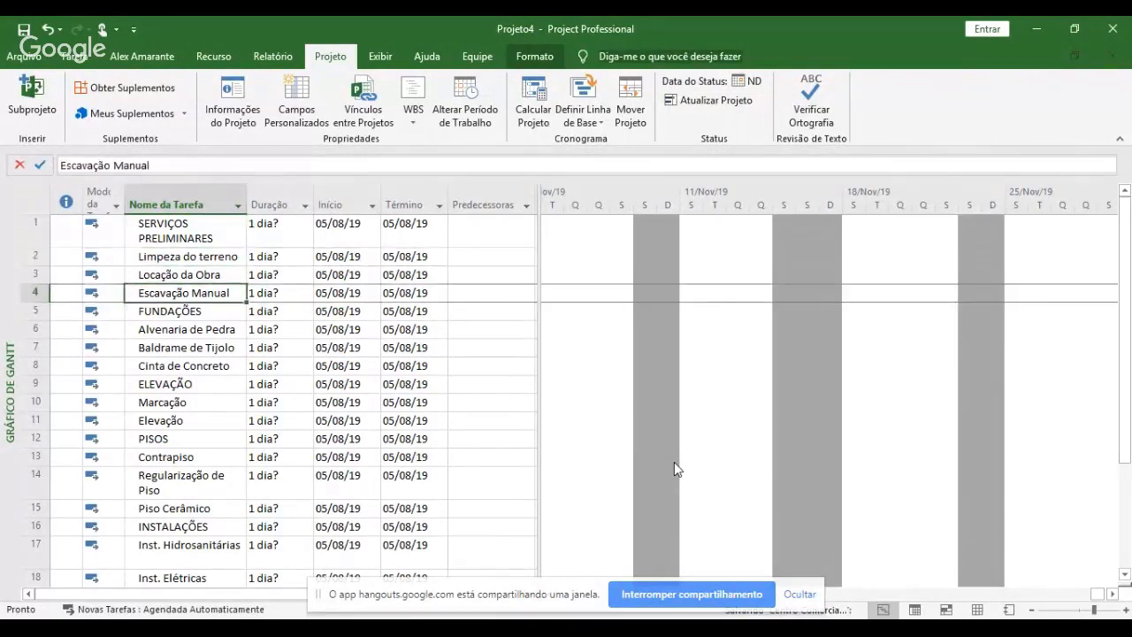
# - Select the Cinta de Concreto task and bring its bar into view in the Gantt chart
pyautogui.press('Up')
pyautogui.press('Up')
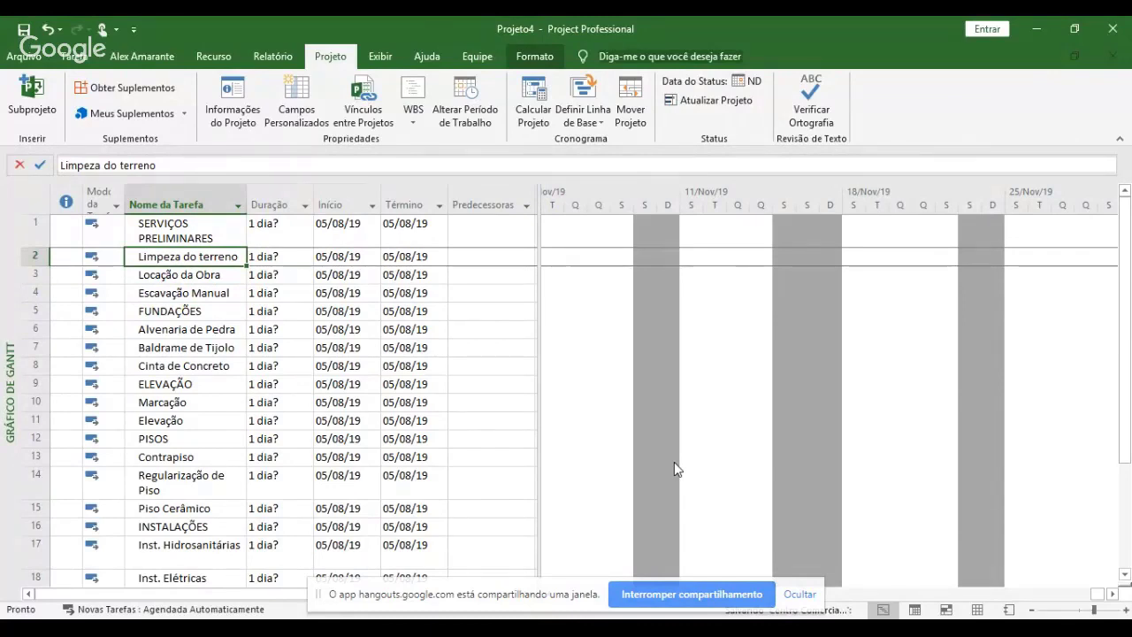
pyautogui.click(747, 387)
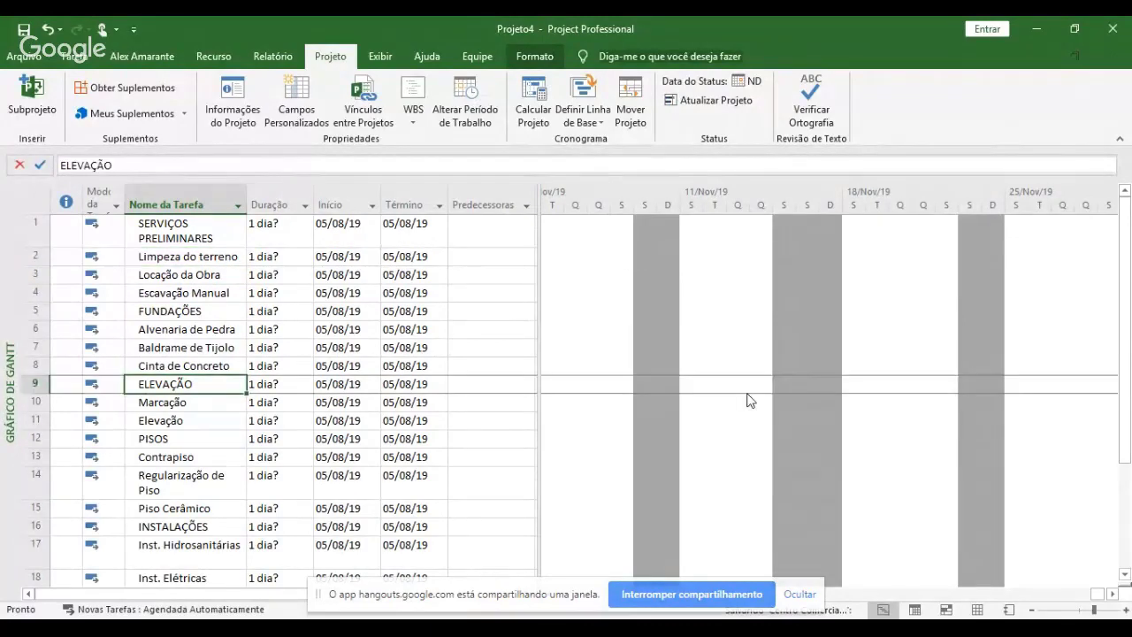
pyautogui.click(177, 368)
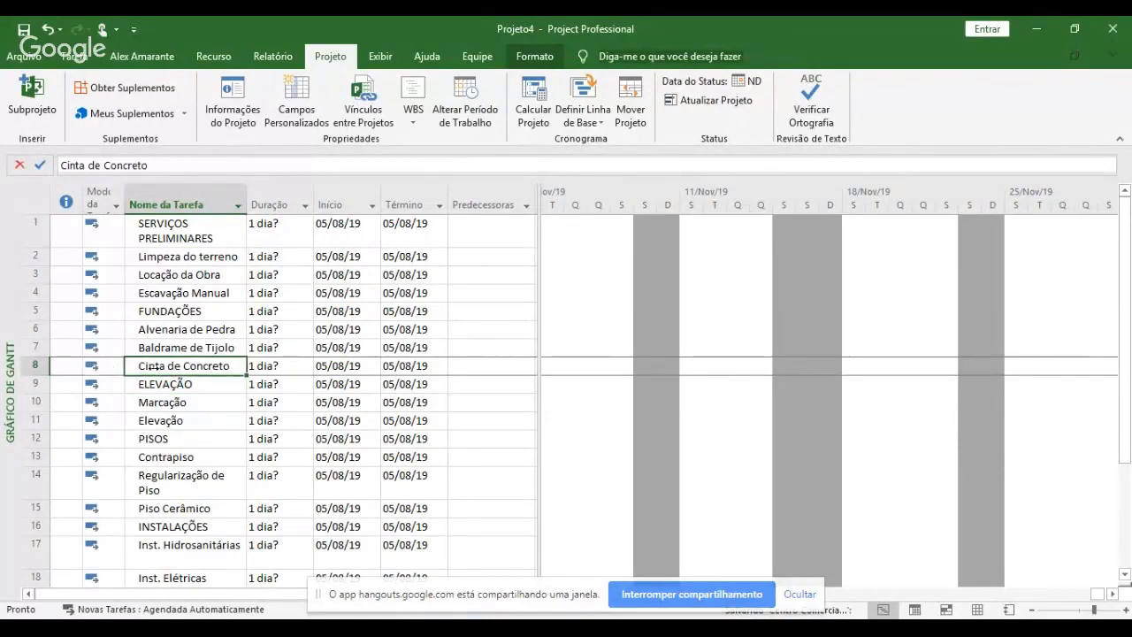
pyautogui.click(76, 57)
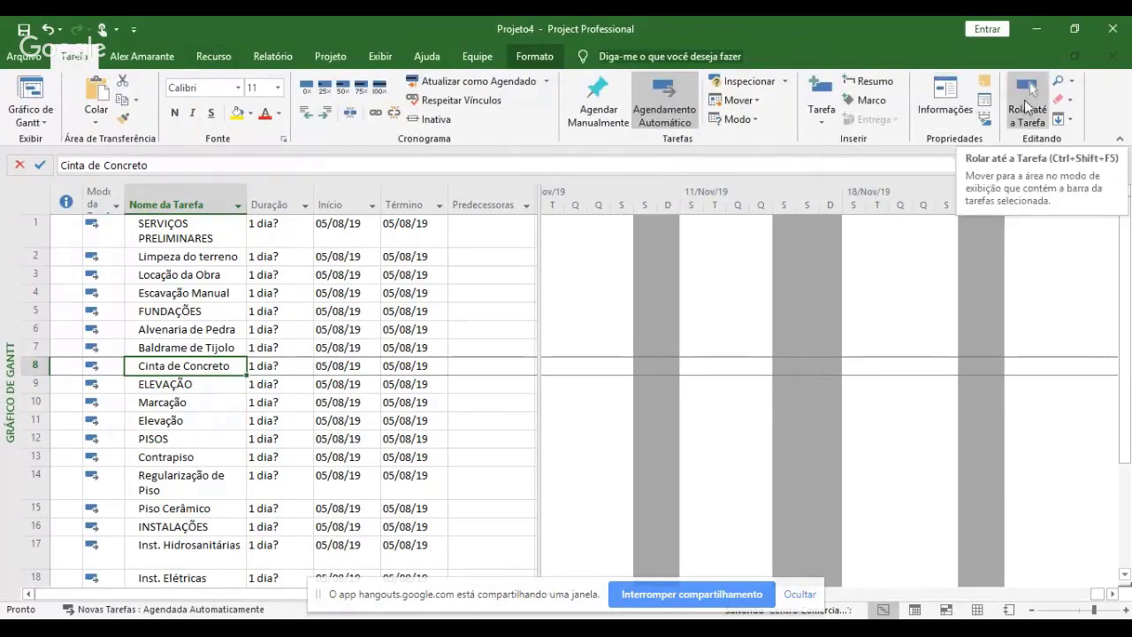
pyautogui.click(1028, 106)
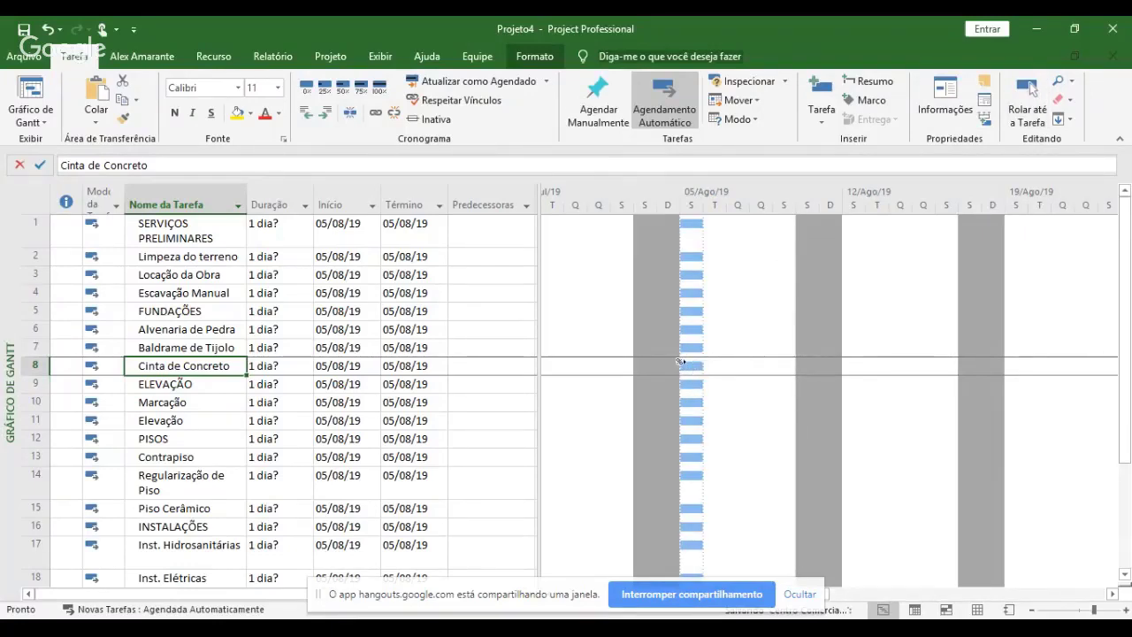
pyautogui.moveTo(680, 362)
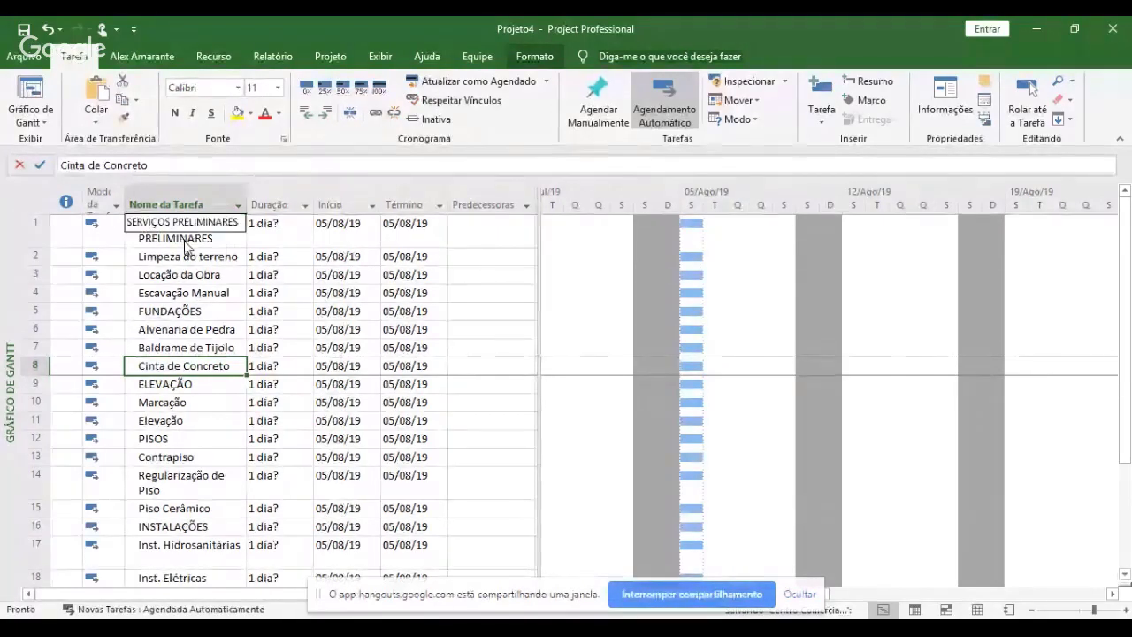
# - Indent Limpeza do terreno, Locação da Obra and Escavação Manual as subtasks of SERVIÇOS PRELIMINARES
pyautogui.click(212, 257)
pyautogui.moveTo(212, 256); pyautogui.dragTo(212, 293)
pyautogui.moveTo(100, 256); pyautogui.dragTo(99, 294)
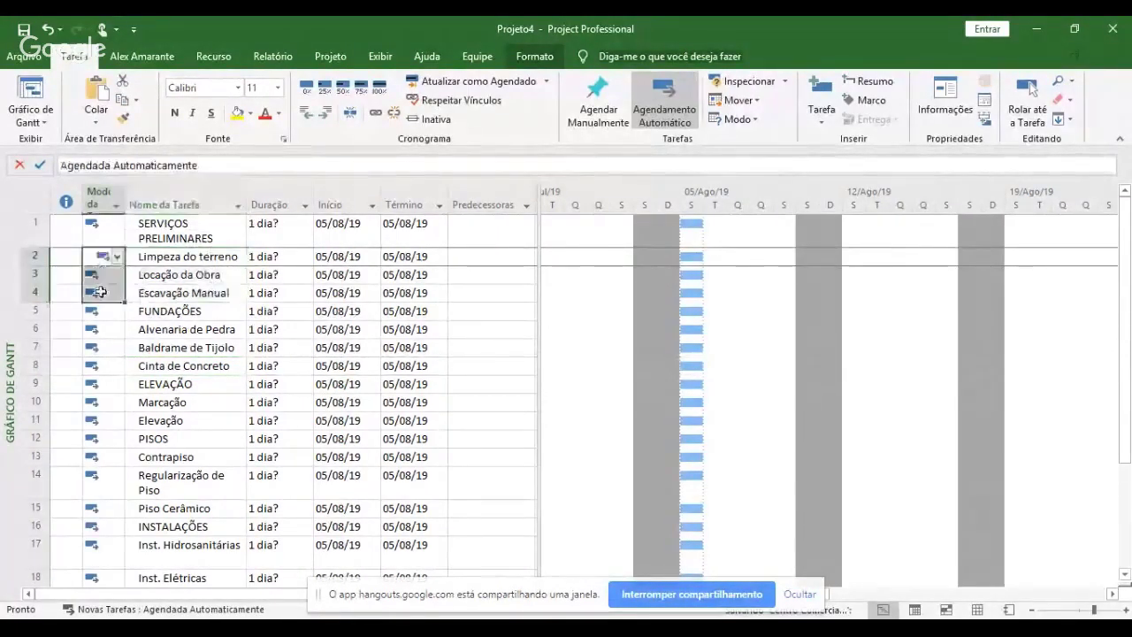
pyautogui.moveTo(257, 256); pyautogui.dragTo(261, 294)
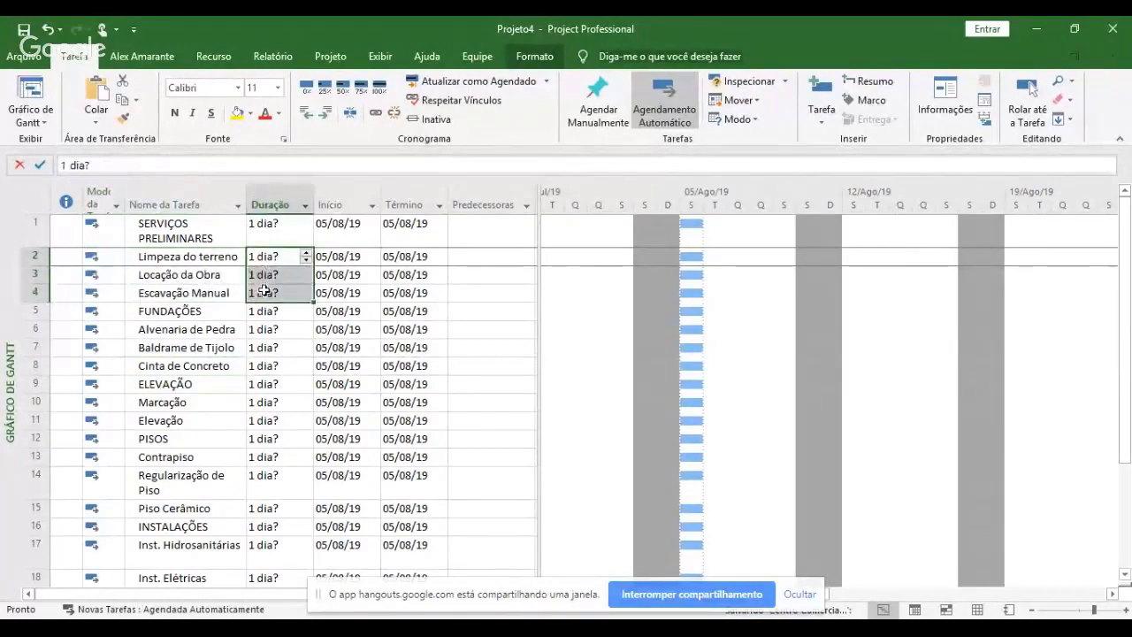
pyautogui.moveTo(202, 258); pyautogui.dragTo(203, 292)
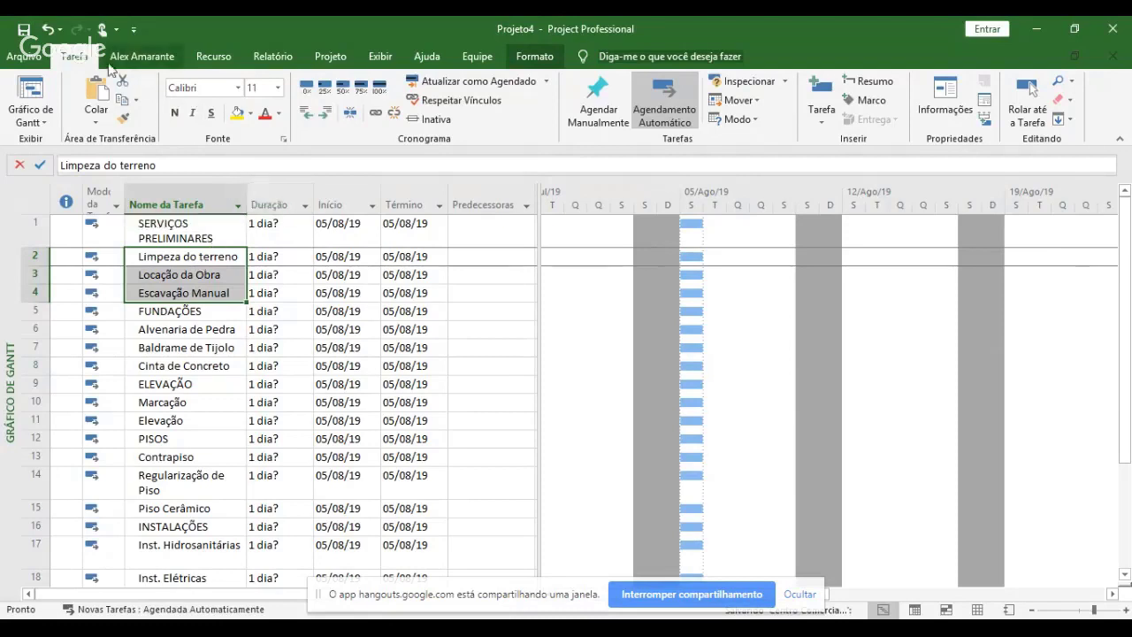
pyautogui.click(327, 113)
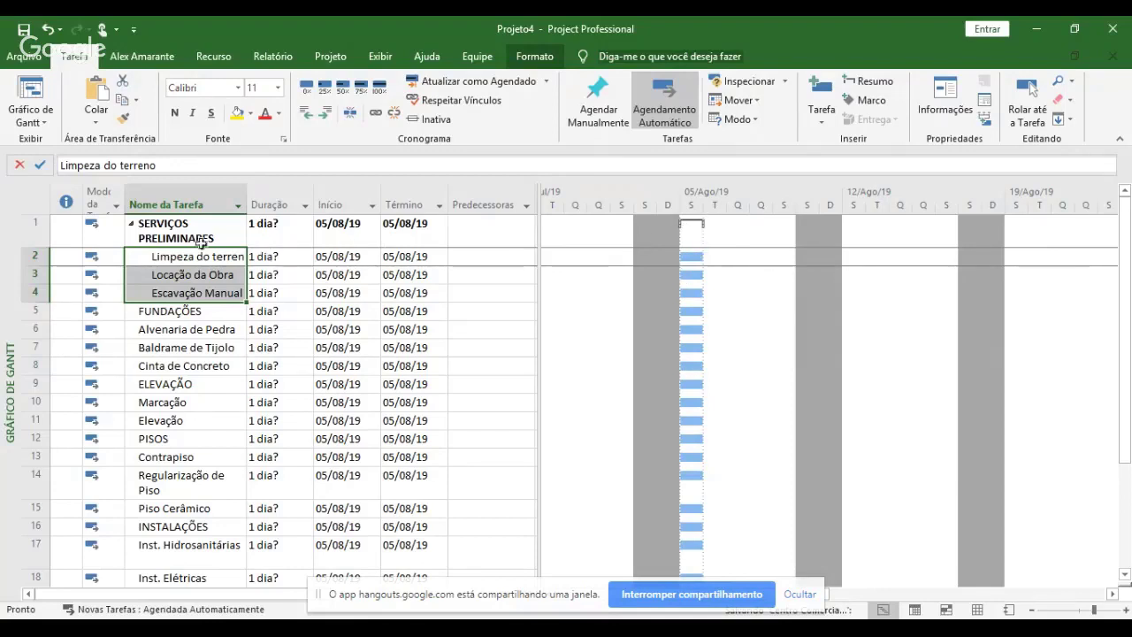
# - Collapse and re-expand the SERVIÇOS PRELIMINARES phase, and widen the task name column so each name fits on one line
pyautogui.click(131, 229)
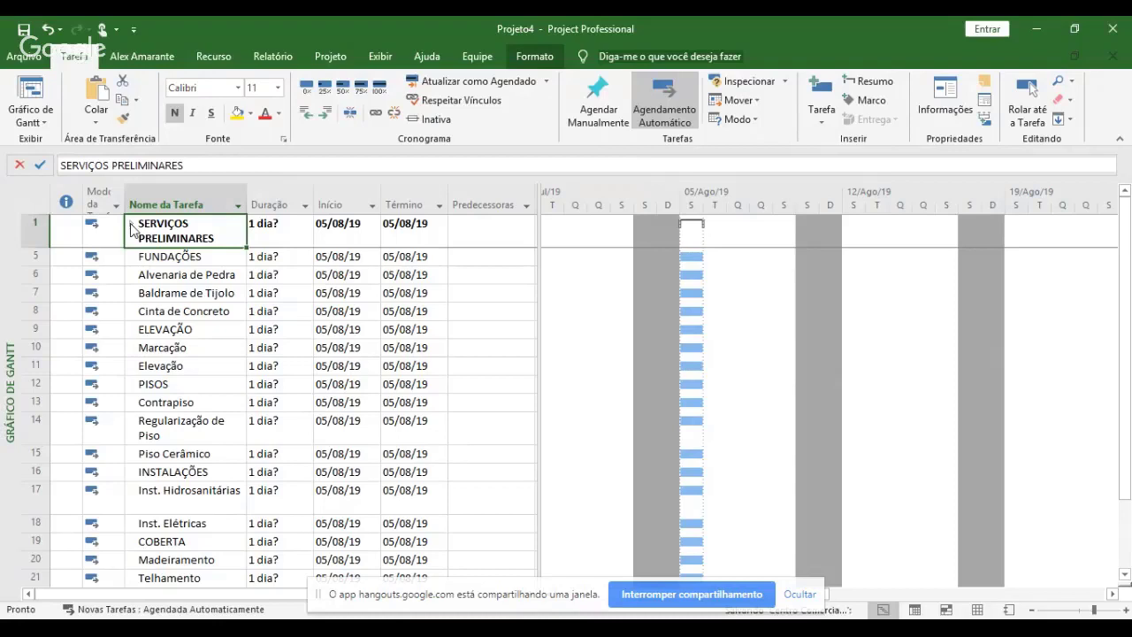
pyautogui.click(131, 227)
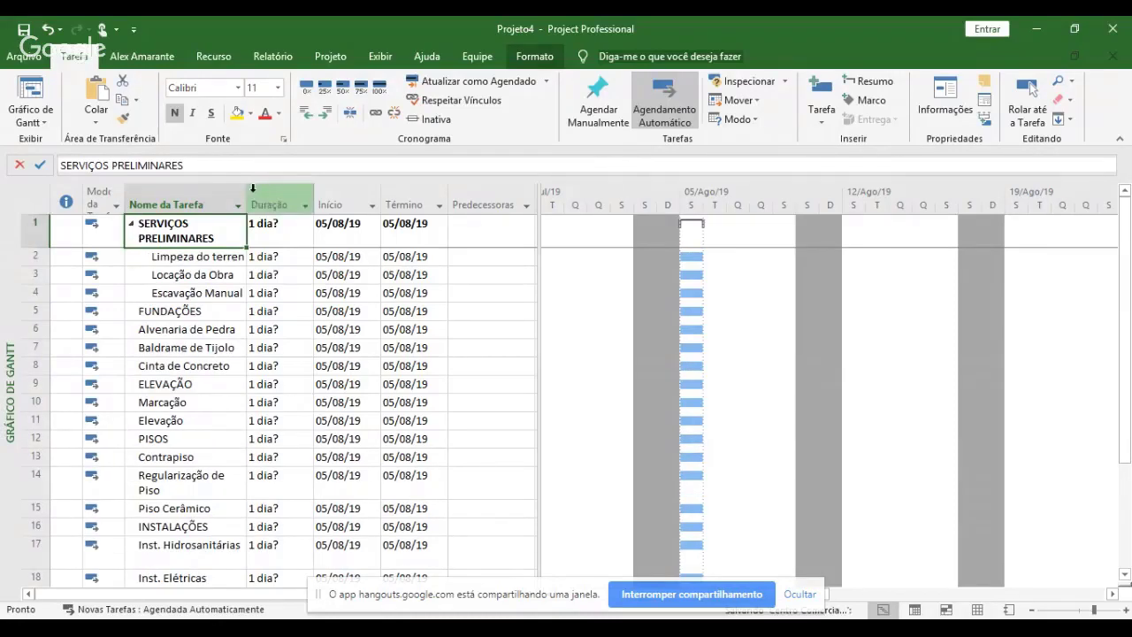
pyautogui.moveTo(248, 194); pyautogui.dragTo(317, 193)
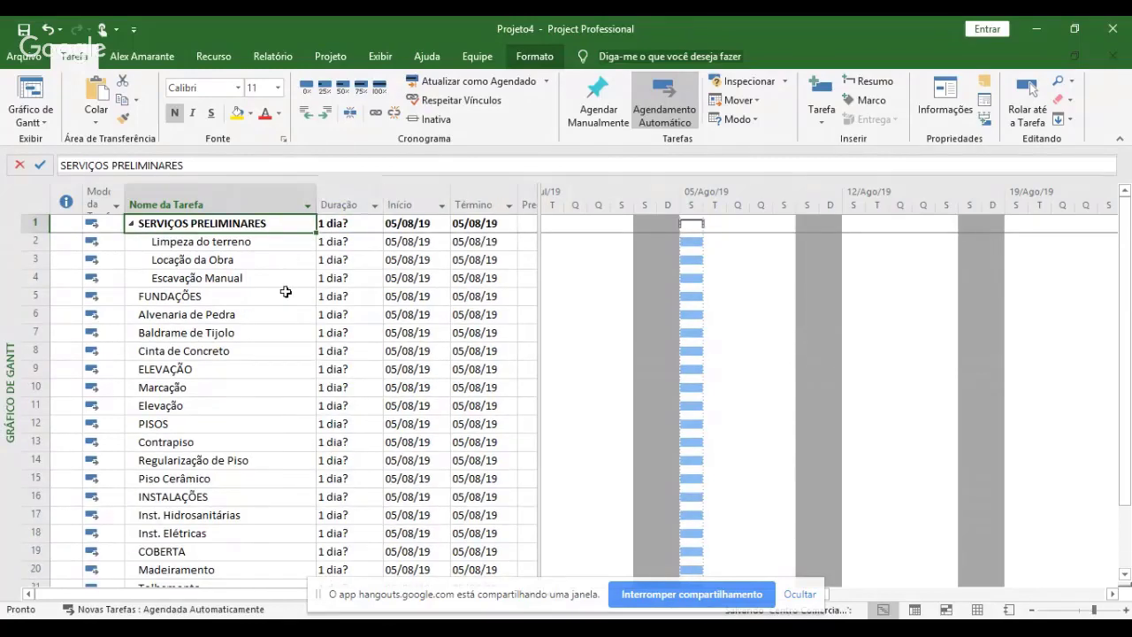
# - Indent tasks 6 to 8 as subtasks of FUNDAÇÕES, and Marcação and Elevação as subtasks of ELEVAÇÃO
pyautogui.moveTo(265, 305); pyautogui.dragTo(251, 357)
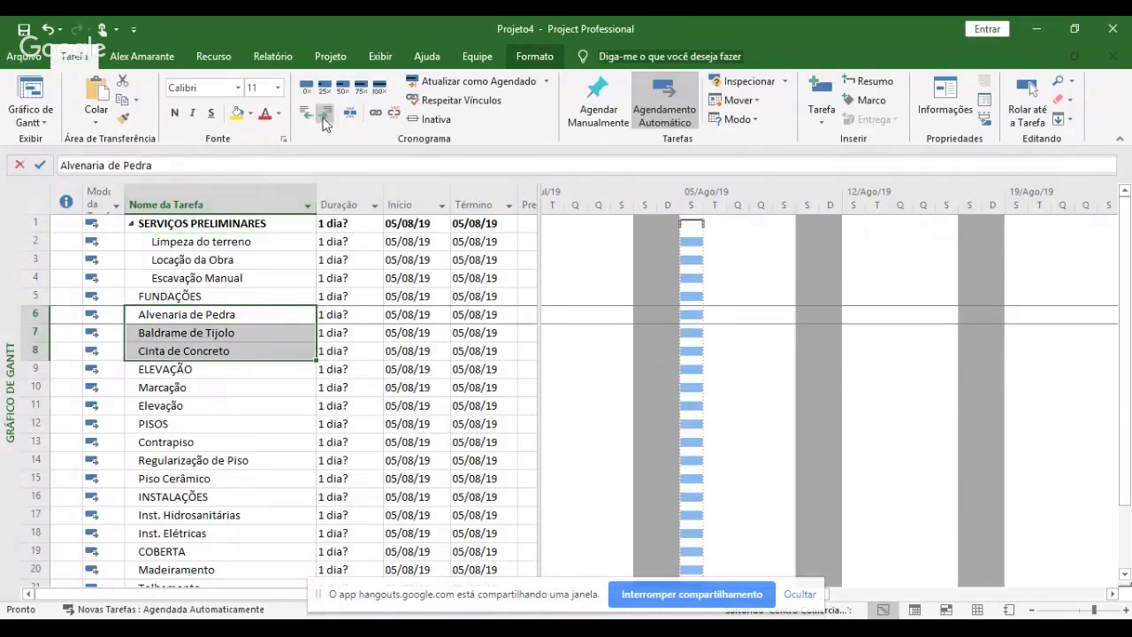
pyautogui.hotkey('alt', 'shift', 'Right')
pyautogui.moveTo(196, 389); pyautogui.dragTo(198, 405)
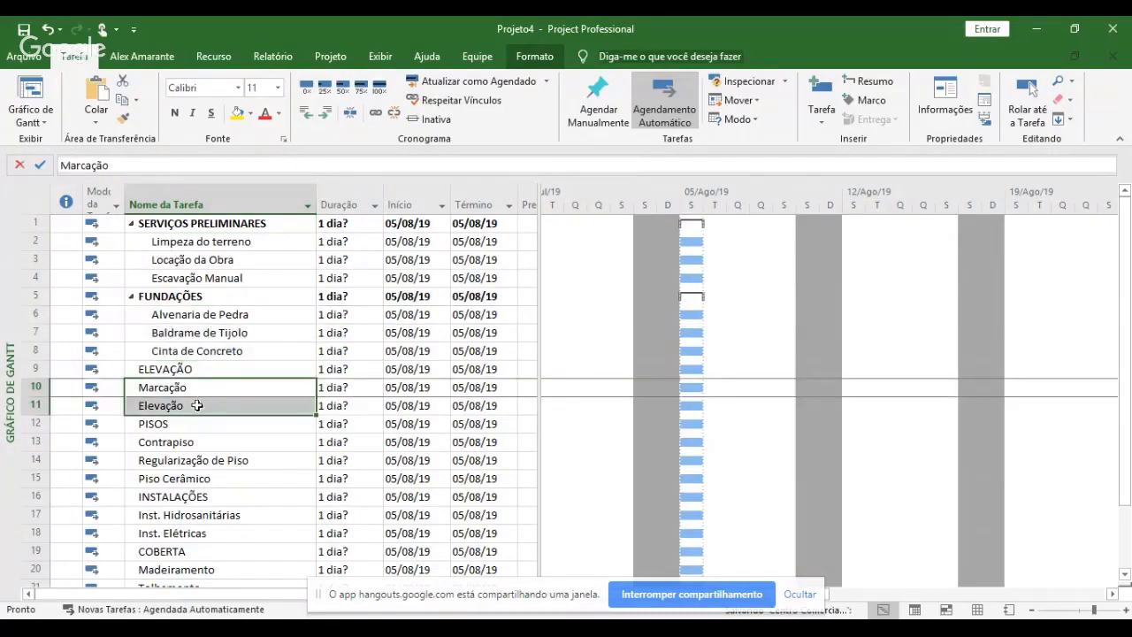
pyautogui.click(325, 113)
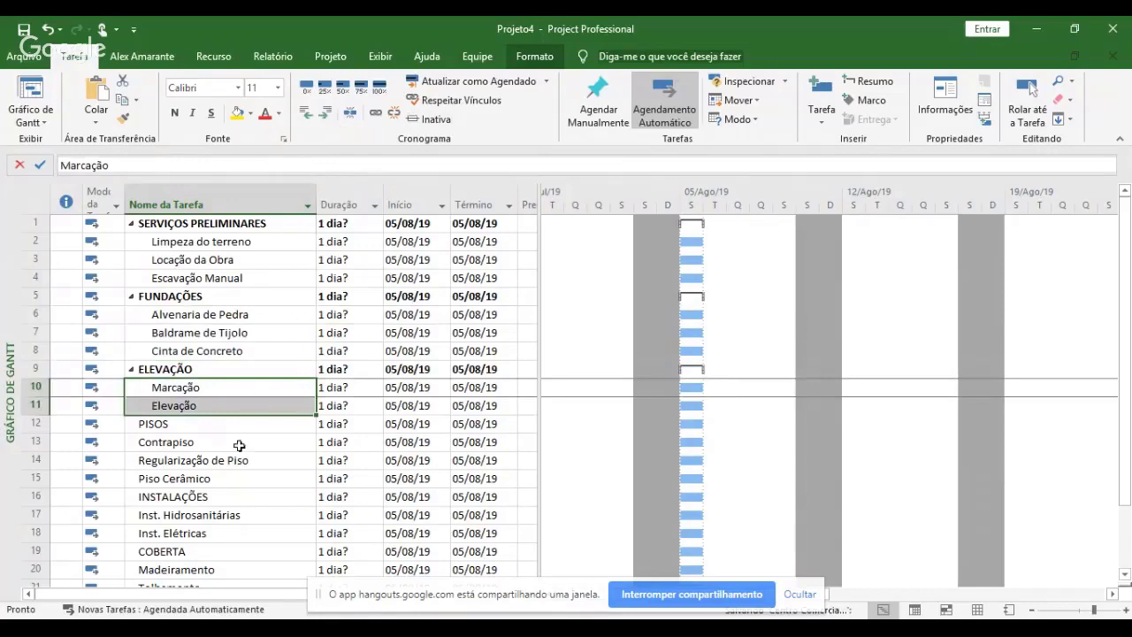
# - Indent tasks 13 to 15 under PISOS, and Inst. Hidrosanitárias and Inst. Elétricas under INSTALAÇÕES
pyautogui.moveTo(207, 445); pyautogui.dragTo(222, 533)
pyautogui.click(325, 112)
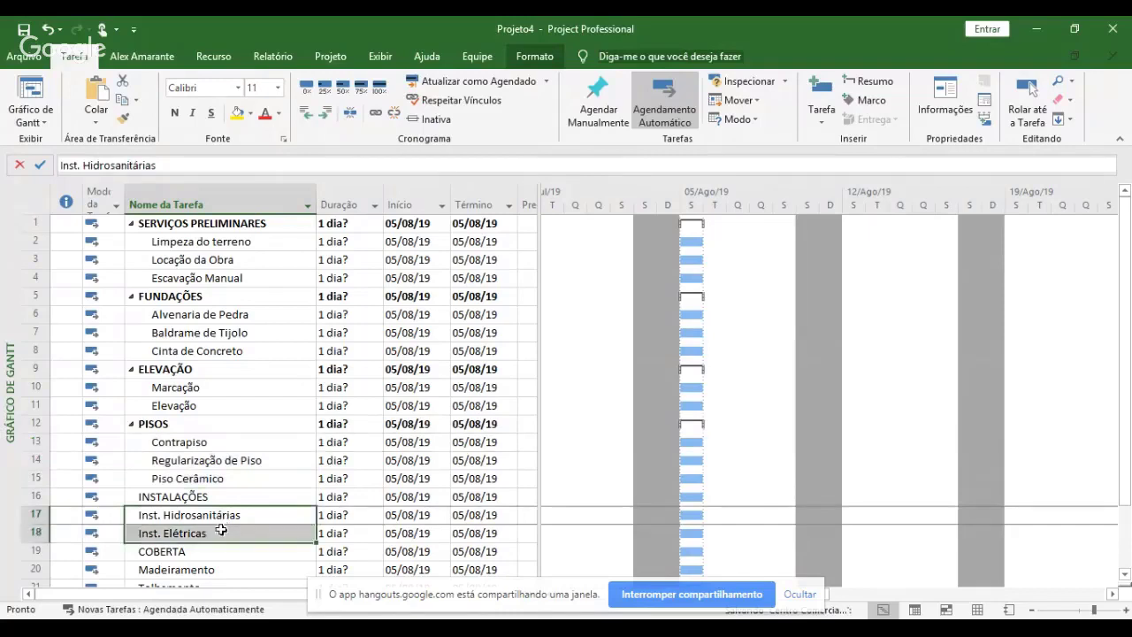
pyautogui.click(325, 112)
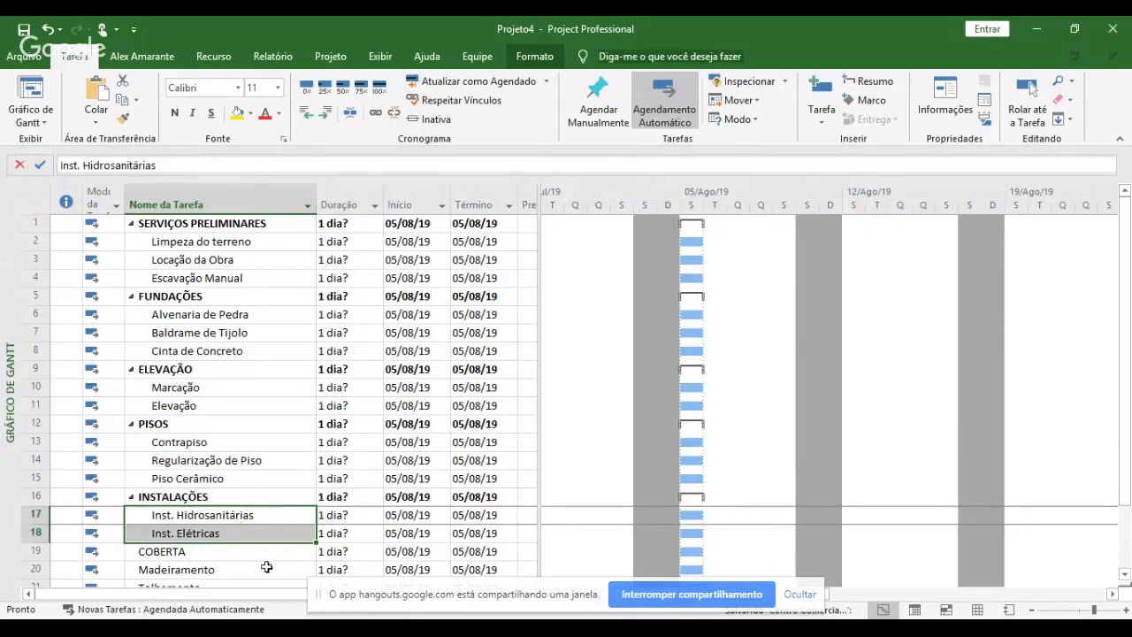
# - Indent Madeiramento and Telhamento as subtasks of COBERTA
pyautogui.click(262, 569)
pyautogui.press('Down')
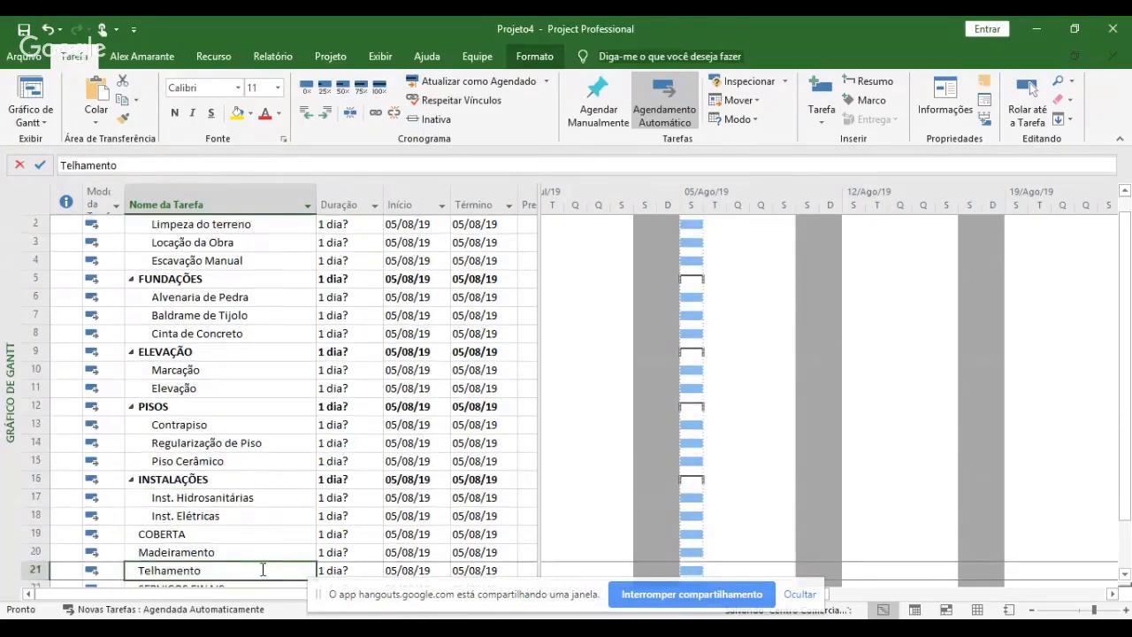
pyautogui.scroll(-4, 262, 569)
pyautogui.press('Up')
pyautogui.hotkey('shift', 'Down')
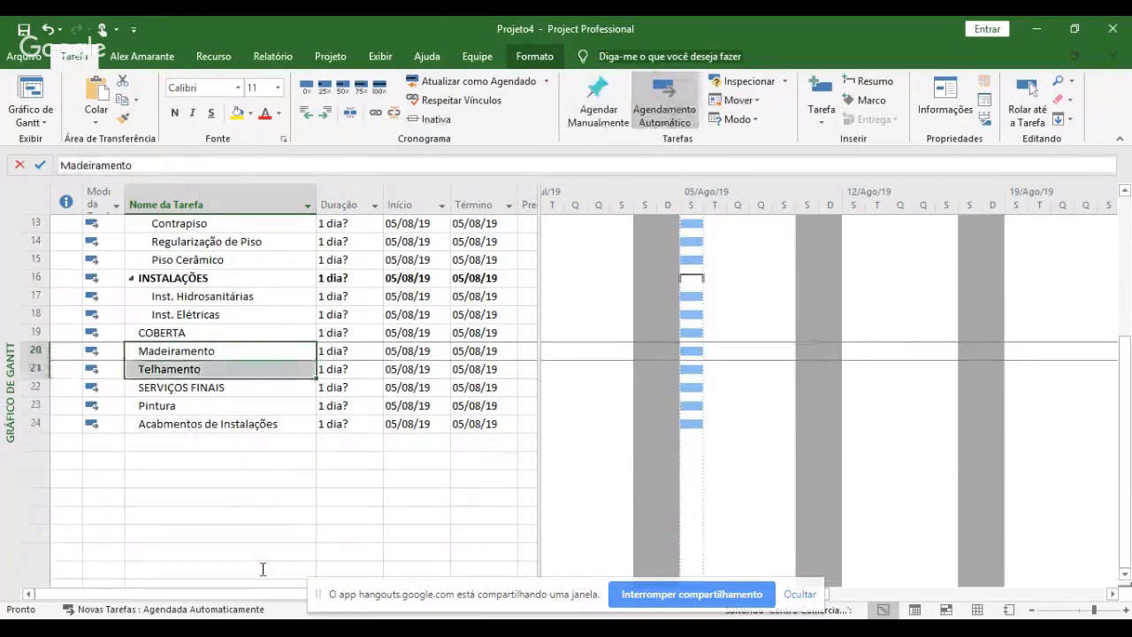
pyautogui.click(326, 113)
# - Add the task "Limpeza final" in row 25, below Acabmentos de Instalações
pyautogui.press('Down')
pyautogui.press('Down')
pyautogui.press('Down')
pyautogui.press('Down')
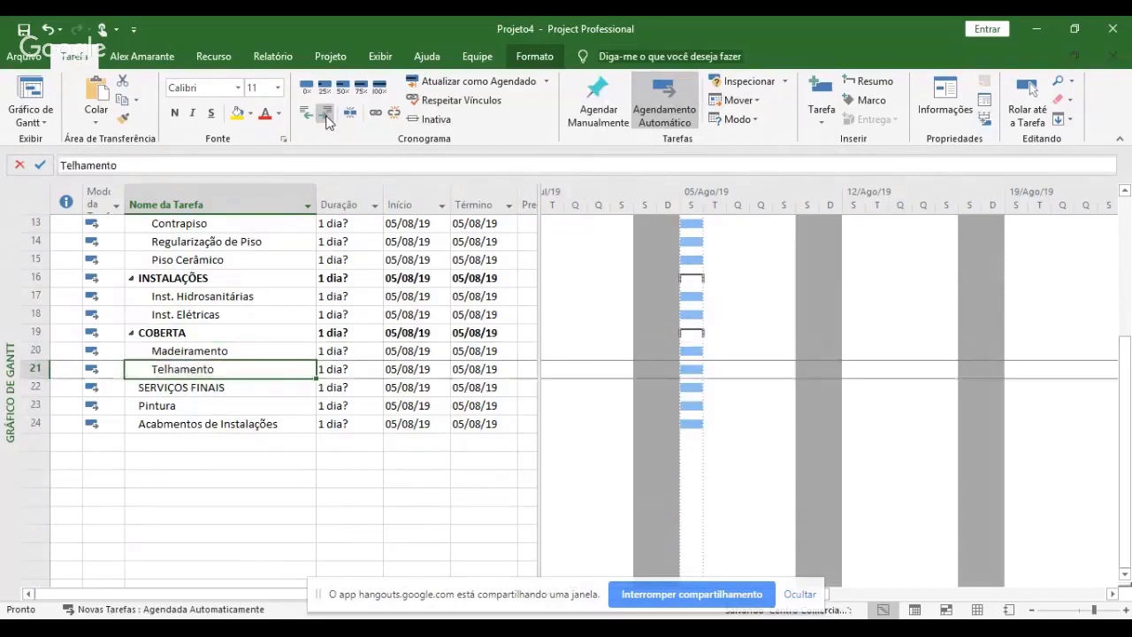
pyautogui.press('Down')
pyautogui.write('Limpeza')
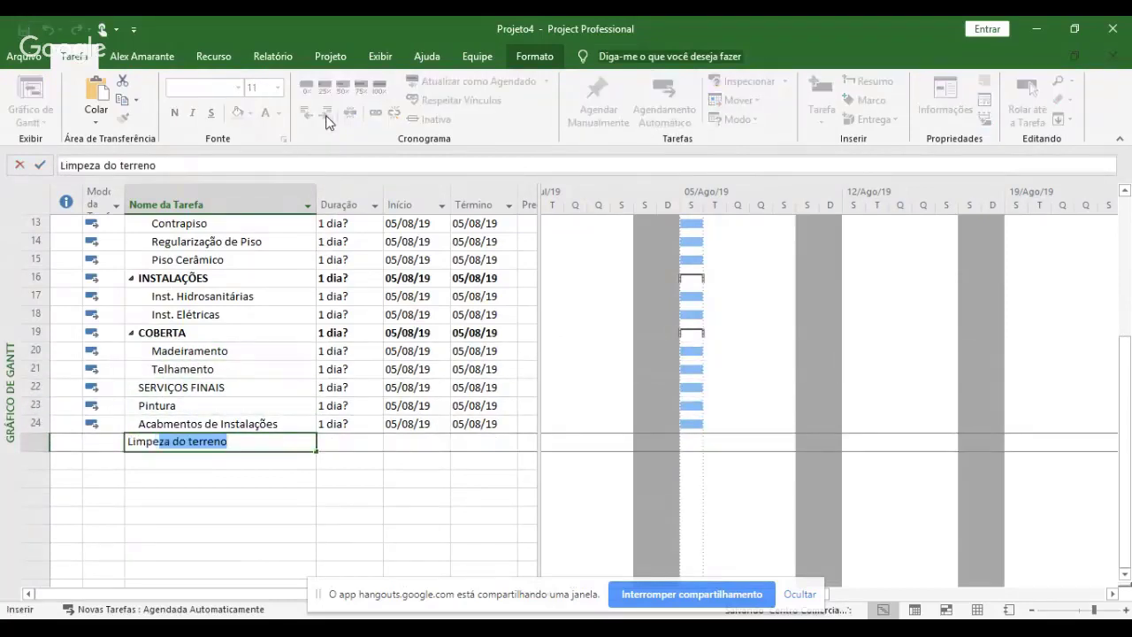
pyautogui.write(' final')
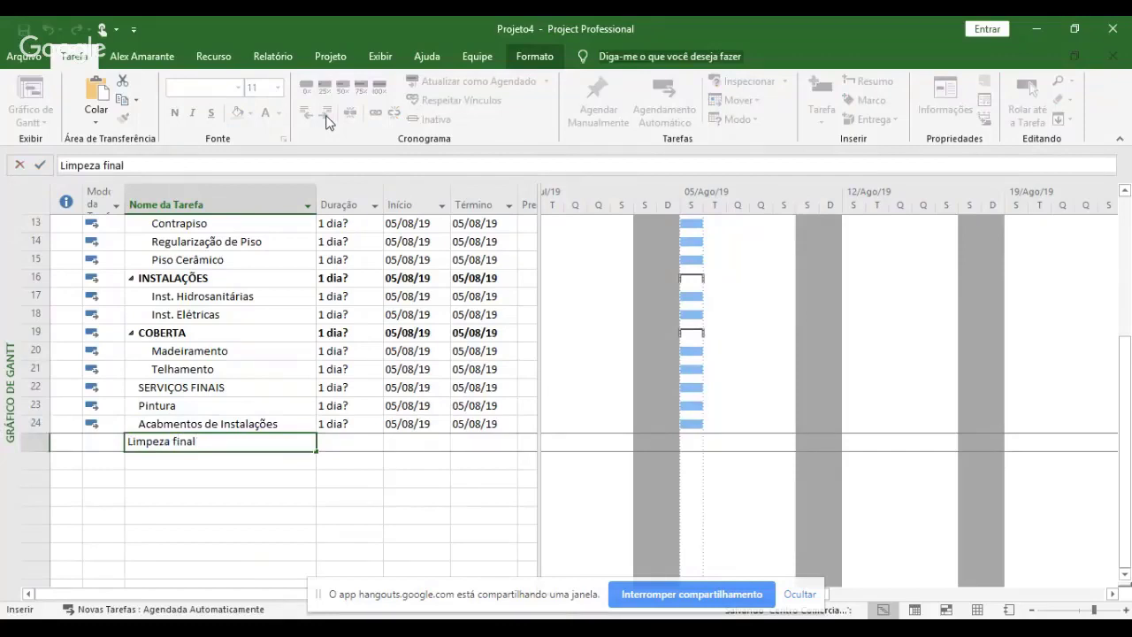
pyautogui.press('Return')
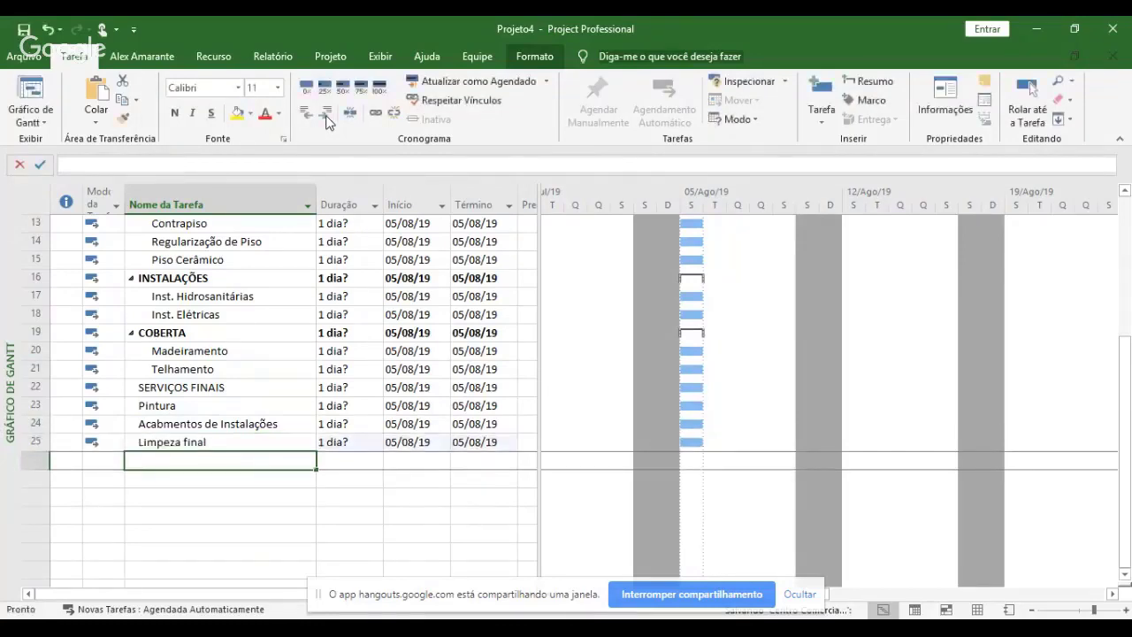
# - Indent Pintura, Acabmentos de Instalações and Limpeza final as subtasks of SERVIÇOS FINAIS
pyautogui.press('Up')
pyautogui.press('Up')
pyautogui.press('Up')
pyautogui.hotkey('shift', 'Down')
pyautogui.hotkey('shift', 'Down')
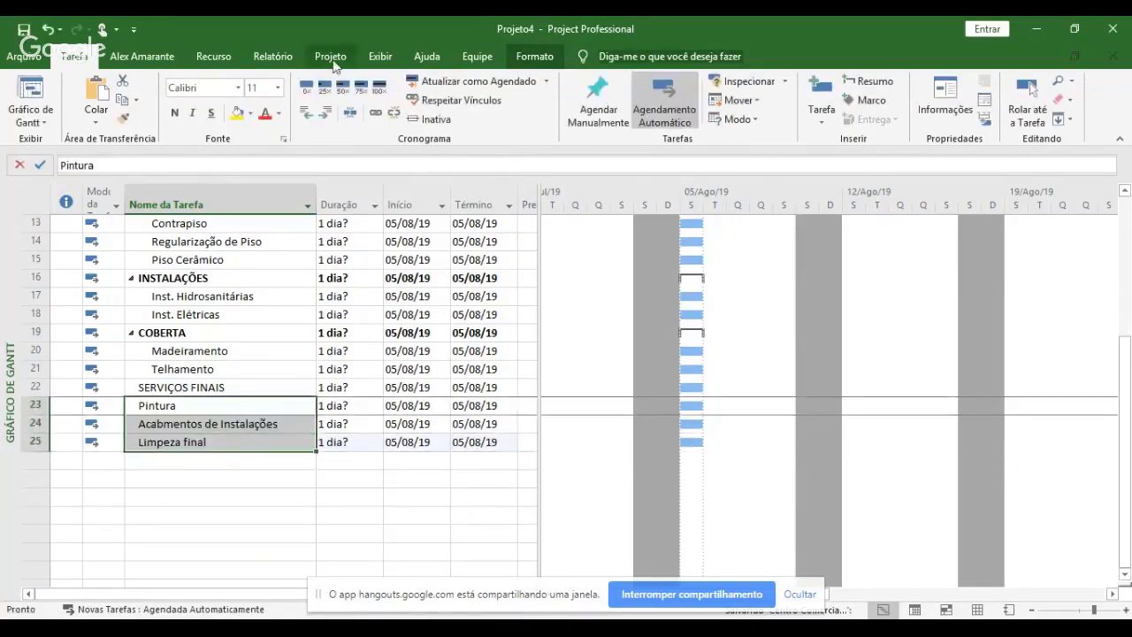
pyautogui.click(327, 113)
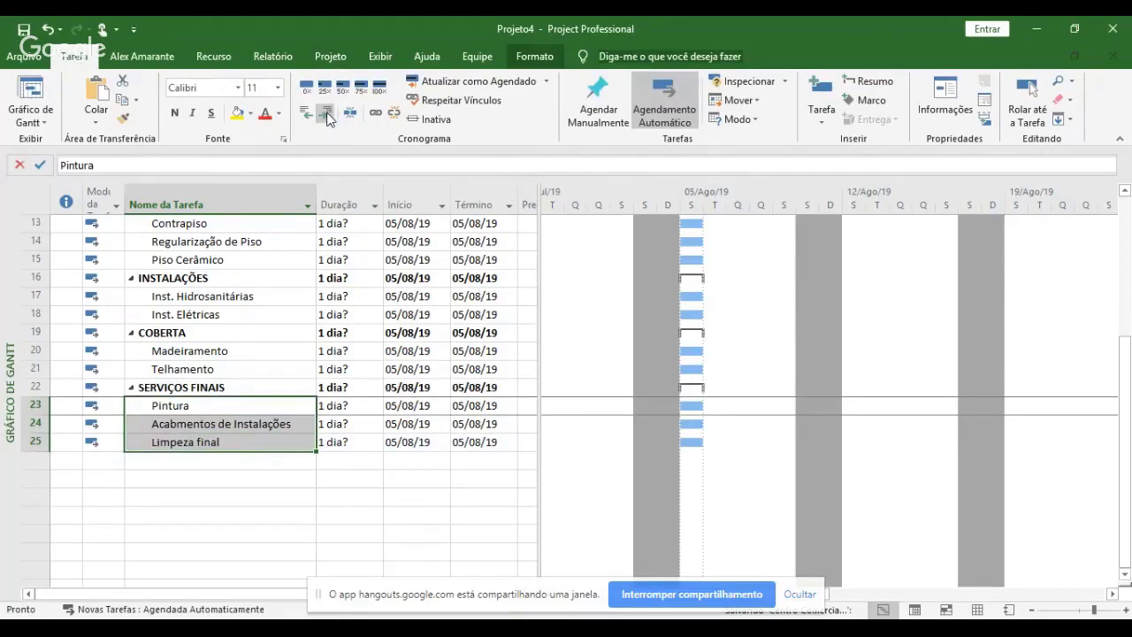
# - Review the outlined task list from its end back to SERVIÇOS PRELIMINARES, then go through the first rows around FUNDAÇÕES
pyautogui.press('Up')
pyautogui.press('Up')
pyautogui.press('Up')
pyautogui.press('Up')
pyautogui.press('Up')
pyautogui.press('Up')
pyautogui.press('Up')
pyautogui.press('Up')
pyautogui.press('Up')
pyautogui.press('Up')
pyautogui.press('Up')
pyautogui.press('Up')
pyautogui.press('Up')
pyautogui.press('Up')
pyautogui.press('Up')
pyautogui.press('Up')
pyautogui.press('Up')
pyautogui.press('Up')
pyautogui.press('Up')
pyautogui.press('Up')
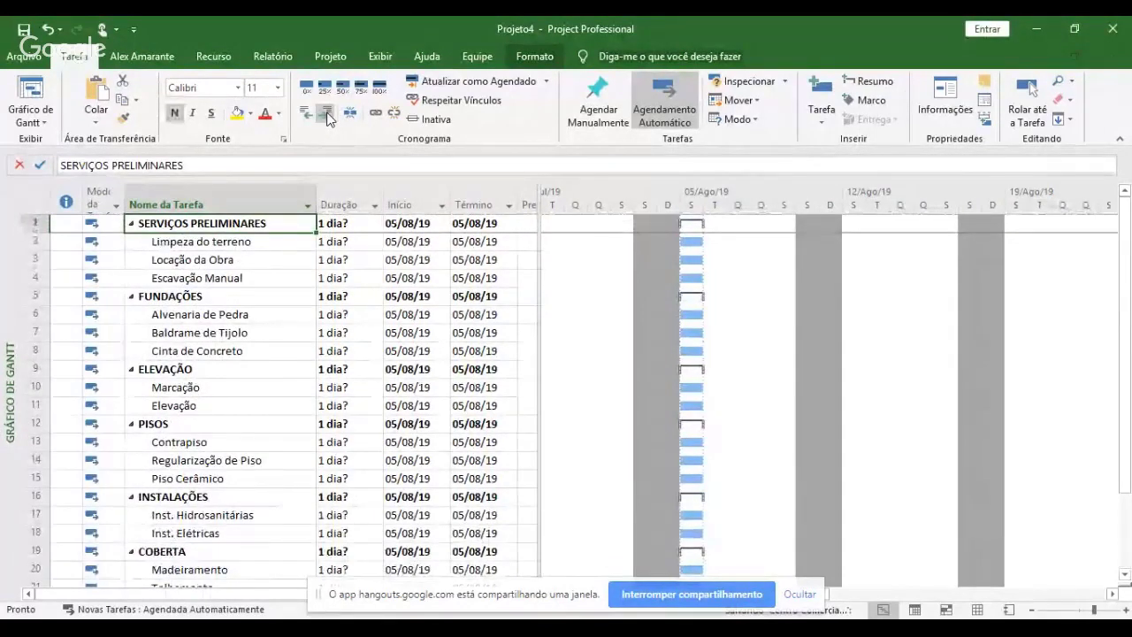
pyautogui.press('Down')
pyautogui.press('Down')
pyautogui.press('Down')
pyautogui.press('Down')
pyautogui.press('Down')
pyautogui.press('Down')
pyautogui.press('Up')
pyautogui.press('Up')
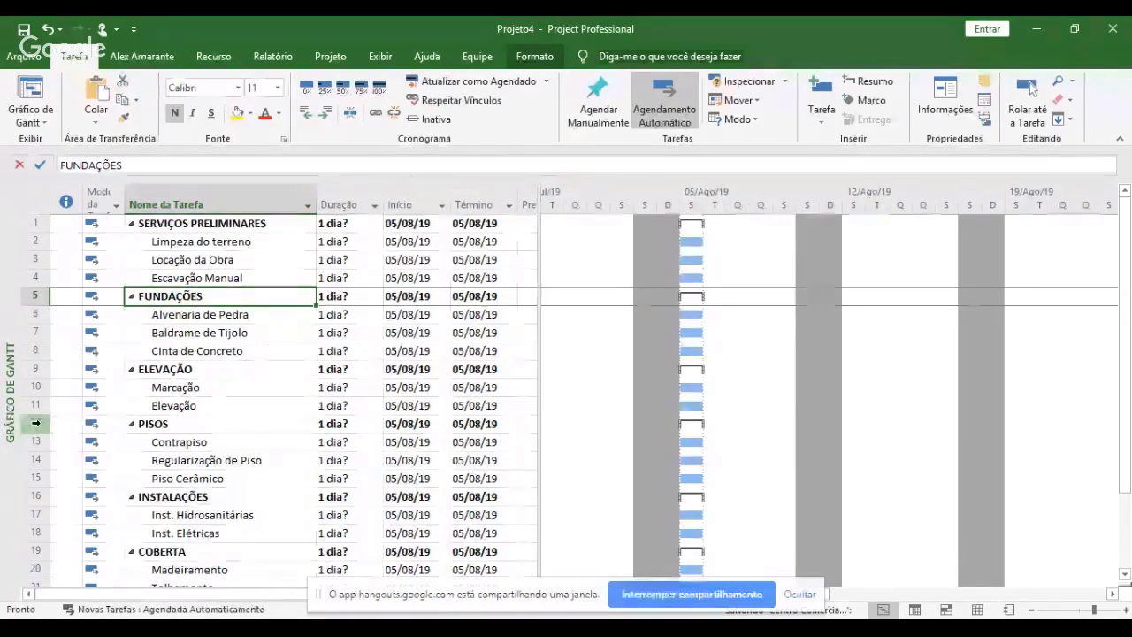
# - Insert a new task "REVESTIMENTOS" above PISOS and outdent it to the level of the main phases
pyautogui.click(203, 422)
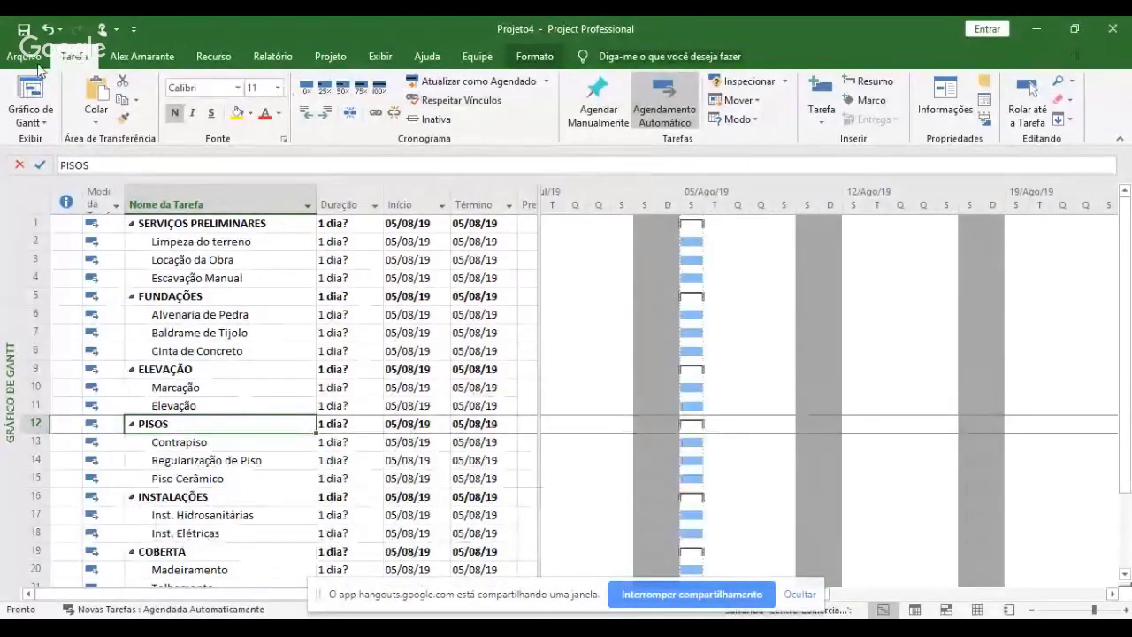
pyautogui.click(822, 102)
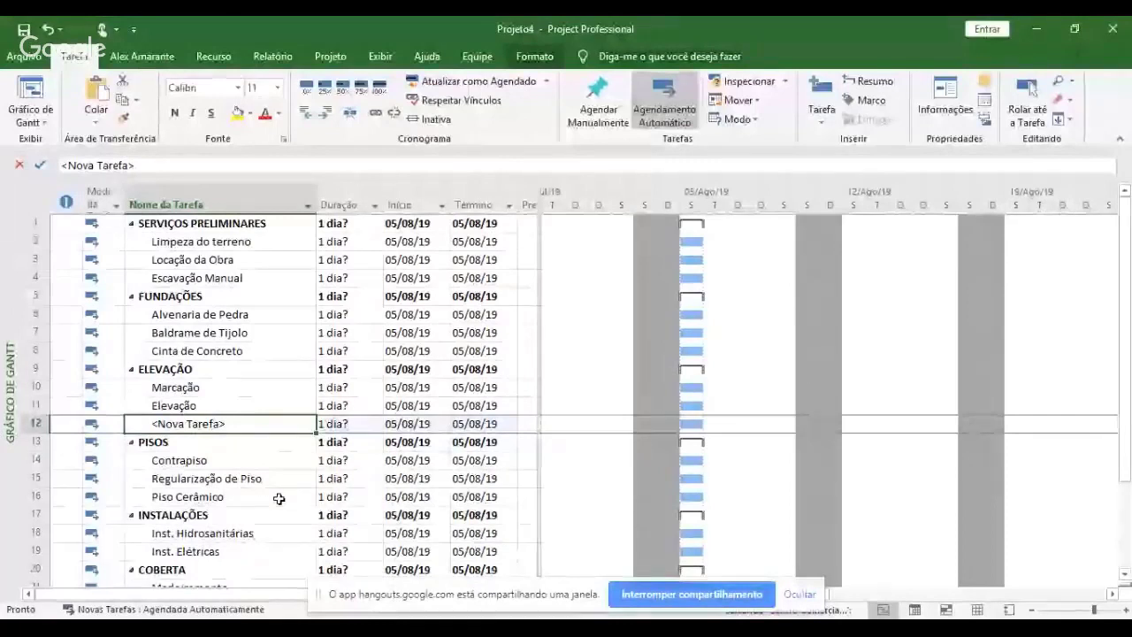
pyautogui.write('REVESTIMENTOS')
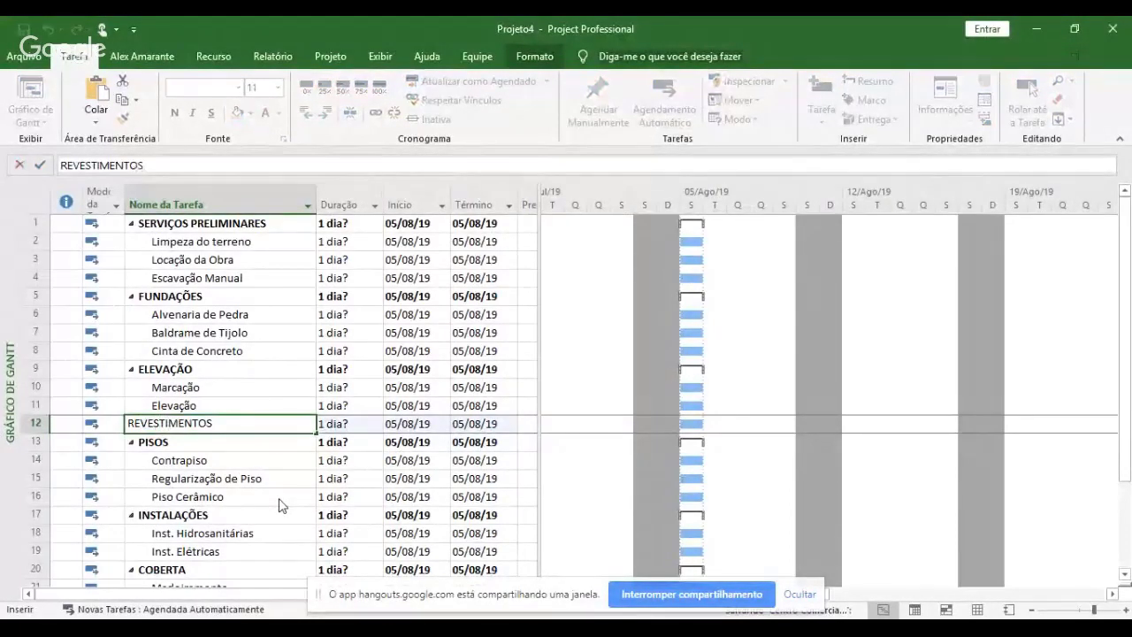
pyautogui.press('Return')
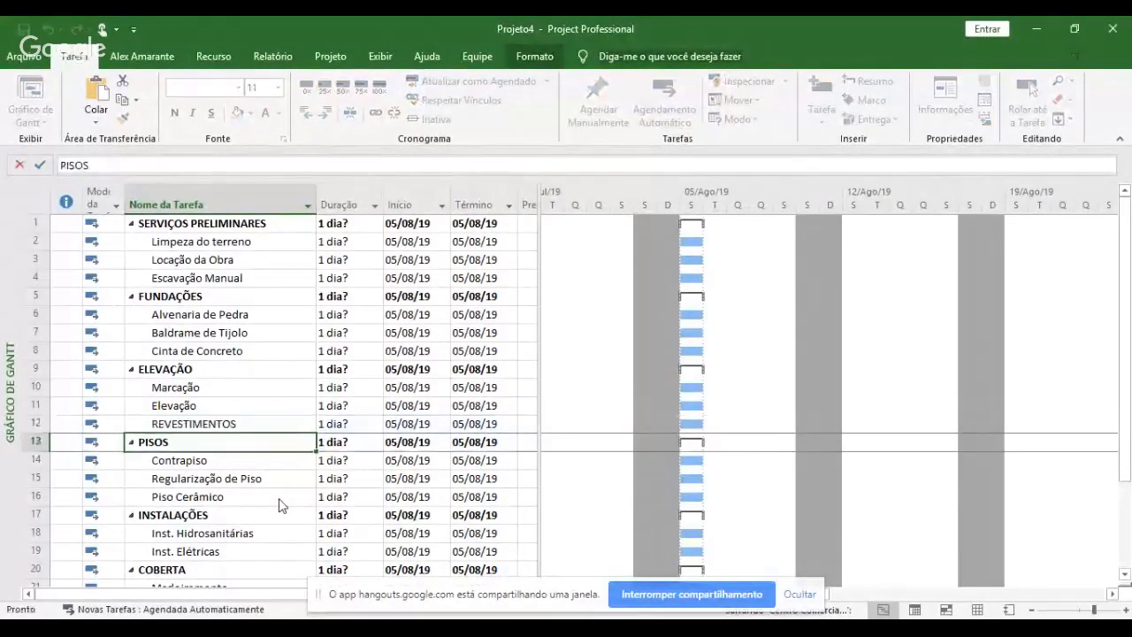
pyautogui.press('Up')
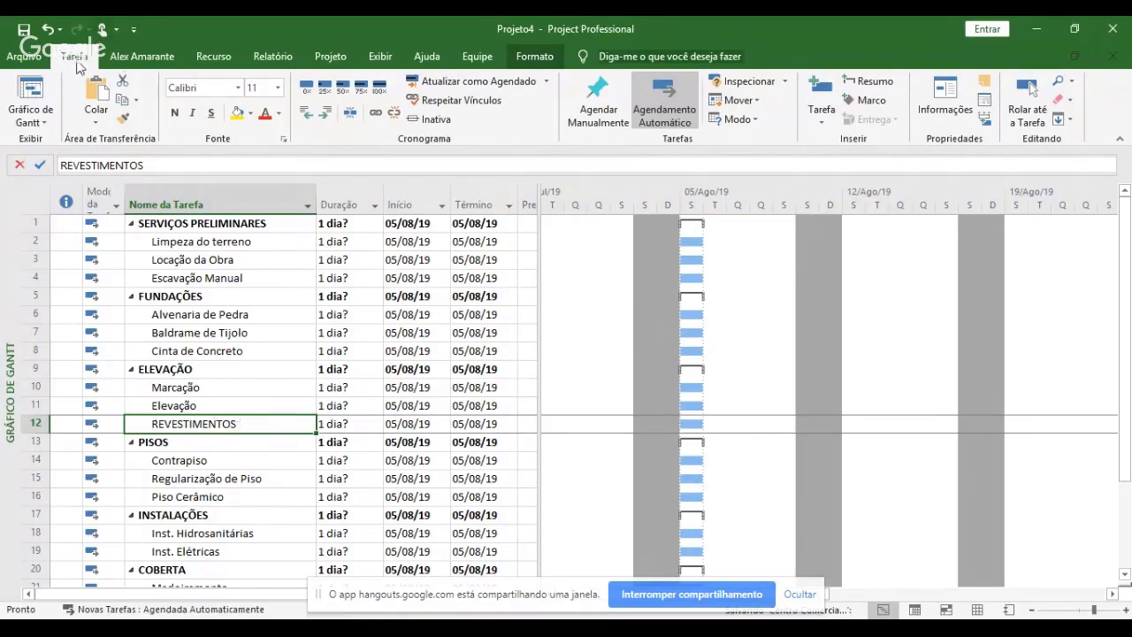
pyautogui.click(306, 110)
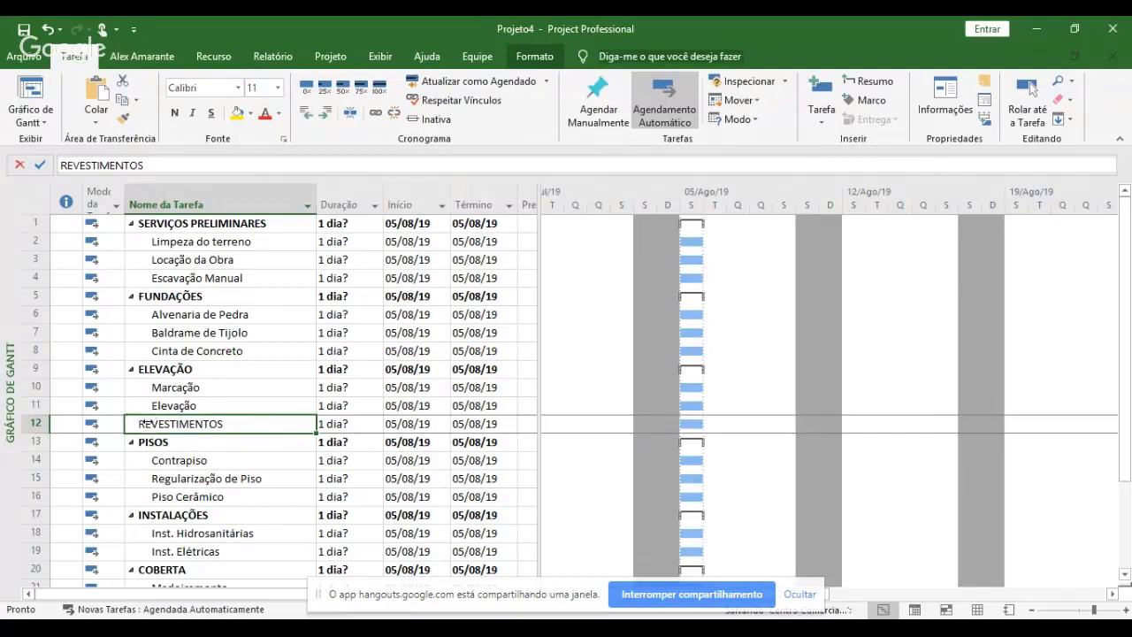
pyautogui.click(205, 443)
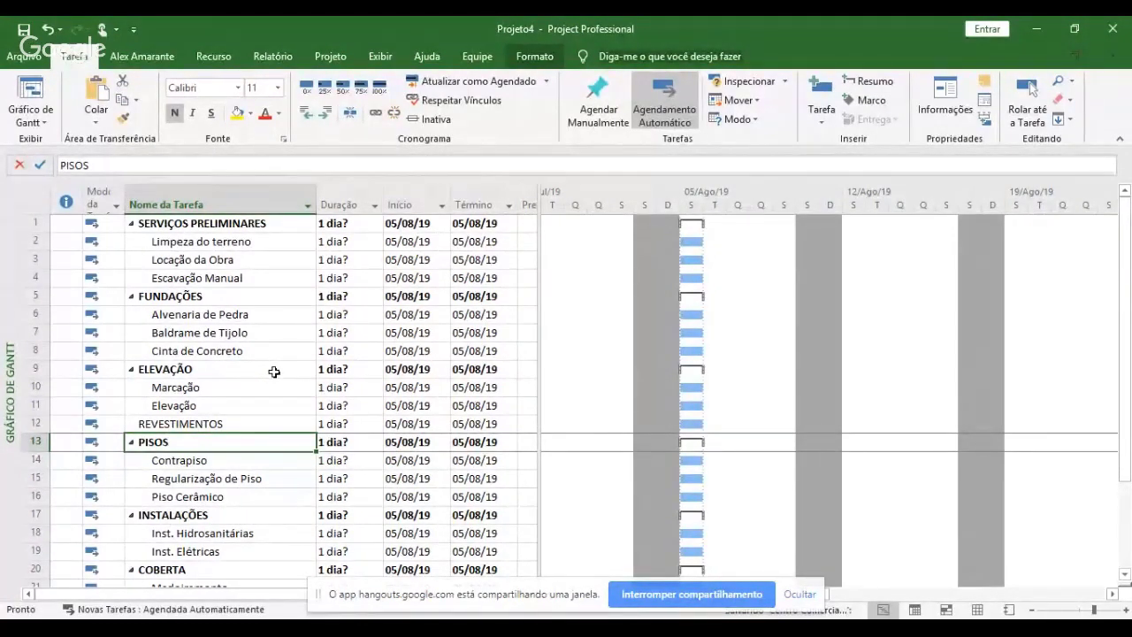
# - Insert three rows below REVESTIMENTOS and enter the tasks Chappisco, Reboco and Emboço in them
pyautogui.press('Insert')
pyautogui.press('Insert')
pyautogui.press('Insert')
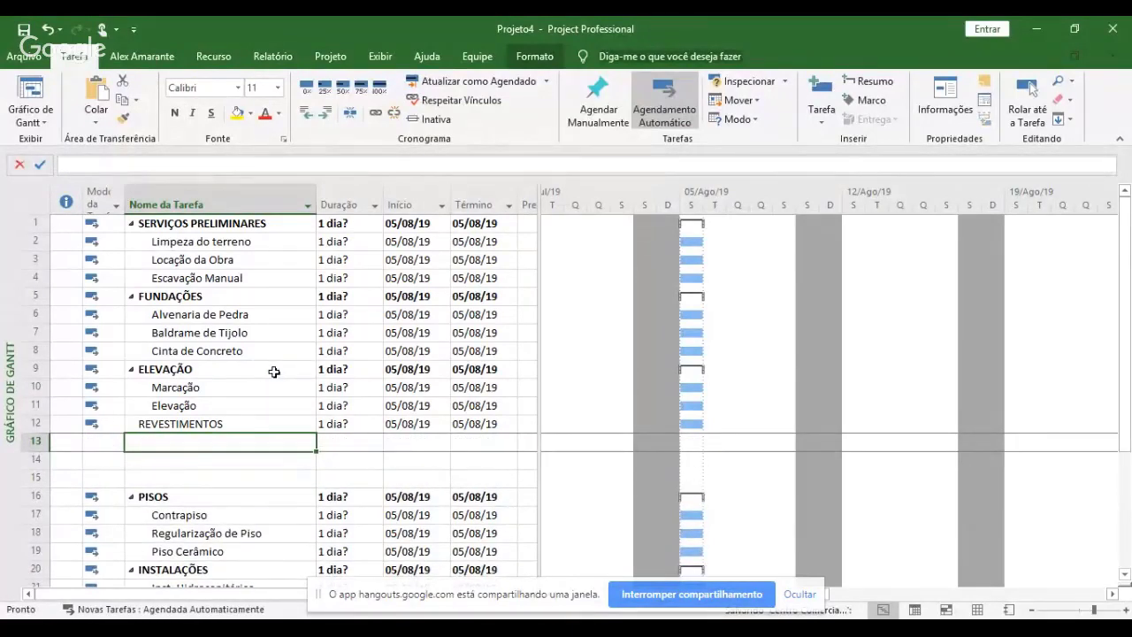
pyautogui.write('cHAPPISCO')
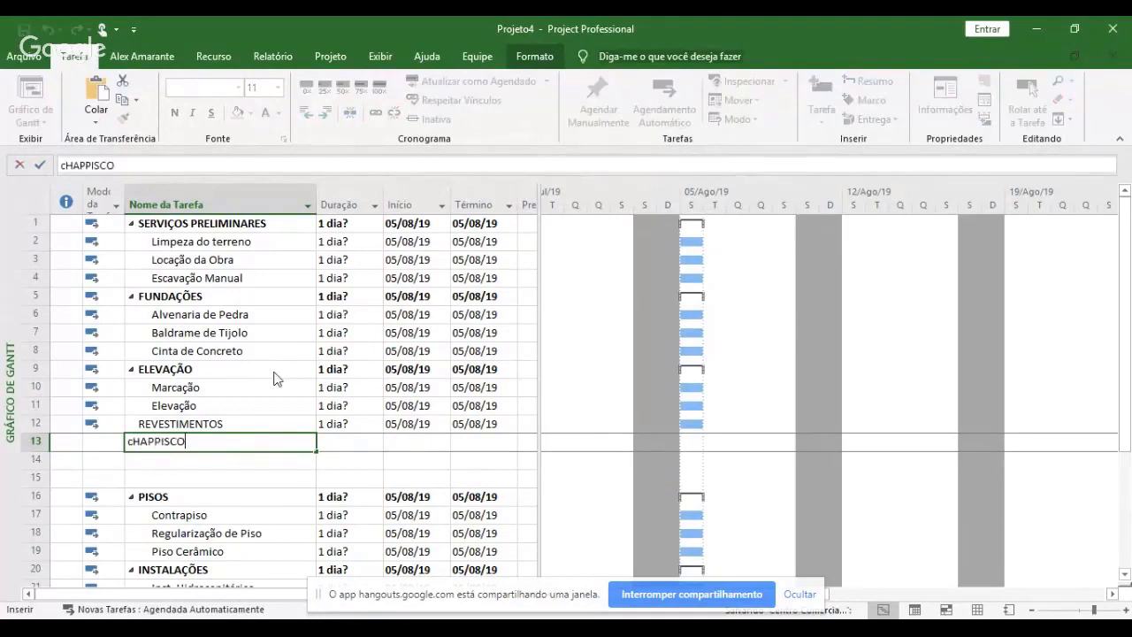
pyautogui.press('Return')
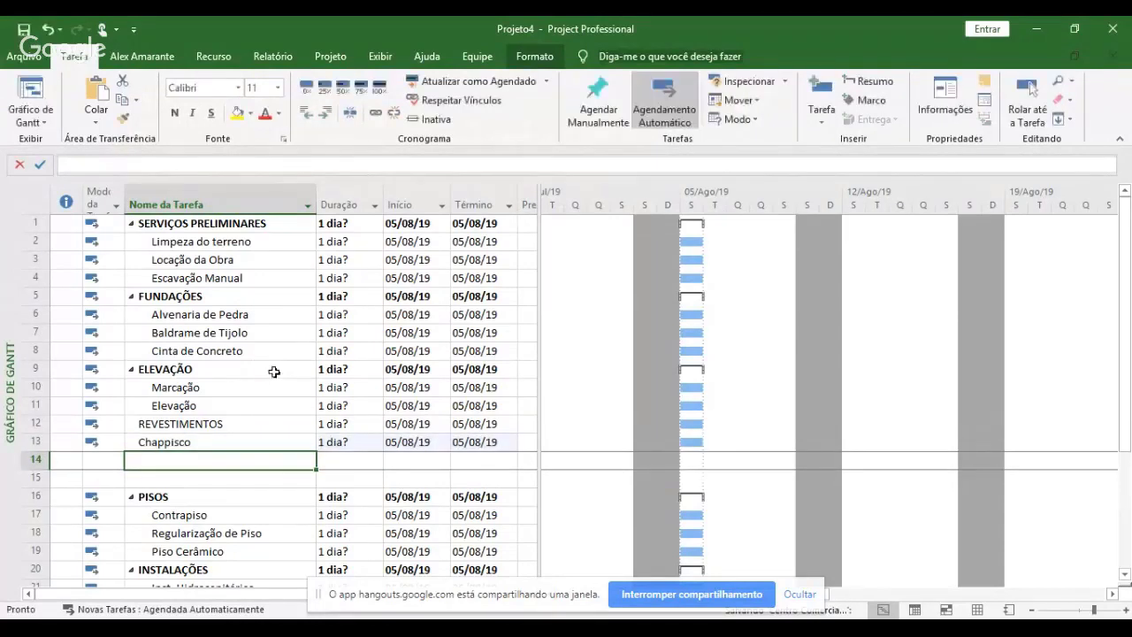
pyautogui.write('Reboco')
pyautogui.press('Return')
pyautogui.write('E')
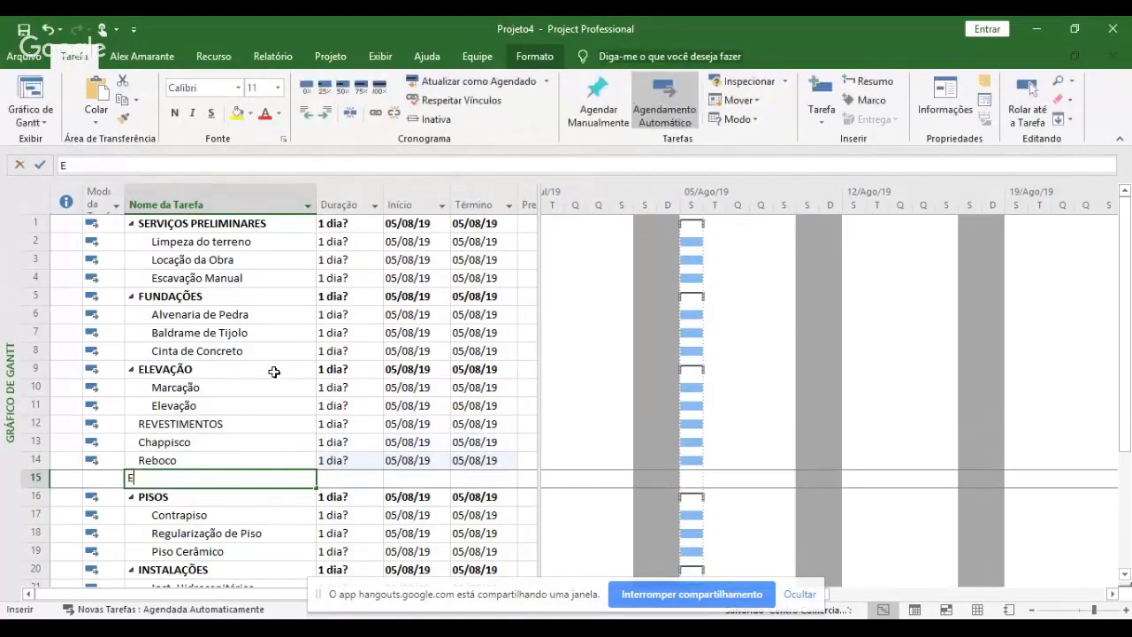
pyautogui.write('mboço')
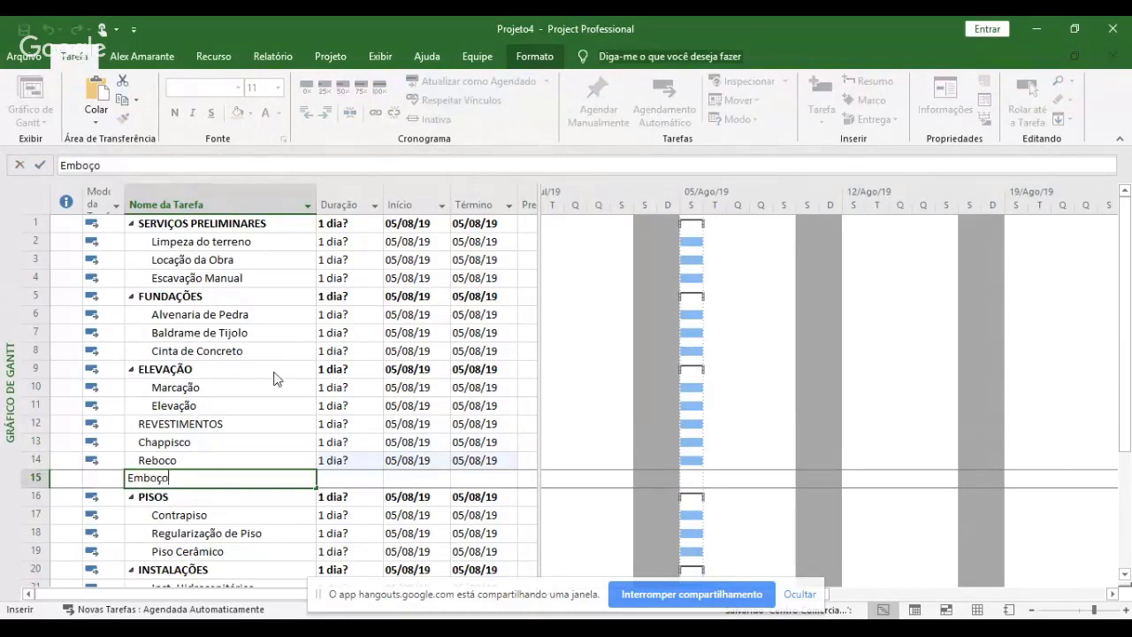
pyautogui.press('Return')
# - Indent Chappisco, Reboco and Emboço as subtasks of REVESTIMENTOS
pyautogui.press('Up')
pyautogui.hotkey('shift', 'Up')
pyautogui.hotkey('shift', 'Up')
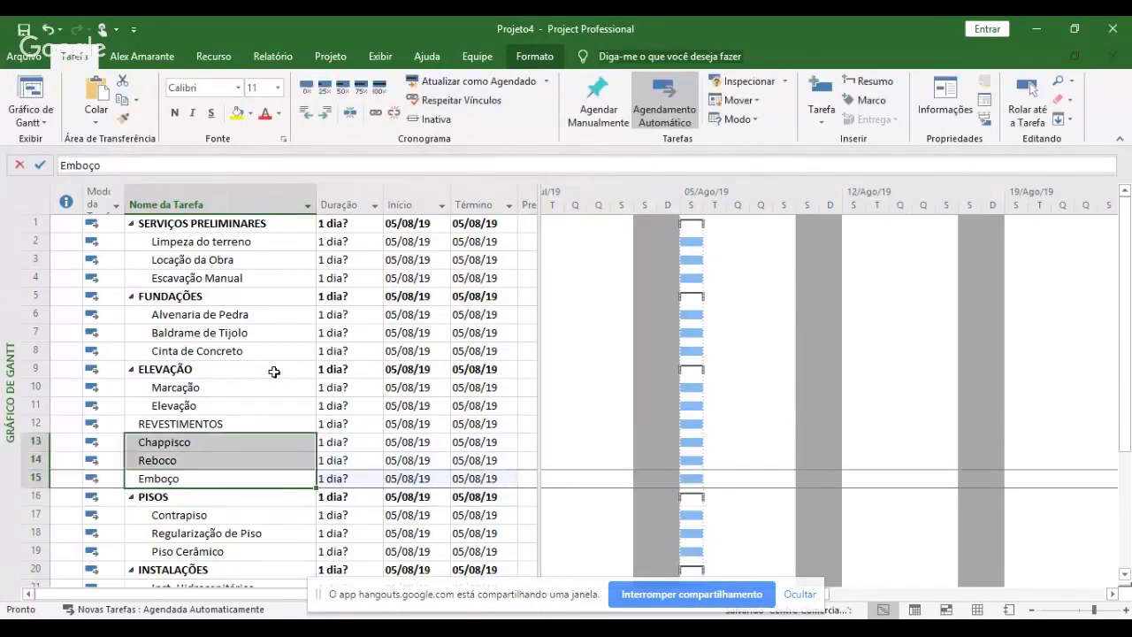
pyautogui.click(327, 113)
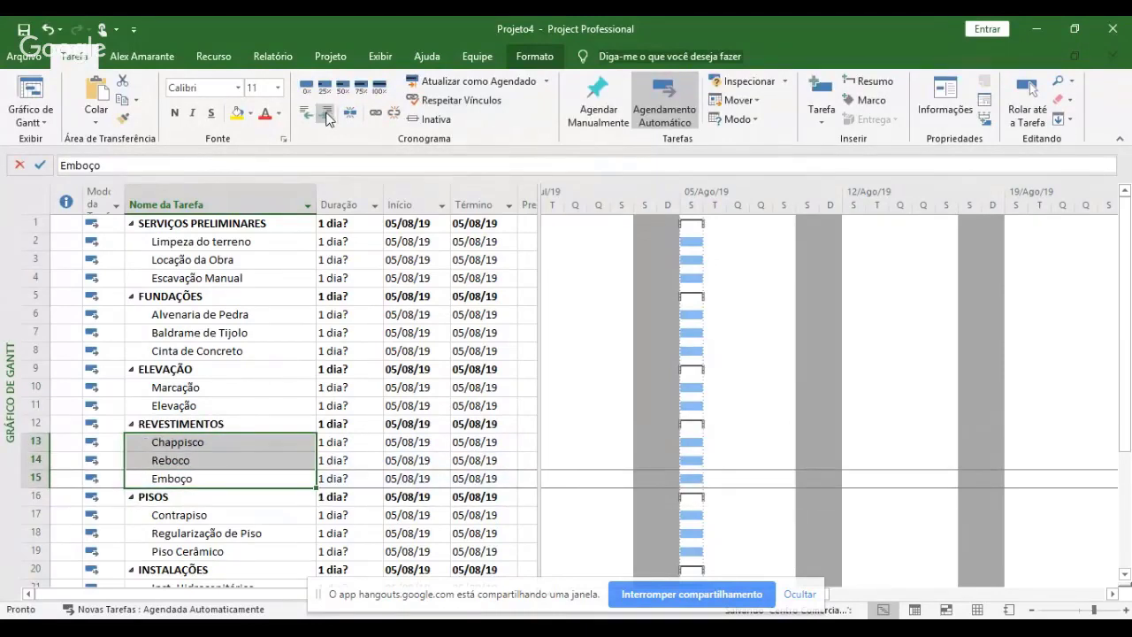
# - Review the complete task outline, going through the phases from SERVIÇOS PRELIMINARES down to SERVIÇOS FINAIS and back to INSTALAÇÕES
pyautogui.click(241, 405)
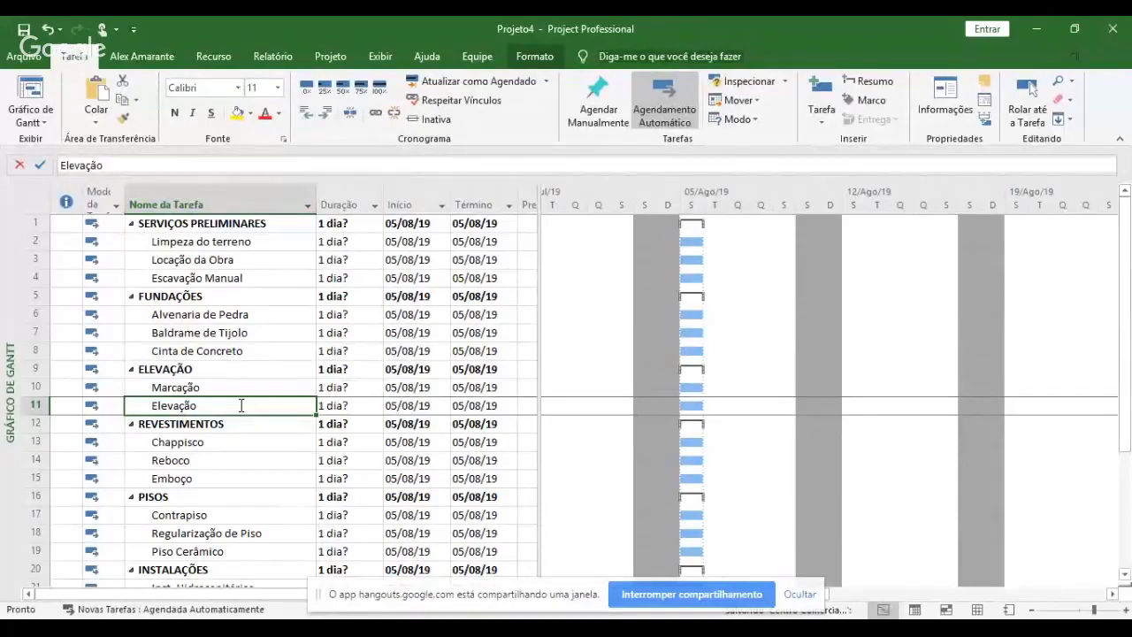
pyautogui.press('Up')
pyautogui.press('Up')
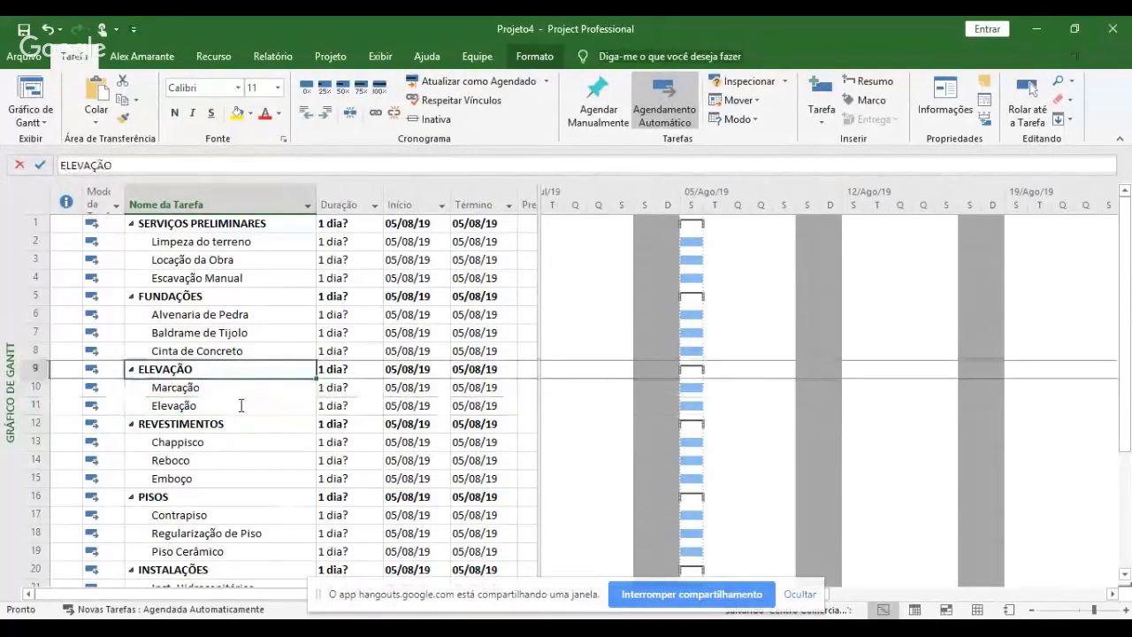
pyautogui.press('Down')
pyautogui.press('Down')
pyautogui.press('Down')
pyautogui.press('Down')
pyautogui.press('Down')
pyautogui.press('Down')
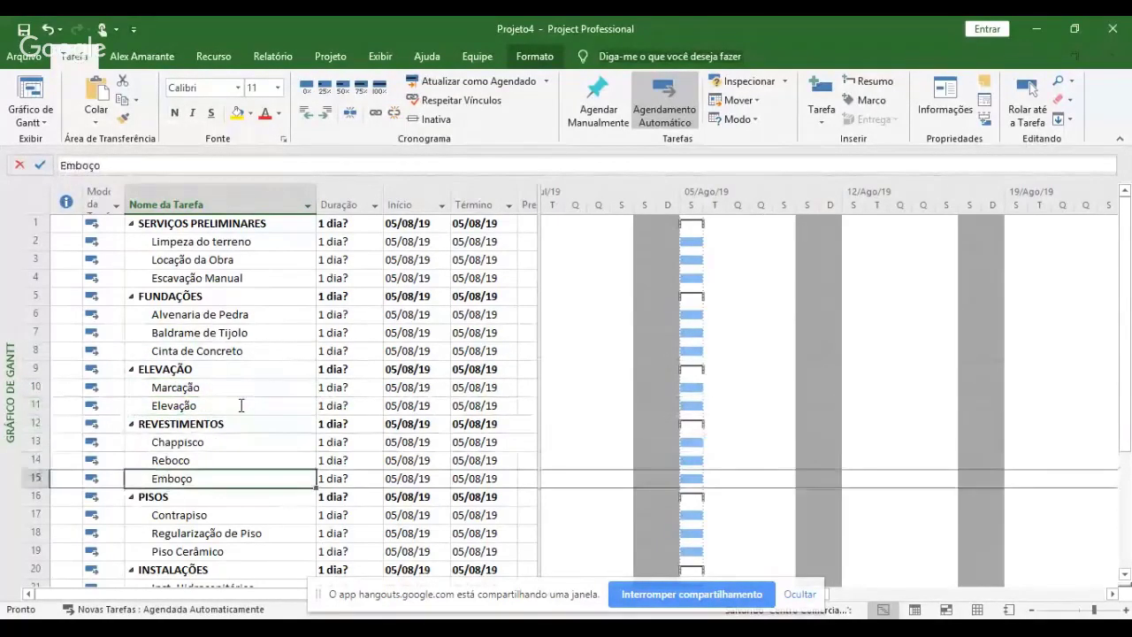
pyautogui.press('Down')
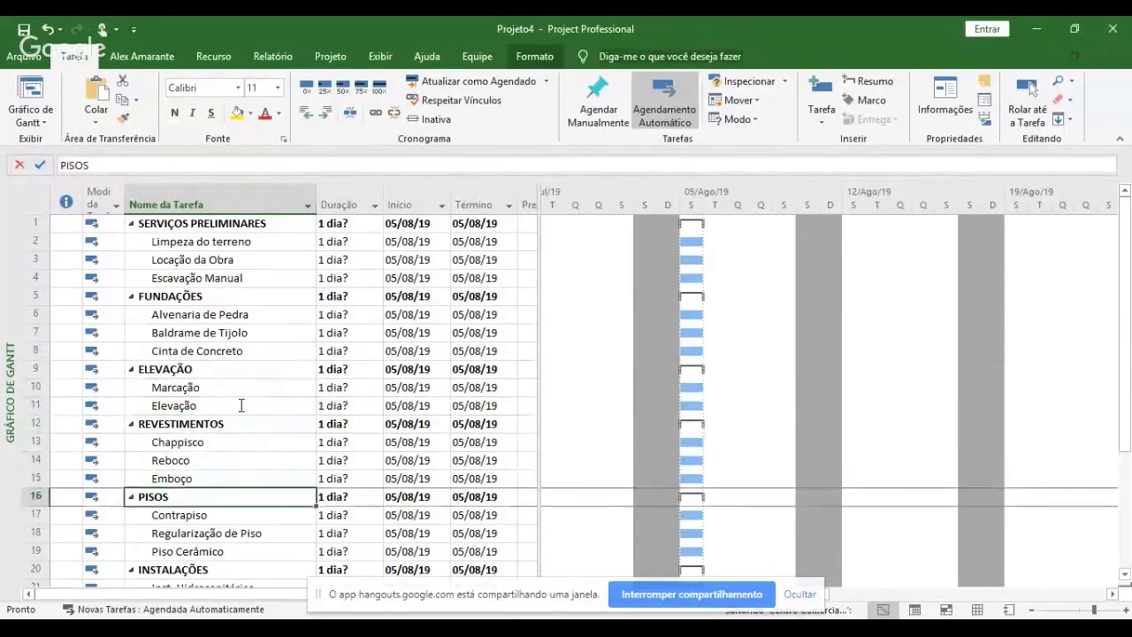
pyautogui.press('Up')
pyautogui.press('Up')
pyautogui.press('Up')
pyautogui.press('Up')
pyautogui.press('Up')
pyautogui.press('Up')
pyautogui.press('Up')
pyautogui.press('Up')
pyautogui.press('Up')
pyautogui.press('Up')
pyautogui.press('Up')
pyautogui.press('Up')
pyautogui.press('Up')
pyautogui.press('Up')
pyautogui.press('Up')
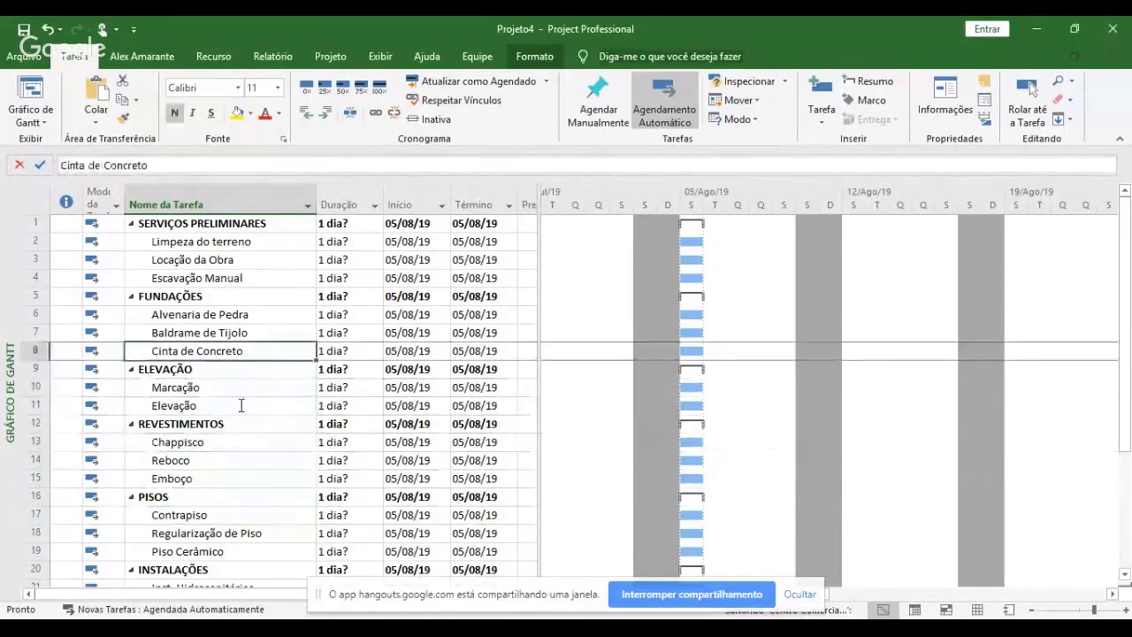
pyautogui.press('Down')
pyautogui.press('Down')
pyautogui.press('Down')
pyautogui.press('Down')
pyautogui.press('Down')
pyautogui.press('Down')
pyautogui.press('Down')
pyautogui.press('Down')
pyautogui.press('Down')
pyautogui.press('Down')
pyautogui.press('Down')
pyautogui.press('Down')
pyautogui.press('Down')
pyautogui.press('Down')
pyautogui.press('Down')
pyautogui.press('Down')
pyautogui.press('Down')
pyautogui.press('Down')
pyautogui.press('Down')
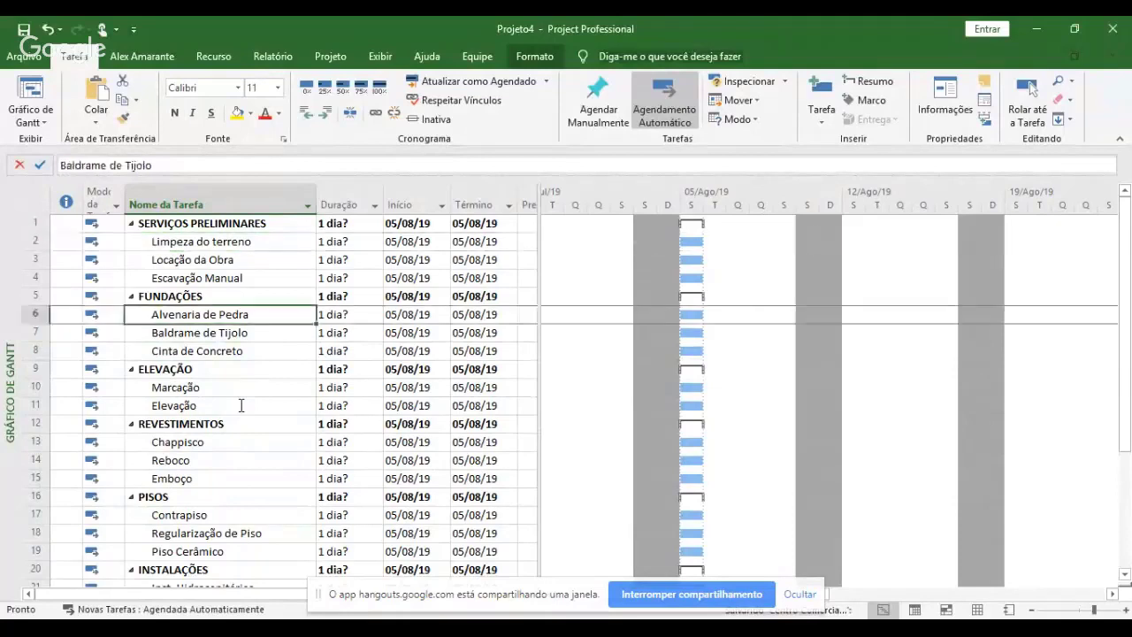
pyautogui.press('Down')
pyautogui.press('Down')
pyautogui.press('Down')
pyautogui.press('Down')
pyautogui.press('Down')
pyautogui.press('Down')
pyautogui.press('Down')
pyautogui.press('Down')
pyautogui.press('Down')
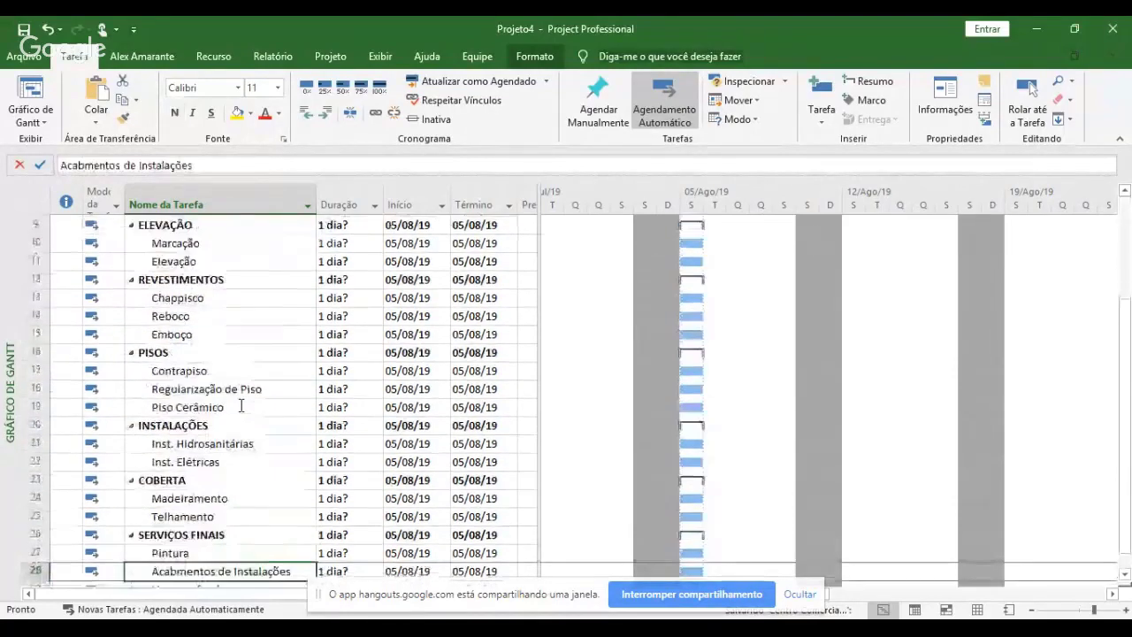
pyautogui.press('Up')
pyautogui.press('Up')
pyautogui.press('Up')
pyautogui.press('Up')
pyautogui.press('Up')
pyautogui.press('Up')
pyautogui.press('Up')
pyautogui.press('Up')
pyautogui.press('Up')
pyautogui.press('Up')
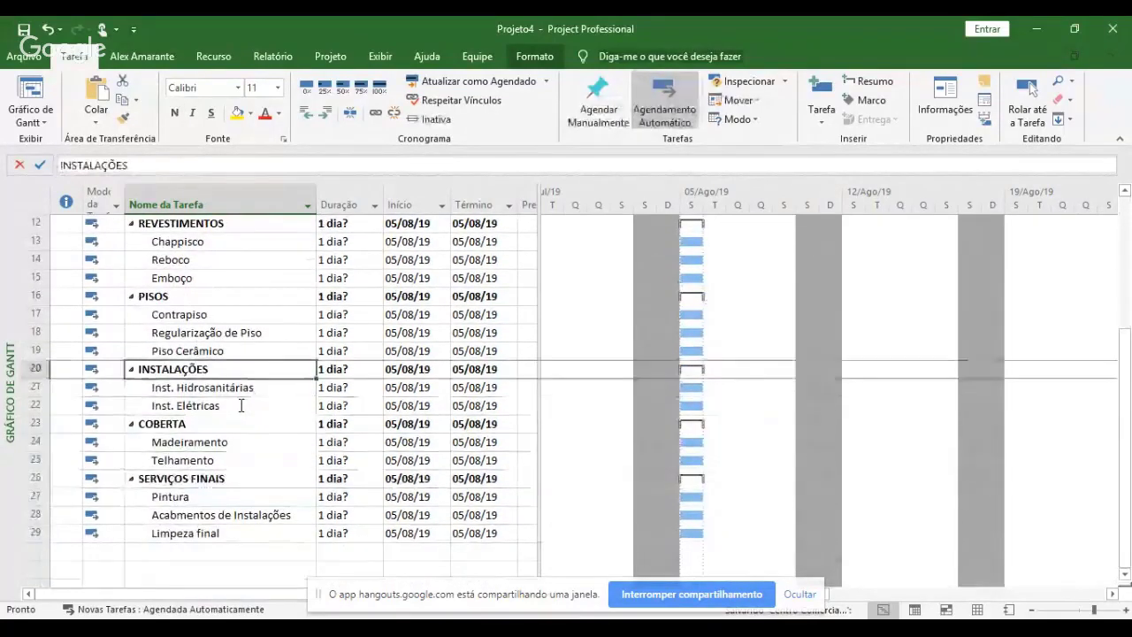
# - Return to the beginning of the task list and select the entire Duração column
pyautogui.hotkey('ctrl', 'Home')
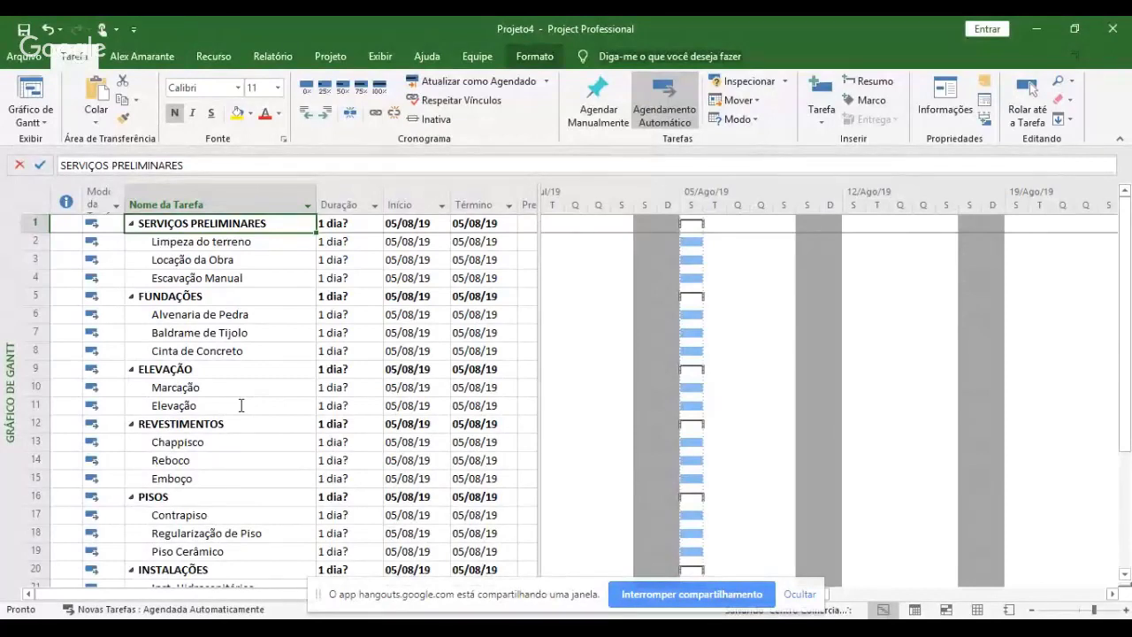
pyautogui.press('Down')
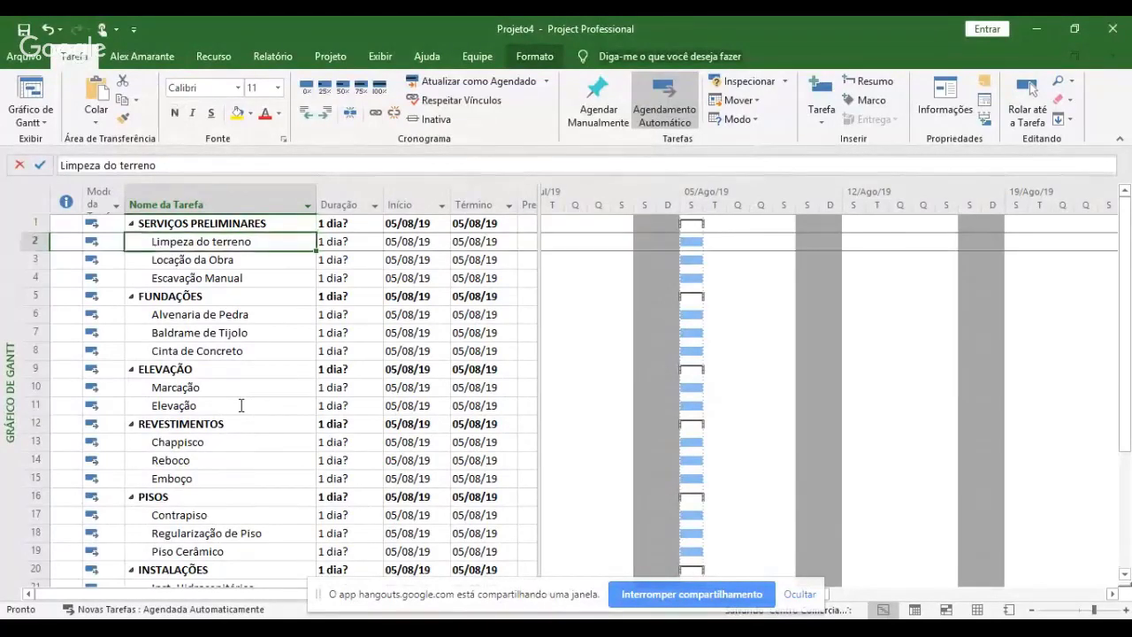
pyautogui.click(329, 202)
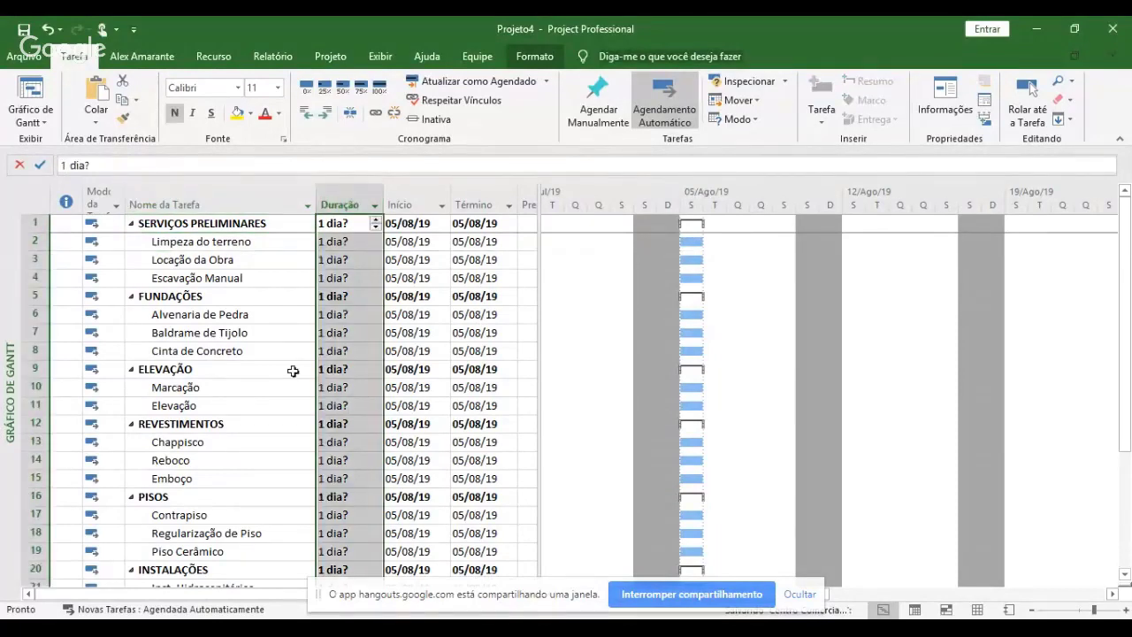
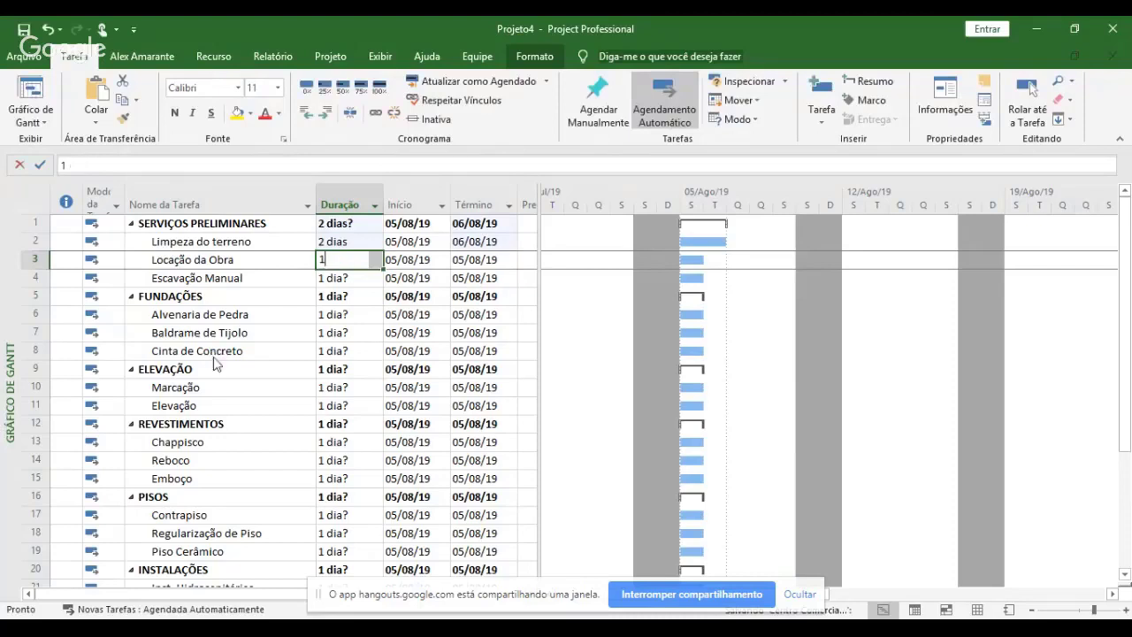
# - Set the duration of Locação da Obra to 1 day and of Escavação Manual to 4 days
pyautogui.press('Return')
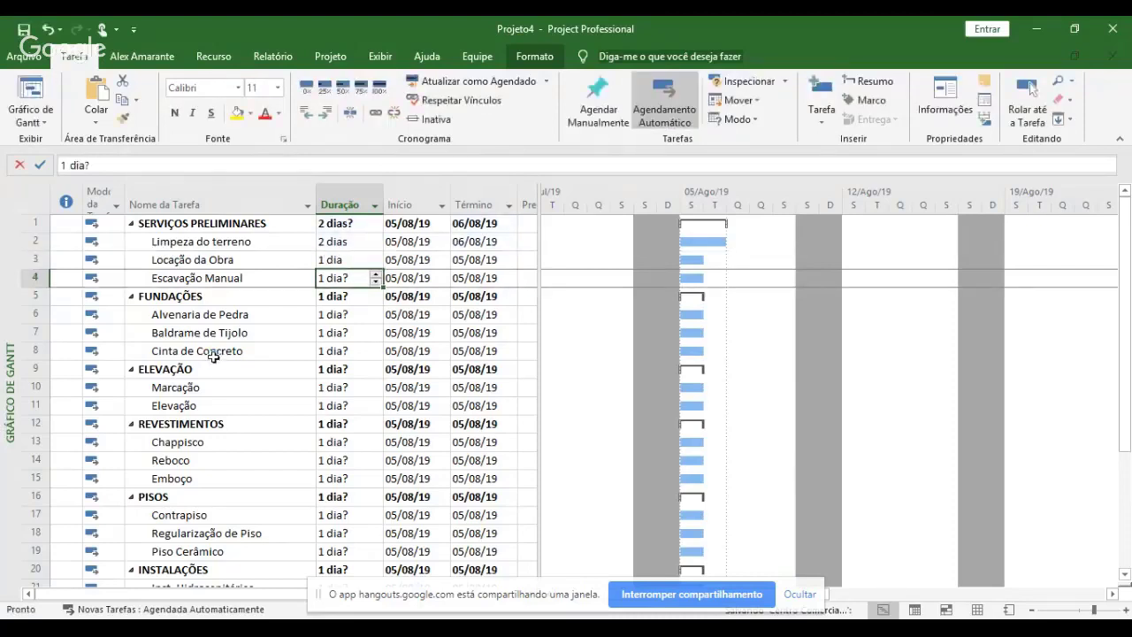
pyautogui.write('4')
pyautogui.press('Return')
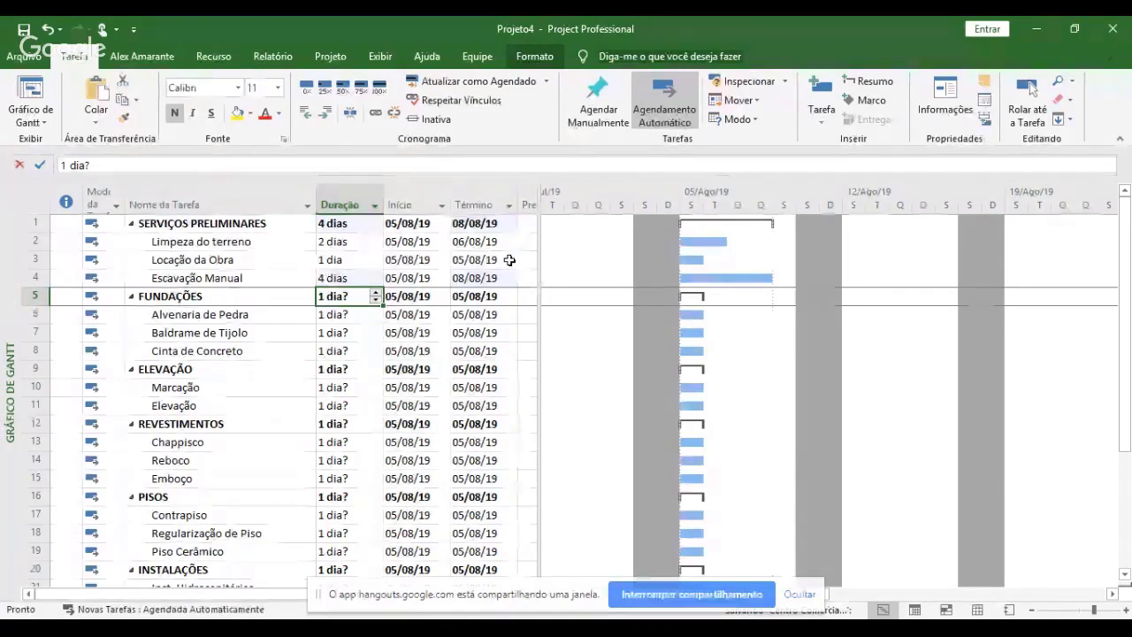
# - Set the FUNDAÇÕES durations: Alvenaria de Pedra 5 days, Baldrame de Tijolo 4 days and Cinta de Concreto 2 days
pyautogui.click(372, 315)
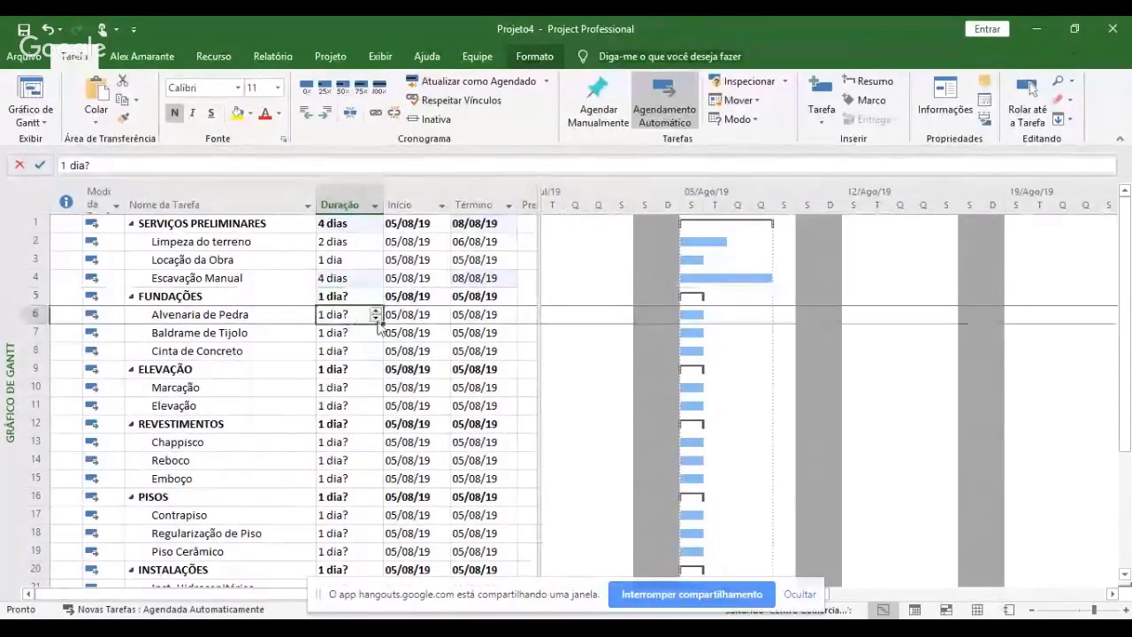
pyautogui.write('5')
pyautogui.press('Return')
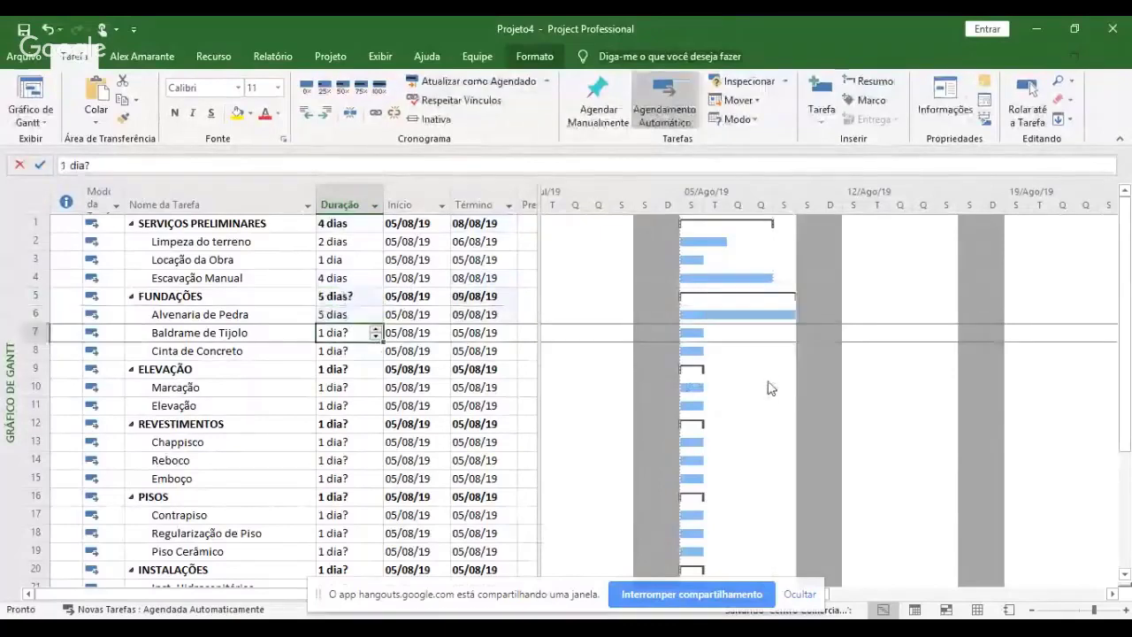
pyautogui.write('4')
pyautogui.press('Return')
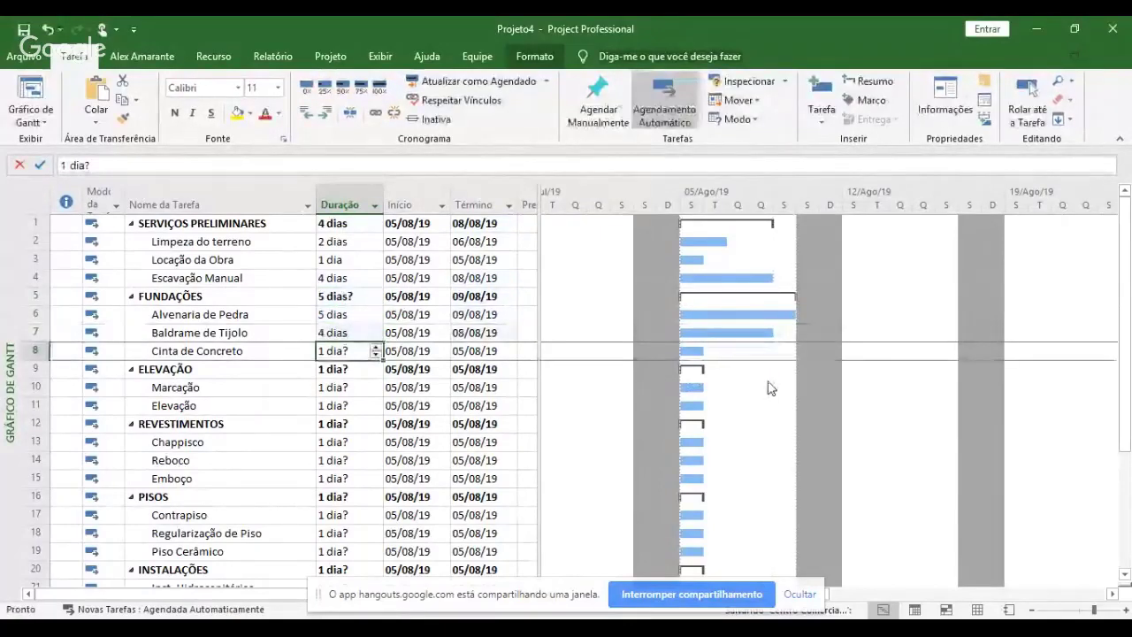
pyautogui.write('2')
pyautogui.press('Return')
# - Set the durations under ELEVAÇÃO to 2 days for Marcação and 10 days for Elevação
pyautogui.press('Return')
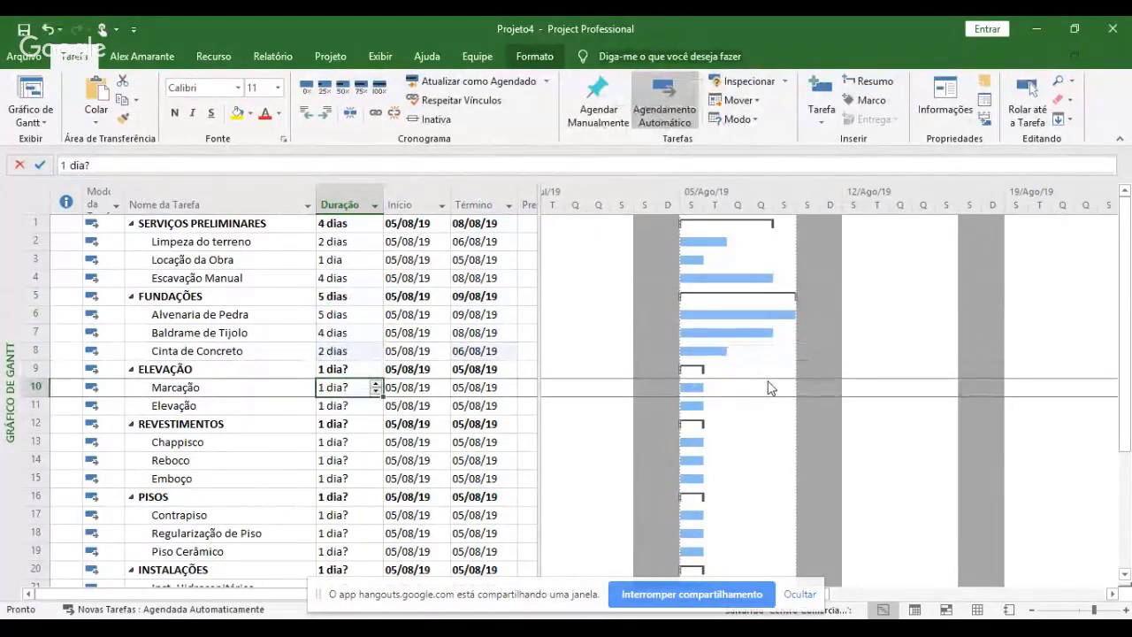
pyautogui.write('2')
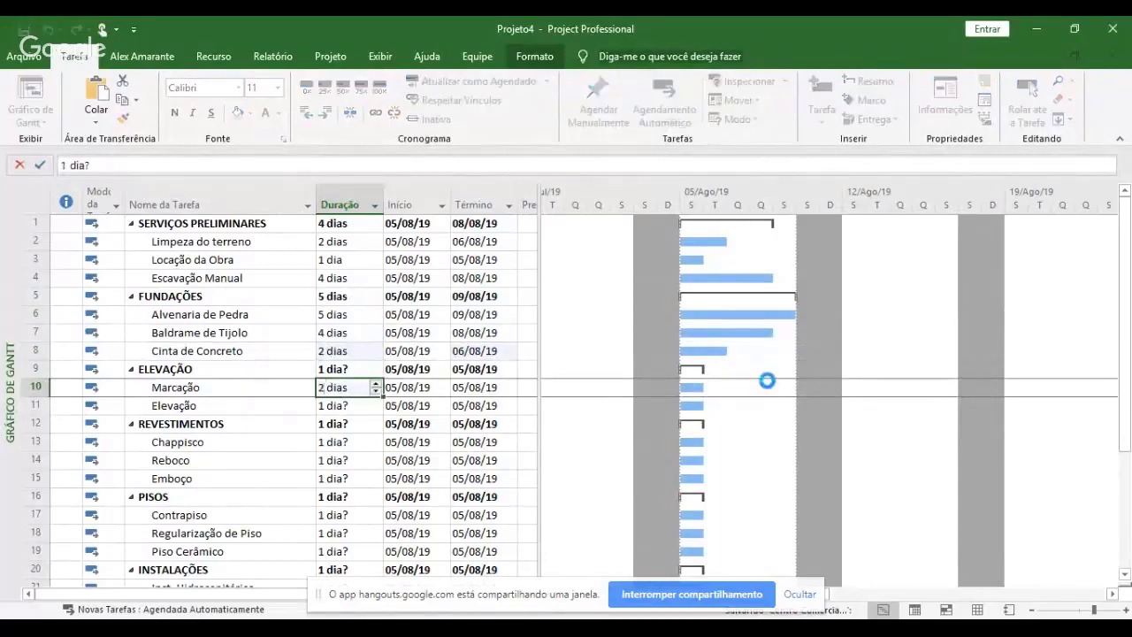
pyautogui.press('Return')
pyautogui.write('10')
pyautogui.press('Return')
# - Correct the name of the first REVESTIMENTOS subtask from Chappisco to "Chapisco"
pyautogui.press('Return')
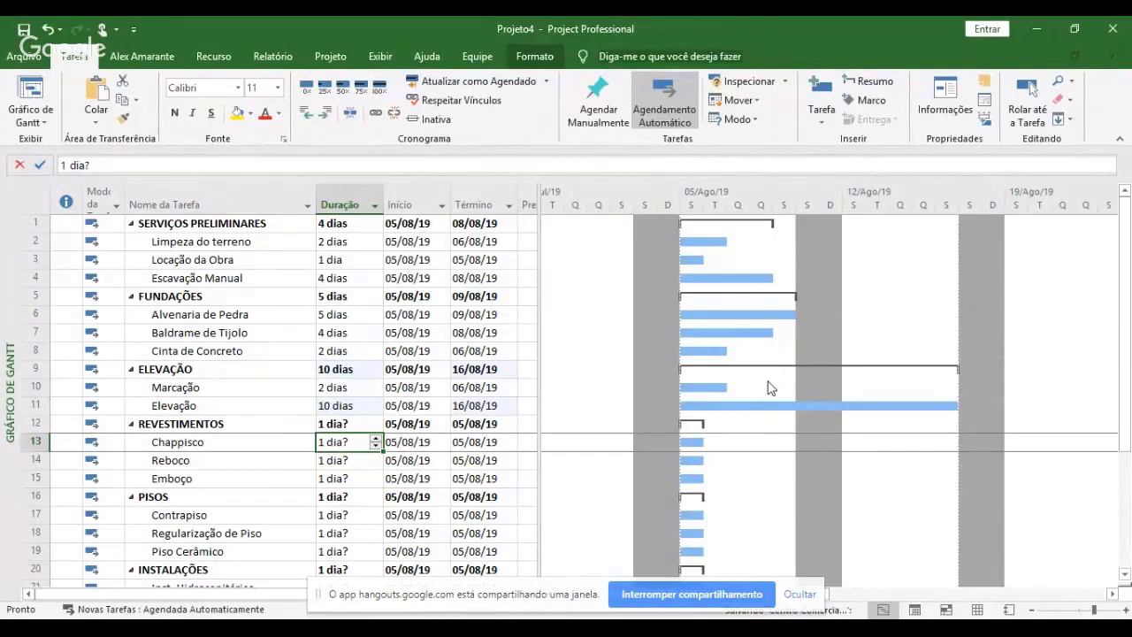
pyautogui.press('Left')
pyautogui.press('F2')
pyautogui.press('Left')
pyautogui.press('Left')
pyautogui.press('Left')
pyautogui.press('Left')
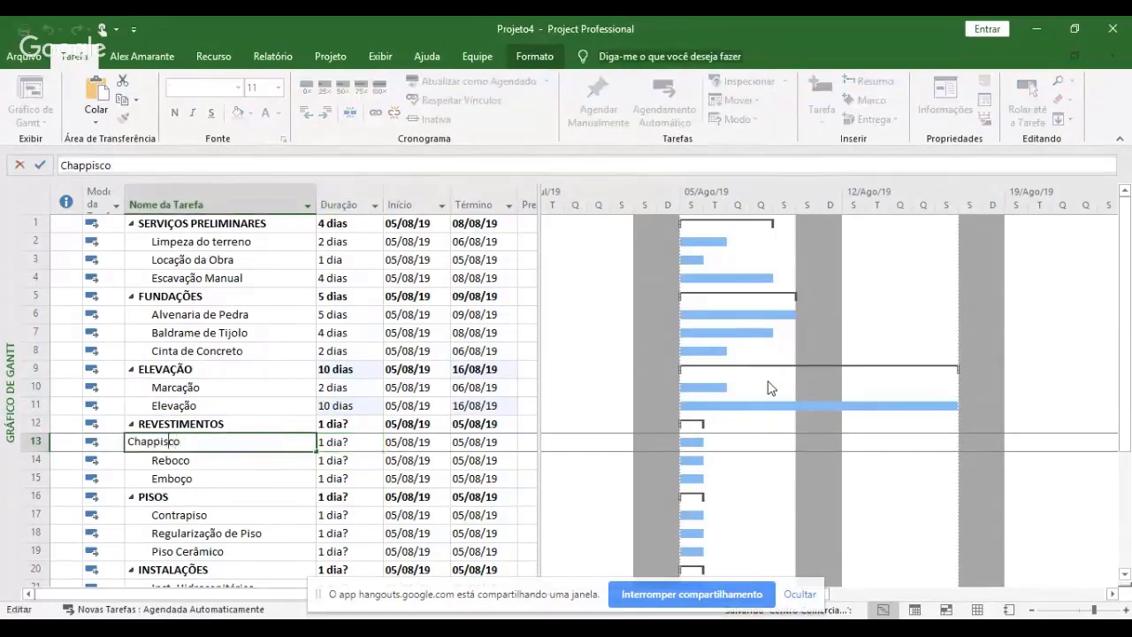
pyautogui.press('BackSpace')
pyautogui.press('Return')
# - Set the REVESTIMENTOS durations: Chapisco 1 day, Reboco 4 days and Emboço 3 days
pyautogui.press('Up')
pyautogui.press('Right')
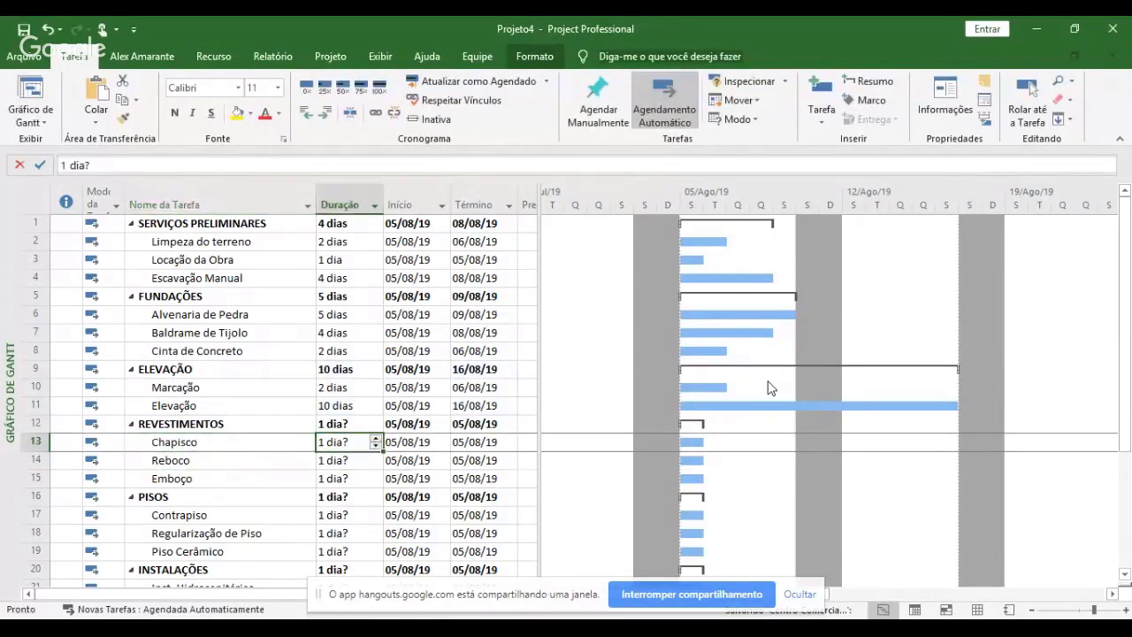
pyautogui.write('1')
pyautogui.press('Return')
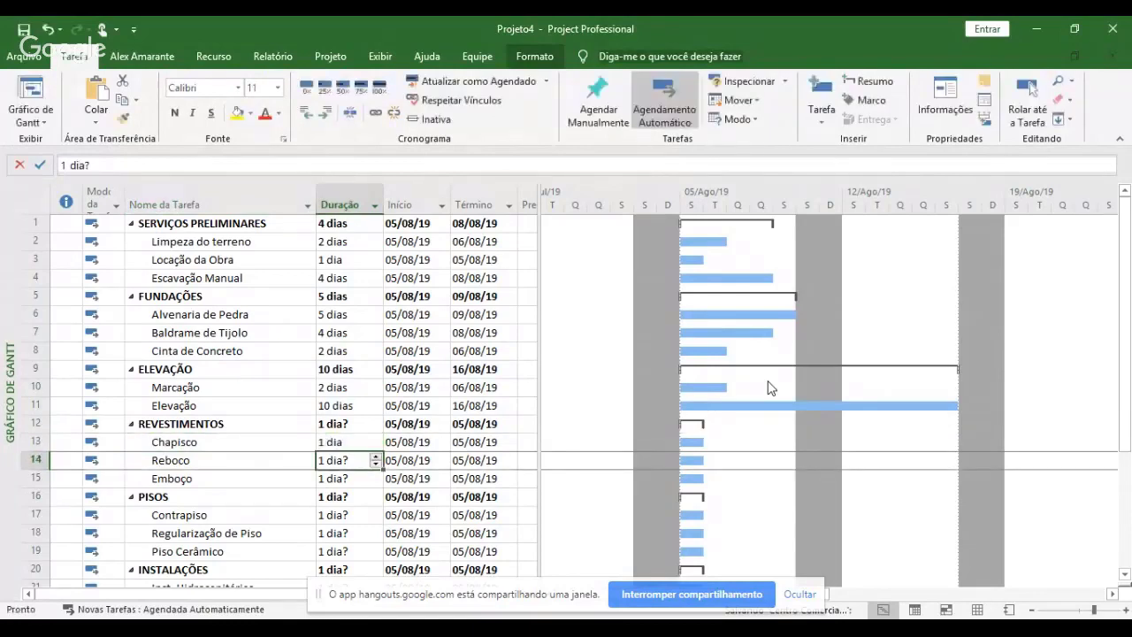
pyautogui.write('4')
pyautogui.press('Return')
pyautogui.write('3')
pyautogui.press('Return')
# - Set the PISOS durations: Contrapiso 4 days, Regularização de Piso 2 days and Piso Cerâmico 4 days
pyautogui.press('Return')
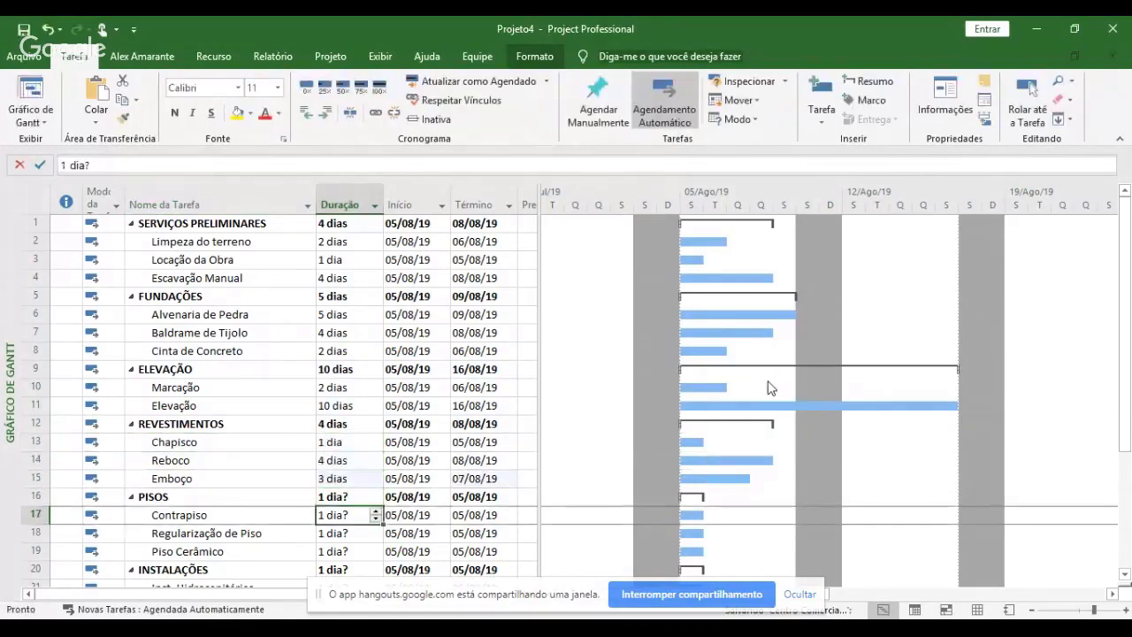
pyautogui.write('4')
pyautogui.press('Return')
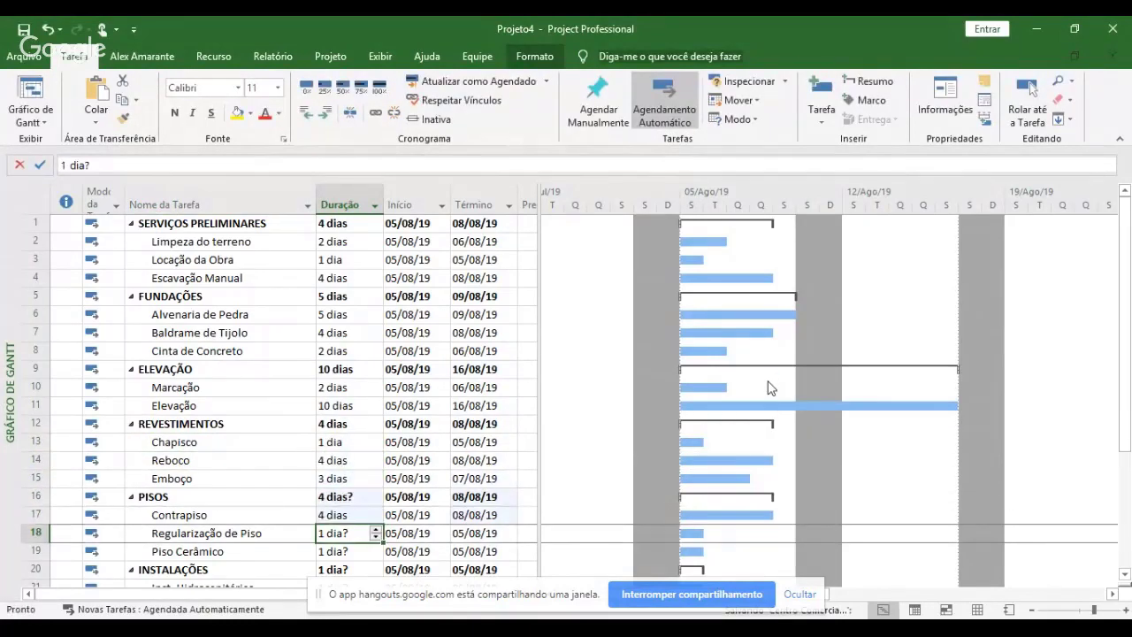
pyautogui.write('2')
pyautogui.press('Return')
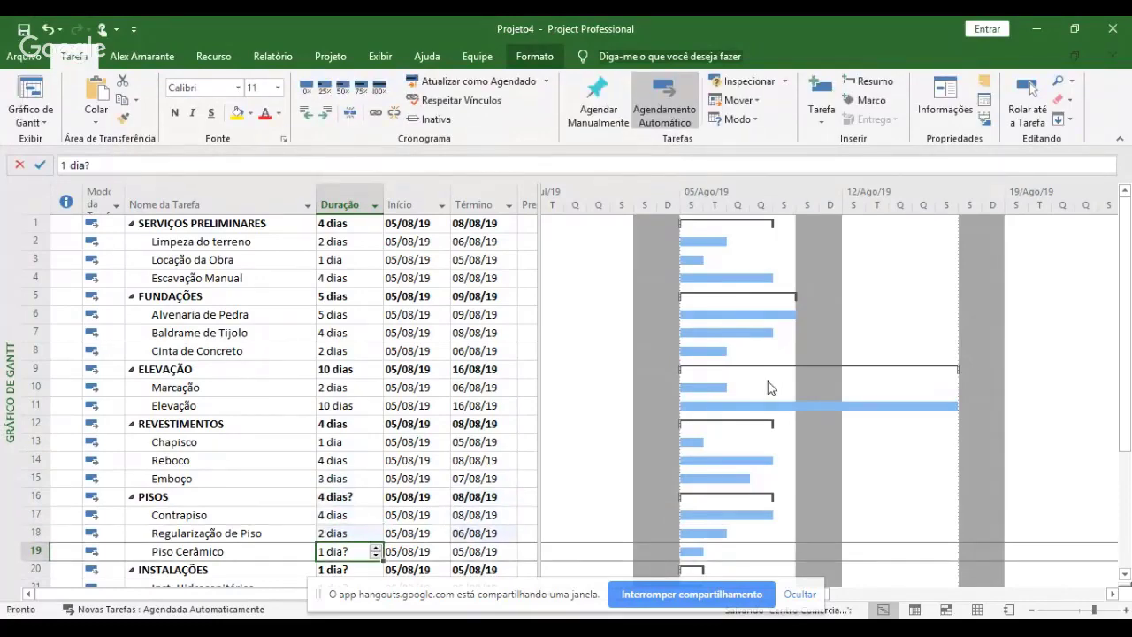
pyautogui.write('4')
pyautogui.press('Return')
# - Look through the durations of the remaining tasks from INSTALAÇÕES to Limpeza final, then move back up the list
pyautogui.press('Down')
pyautogui.press('Down')
pyautogui.press('Down')
pyautogui.press('Down')
pyautogui.press('Down')
pyautogui.press('Down')
pyautogui.press('Down')
pyautogui.press('Down')
pyautogui.press('Down')
pyautogui.press('Down')
pyautogui.press('Down')
pyautogui.press('Down')
pyautogui.press('Down')
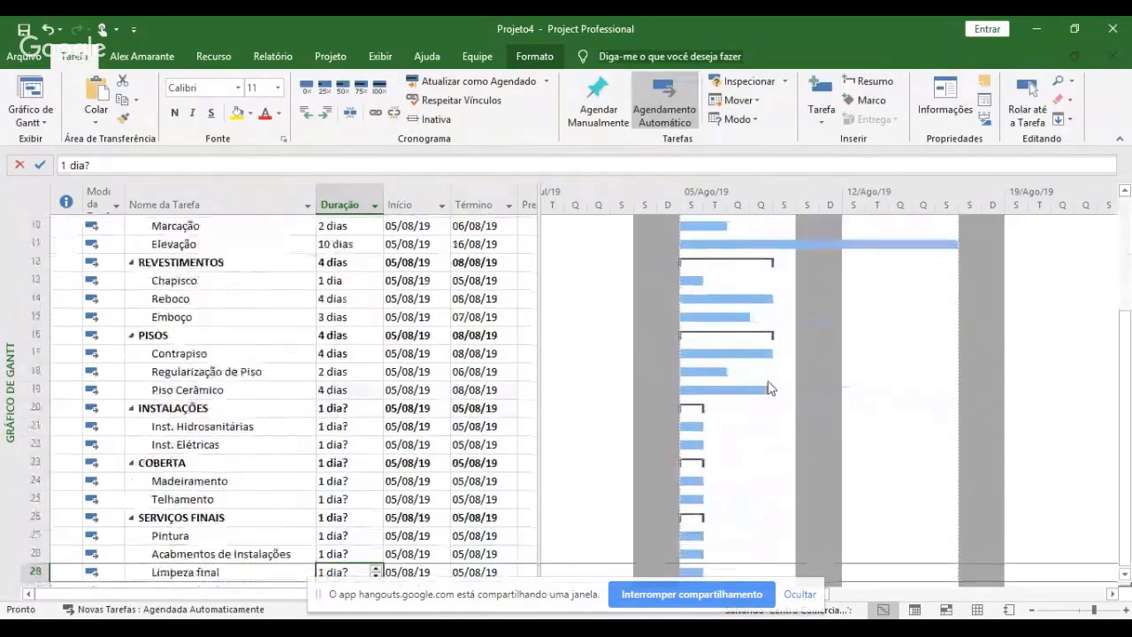
pyautogui.press('Up')
pyautogui.press('Up')
pyautogui.press('Up')
pyautogui.press('Up')
pyautogui.press('Up')
pyautogui.press('Up')
pyautogui.press('Up')
pyautogui.press('Up')
pyautogui.press('Up')
pyautogui.press('Up')
pyautogui.press('Up')
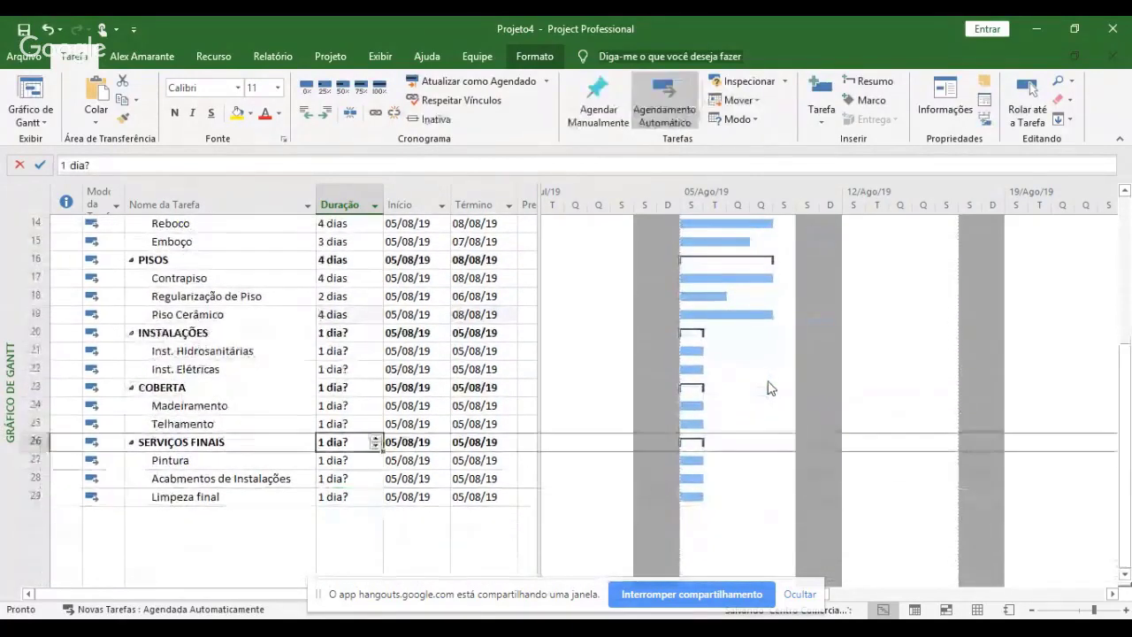
# - Set the INSTALAÇÕES durations: Inst. Hidrosanitárias 10 days and Inst. Elétricas 8 days
pyautogui.press('Up')
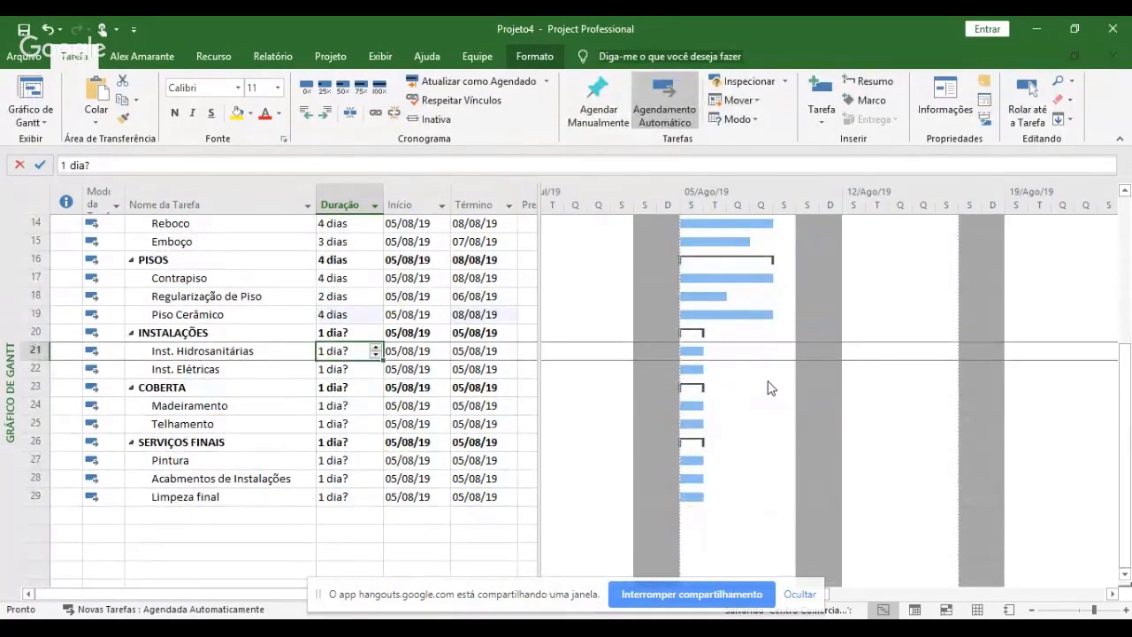
pyautogui.write('10')
pyautogui.press('Return')
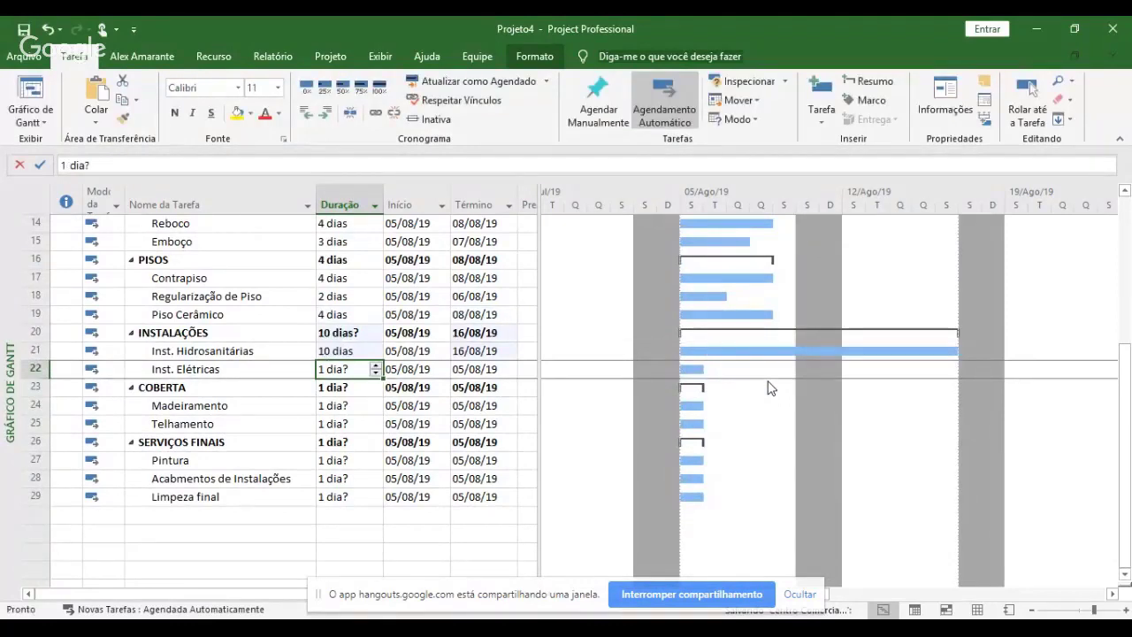
pyautogui.write('8')
pyautogui.press('Return')
# - Set the COBERTA durations: Madeiramento 2 days and Telhamento 1 day
pyautogui.press('Down')
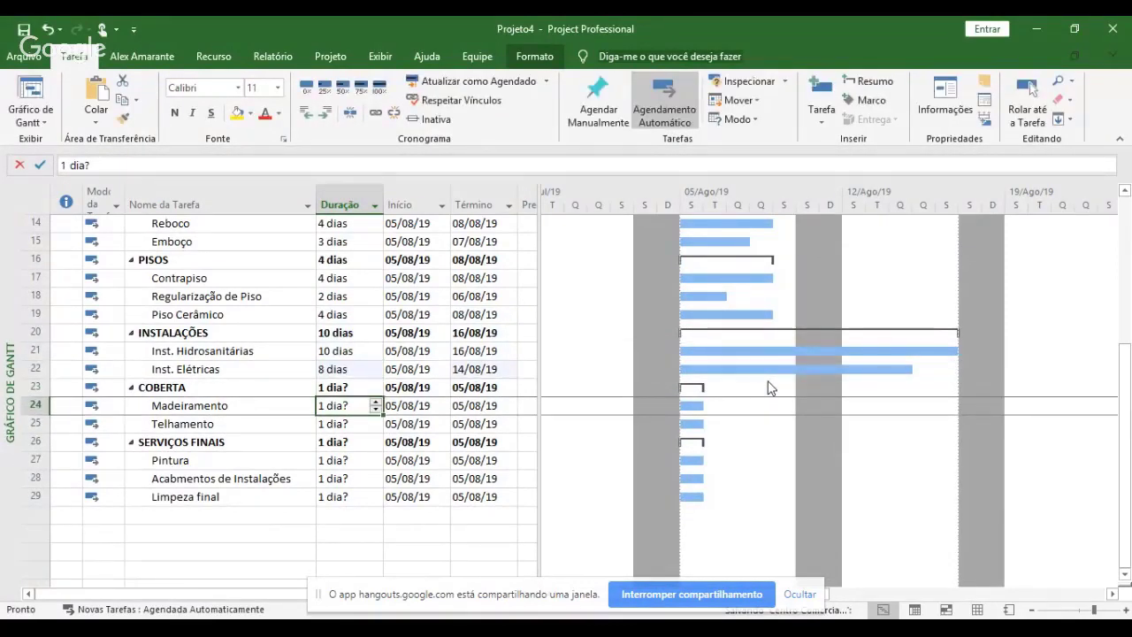
pyautogui.write('2')
pyautogui.press('Return')
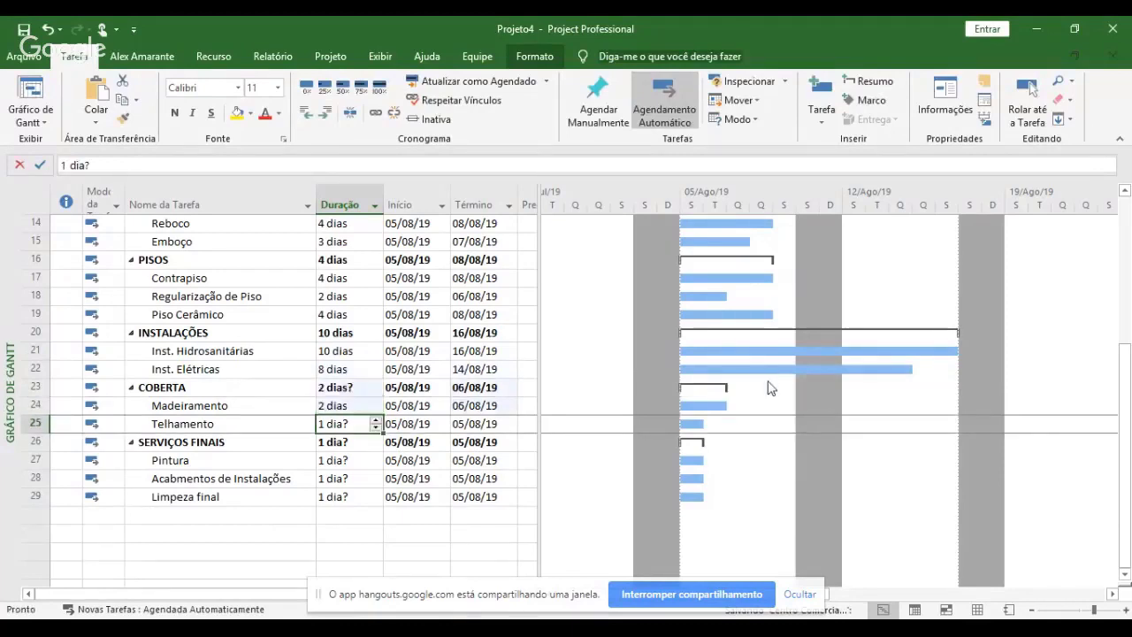
pyautogui.write('1')
pyautogui.press('Return')
# - Set the SERVIÇOS FINAIS durations: Pintura 2 days, Acabmentos de Instalações 1 day and Limpeza final 1 day
pyautogui.press('Down')
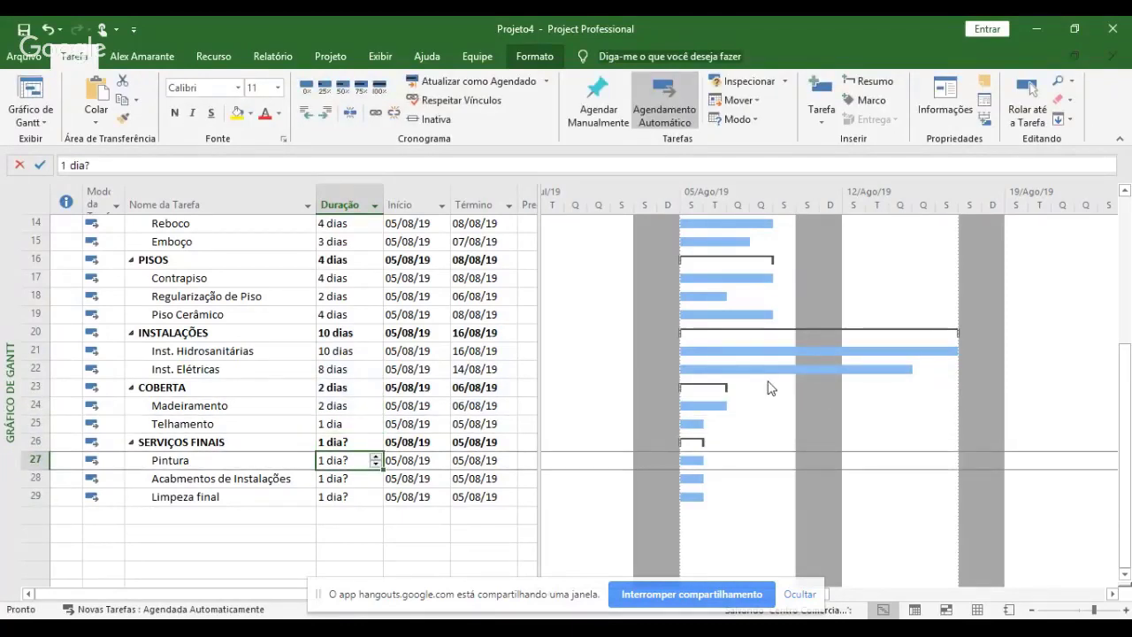
pyautogui.write('2')
pyautogui.press('Return')
pyautogui.write('1')
pyautogui.press('Return')
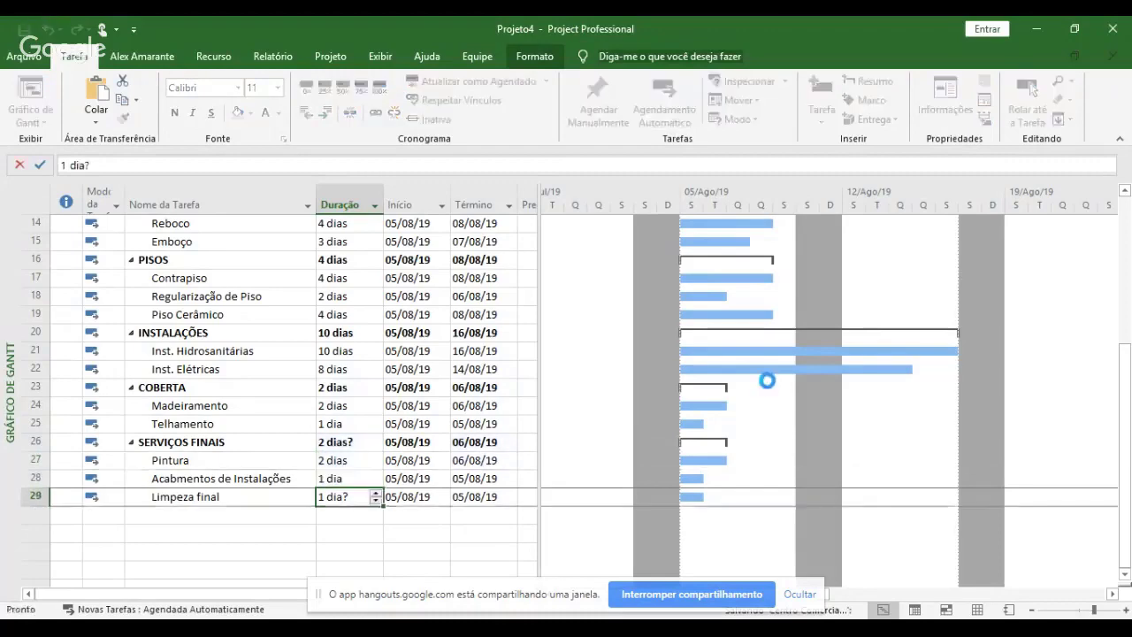
pyautogui.write('1')
pyautogui.press('Return')
# - Review the durations from the end of the list back up to SERVIÇOS PRELIMINARES, including the task name and duration columns
pyautogui.press('Up')
pyautogui.press('Up')
pyautogui.press('Up')
pyautogui.press('Up')
pyautogui.press('Up')
pyautogui.press('Up')
pyautogui.press('Up')
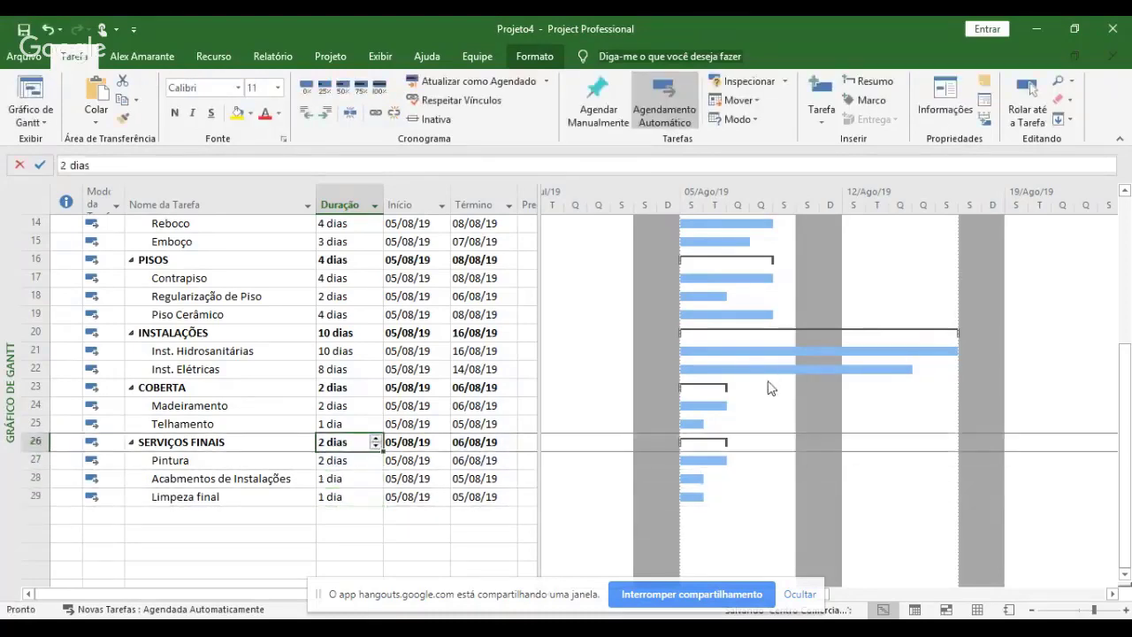
pyautogui.press('Up')
pyautogui.press('Up')
pyautogui.press('Up')
pyautogui.press('Up')
pyautogui.press('Up')
pyautogui.press('Up')
pyautogui.press('Up')
pyautogui.press('Up')
pyautogui.press('Up')
pyautogui.press('Up')
pyautogui.press('Up')
pyautogui.press('Up')
pyautogui.press('Up')
pyautogui.press('Up')
pyautogui.press('Up')
pyautogui.press('Up')
pyautogui.press('Up')
pyautogui.press('Up')
pyautogui.press('Up')
pyautogui.press('Up')
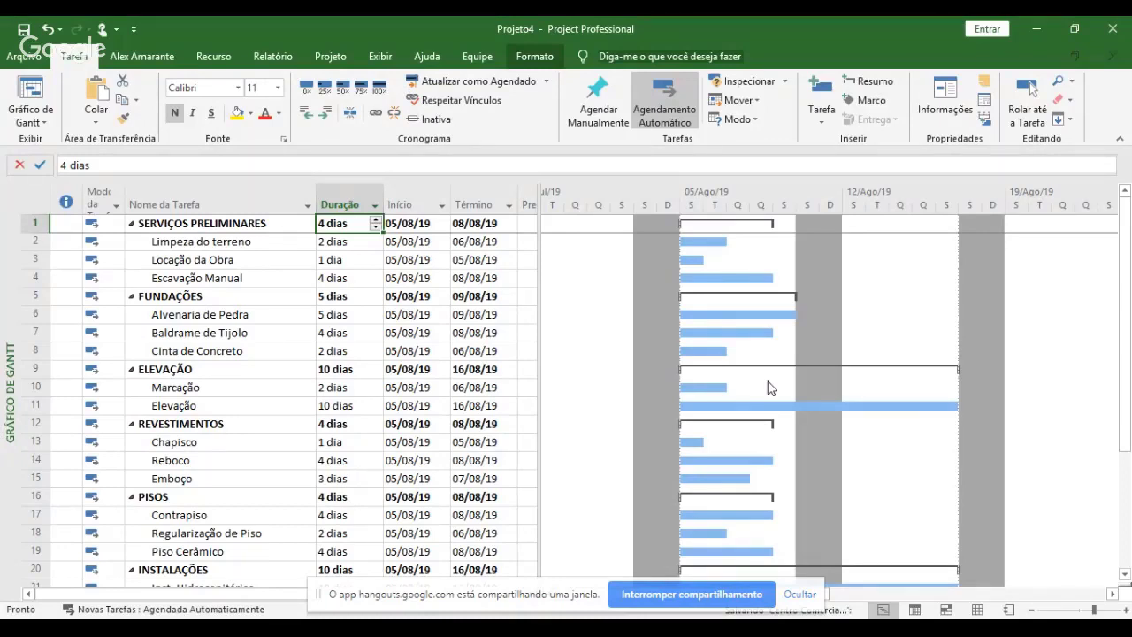
pyautogui.click(222, 192)
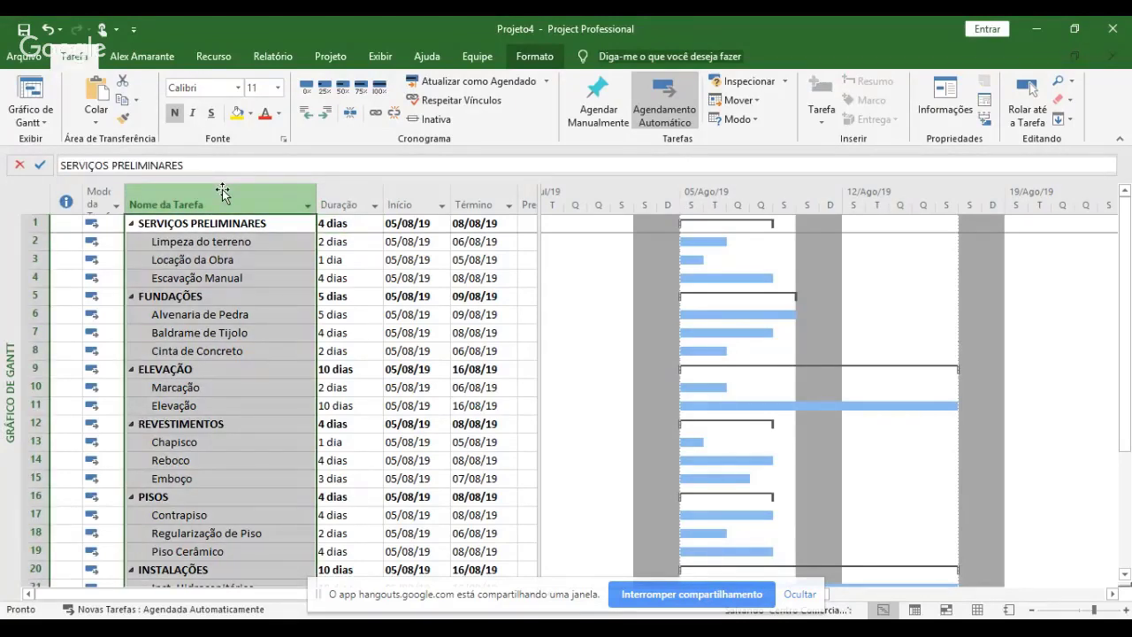
pyautogui.click(344, 199)
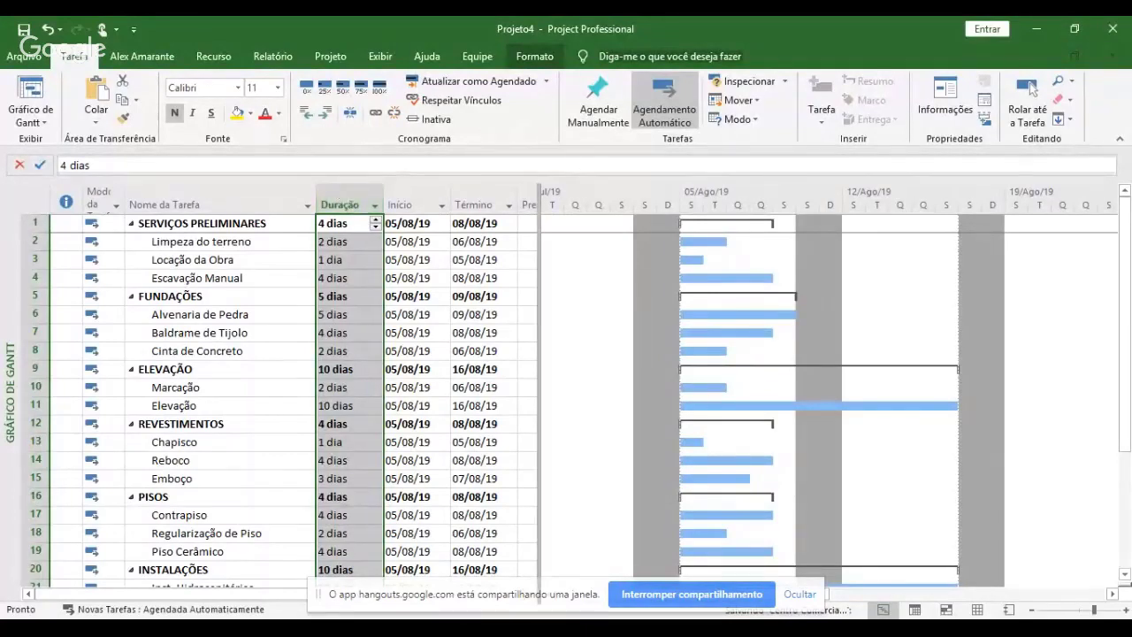
# - Widen the task table beside the Gantt chart to show the full Predecessoras column, and select that column
pyautogui.moveTo(539, 272); pyautogui.dragTo(619, 272)
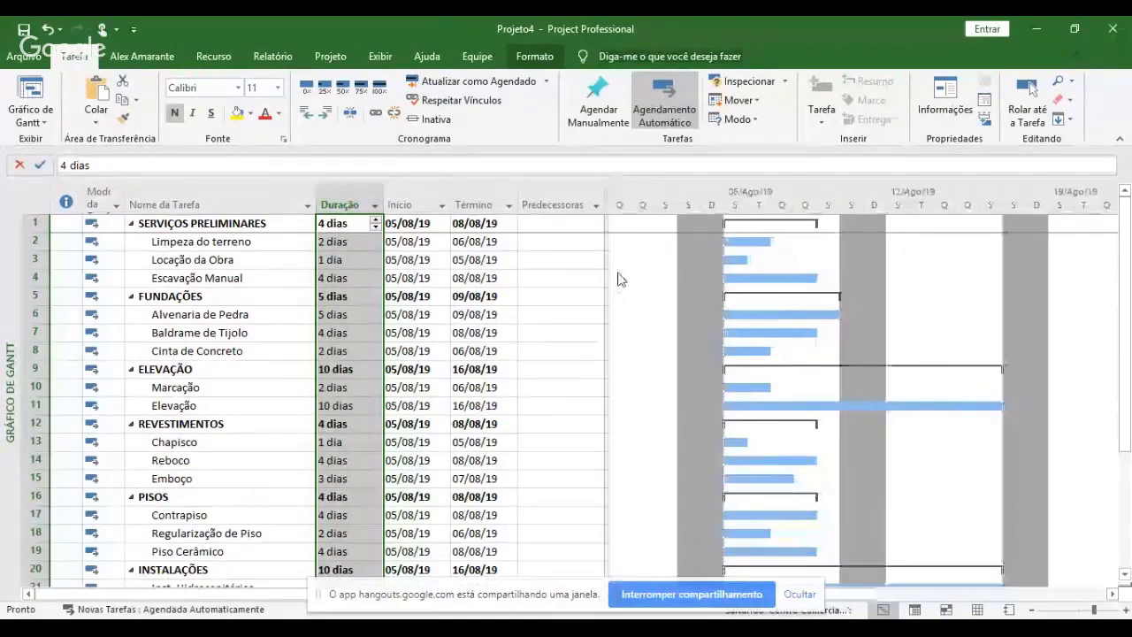
pyautogui.click(216, 249)
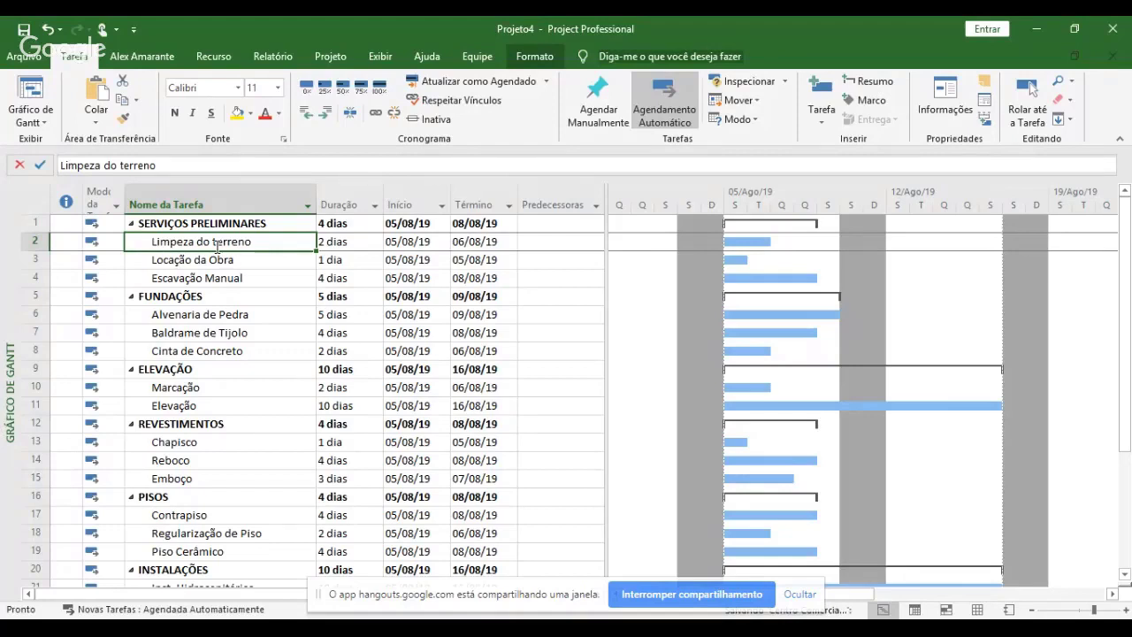
pyautogui.click(548, 201)
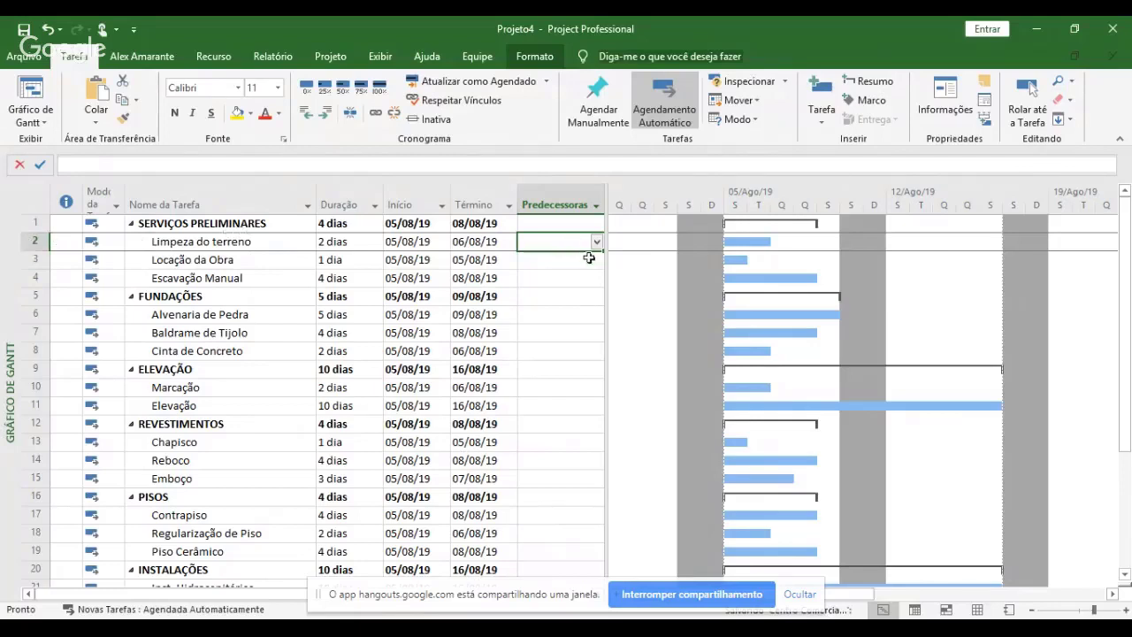
pyautogui.click(561, 266)
pyautogui.click(556, 205)
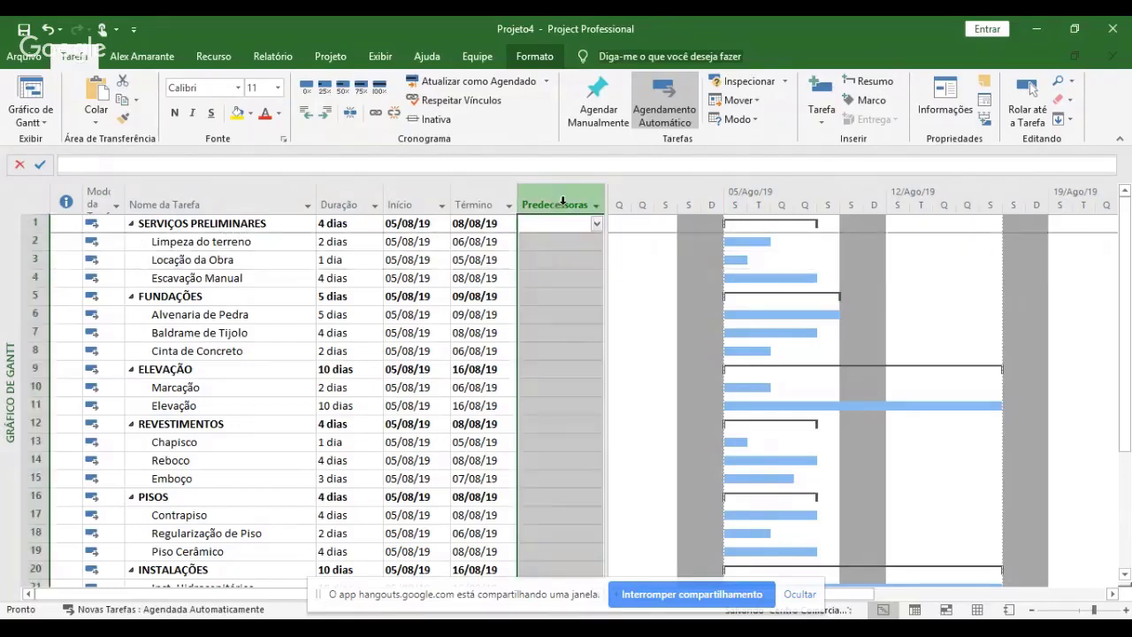
# - Enter task 2 as the predecessor of Locação da Obra and task 3 as the predecessor of Escavação Manual
pyautogui.click(563, 258)
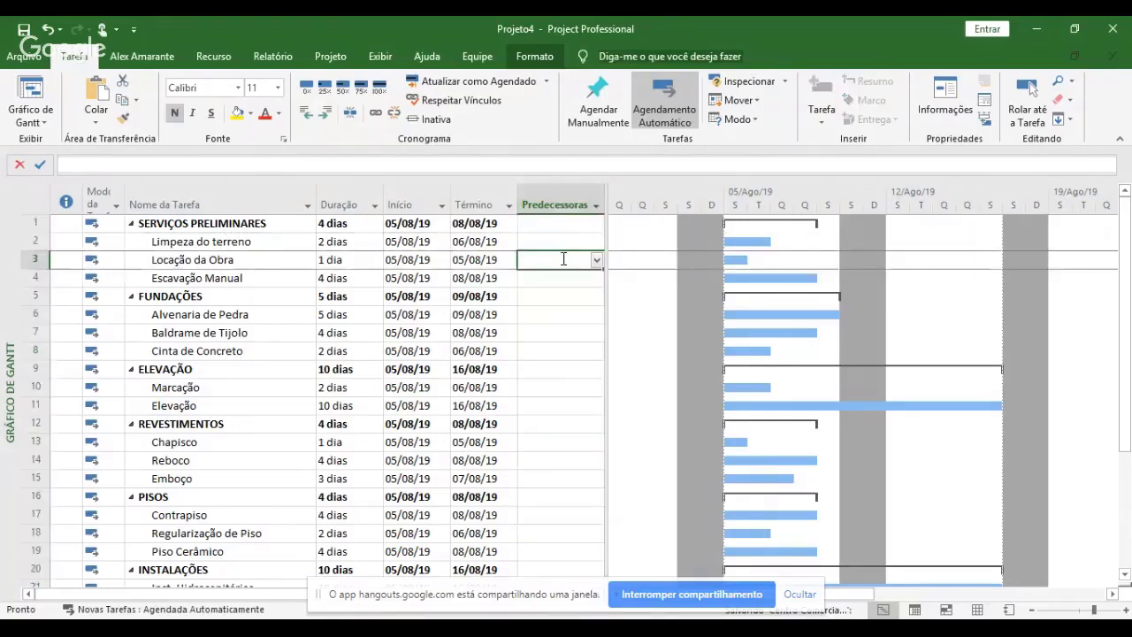
pyautogui.click(47, 262)
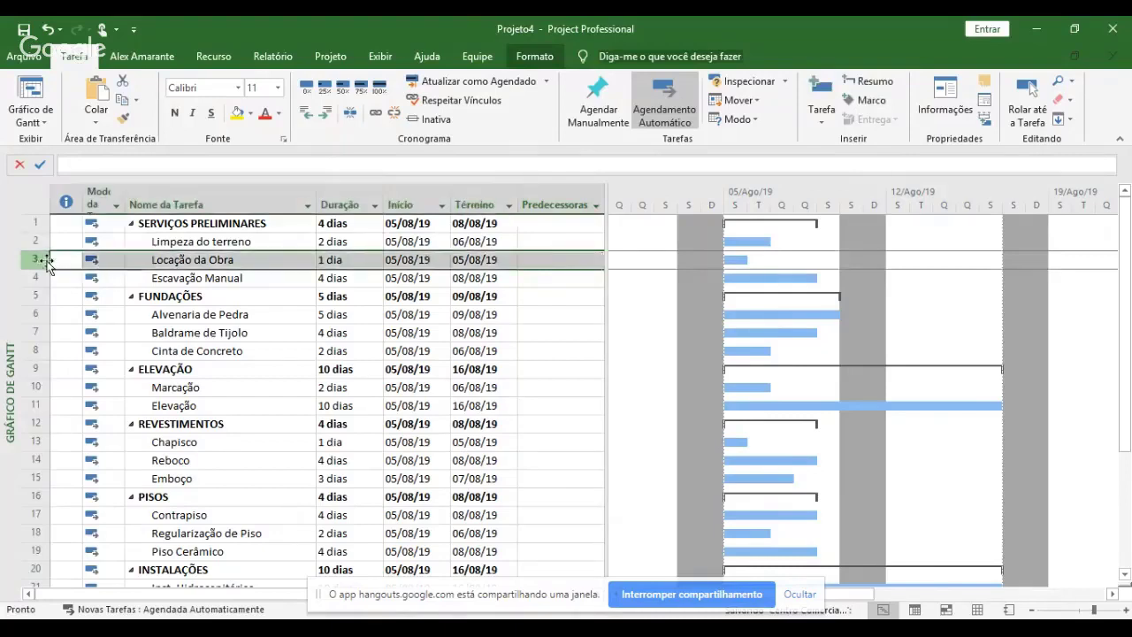
pyautogui.click(552, 262)
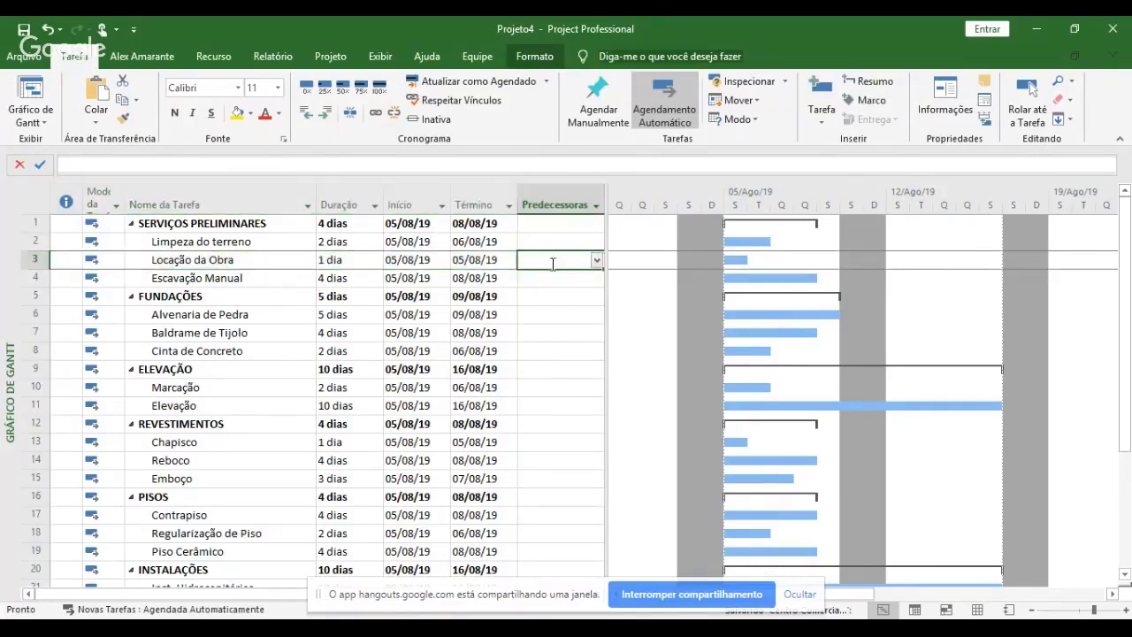
pyautogui.write('2')
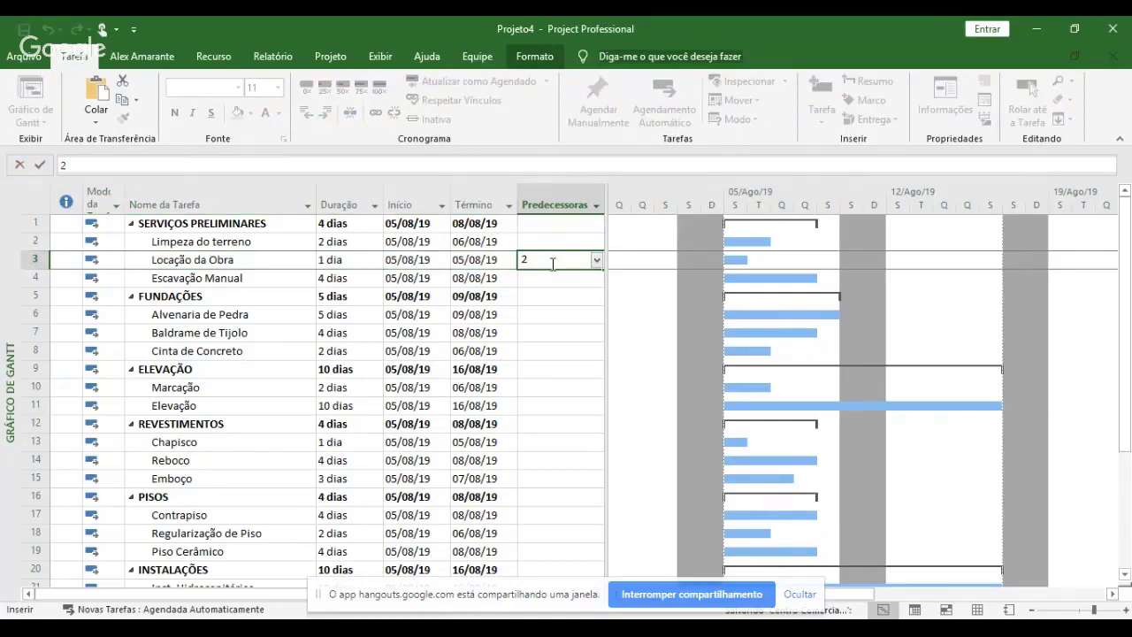
pyautogui.press('Return')
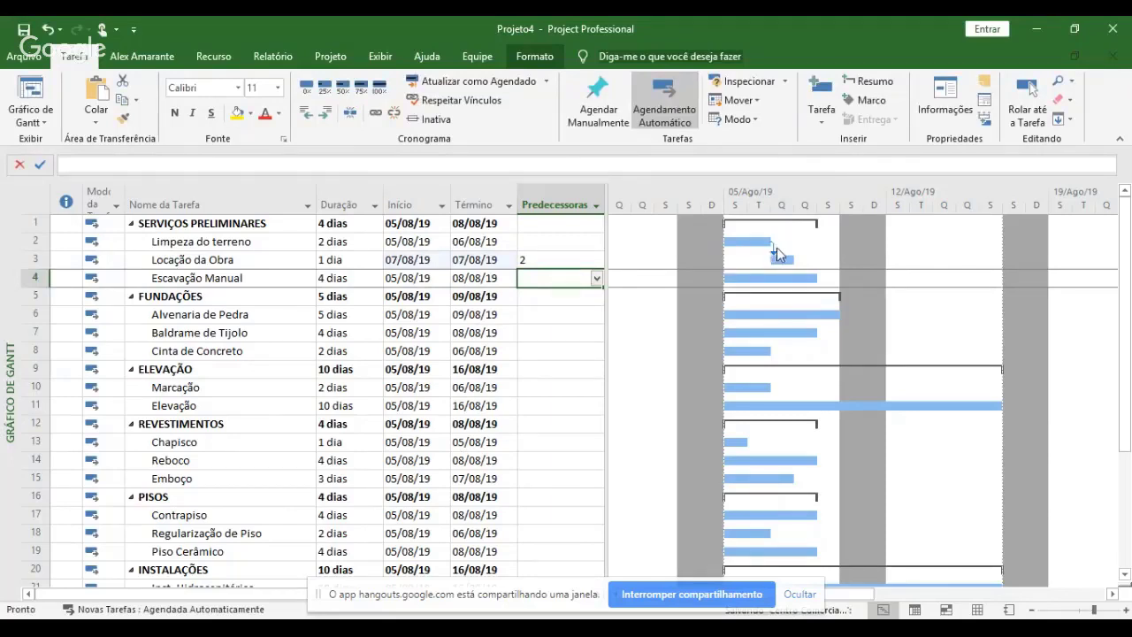
pyautogui.moveTo(775, 253)
pyautogui.write('3')
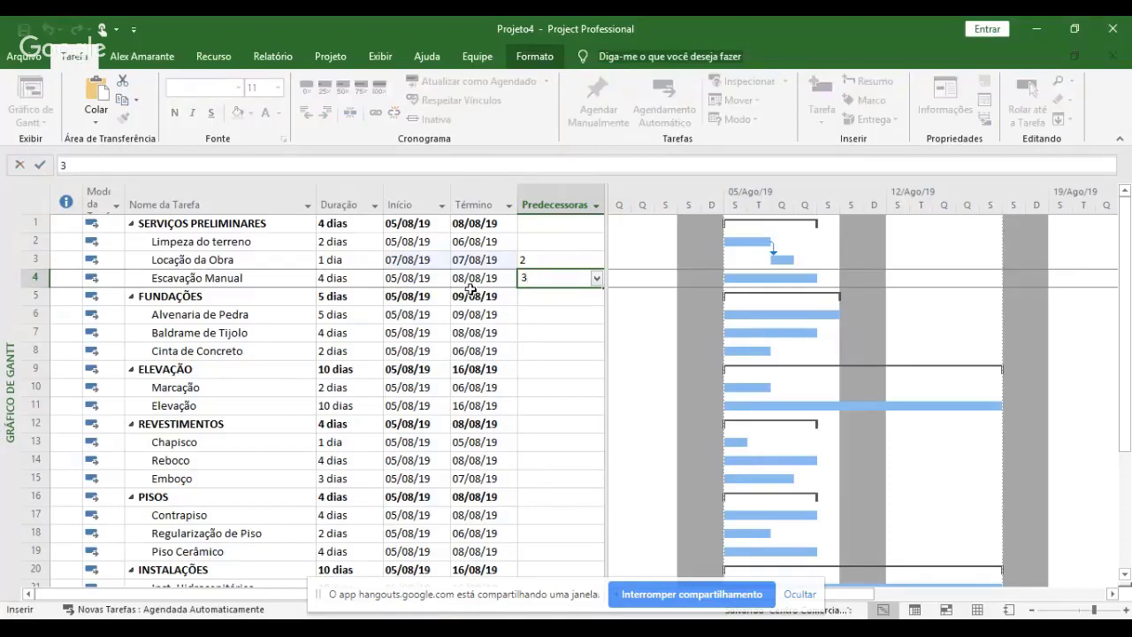
pyautogui.press('Return')
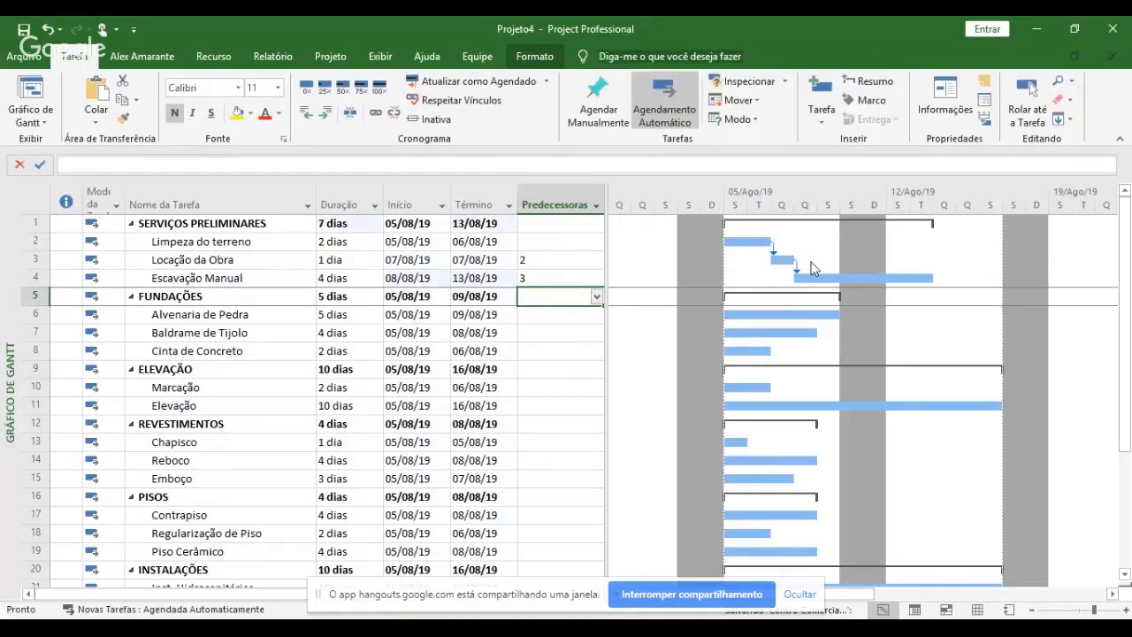
# - Link Escavação Manual to Alvenaria de Pedra as its predecessor using the Link Tasks command
pyautogui.click(35, 223)
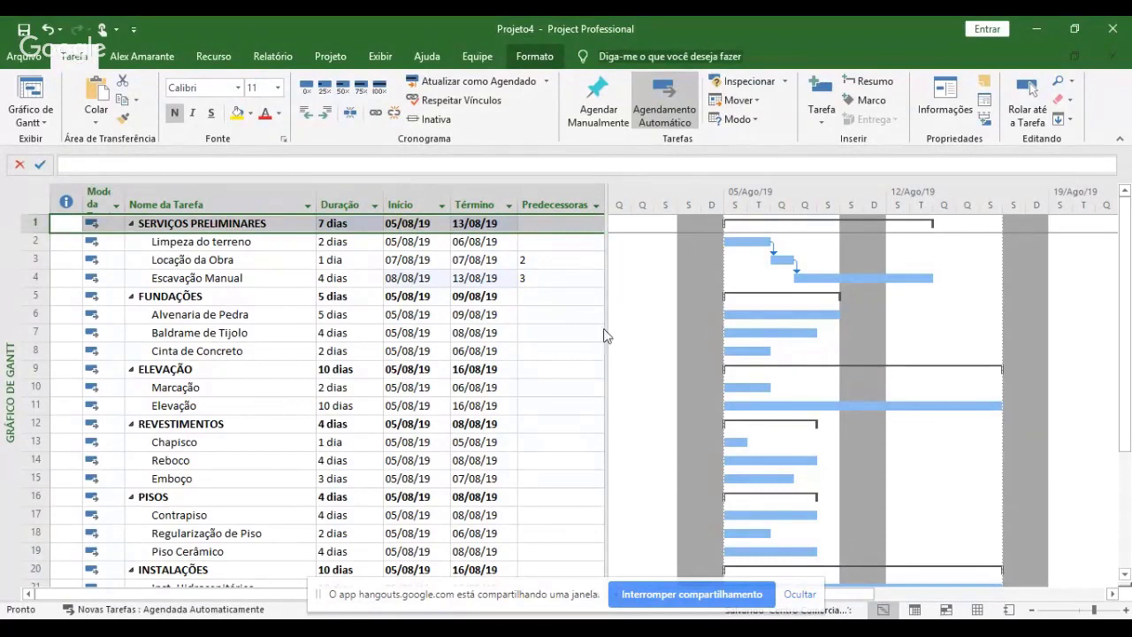
pyautogui.click(553, 318)
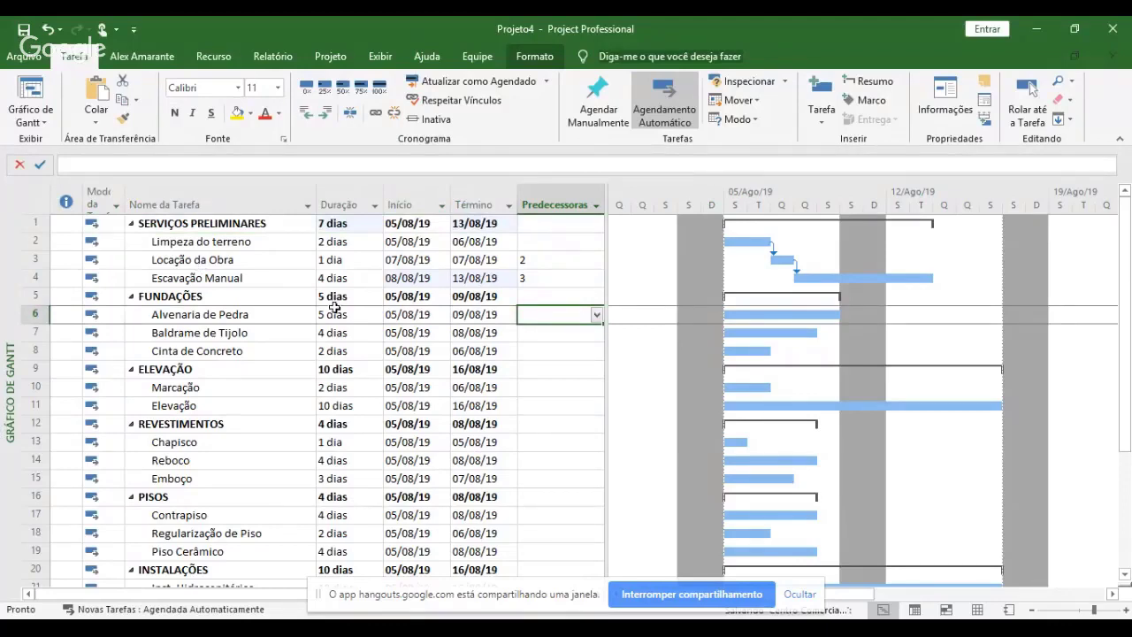
pyautogui.click(212, 279)
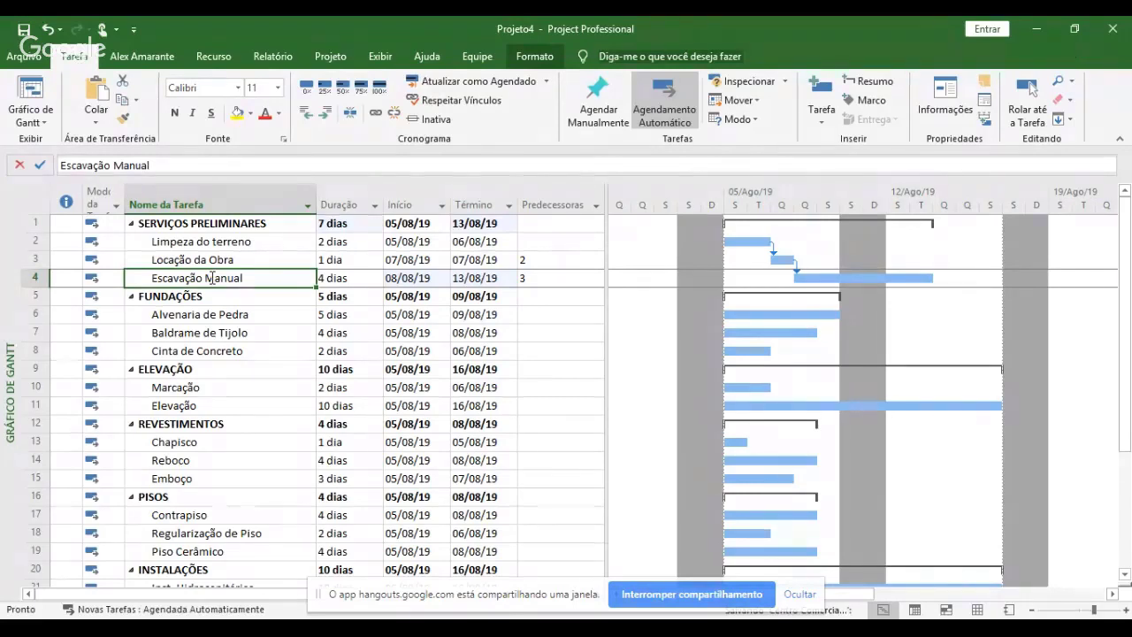
pyautogui.click(242, 315)
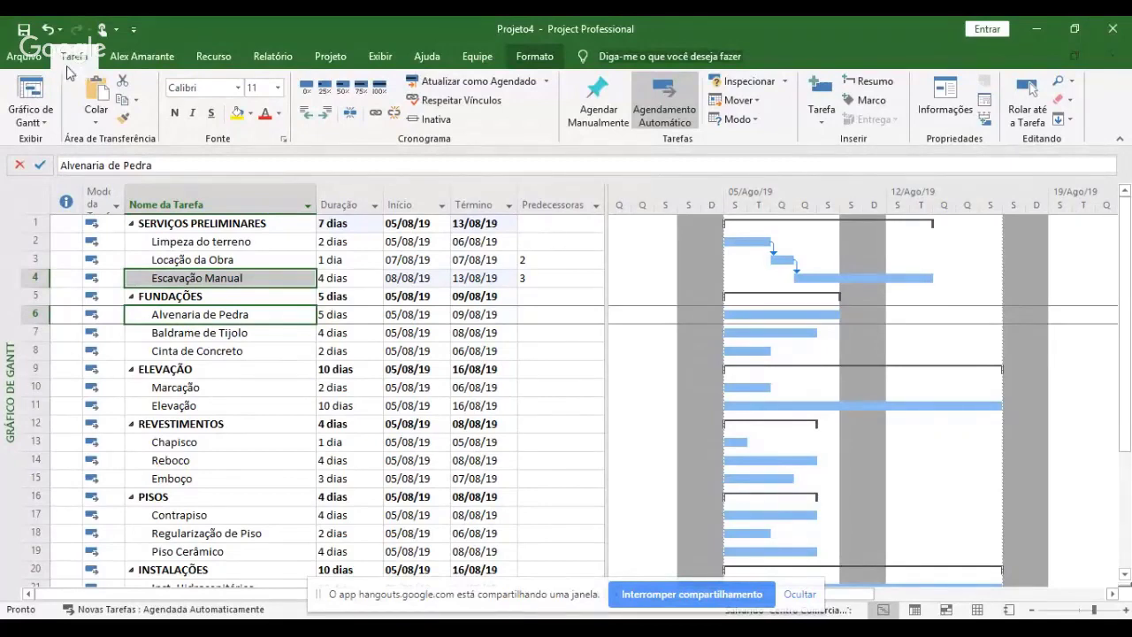
pyautogui.click(376, 115)
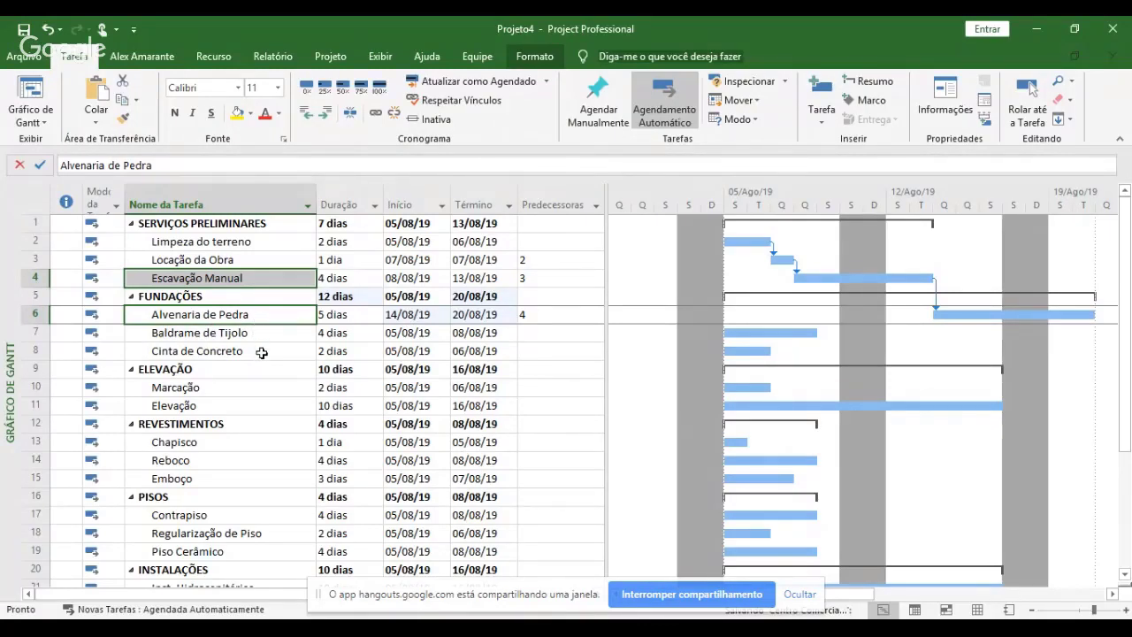
# - Link the FUNDAÇÕES subtasks Alvenaria de Pedra, Baldrame de Tijolo and Cinta de Concreto in sequence
pyautogui.click(205, 314)
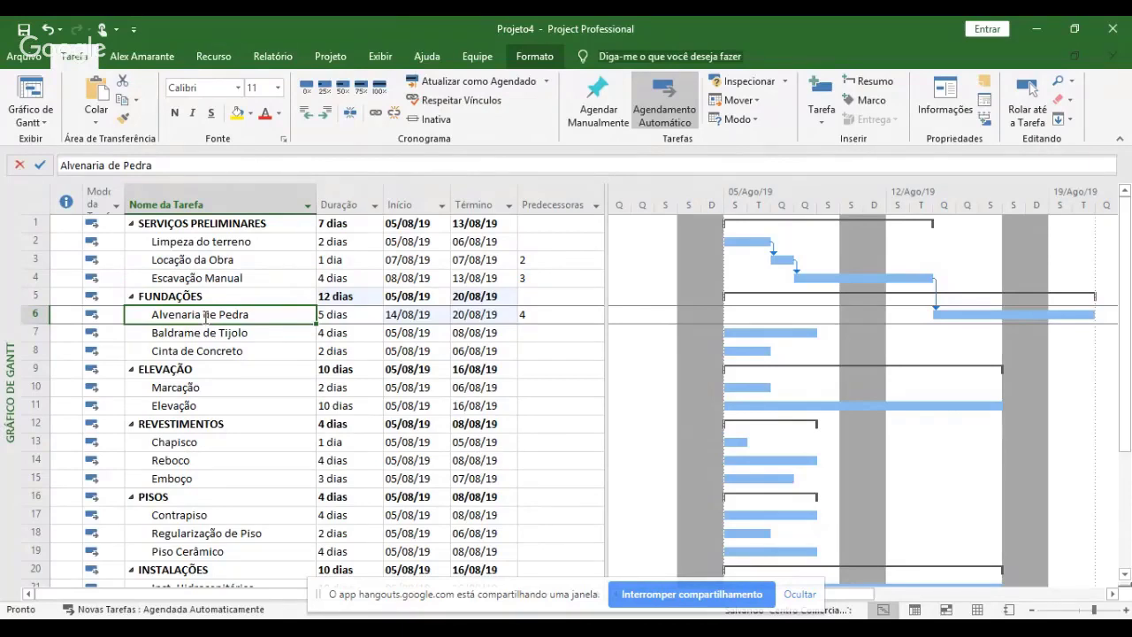
pyautogui.hotkey('shift', 'Down')
pyautogui.hotkey('shift', 'Down')
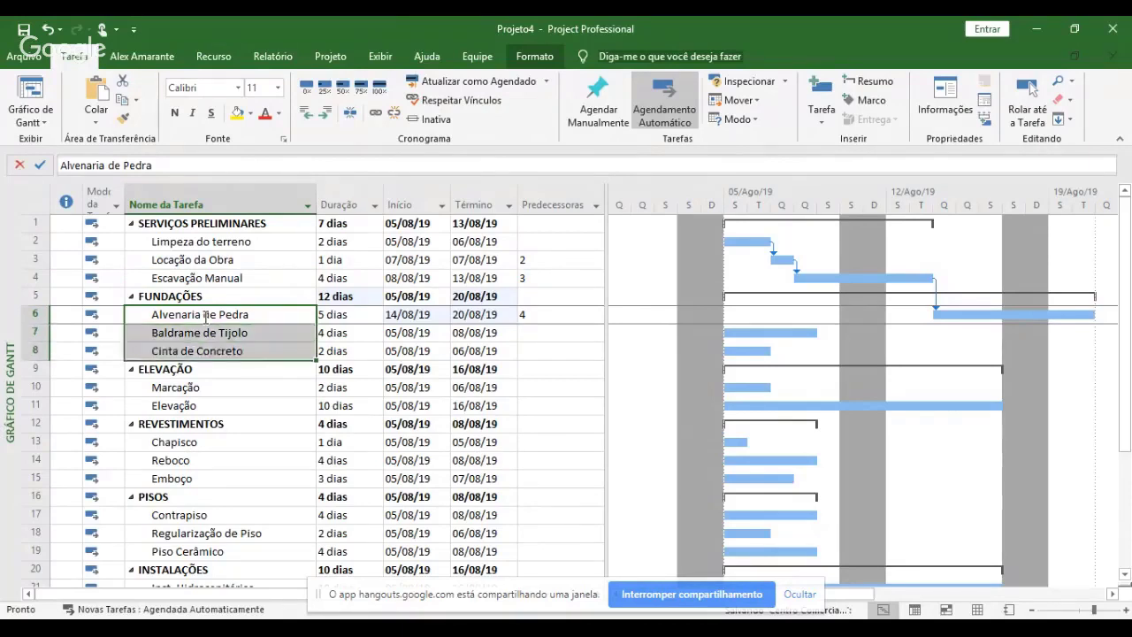
pyautogui.click(257, 382)
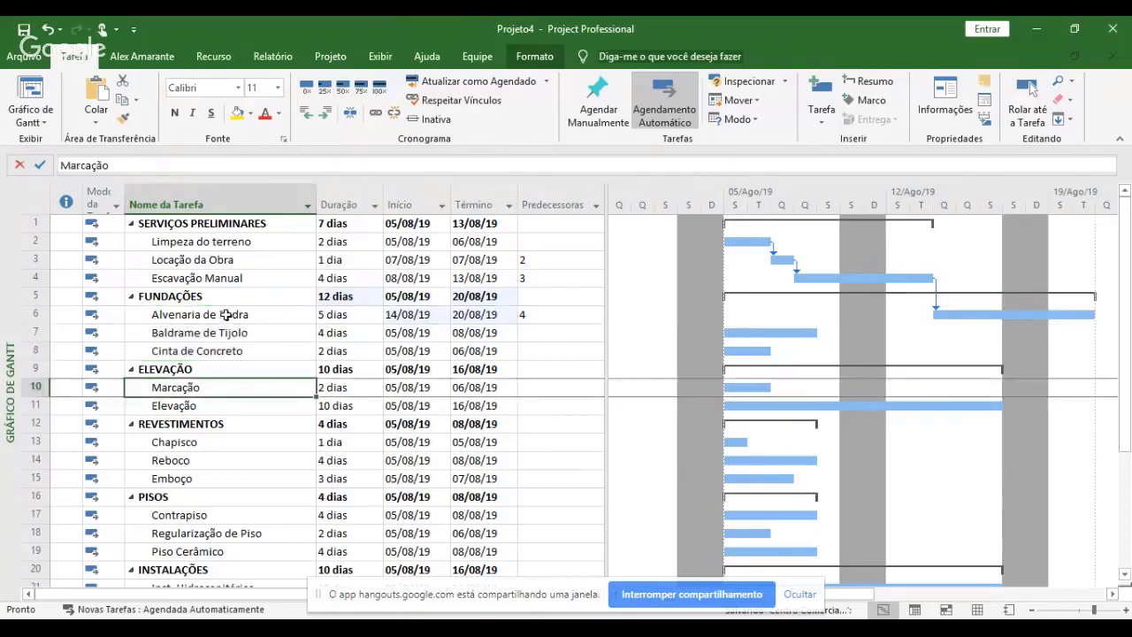
pyautogui.moveTo(226, 315); pyautogui.dragTo(227, 349)
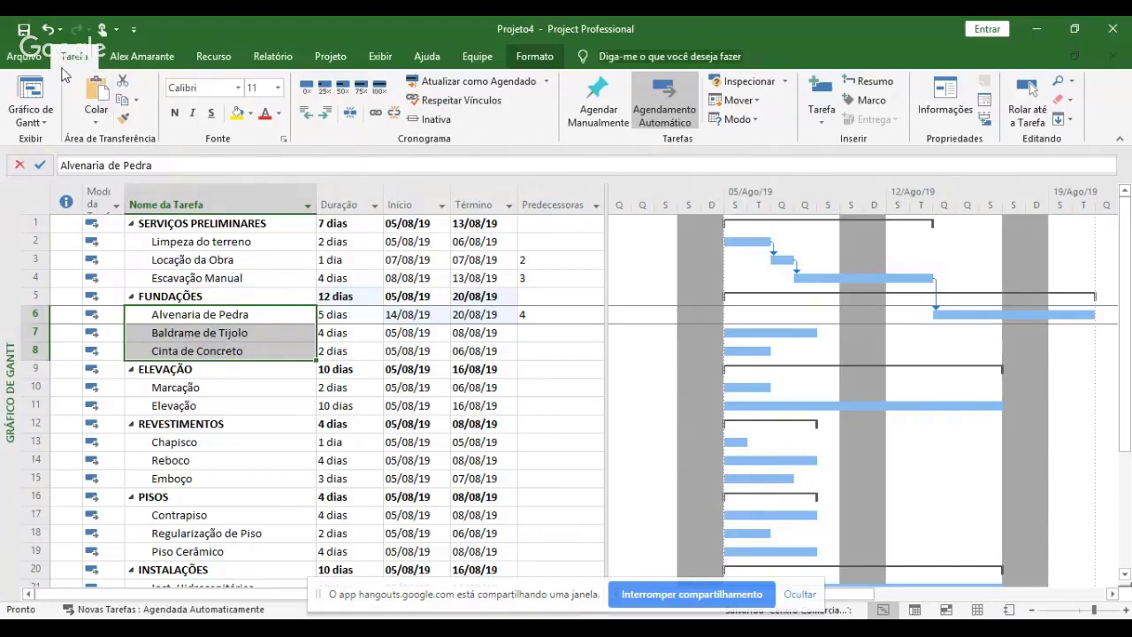
pyautogui.click(376, 113)
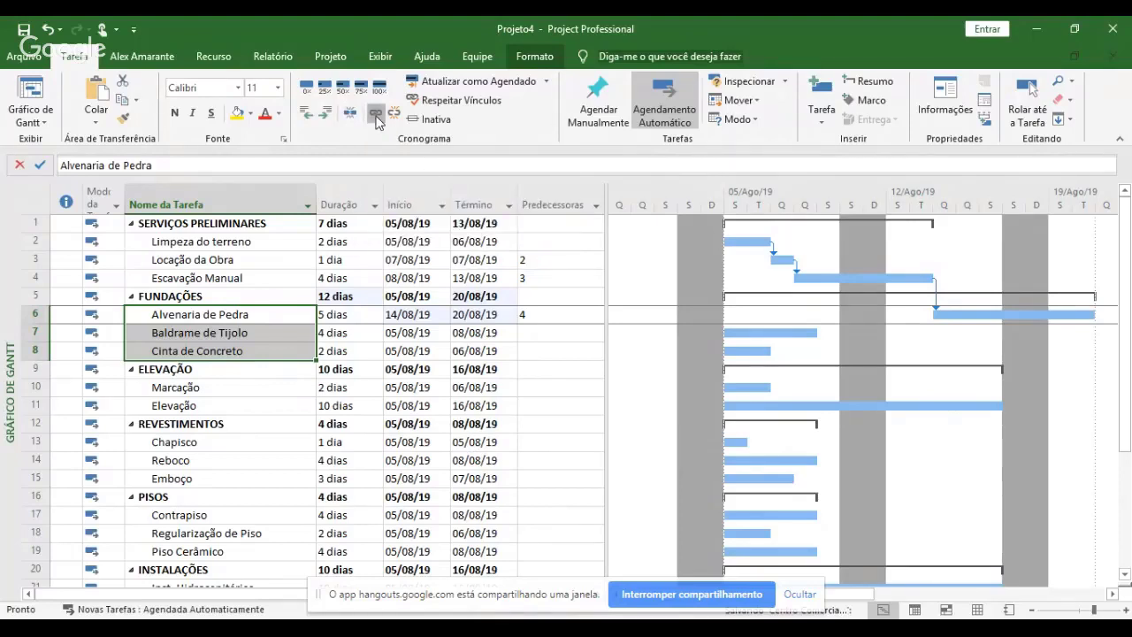
pyautogui.click(1113, 594)
pyautogui.click(1113, 595)
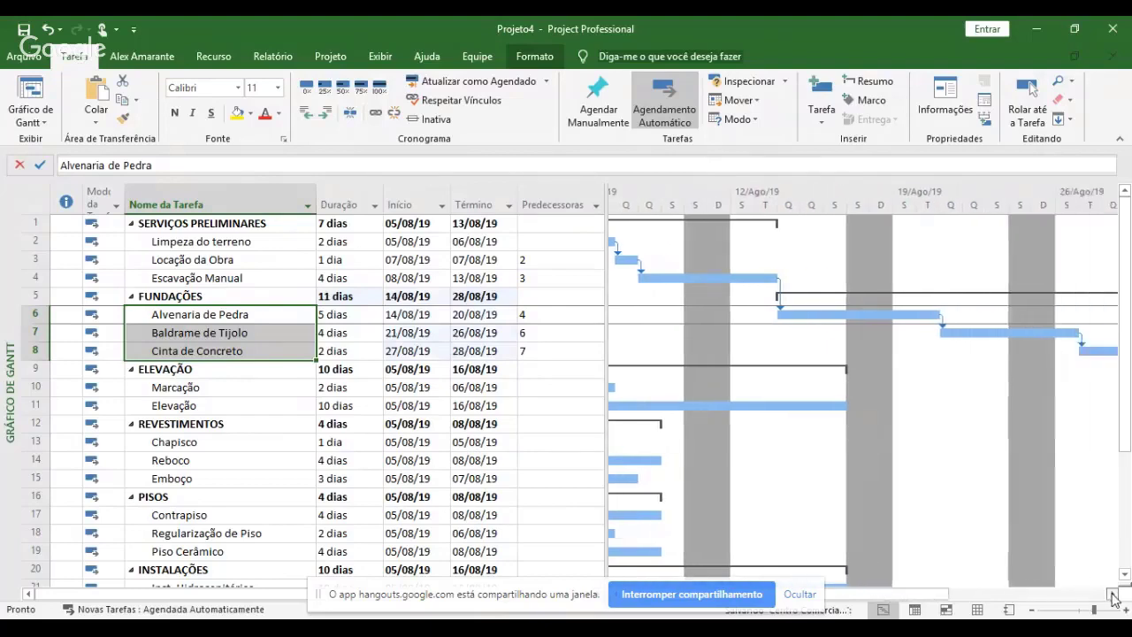
# - Link Cinta de Concreto, Marcação, Elevação, Chapisco and Reboco as a sequential chain of predecessors
pyautogui.click(1113, 595)
pyautogui.click(1112, 595)
pyautogui.click(1113, 595)
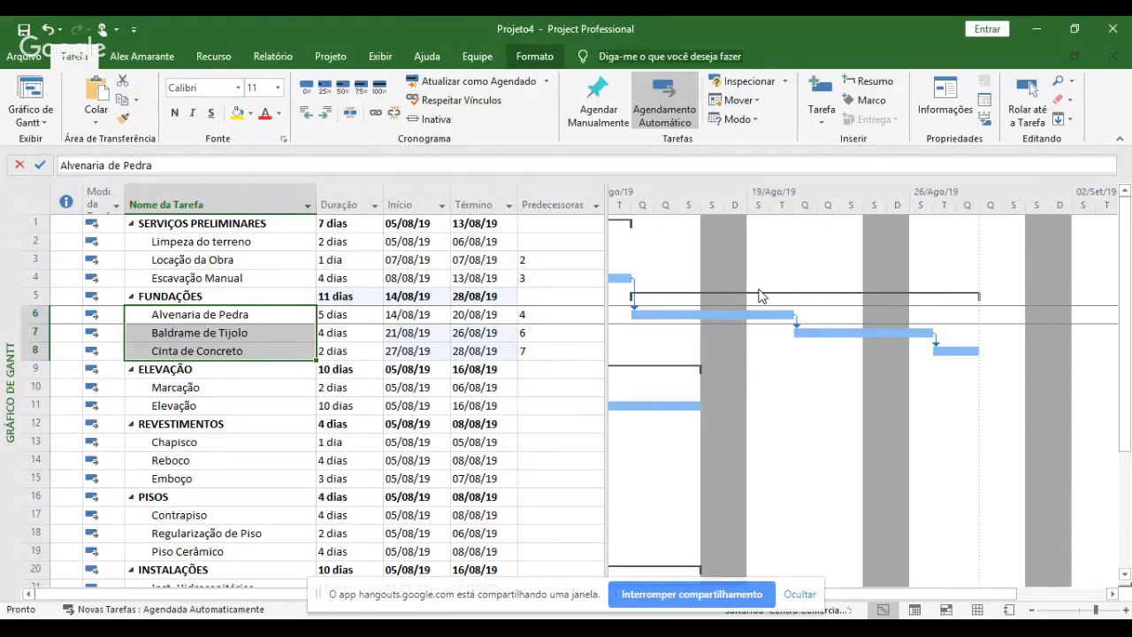
pyautogui.click(1125, 577)
pyautogui.click(1125, 577)
pyautogui.click(1125, 576)
pyautogui.click(1125, 577)
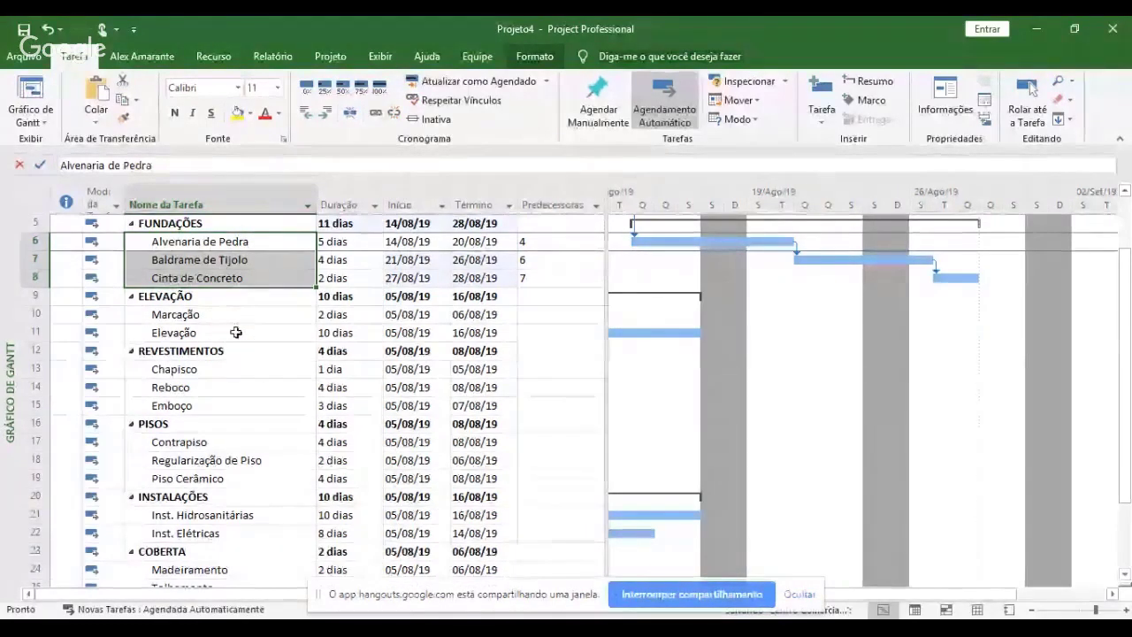
pyautogui.click(218, 277)
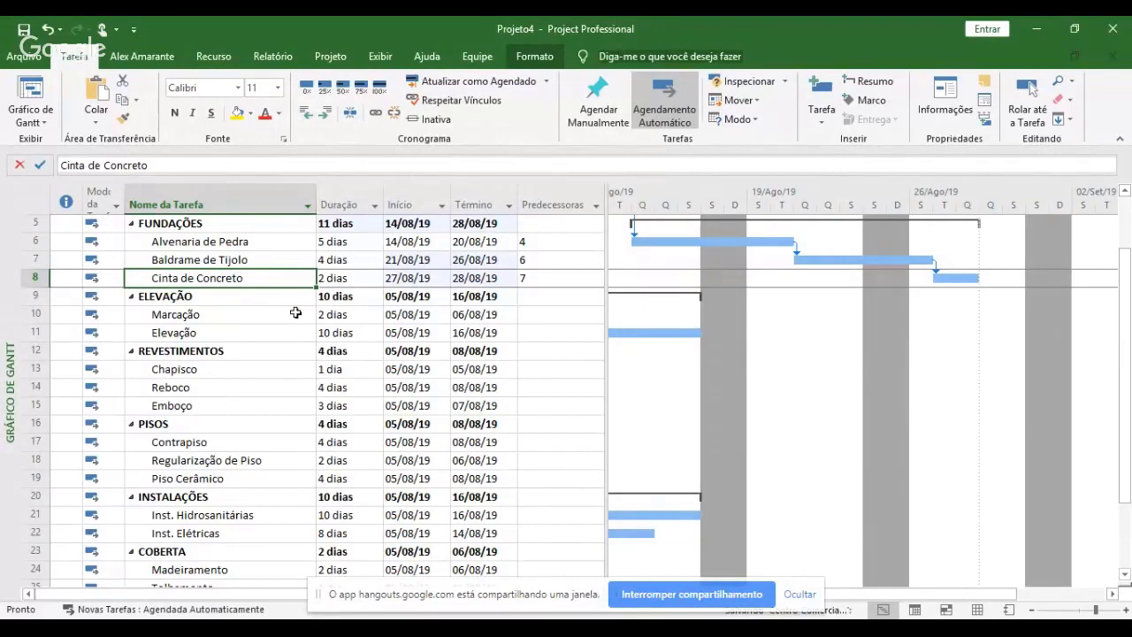
pyautogui.click(226, 316)
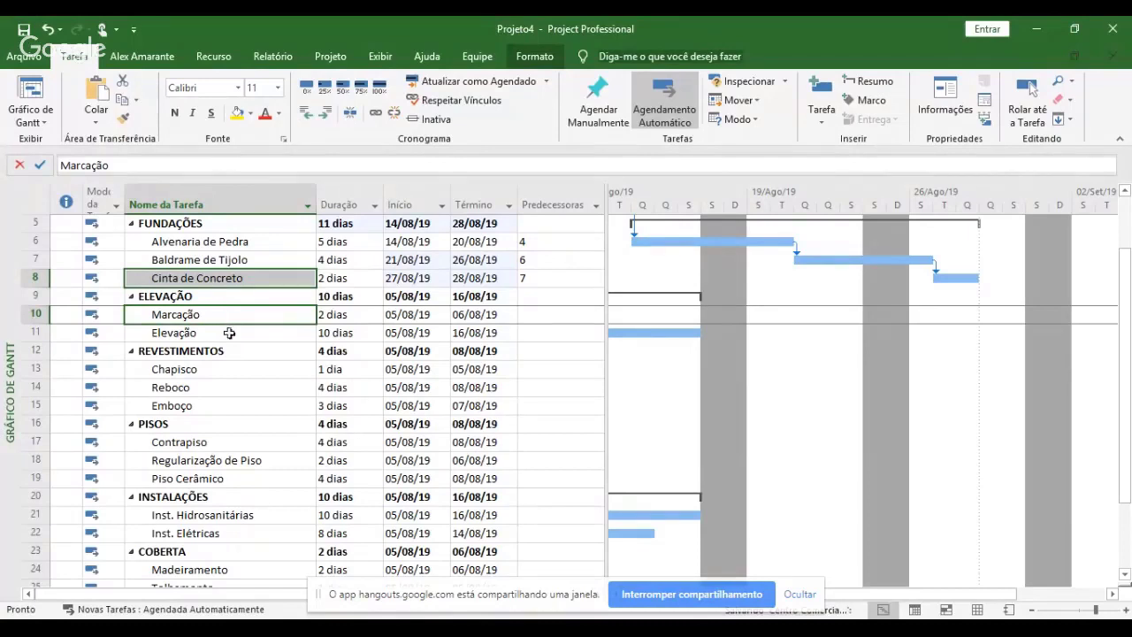
pyautogui.keyDown('ctrl'); pyautogui.click(229, 332); pyautogui.keyUp('ctrl')
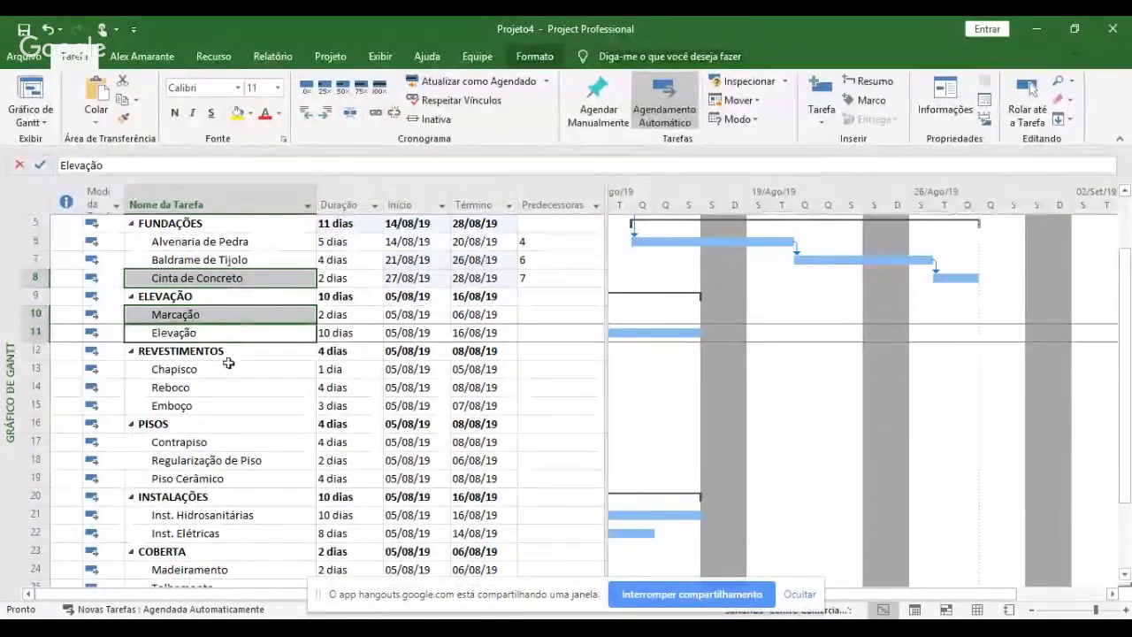
pyautogui.keyDown('ctrl'); pyautogui.click(226, 369); pyautogui.keyUp('ctrl')
pyautogui.keyDown('ctrl'); pyautogui.click(232, 387); pyautogui.keyUp('ctrl')
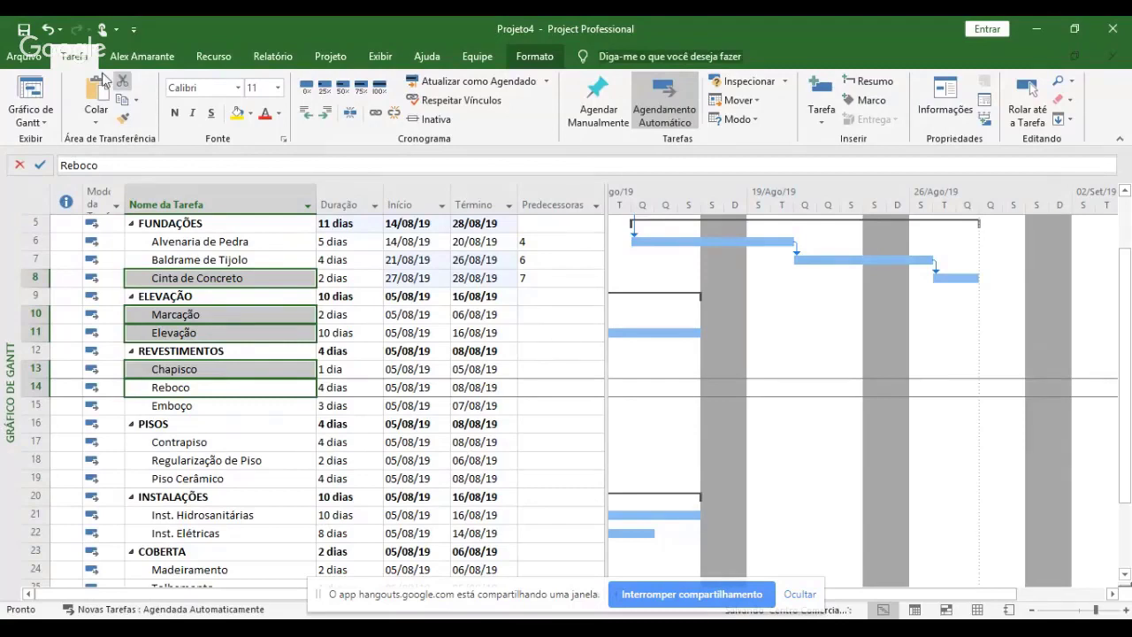
pyautogui.click(375, 113)
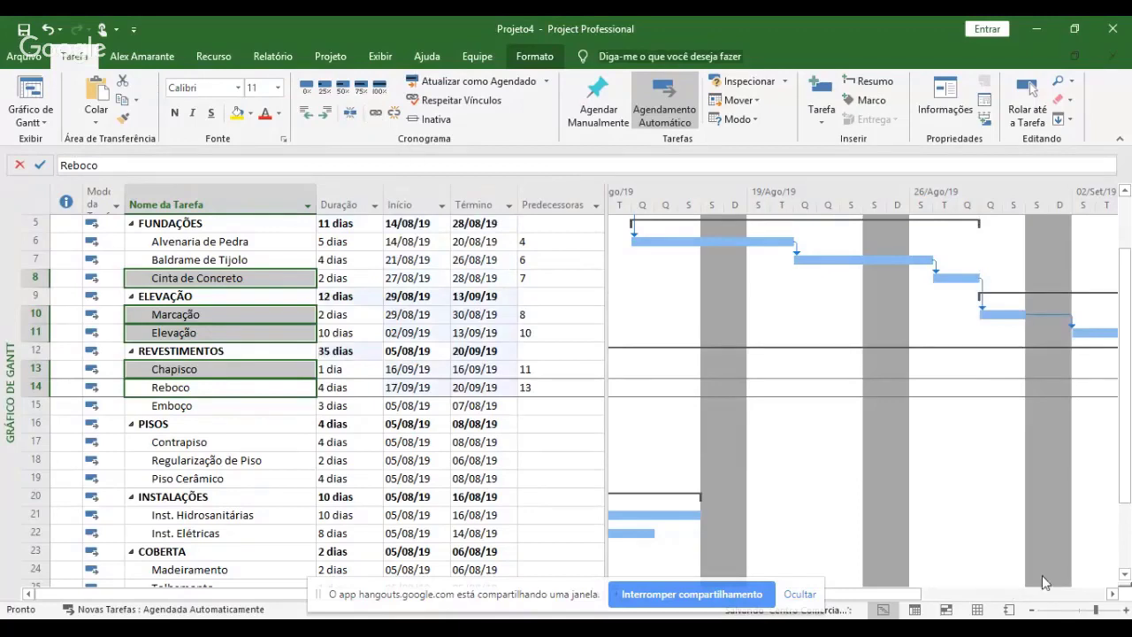
# - Check the linked bars from Cinta de Concreto through Reboco in the Gantt chart, and undo that linking
pyautogui.click(1113, 594)
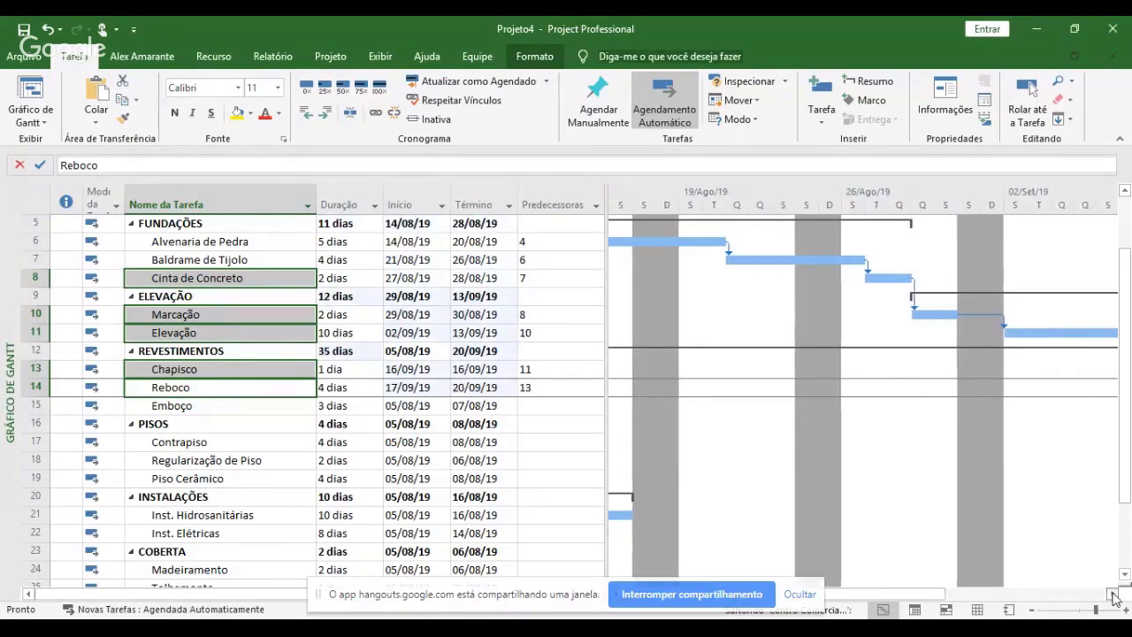
pyautogui.click(1112, 594)
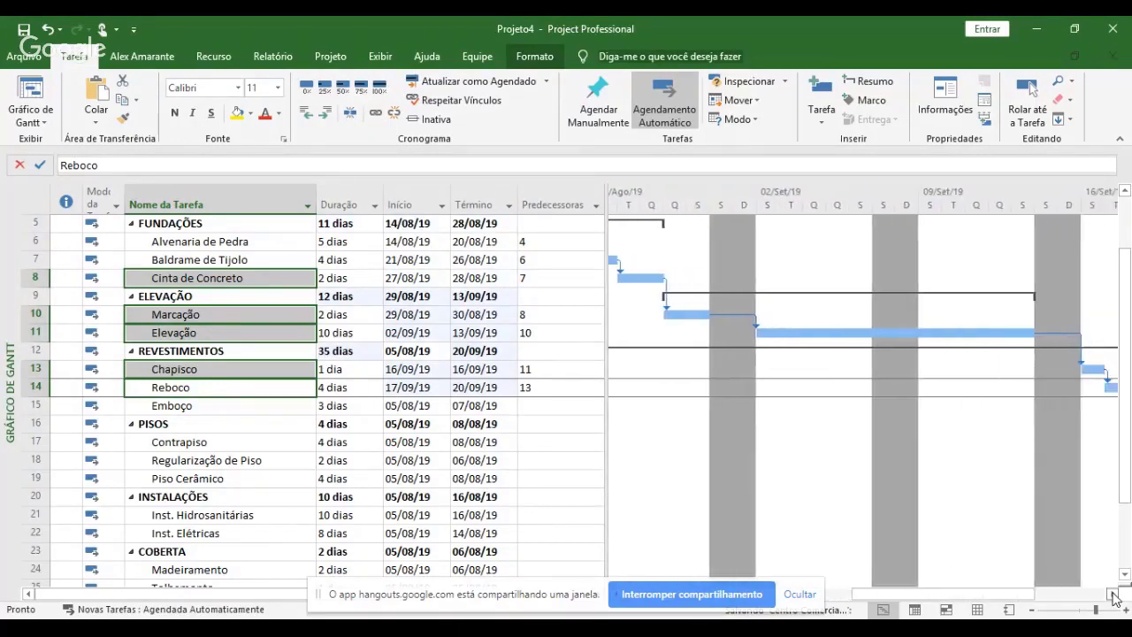
pyautogui.click(1112, 594)
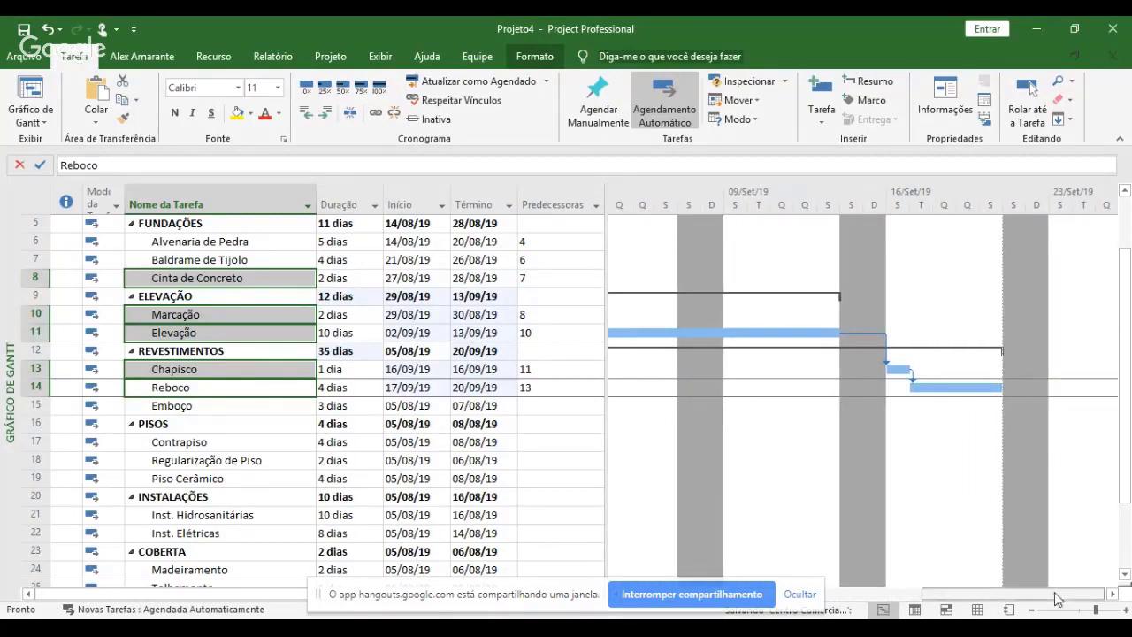
pyautogui.moveTo(1042, 597); pyautogui.dragTo(949, 596)
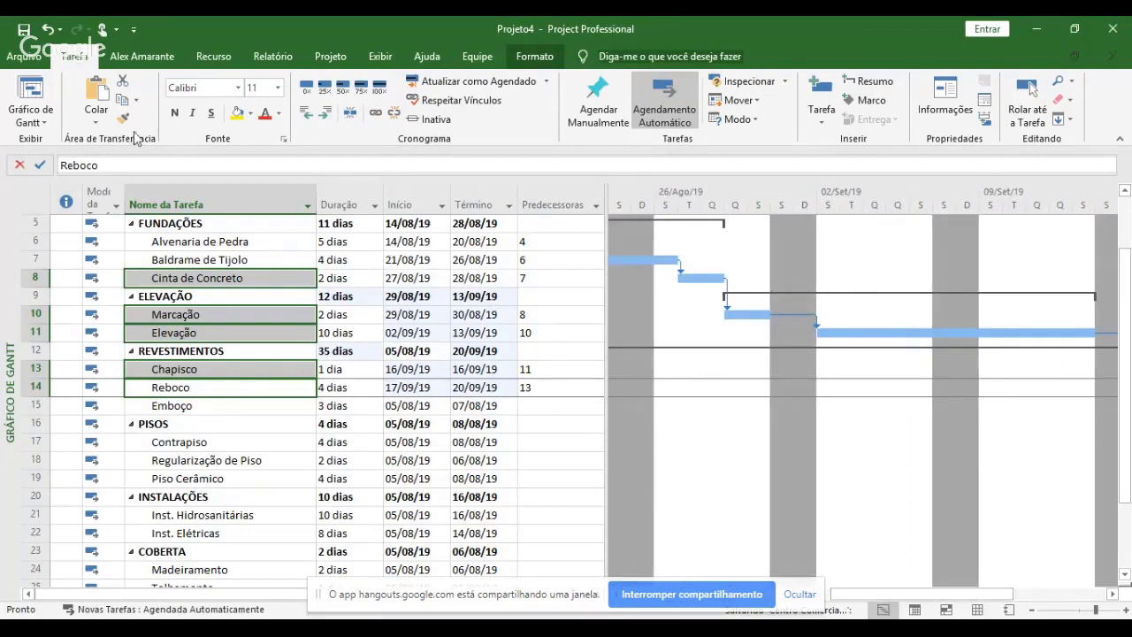
pyautogui.click(48, 31)
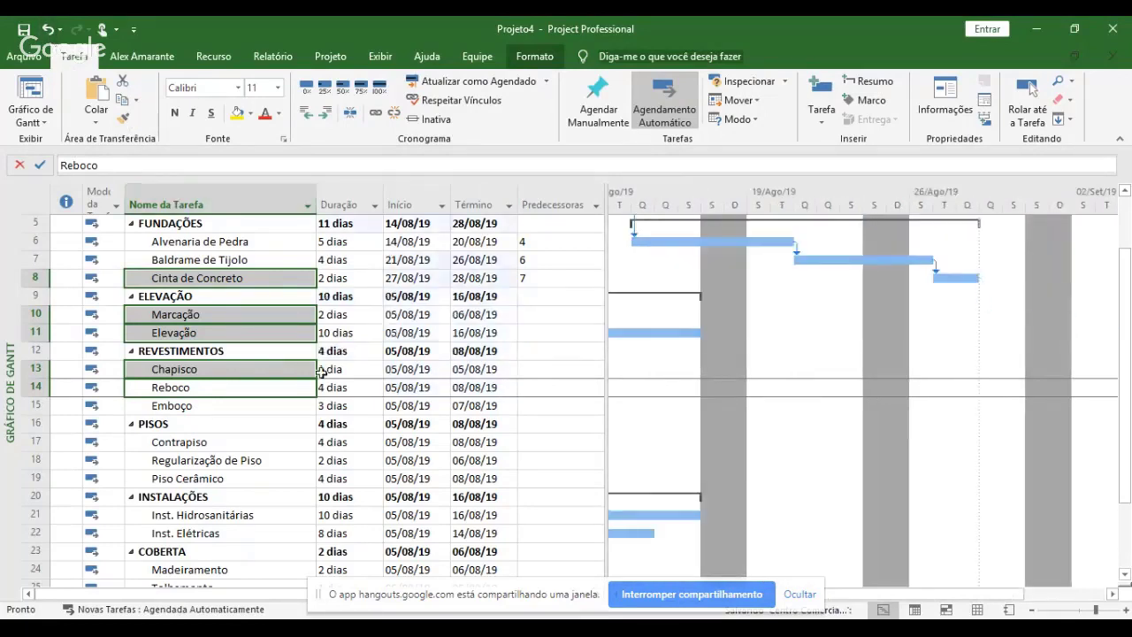
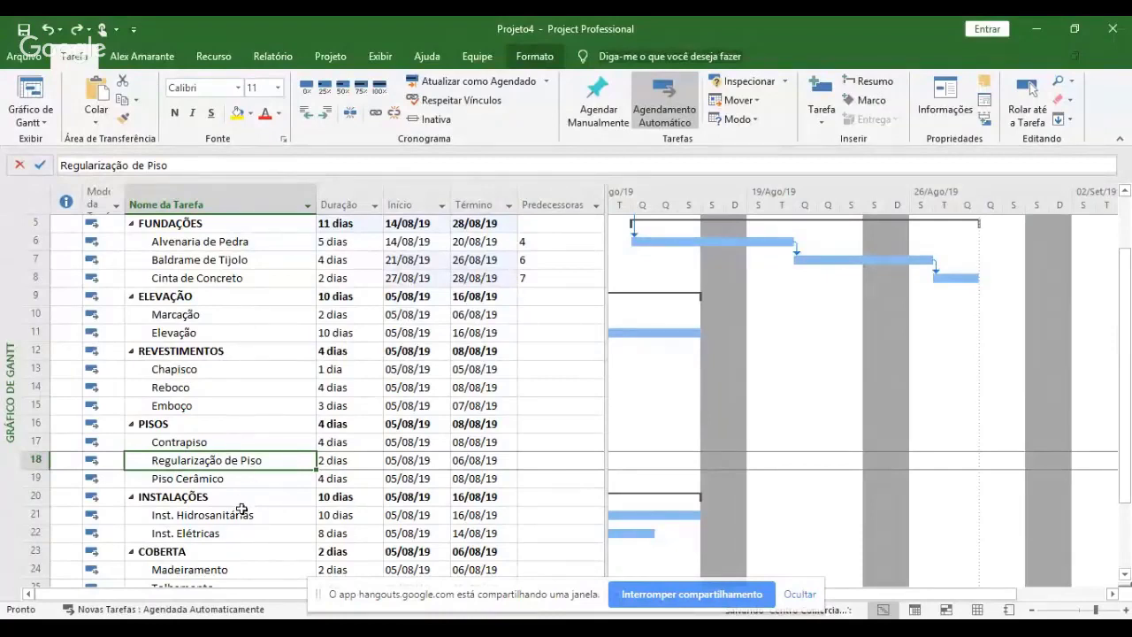
# - Link tasks out of list order: Cinta de Concreto, Contrapiso, Marcação, Reboco, Chapisco and Emboço
pyautogui.click(235, 279)
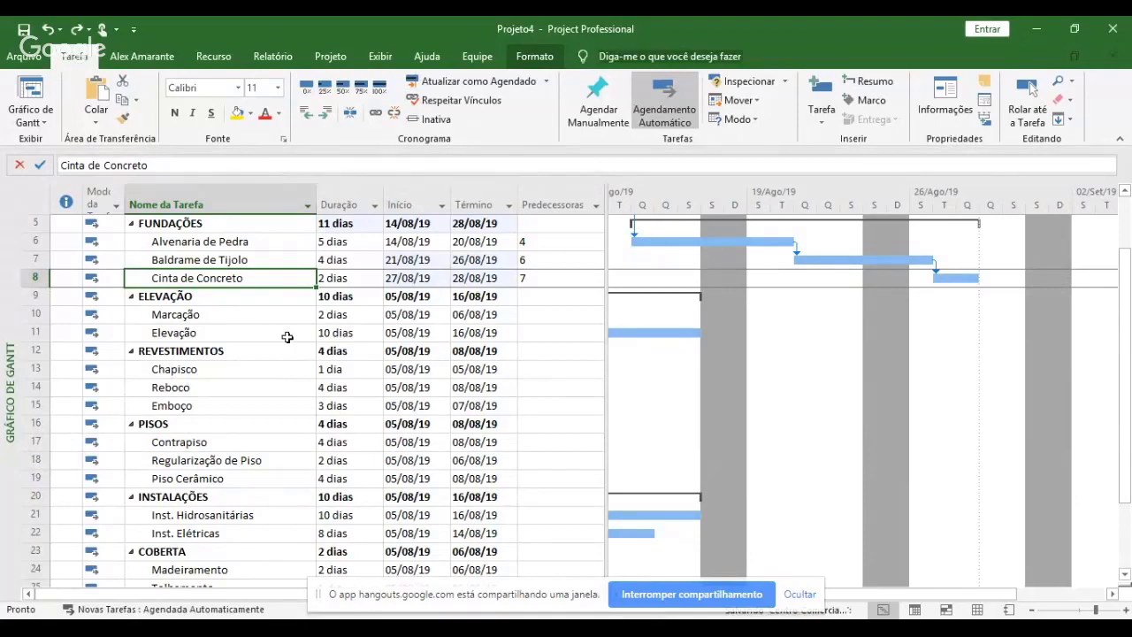
pyautogui.keyDown('ctrl'); pyautogui.click(252, 444); pyautogui.keyUp('ctrl')
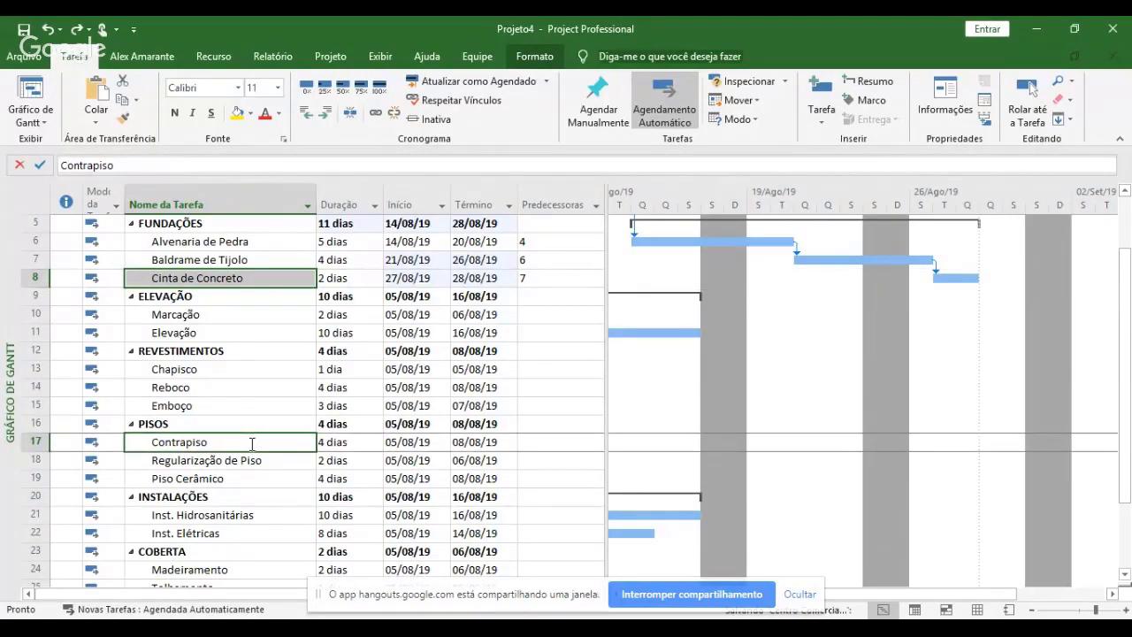
pyautogui.keyDown('ctrl'); pyautogui.click(219, 318); pyautogui.keyUp('ctrl')
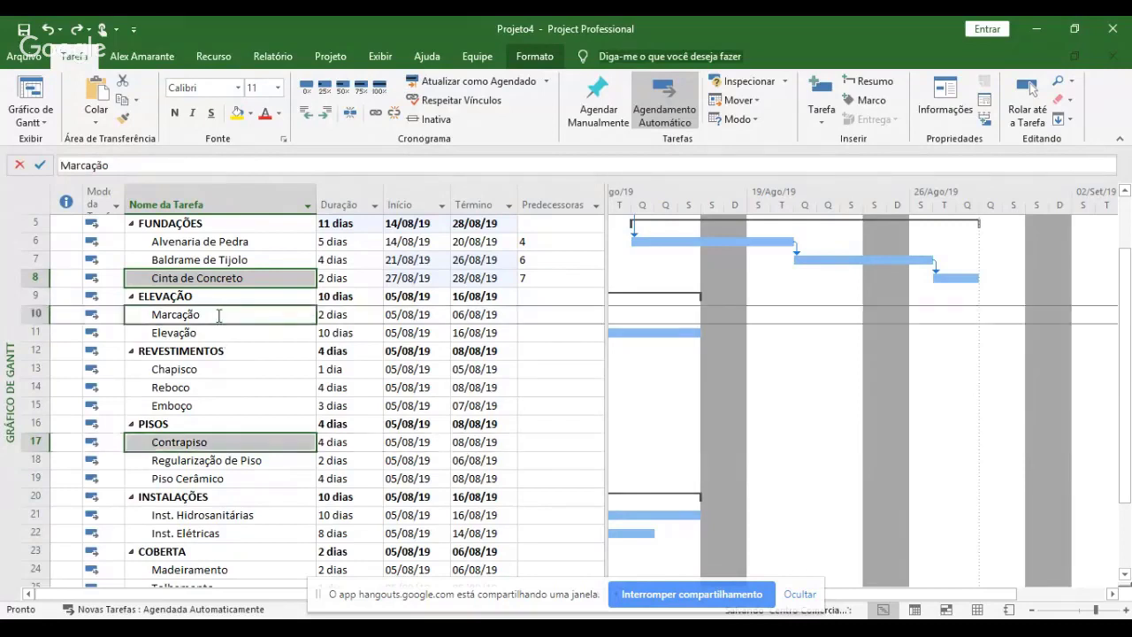
pyautogui.keyDown('ctrl'); pyautogui.click(223, 386); pyautogui.keyUp('ctrl')
pyautogui.keyDown('ctrl'); pyautogui.click(229, 370); pyautogui.keyUp('ctrl')
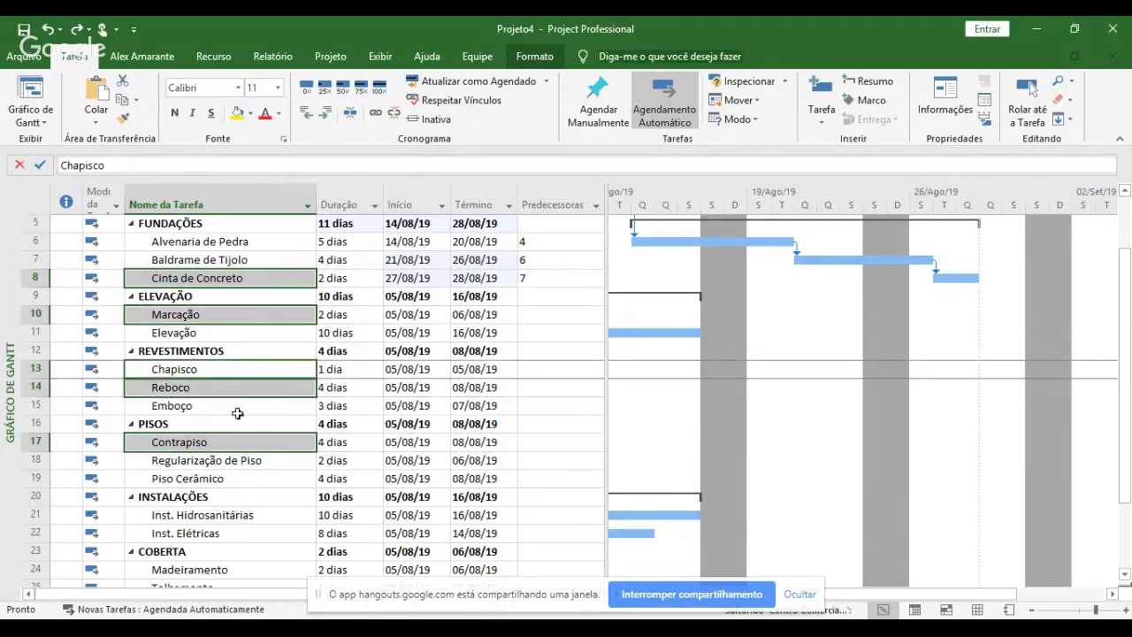
pyautogui.keyDown('ctrl'); pyautogui.click(239, 406); pyautogui.keyUp('ctrl')
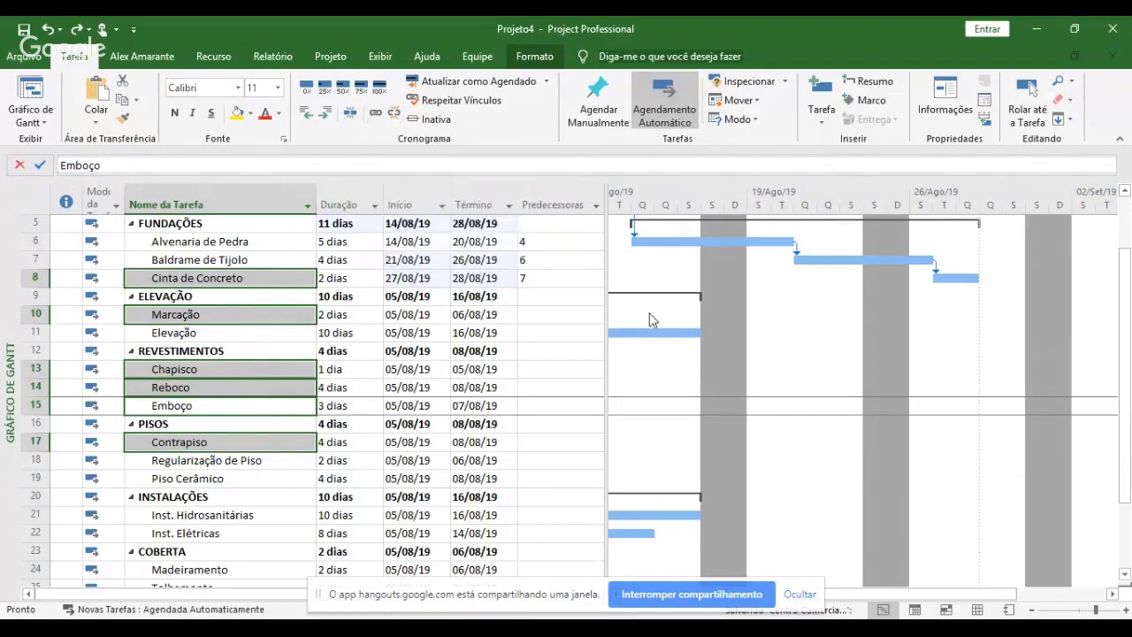
pyautogui.click(377, 122)
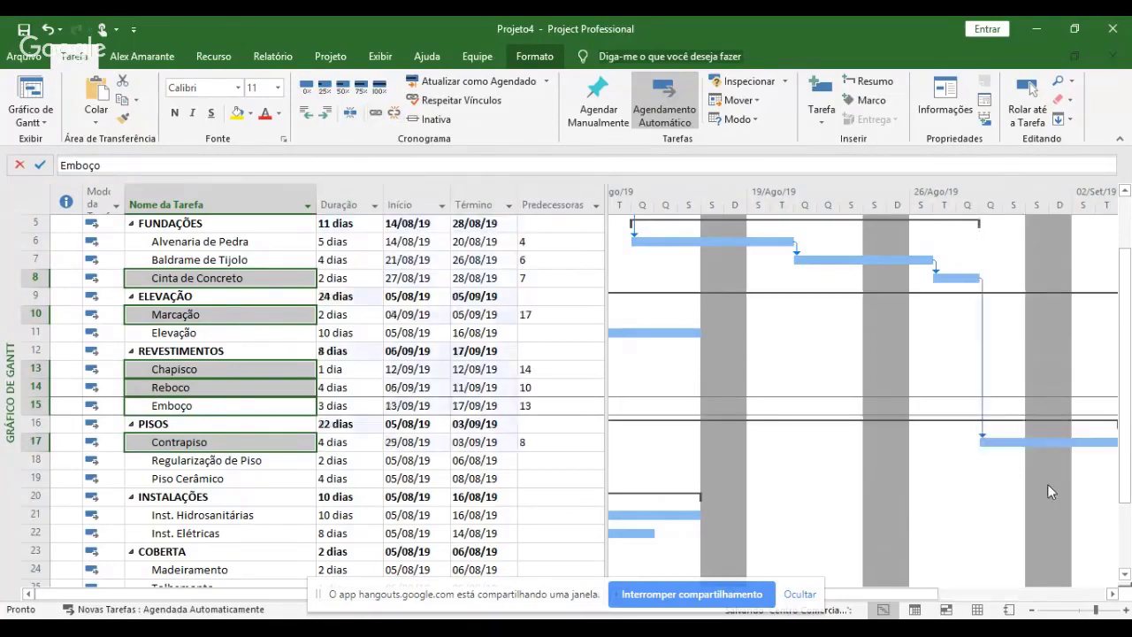
# - Inspect the out-of-order chain in the Gantt chart, and undo it along with the links between the FUNDAÇÕES subtasks
pyautogui.click(1112, 593)
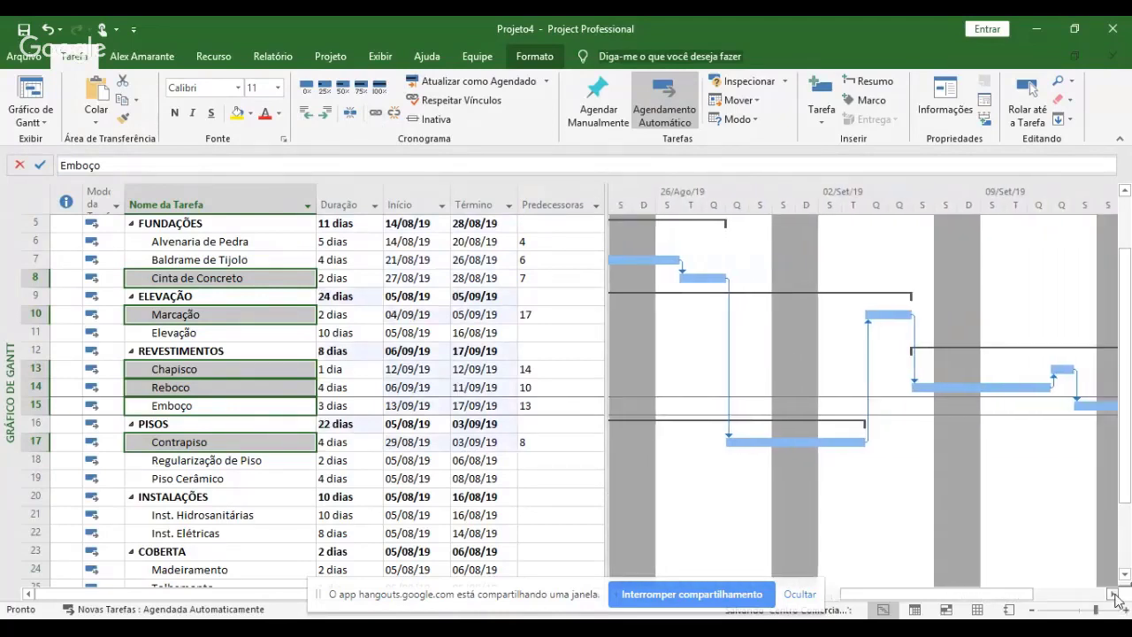
pyautogui.click(1112, 593)
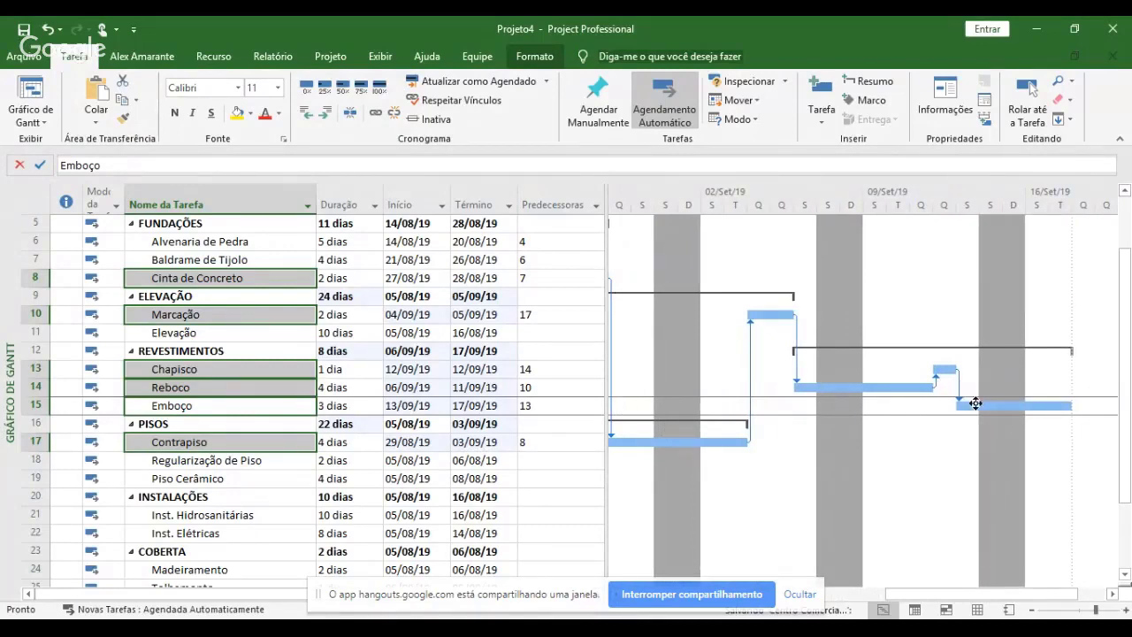
pyautogui.moveTo(974, 404)
pyautogui.click(48, 32)
pyautogui.click(49, 33)
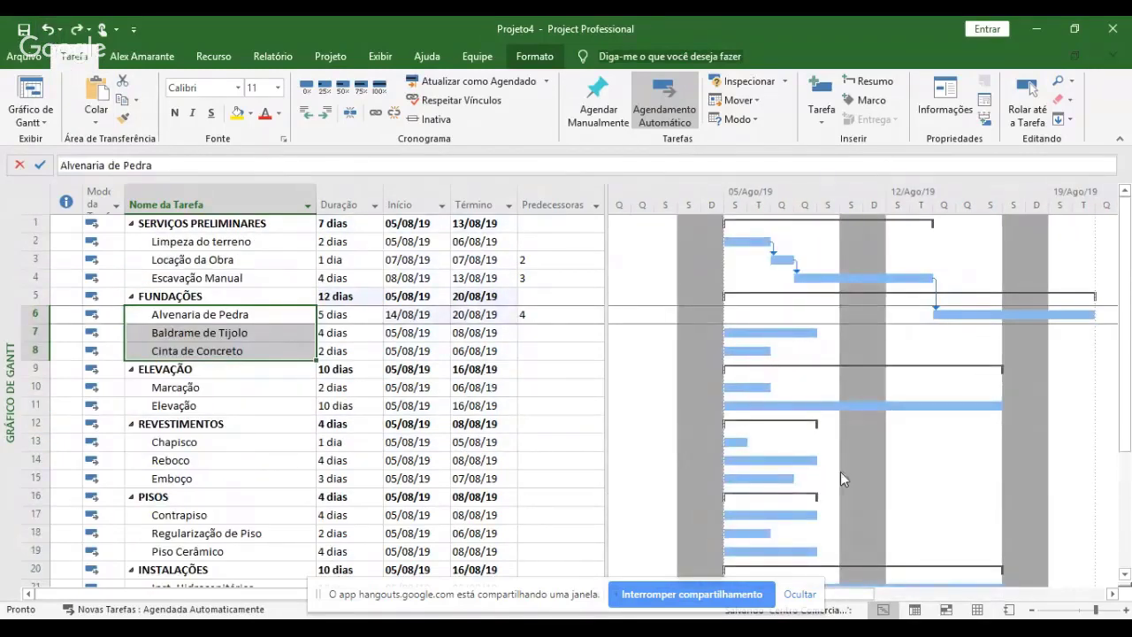
# - Link Alvenaria de Pedra, Baldrame de Tijolo and Cinta de Concreto in sequence within FUNDAÇÕES
pyautogui.click(376, 116)
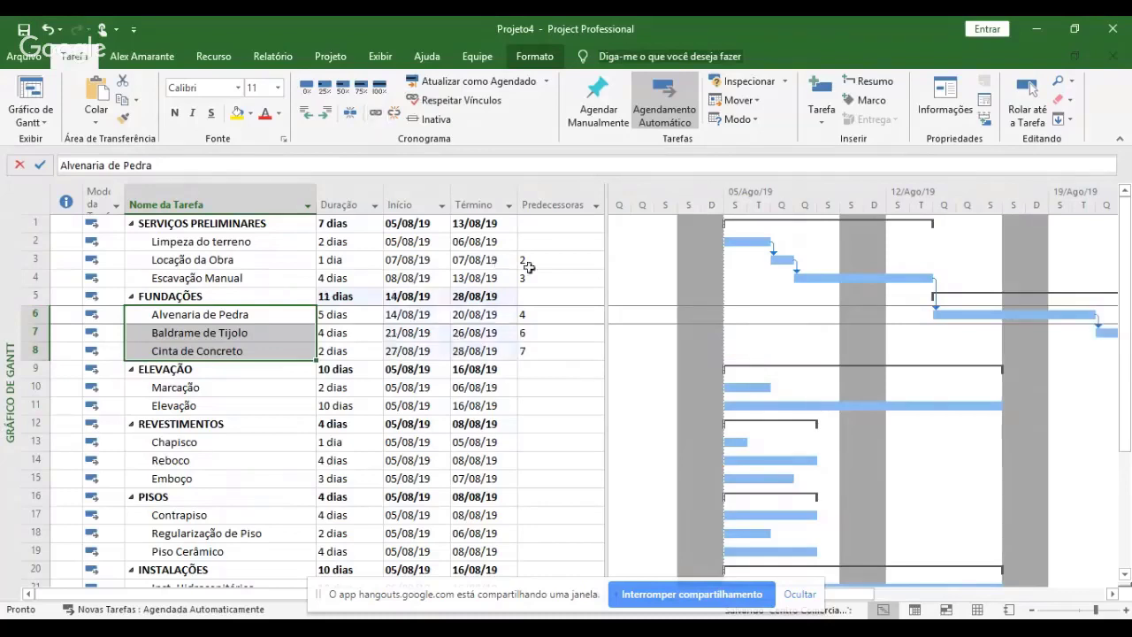
pyautogui.click(1113, 595)
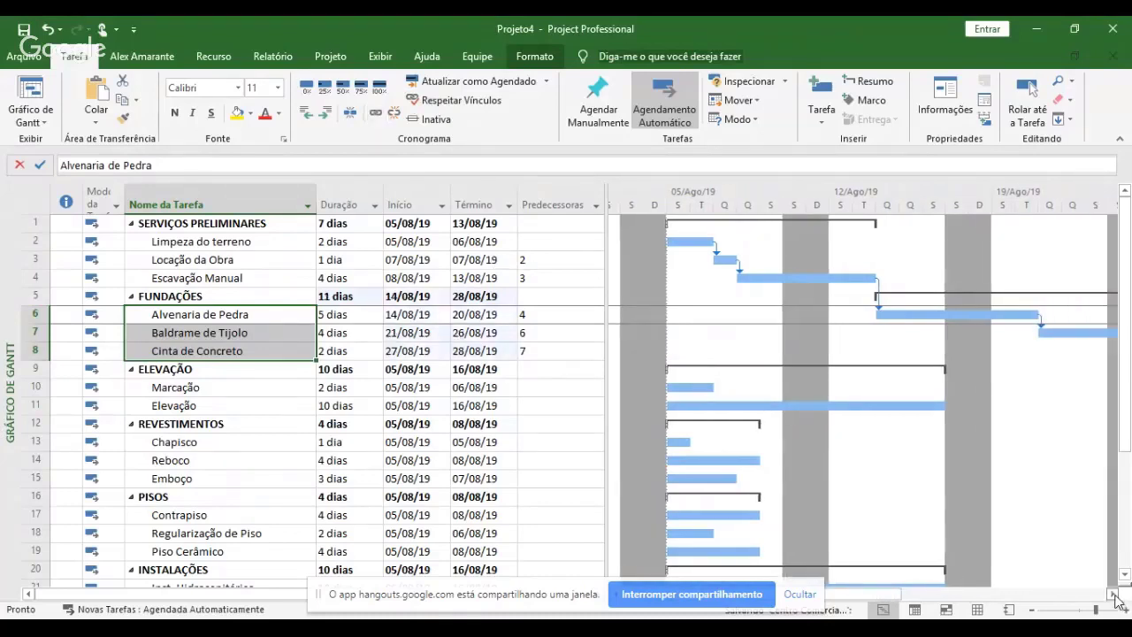
pyautogui.click(1113, 595)
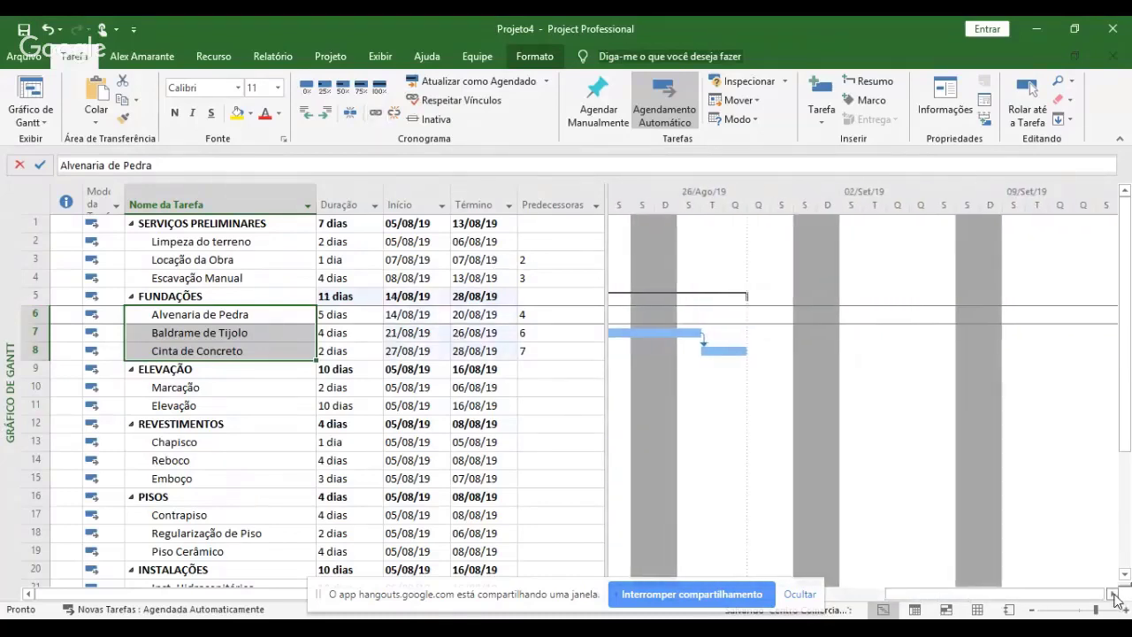
# - Link the last FUNDAÇÕES subtask to Marcação, Elevação, Chapisco and Reboco in list order
pyautogui.click(266, 354)
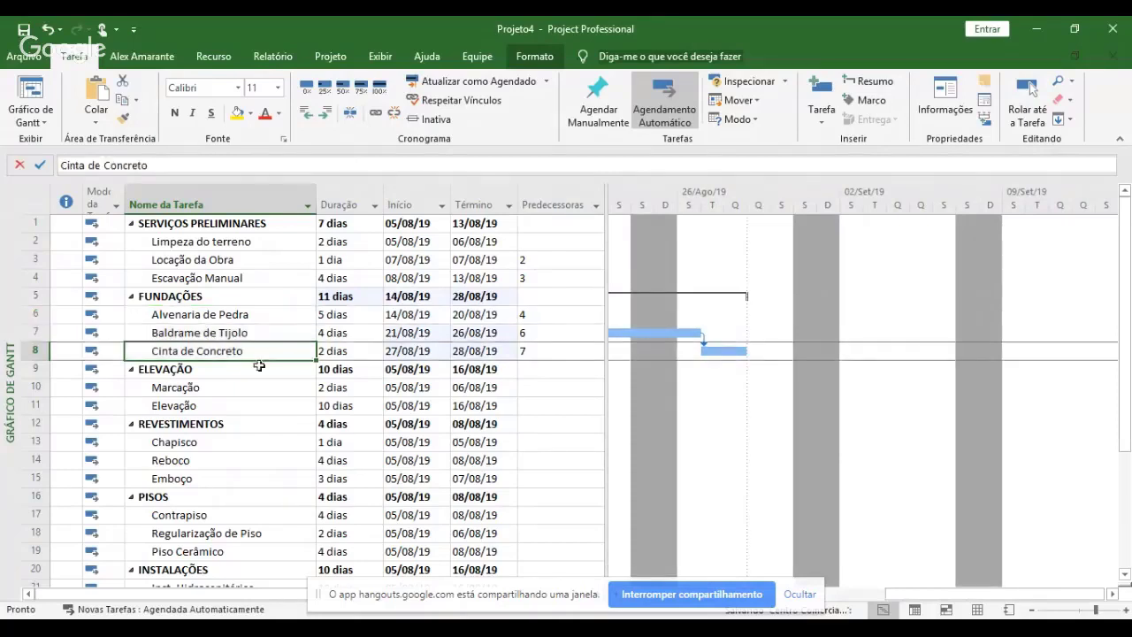
pyautogui.keyDown('ctrl'); pyautogui.click(245, 387); pyautogui.keyUp('ctrl')
pyautogui.keyDown('ctrl'); pyautogui.click(248, 406); pyautogui.keyUp('ctrl')
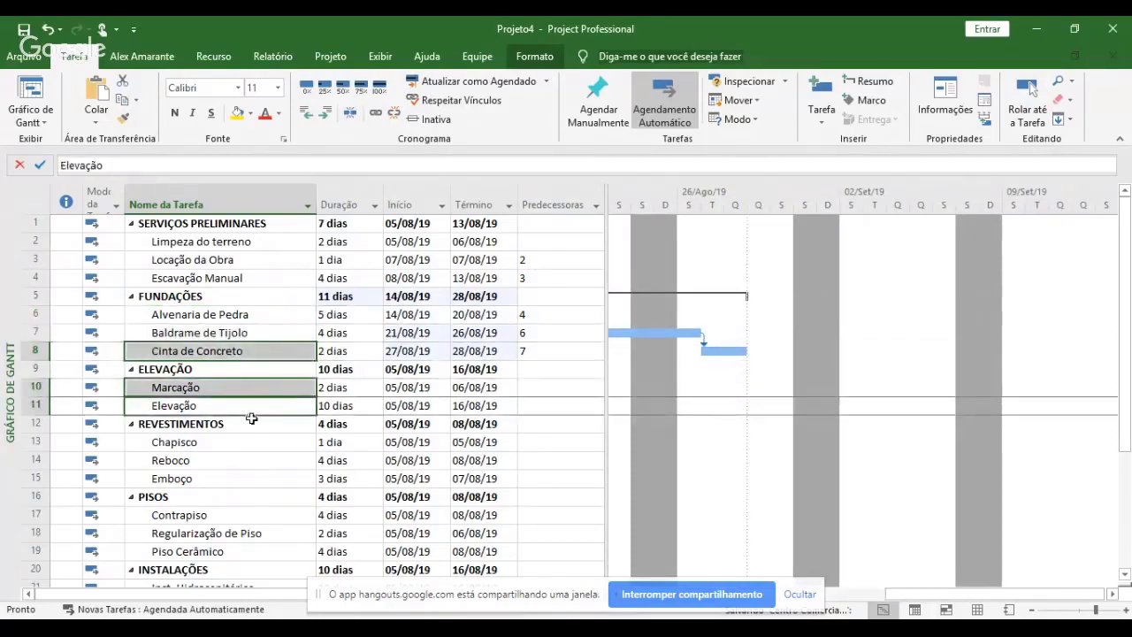
pyautogui.keyDown('ctrl'); pyautogui.click(256, 441); pyautogui.keyUp('ctrl')
pyautogui.keyDown('ctrl'); pyautogui.click(262, 460); pyautogui.keyUp('ctrl')
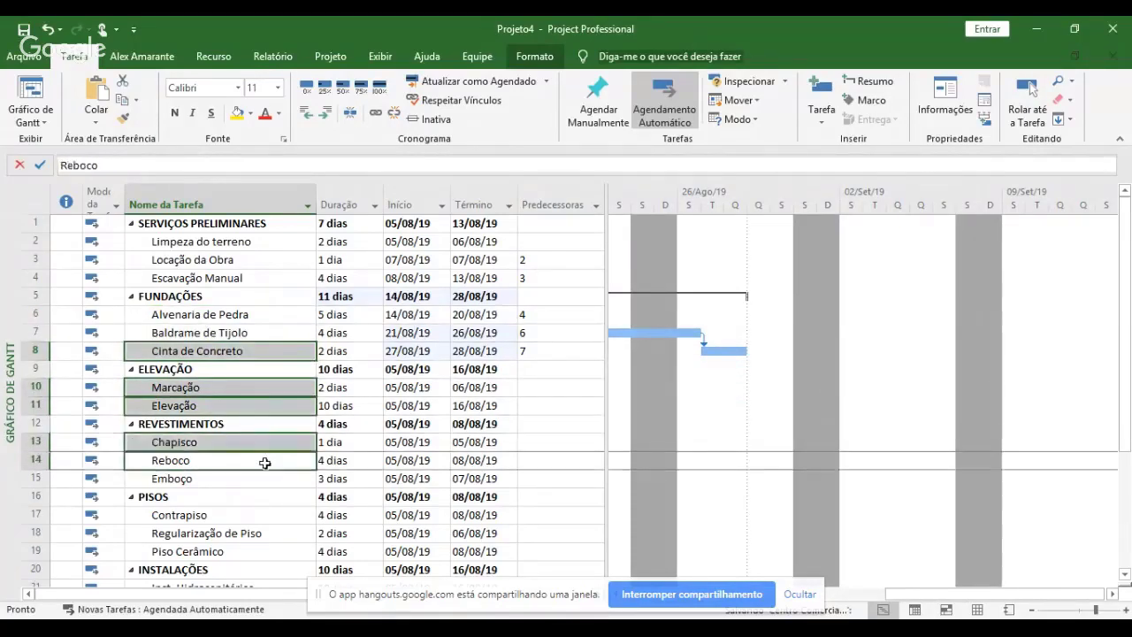
pyautogui.click(373, 118)
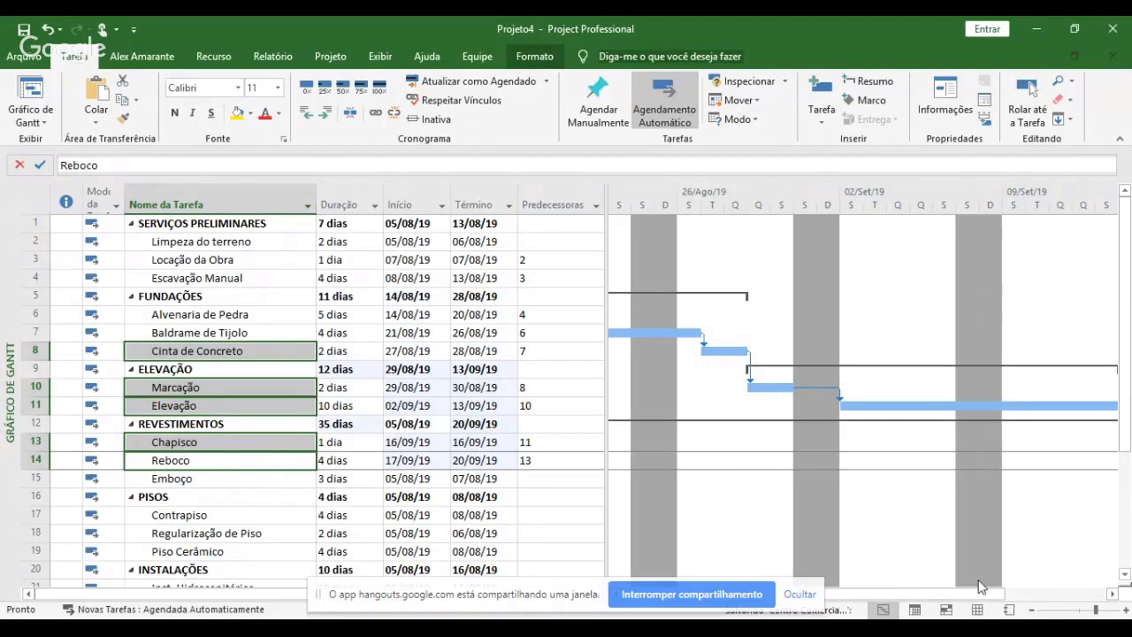
# - Zoom out the Gantt timescale to months and examine the linked chain from Limpeza do terreno to Reboco
pyautogui.moveTo(988, 597); pyautogui.dragTo(790, 619)
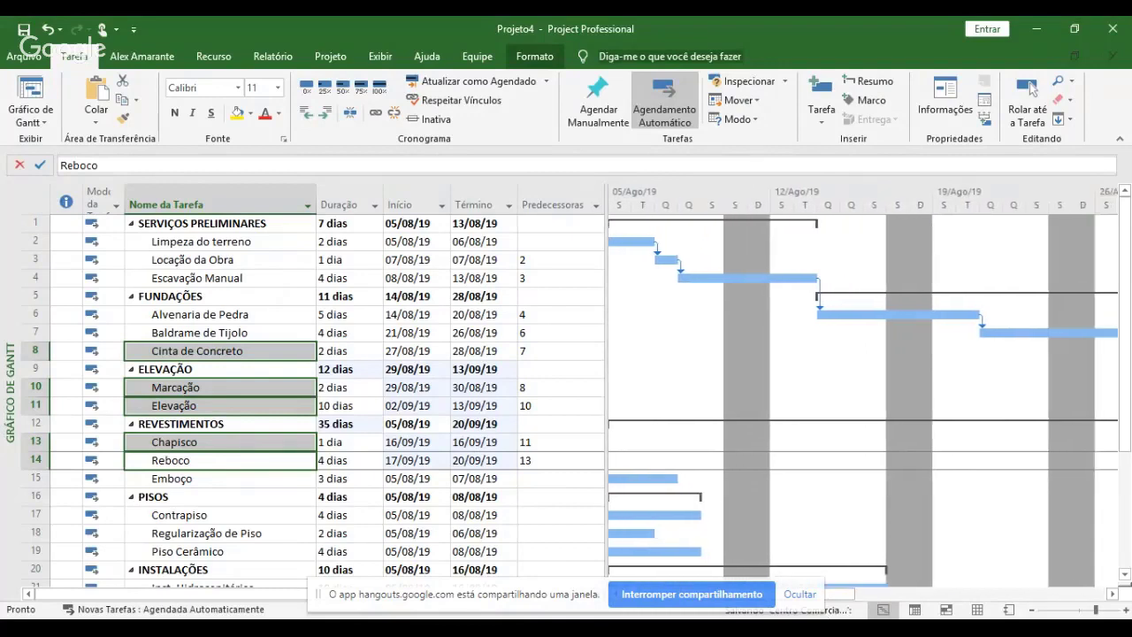
pyautogui.click(230, 446)
pyautogui.keyDown('ctrl'); pyautogui.click(240, 479); pyautogui.keyUp('ctrl')
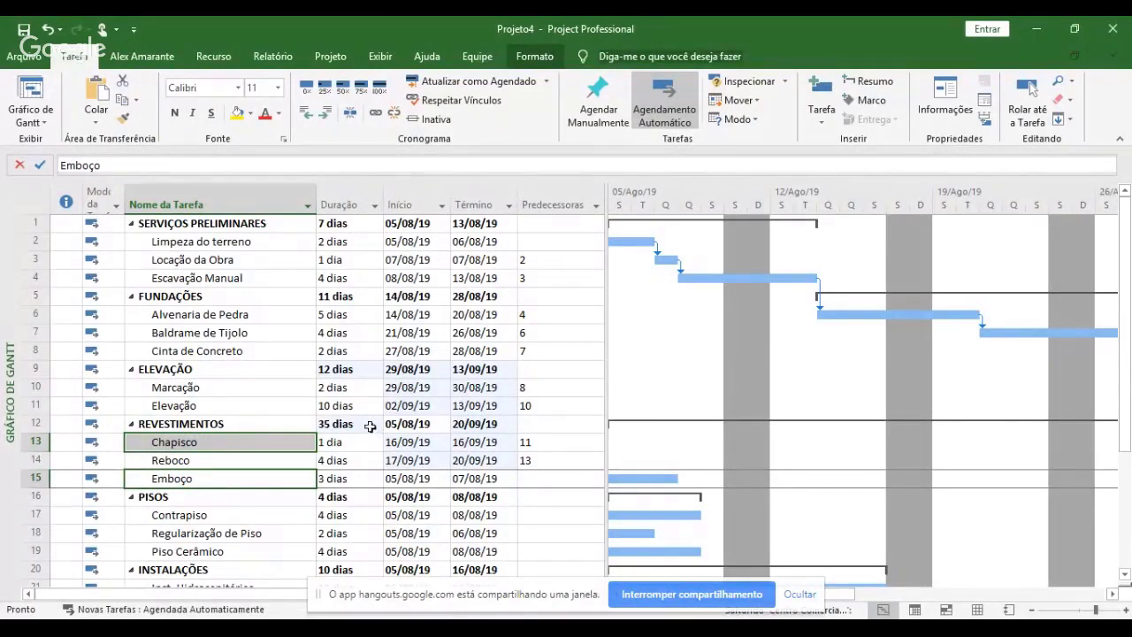
pyautogui.click(267, 459)
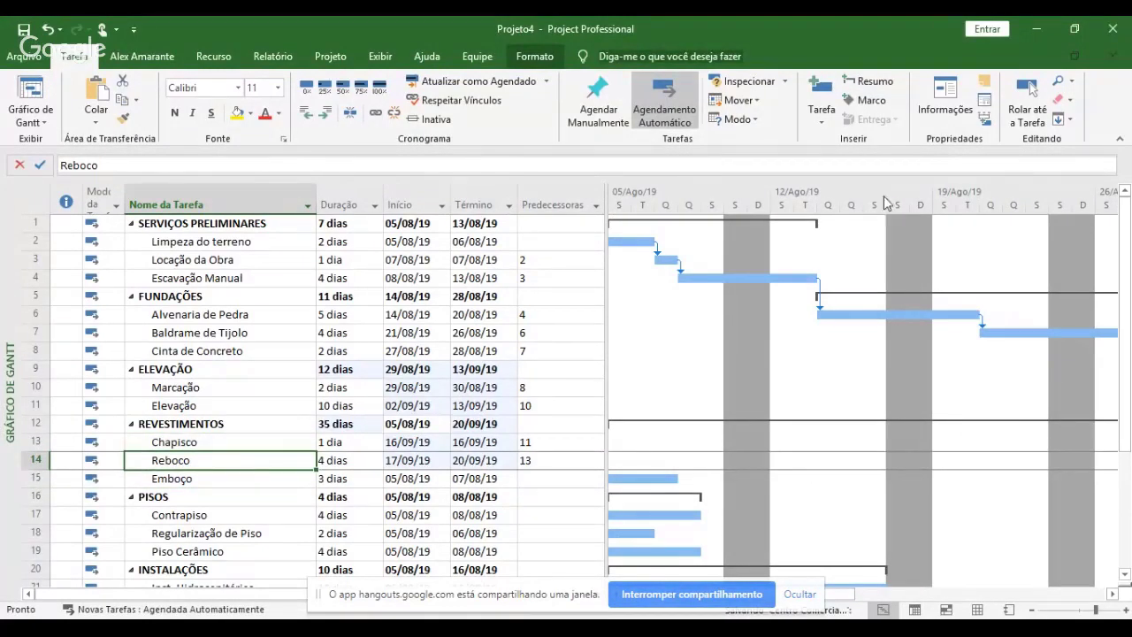
pyautogui.click(1032, 611)
pyautogui.click(1032, 610)
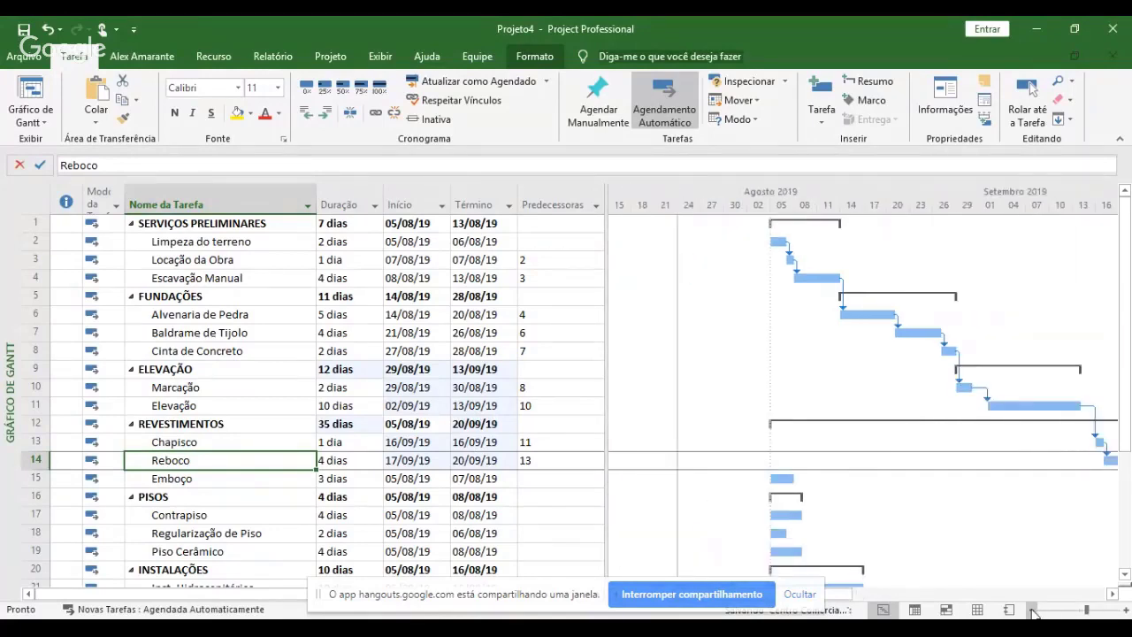
pyautogui.click(1112, 595)
pyautogui.click(1111, 595)
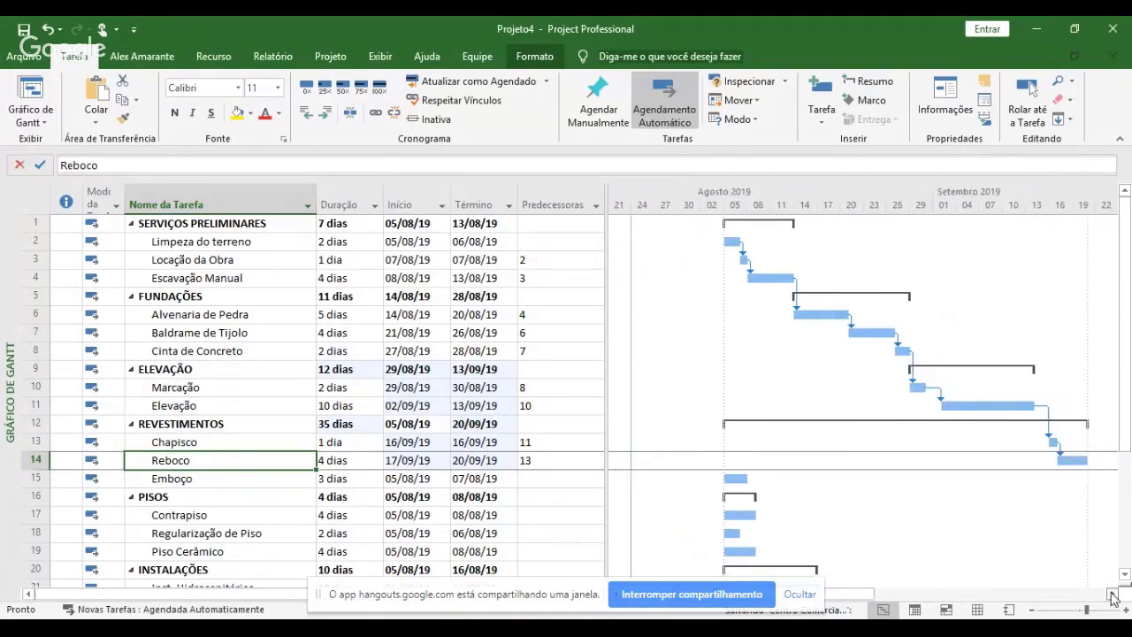
pyautogui.click(1112, 596)
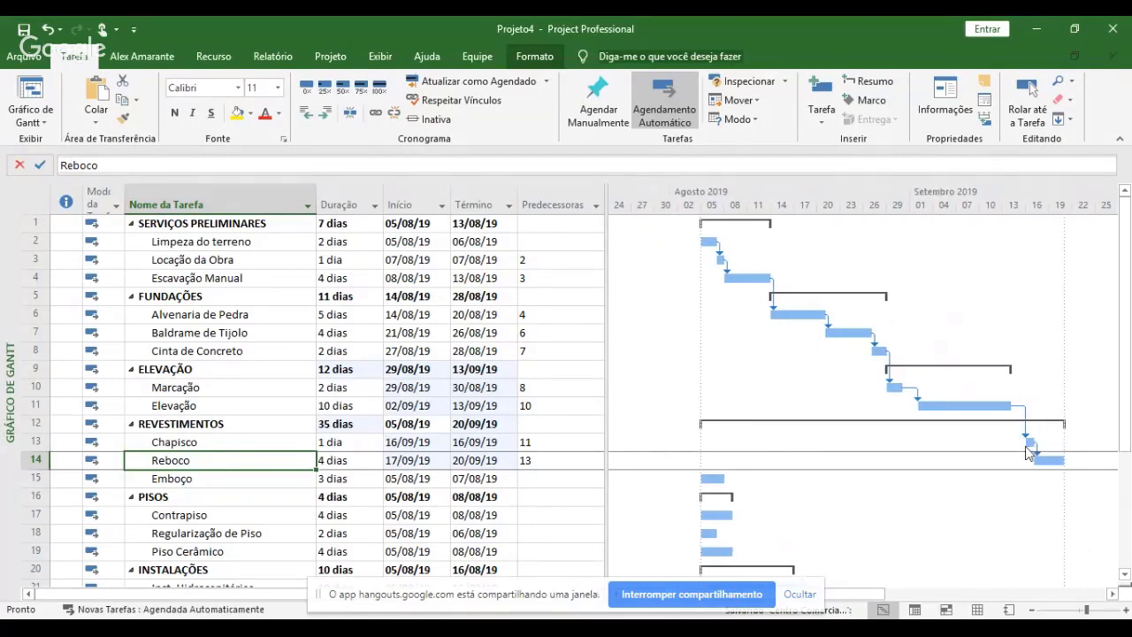
# - Link the Chapisco bar to the Emboço bar in the Gantt chart with a finish-to-start dependency
pyautogui.click(1120, 609)
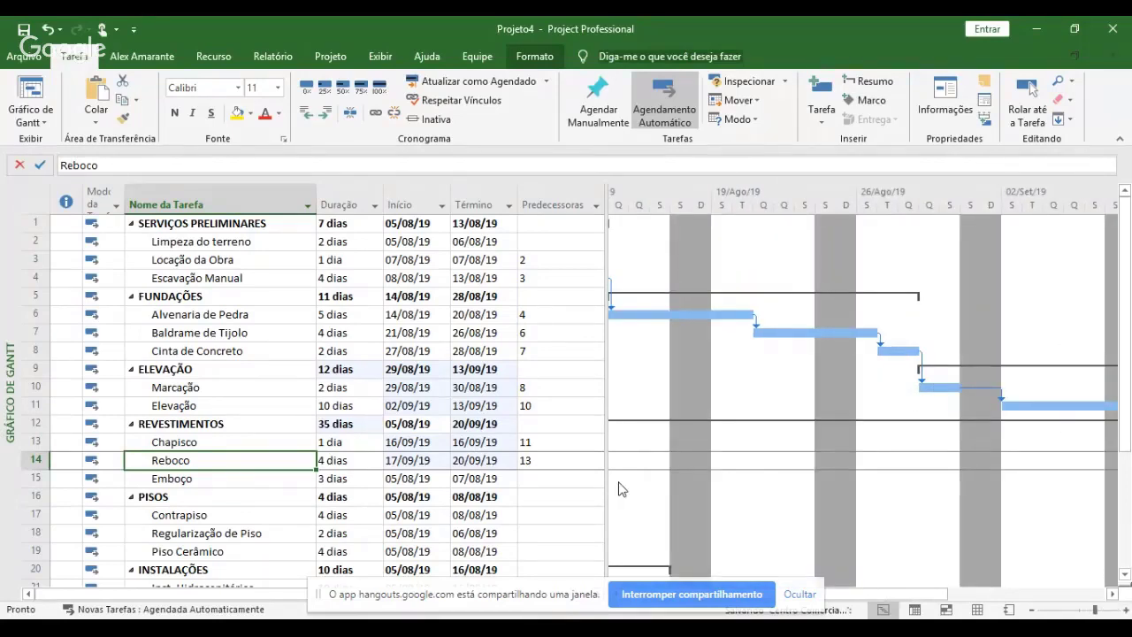
pyautogui.moveTo(606, 477); pyautogui.dragTo(387, 478)
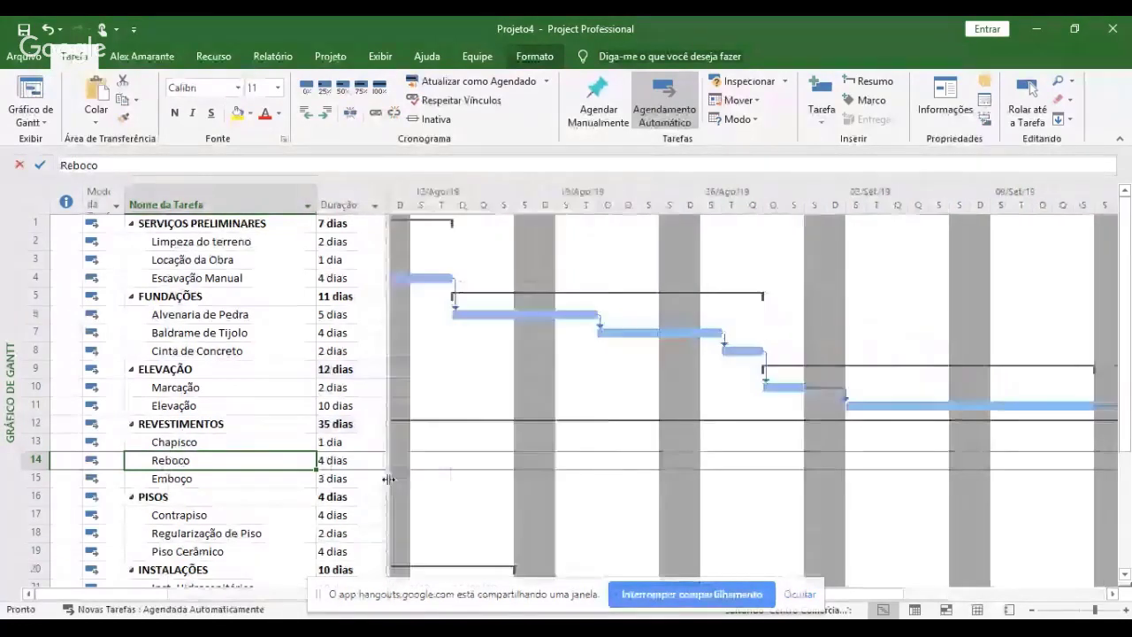
pyautogui.moveTo(887, 596); pyautogui.dragTo(822, 604)
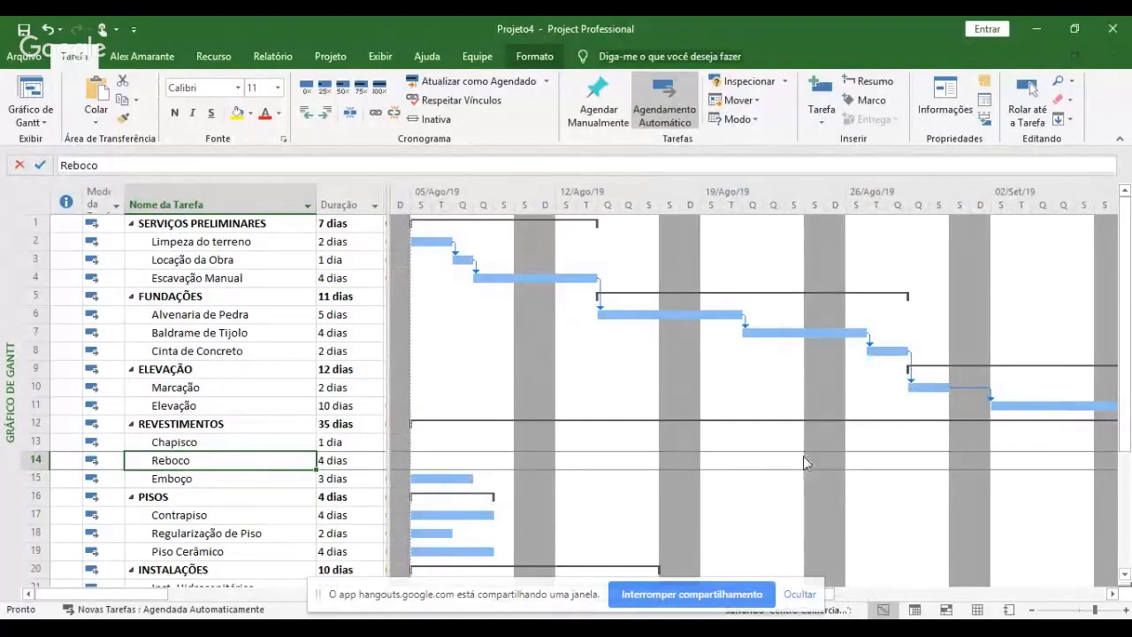
pyautogui.click(1031, 609)
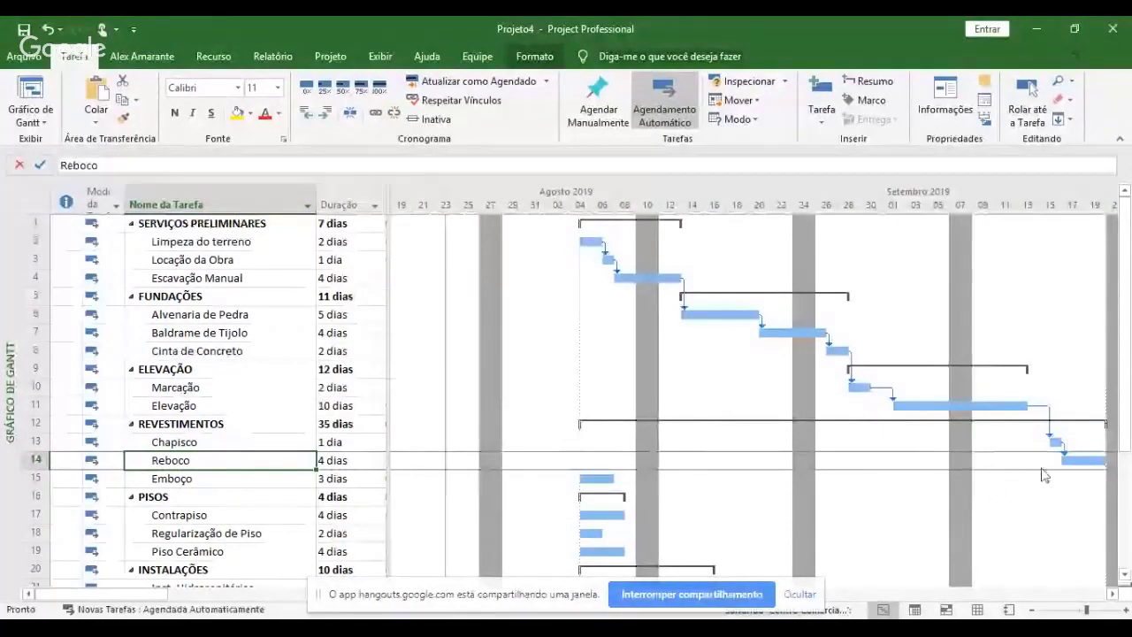
pyautogui.moveTo(1056, 445)
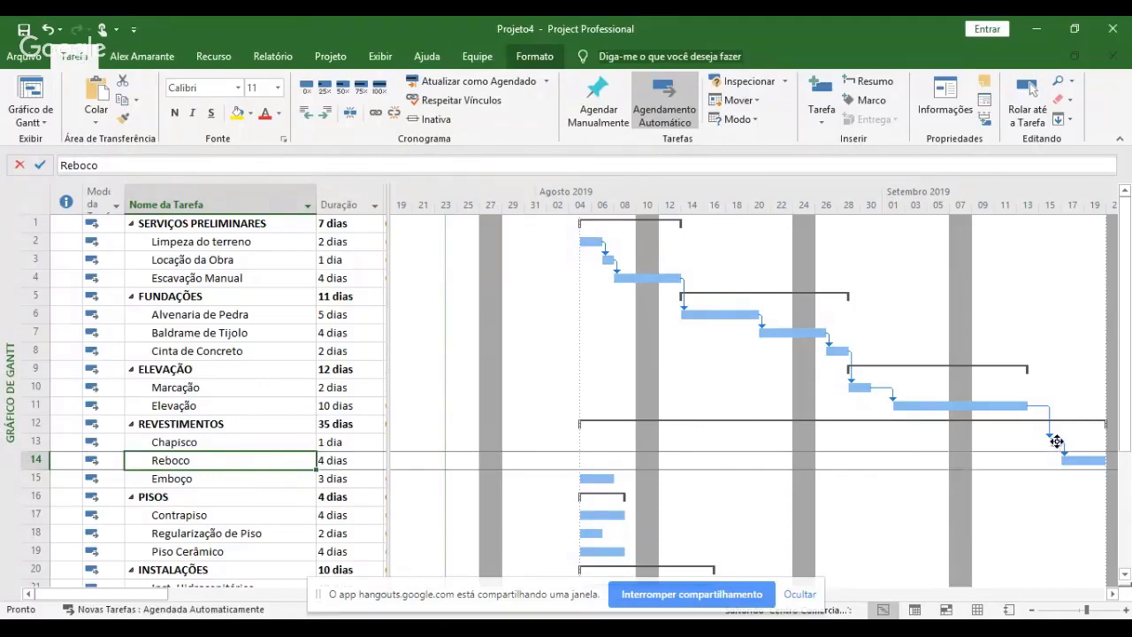
pyautogui.moveTo(1057, 442); pyautogui.dragTo(859, 466)
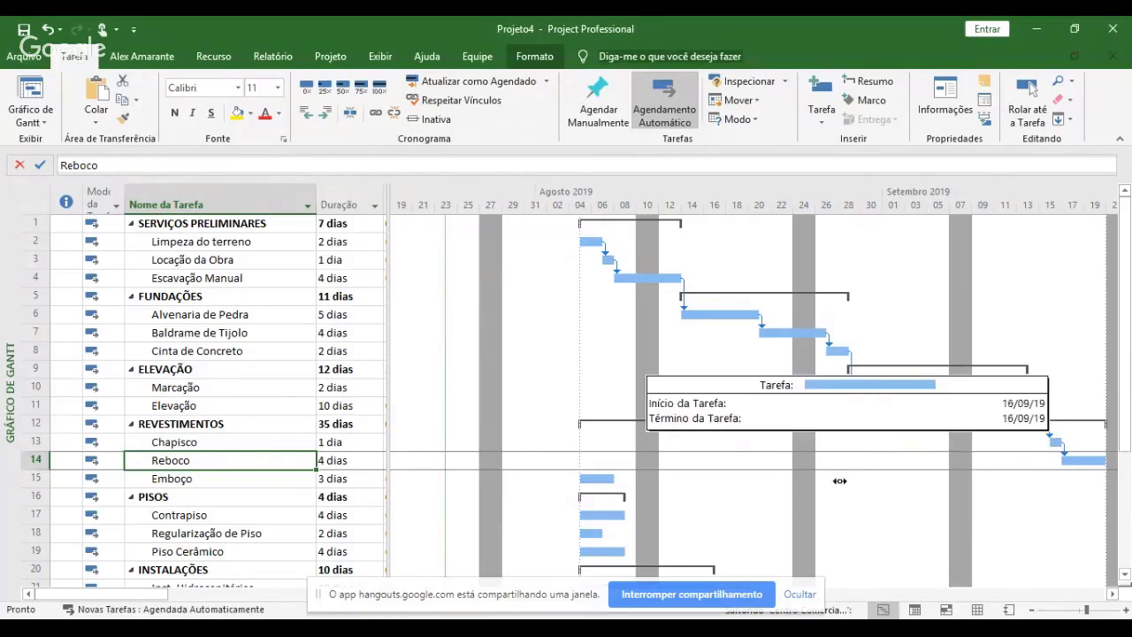
pyautogui.moveTo(691, 482); pyautogui.dragTo(598, 480)
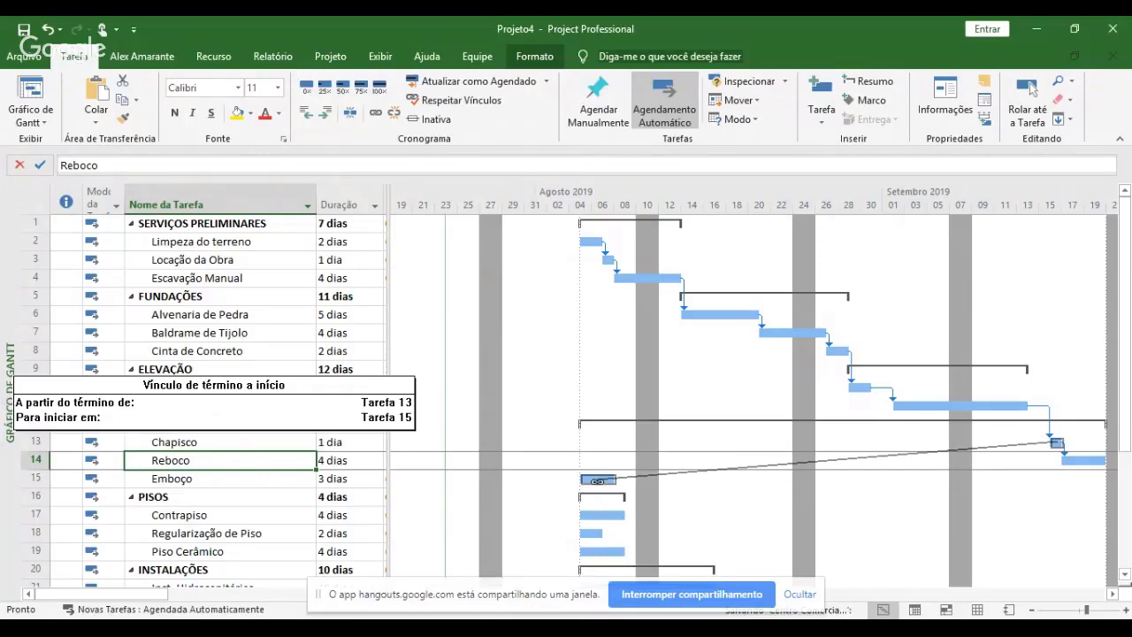
pyautogui.moveTo(598, 480); pyautogui.dragTo(600, 480)
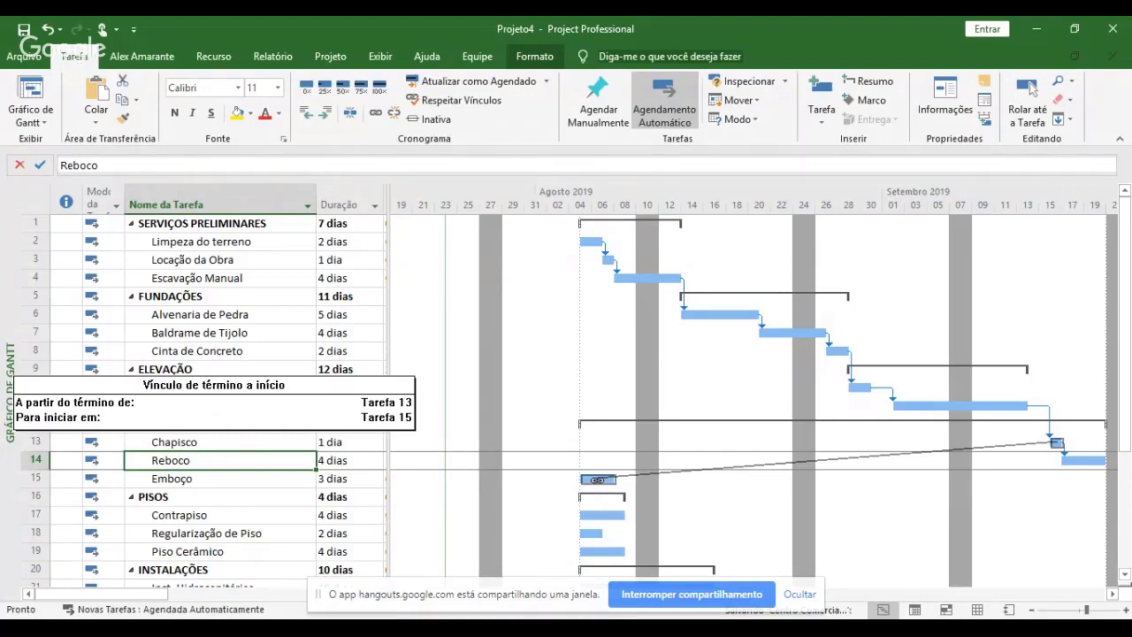
pyautogui.moveTo(597, 480); pyautogui.dragTo(598, 484)
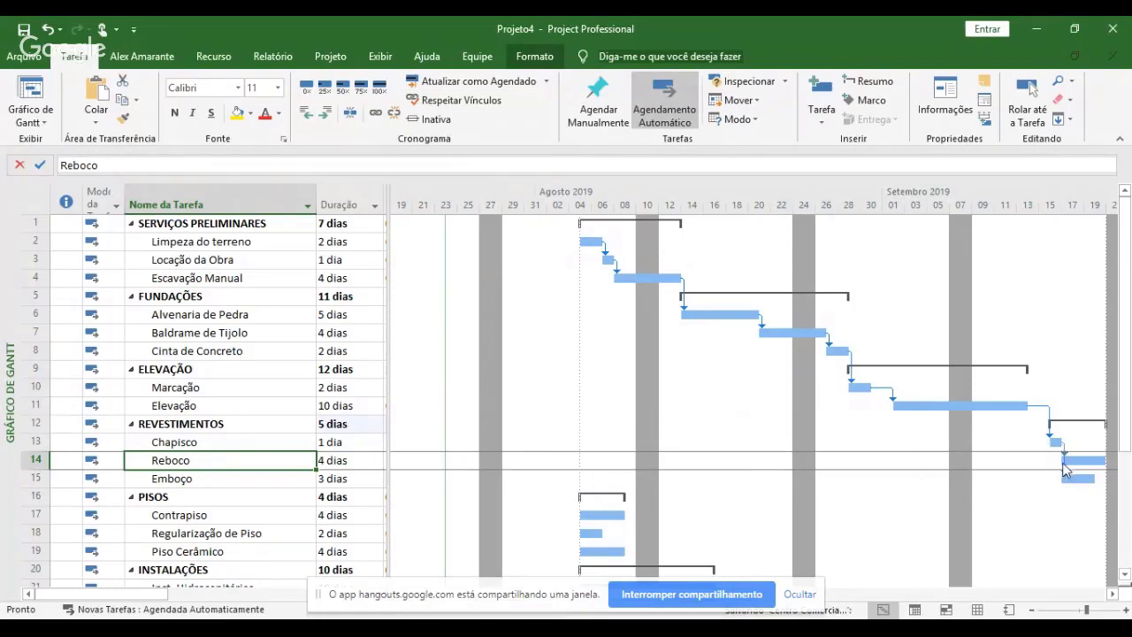
# - Set the predecessors to 11 for Contrapiso and 14;15;17 for Regularização de Piso
pyautogui.moveTo(385, 485); pyautogui.dragTo(608, 492)
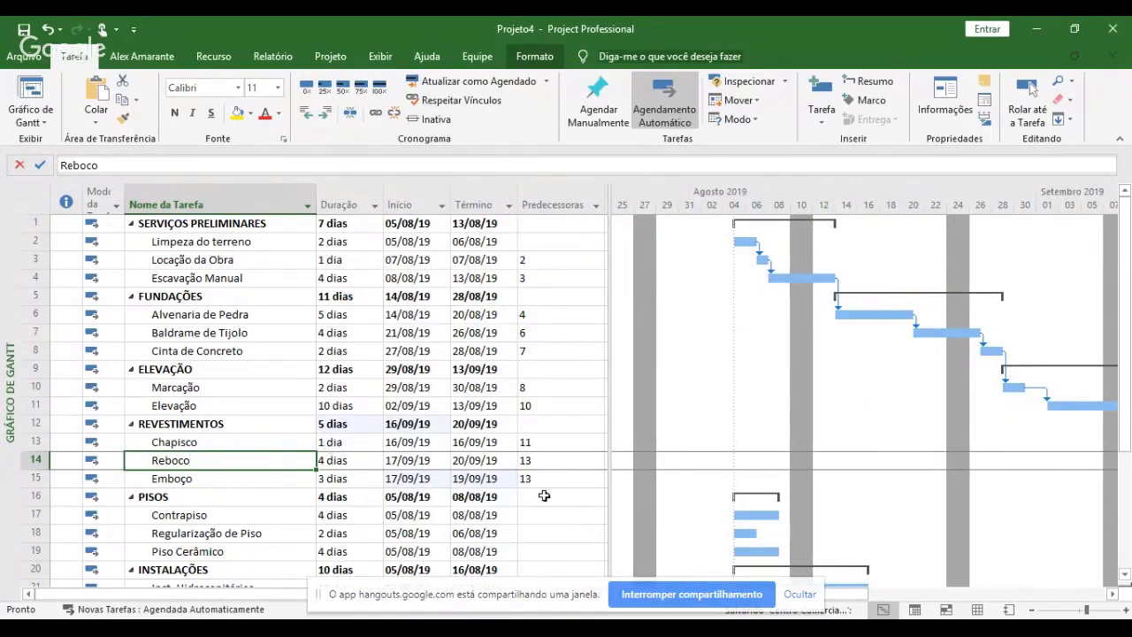
pyautogui.click(1113, 595)
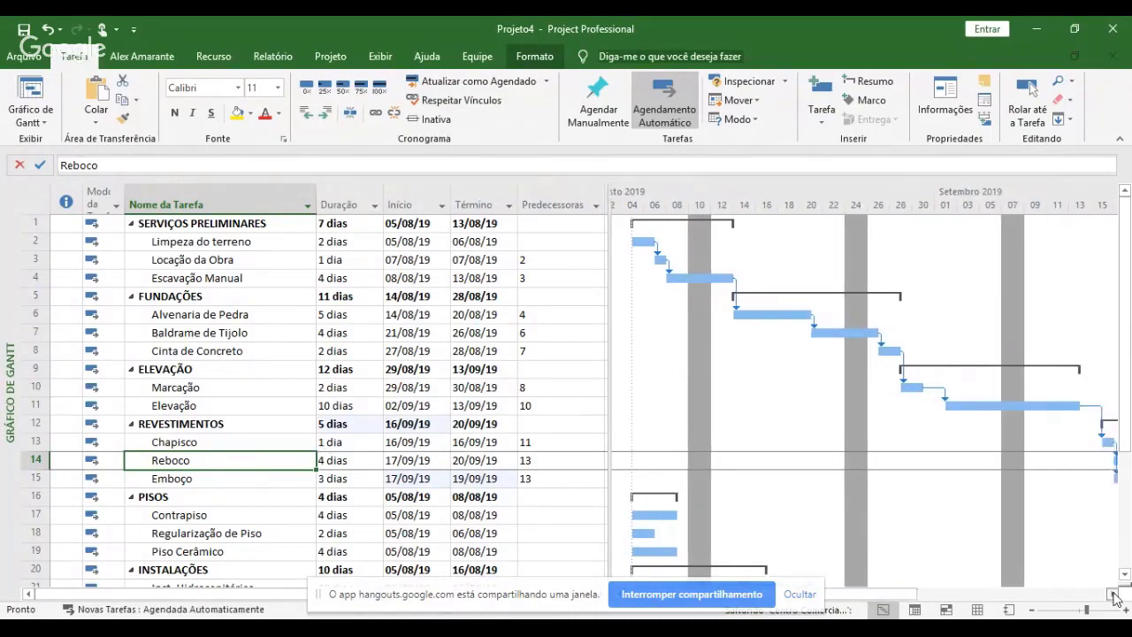
pyautogui.click(1114, 594)
pyautogui.click(1125, 575)
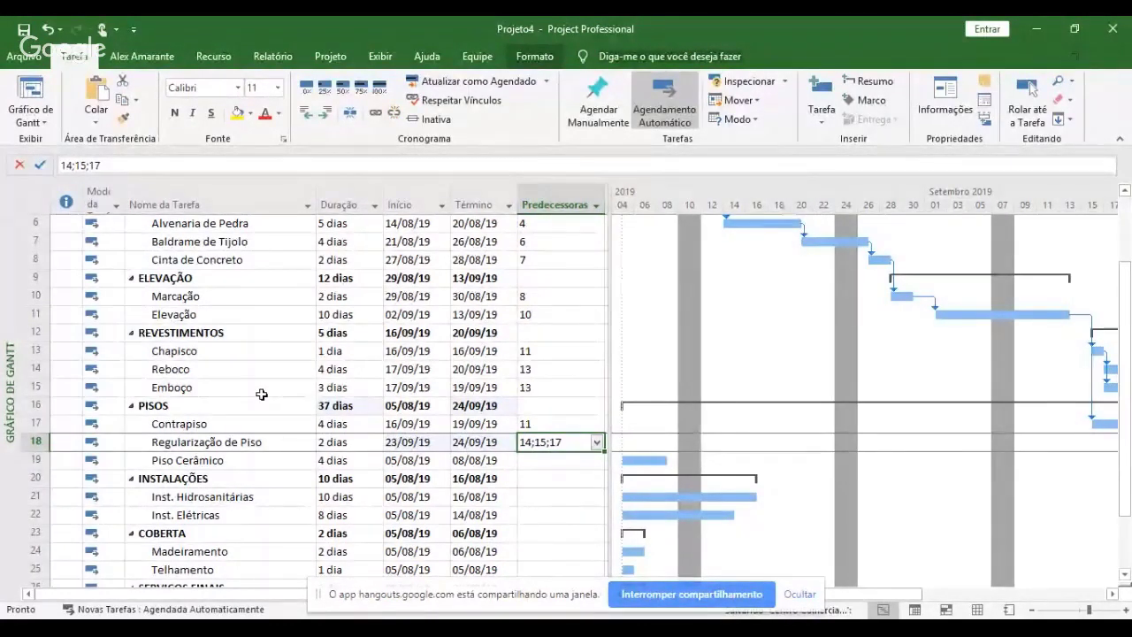
pyautogui.press('Return')
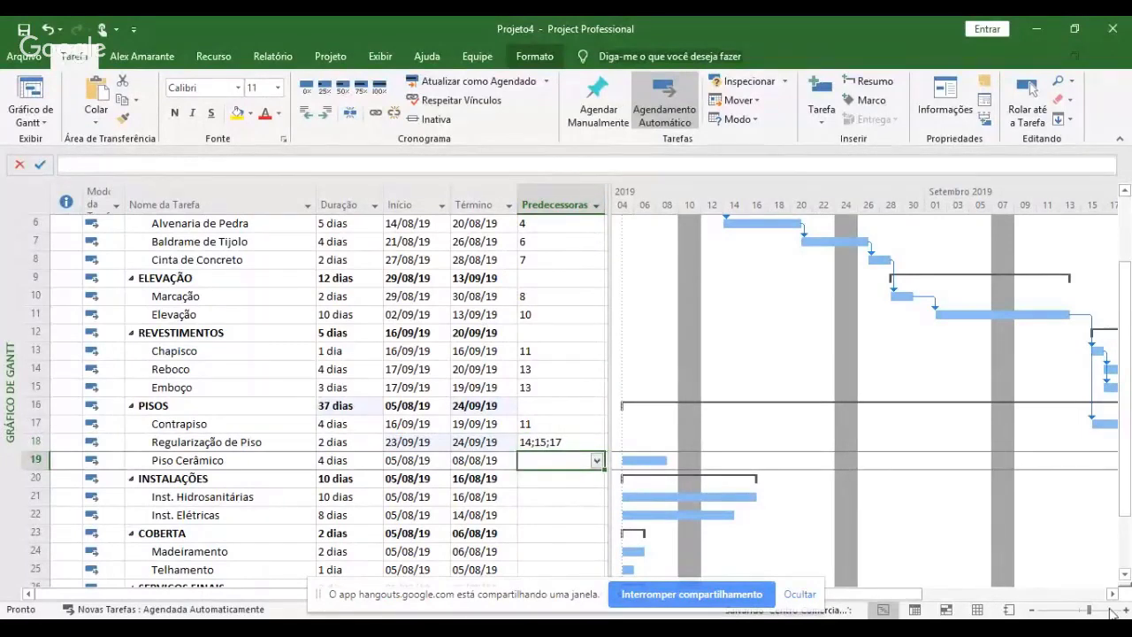
# - Make task 18, Regularização de Piso, the predecessor of Piso Cerâmico
pyautogui.moveTo(1113, 598); pyautogui.dragTo(1113, 598)
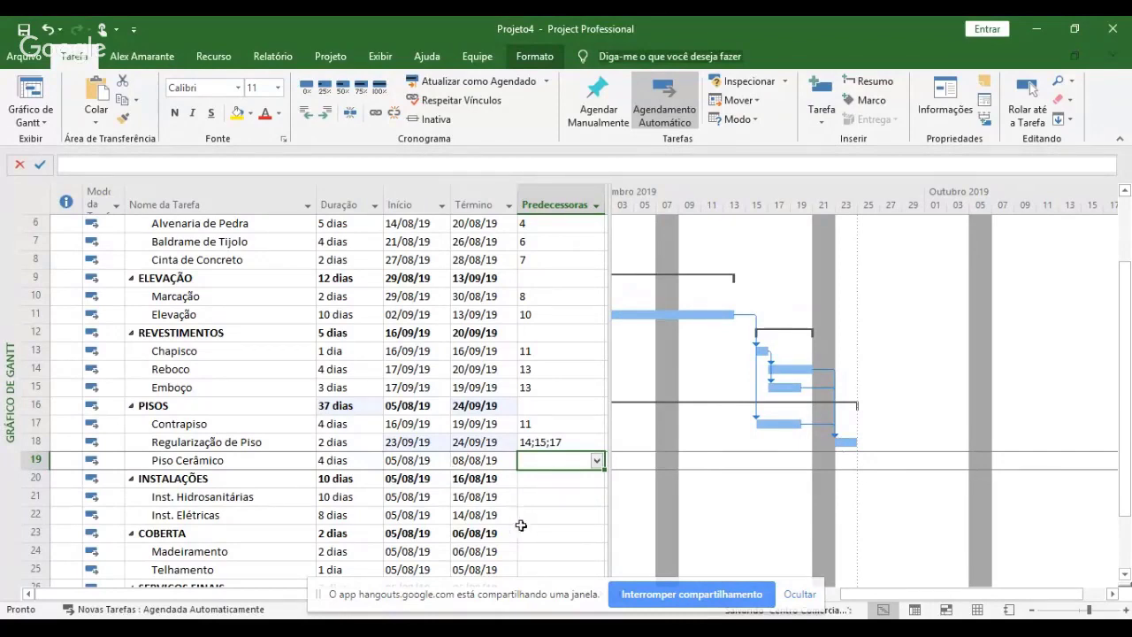
pyautogui.write('18')
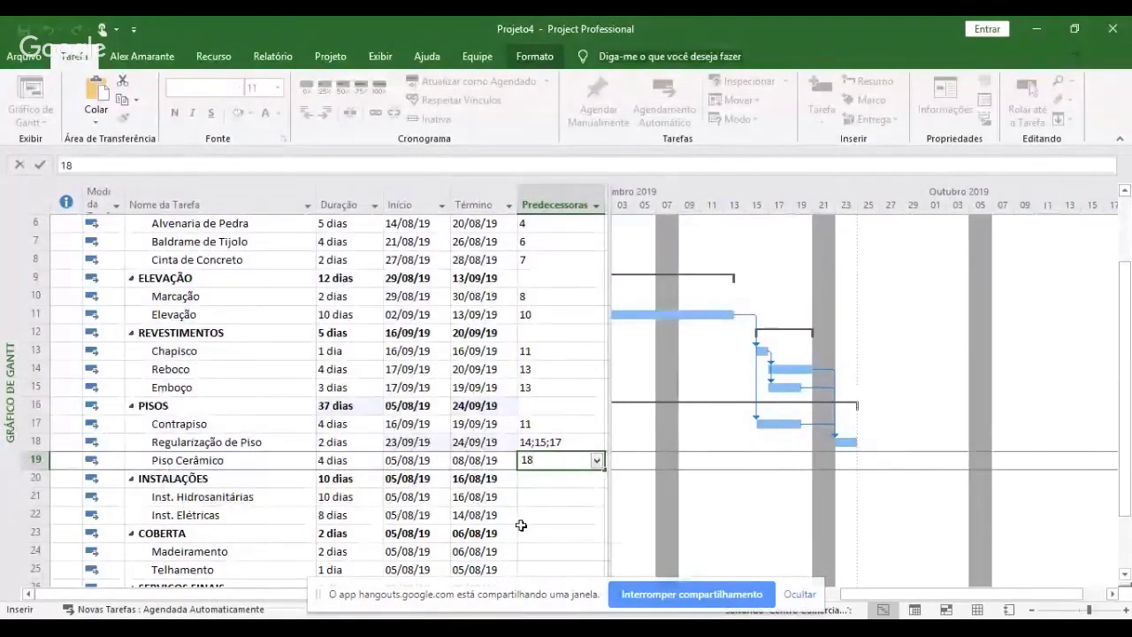
pyautogui.press('Return')
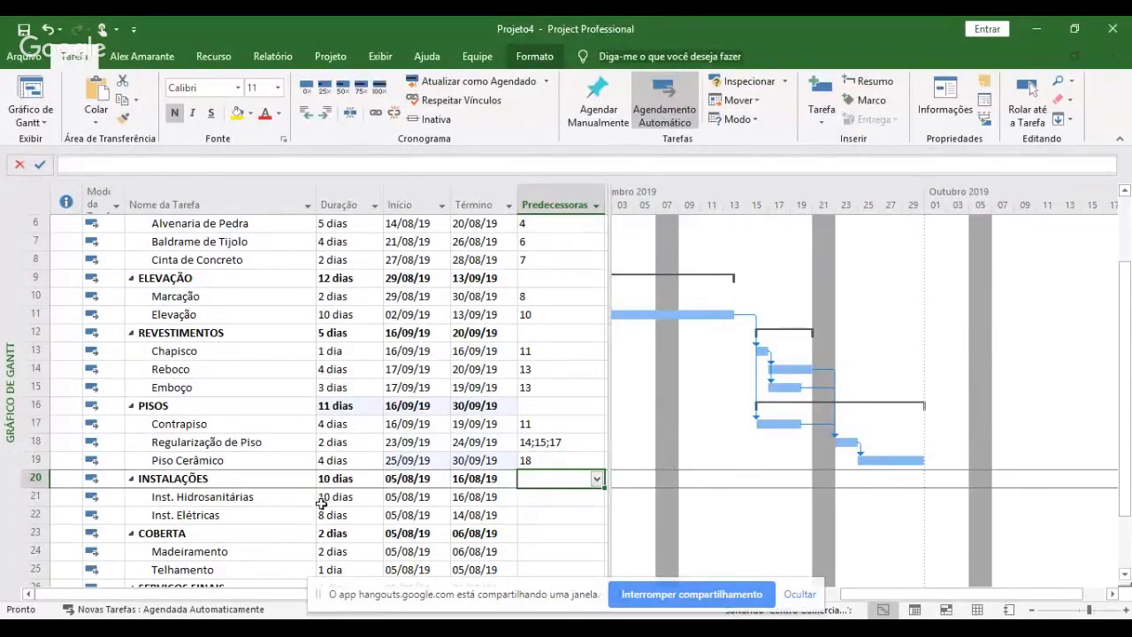
# - Make task 11, Elevação, the predecessor of Inst. Hidrosanitárias under INSTALAÇÕES
pyautogui.click(255, 500)
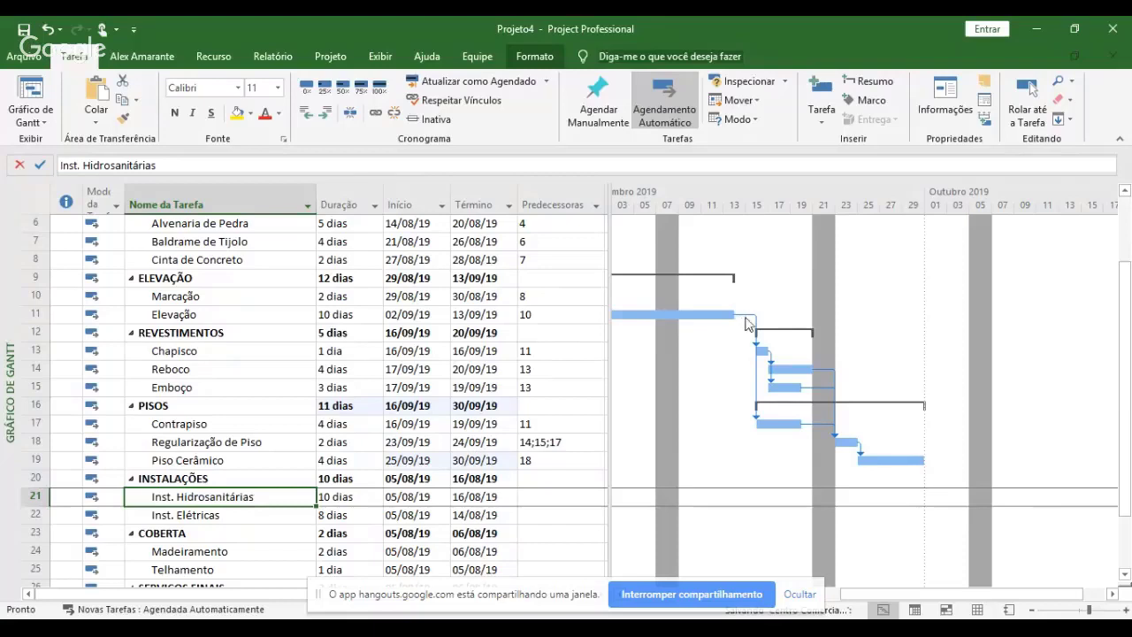
pyautogui.moveTo(747, 320)
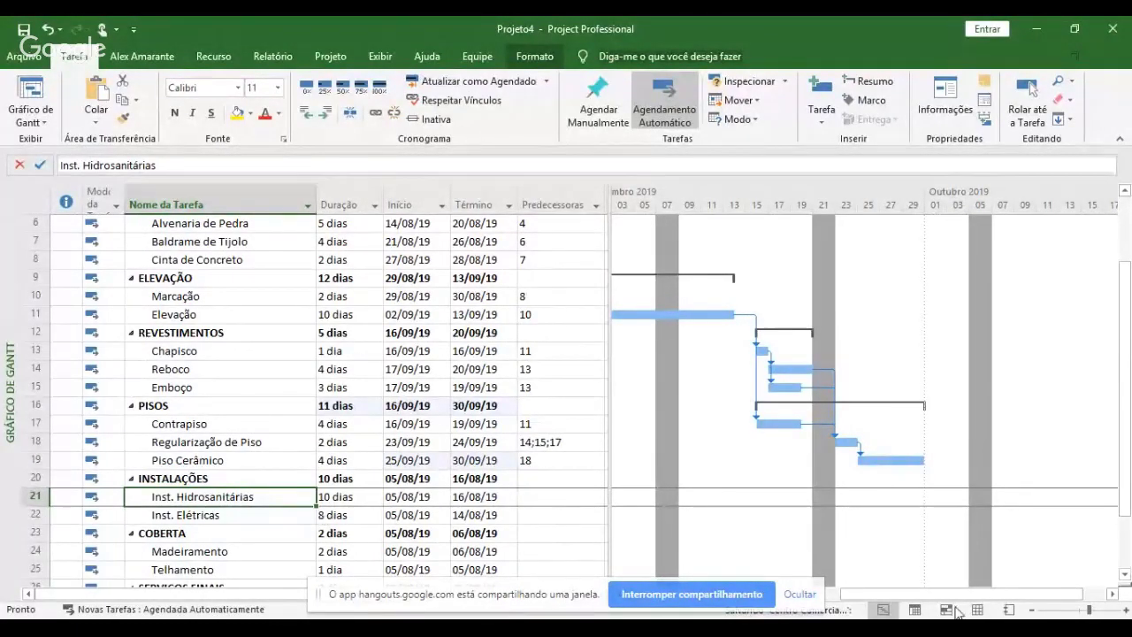
pyautogui.moveTo(999, 596); pyautogui.dragTo(934, 597)
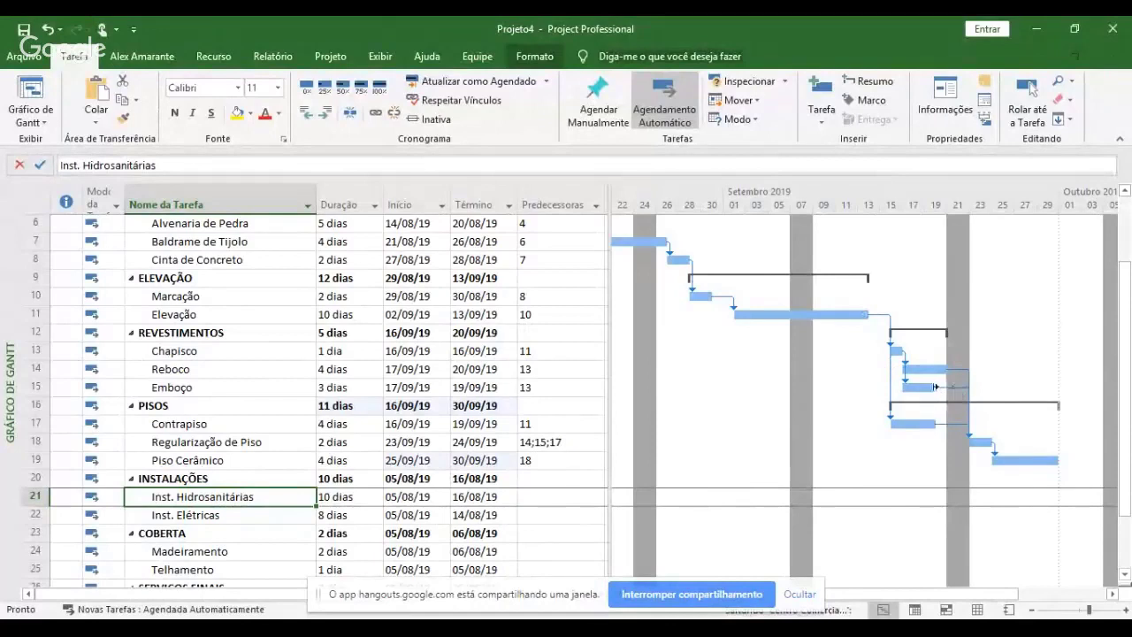
pyautogui.moveTo(934, 386)
pyautogui.click(549, 493)
pyautogui.write('11')
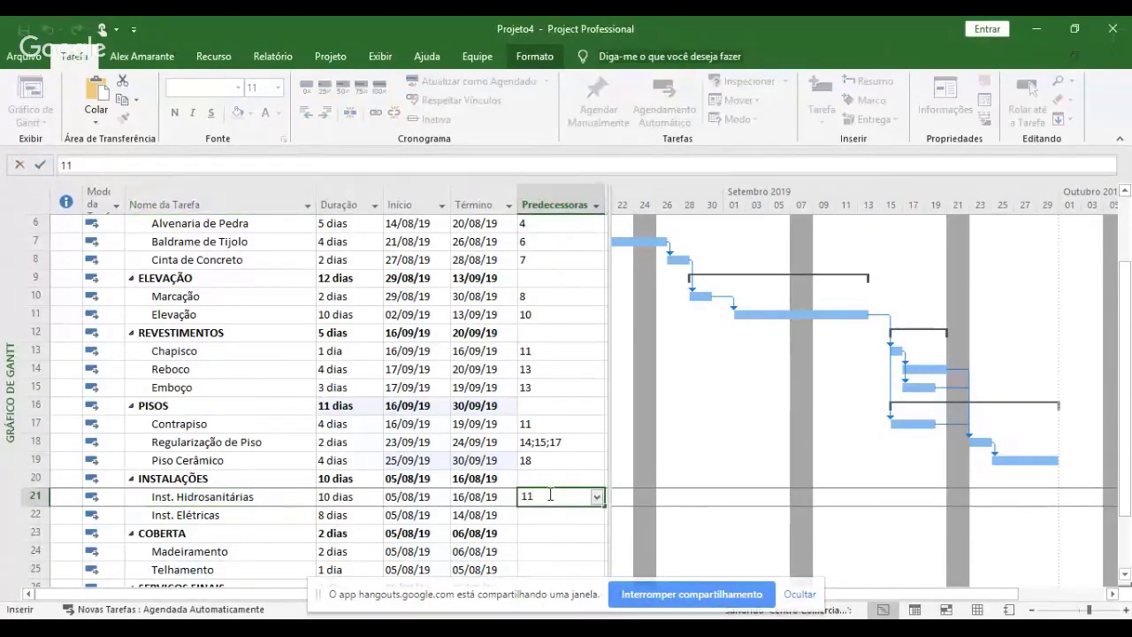
pyautogui.press('Return')
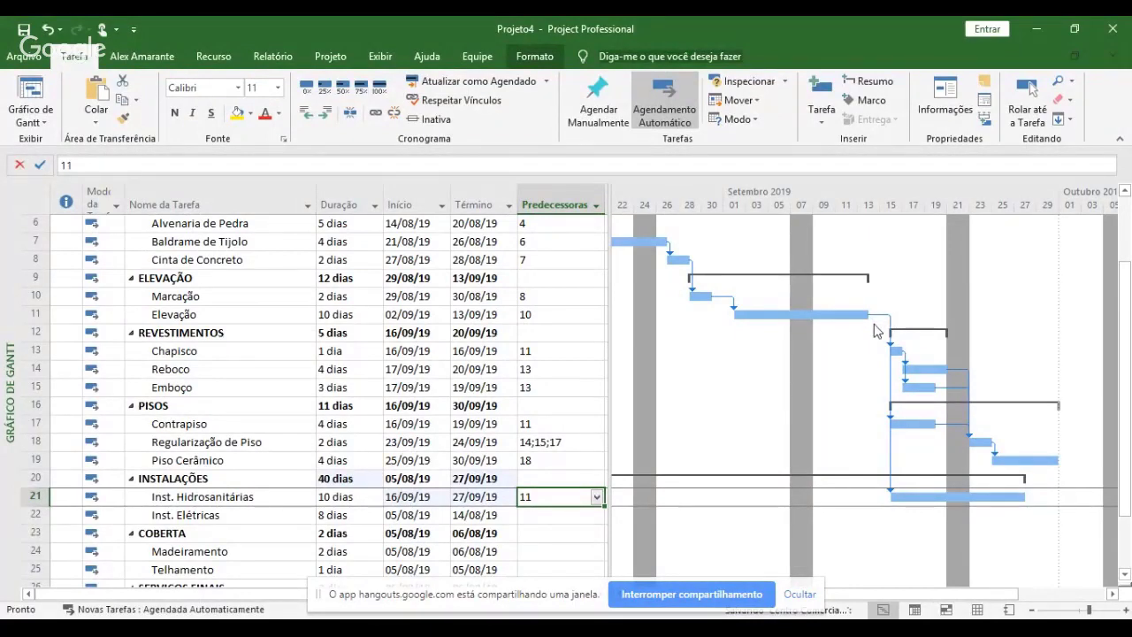
# - Change the link from Elevação to Inst. Hidrosanitárias to Início-a-Início (II) with a lag of 5 days
pyautogui.moveTo(881, 320)
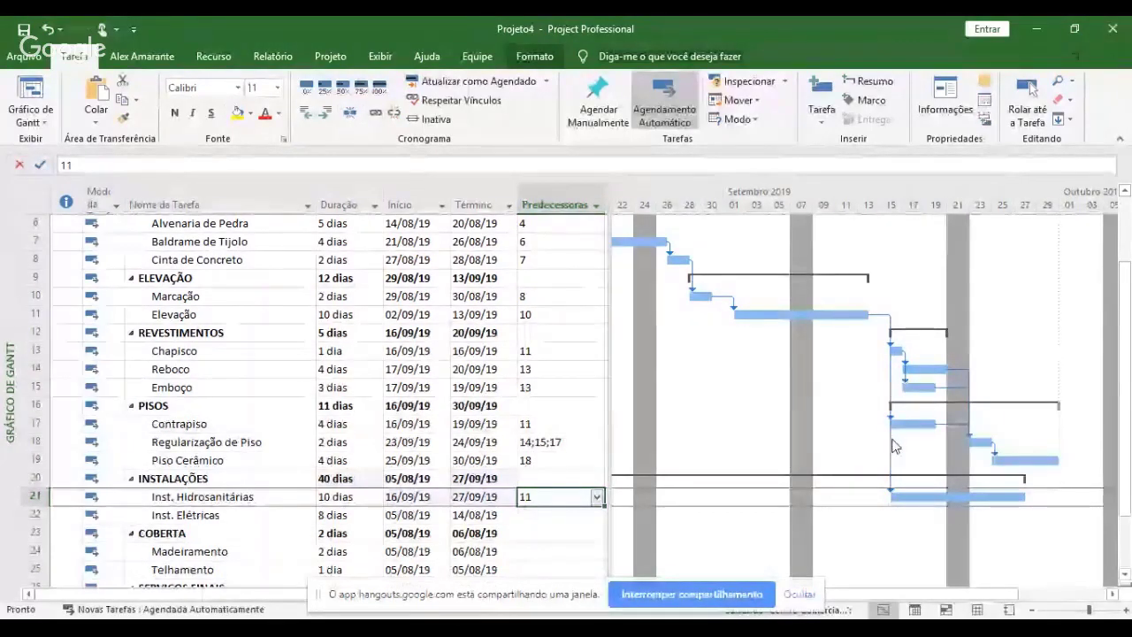
pyautogui.moveTo(893, 447)
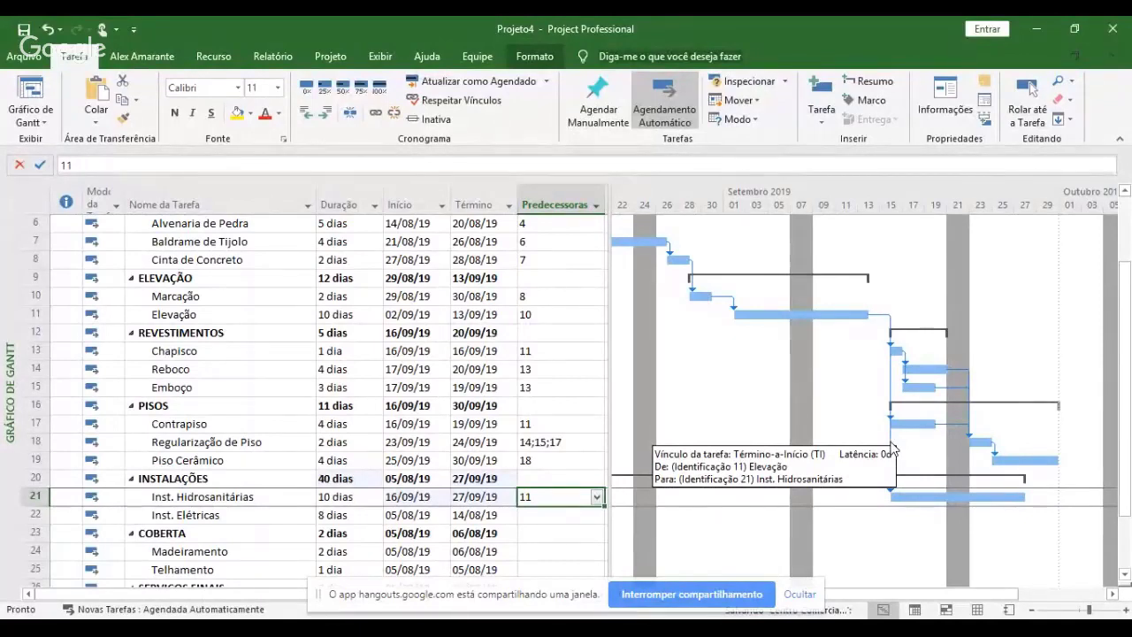
pyautogui.hotkey('alt', 'Tab')
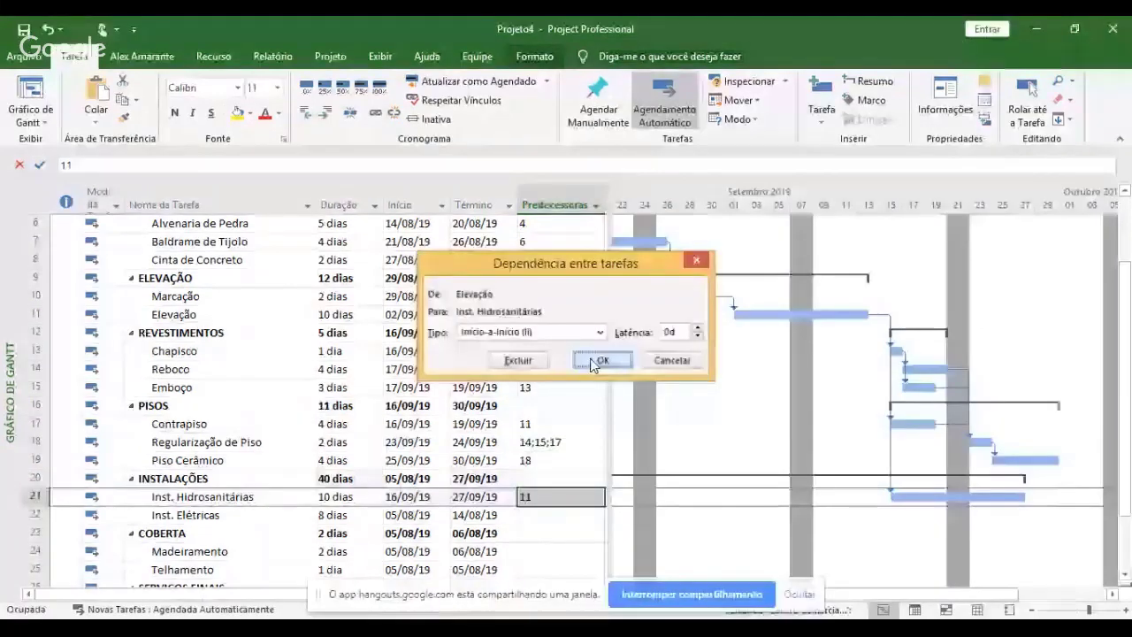
pyautogui.click(599, 363)
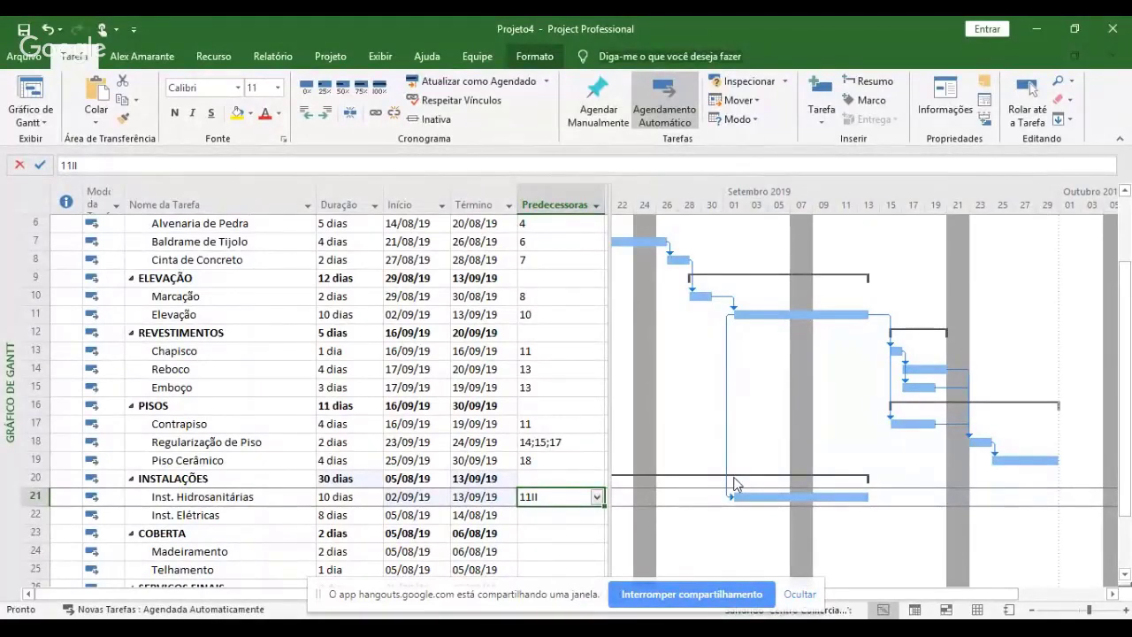
pyautogui.doubleClick(727, 424)
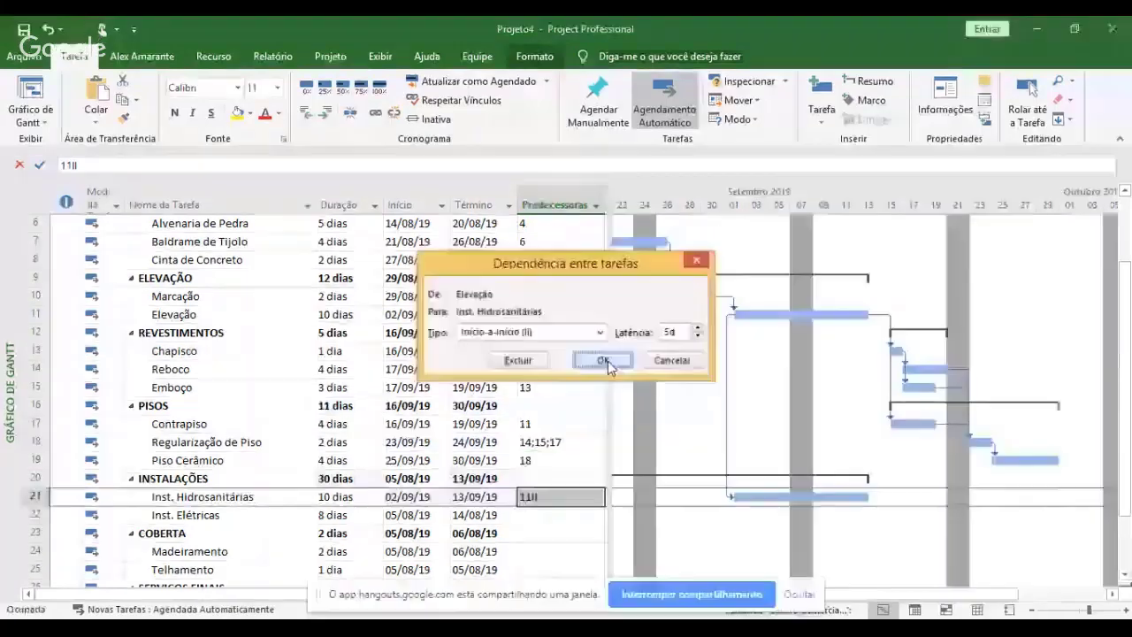
pyautogui.click(606, 359)
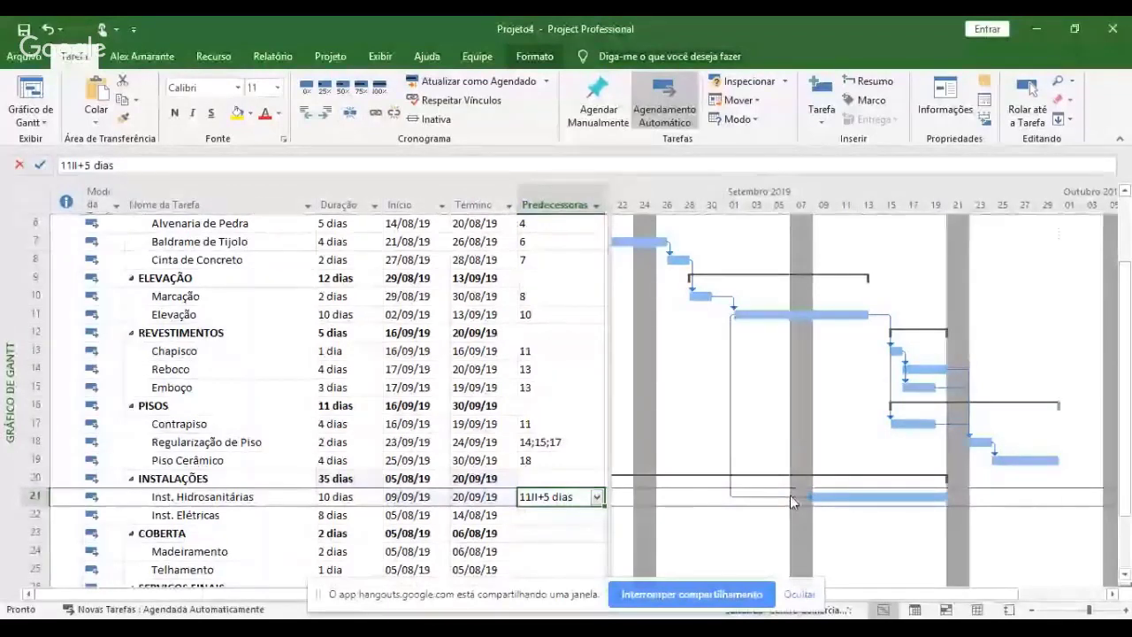
pyautogui.moveTo(770, 500)
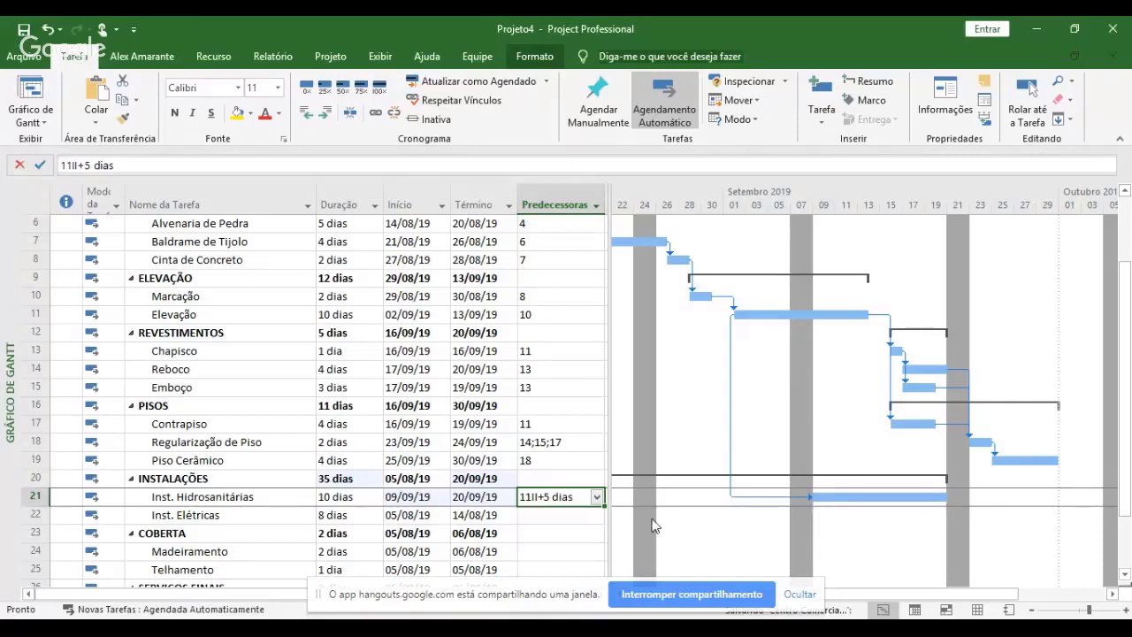
# - Set the predecessor of Inst. Elétricas to 11II+7, a start-to-start link to Elevação with a 7-day lag
pyautogui.click(549, 519)
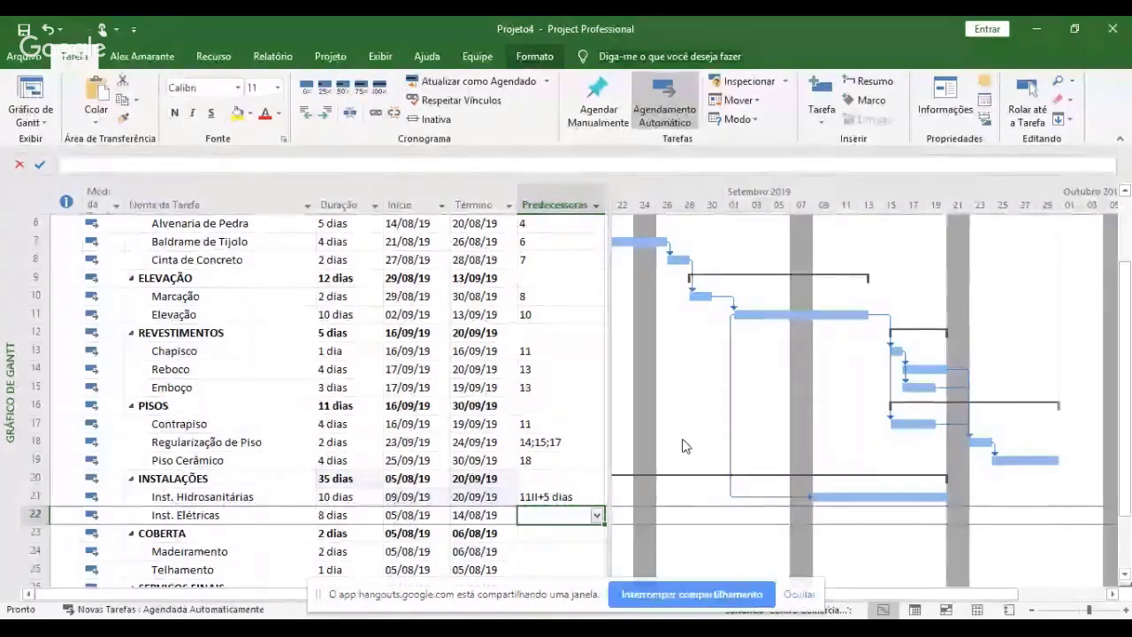
pyautogui.write('11')
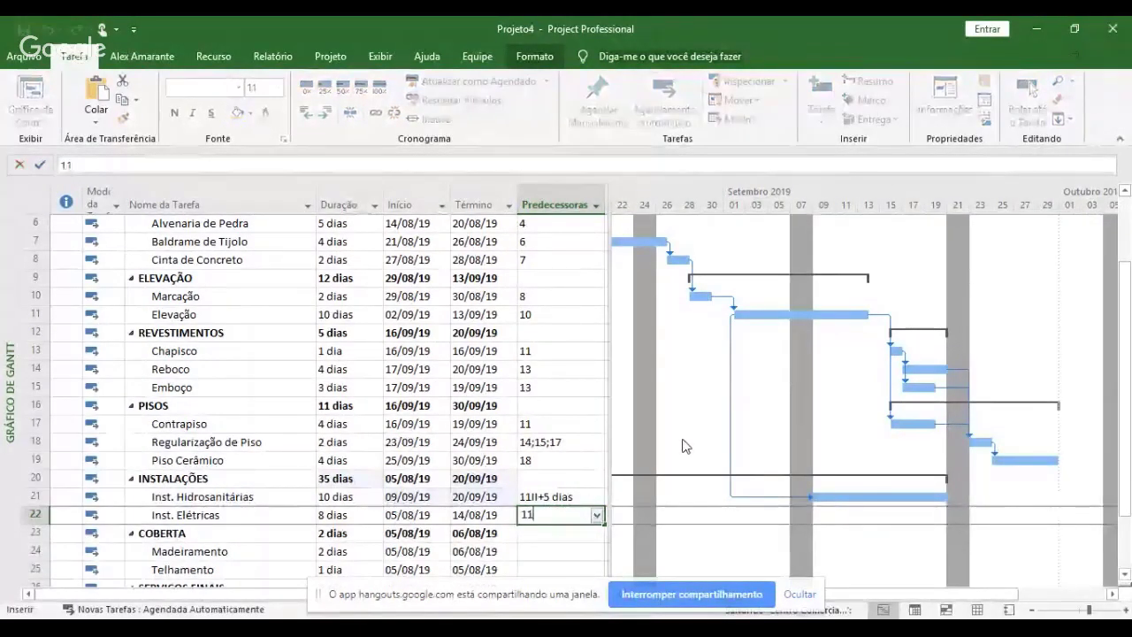
pyautogui.write('i')
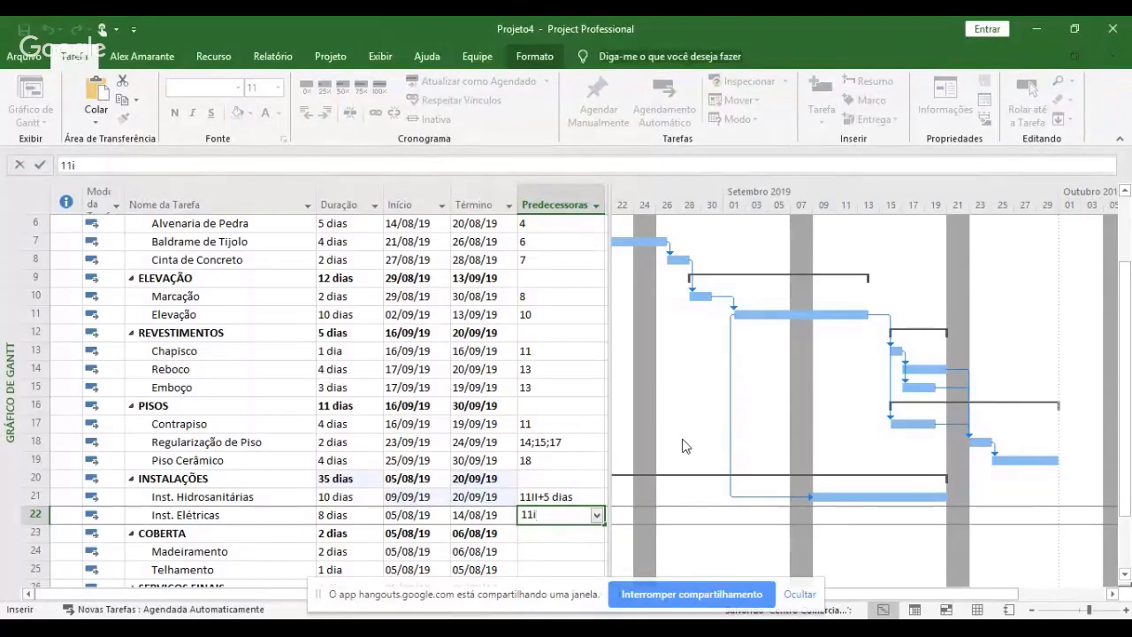
pyautogui.write('i+7')
pyautogui.press('Return')
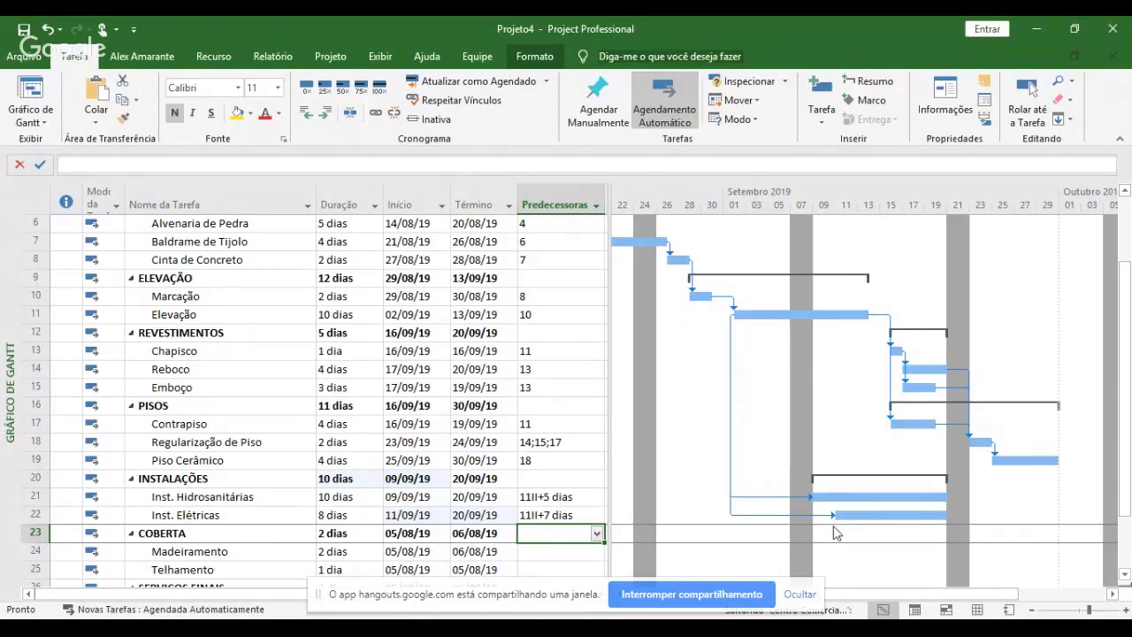
# - Set the predecessor of Inst. Elétricas to 21II+2, a start-to-start link to Inst. Hidrosanitárias with a 2-day lag
pyautogui.press('Up')
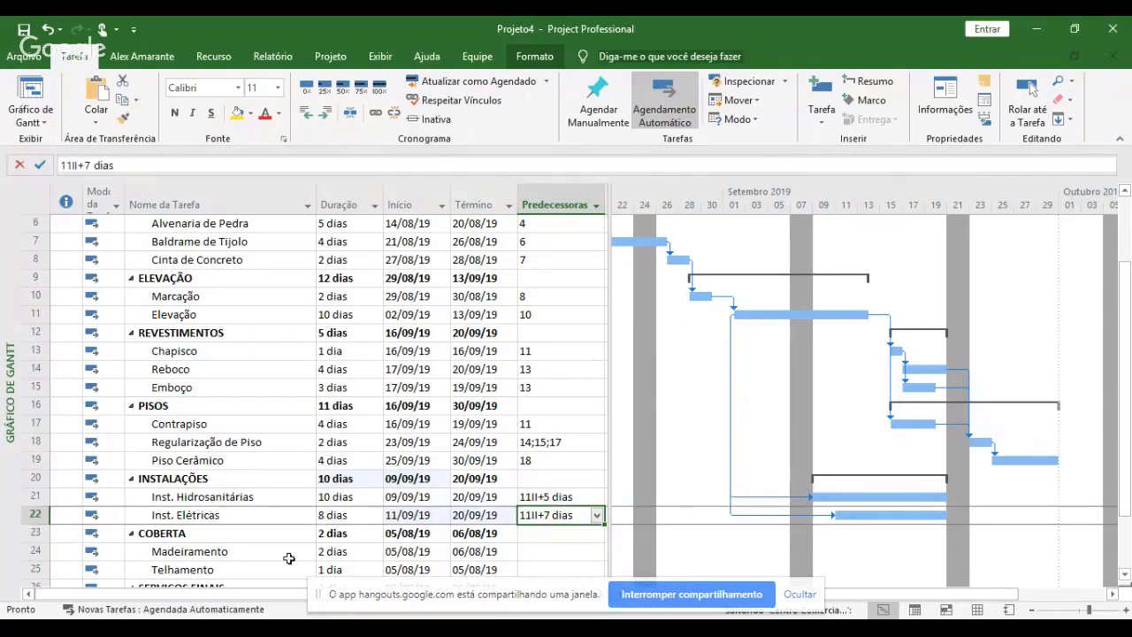
pyautogui.write('21i')
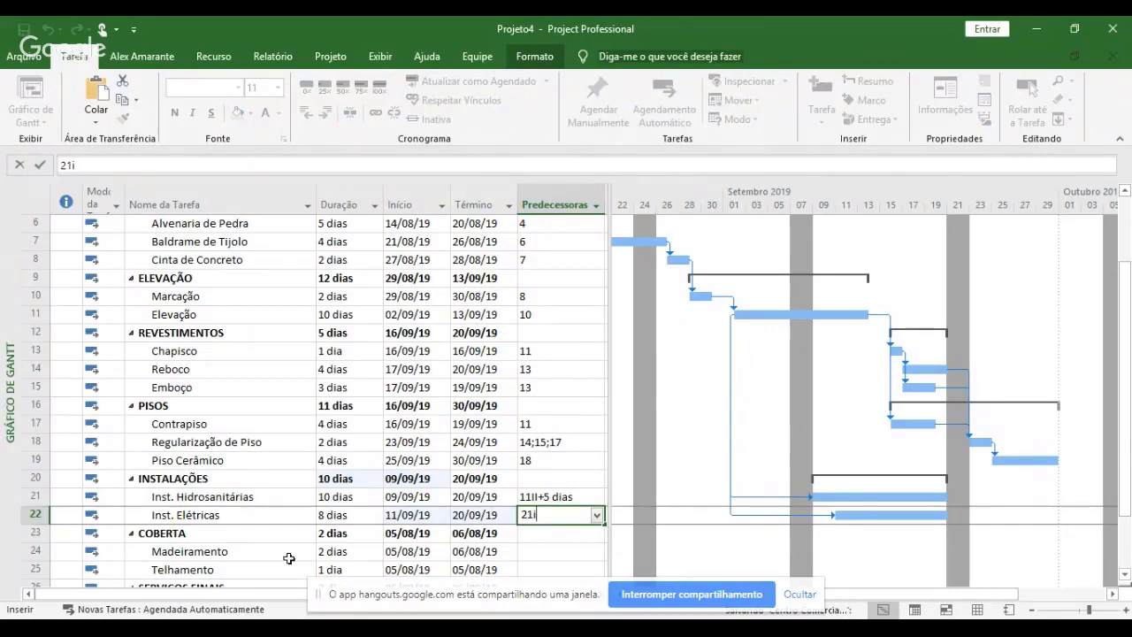
pyautogui.write('i')
pyautogui.write('+2')
pyautogui.press('Return')
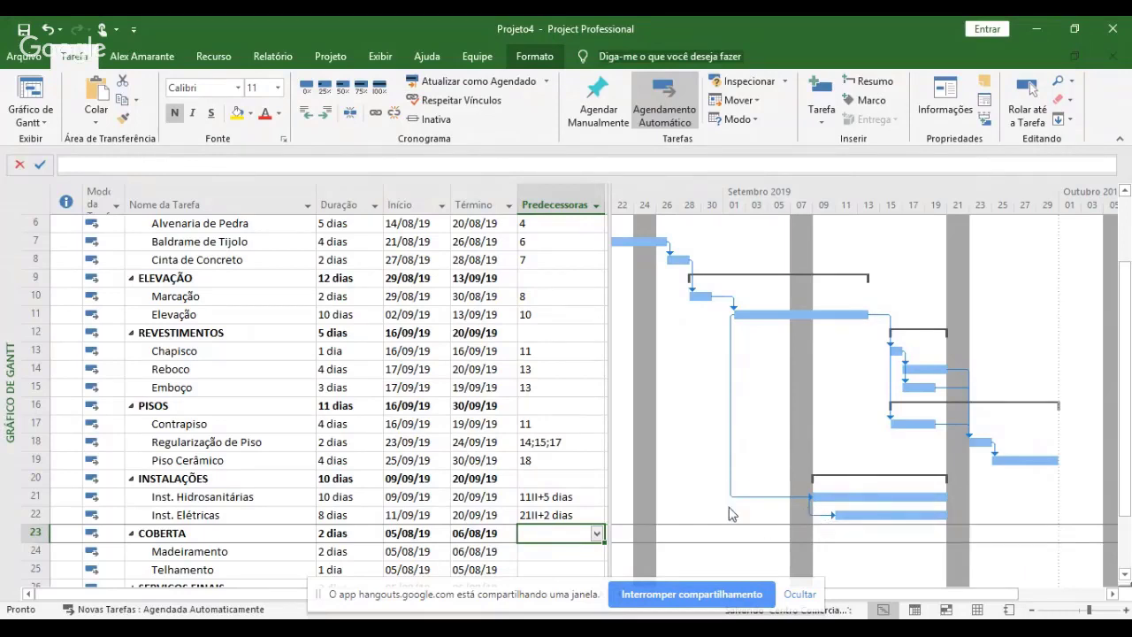
# - Undo the last predecessor change on Inst. Elétricas
pyautogui.click(570, 514)
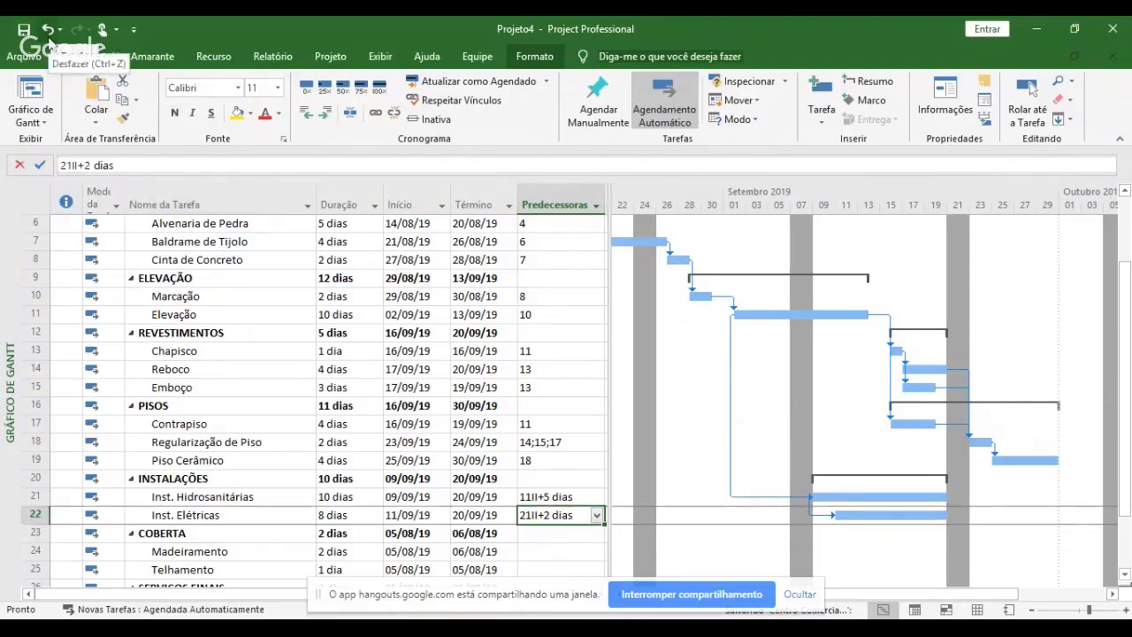
pyautogui.click(49, 33)
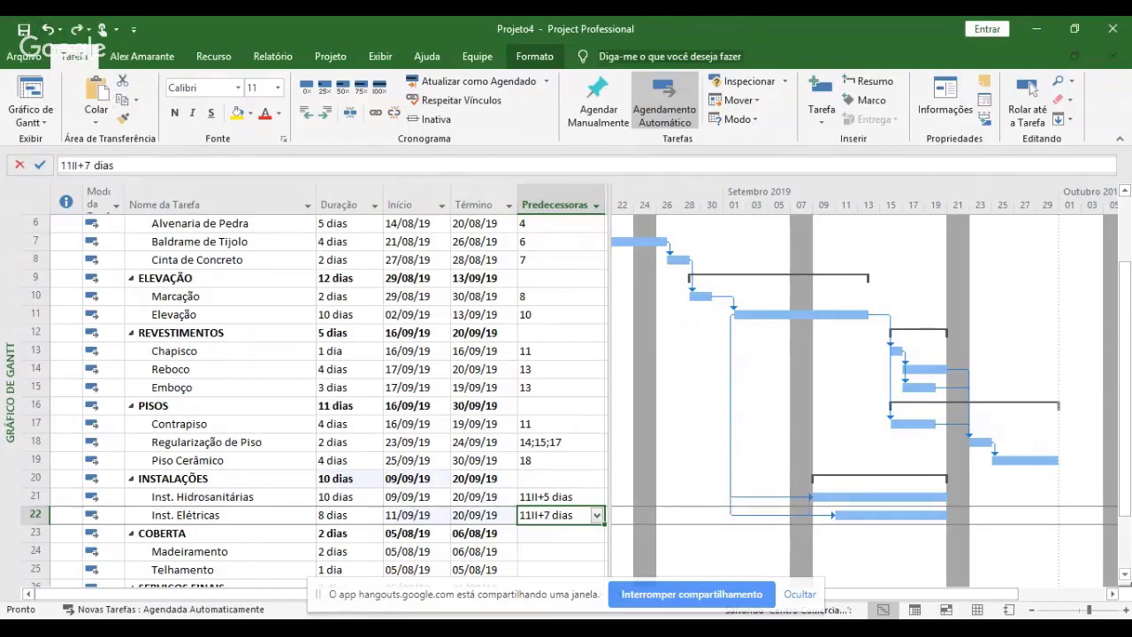
pyautogui.press('Return')
# - Make task 11, Elevação, the predecessor of Madeiramento under COBERTA
pyautogui.press('Return')
pyautogui.press('Return')
pyautogui.press('Return')
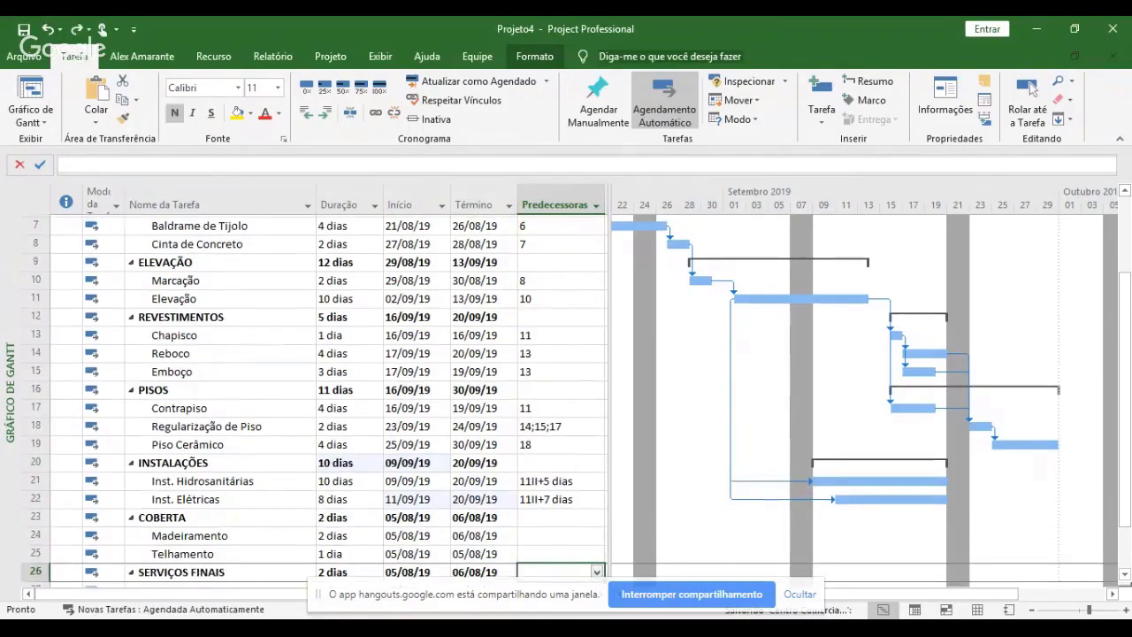
pyautogui.press('Down')
pyautogui.press('Down')
pyautogui.press('Up')
pyautogui.press('Up')
pyautogui.press('Up')
pyautogui.press('Up')
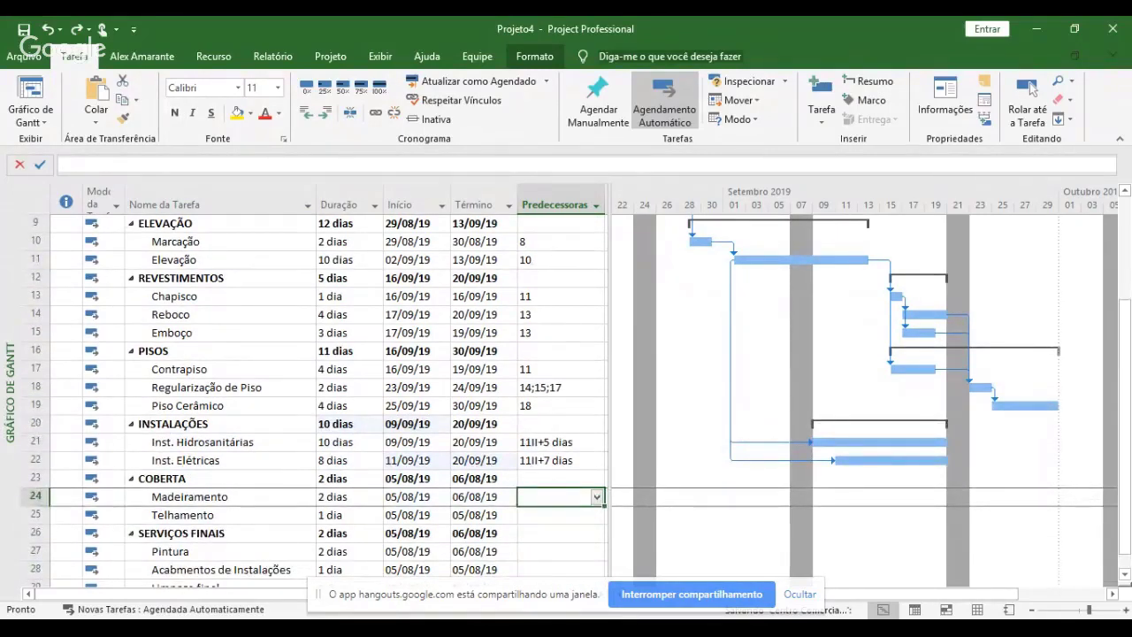
pyautogui.write('11')
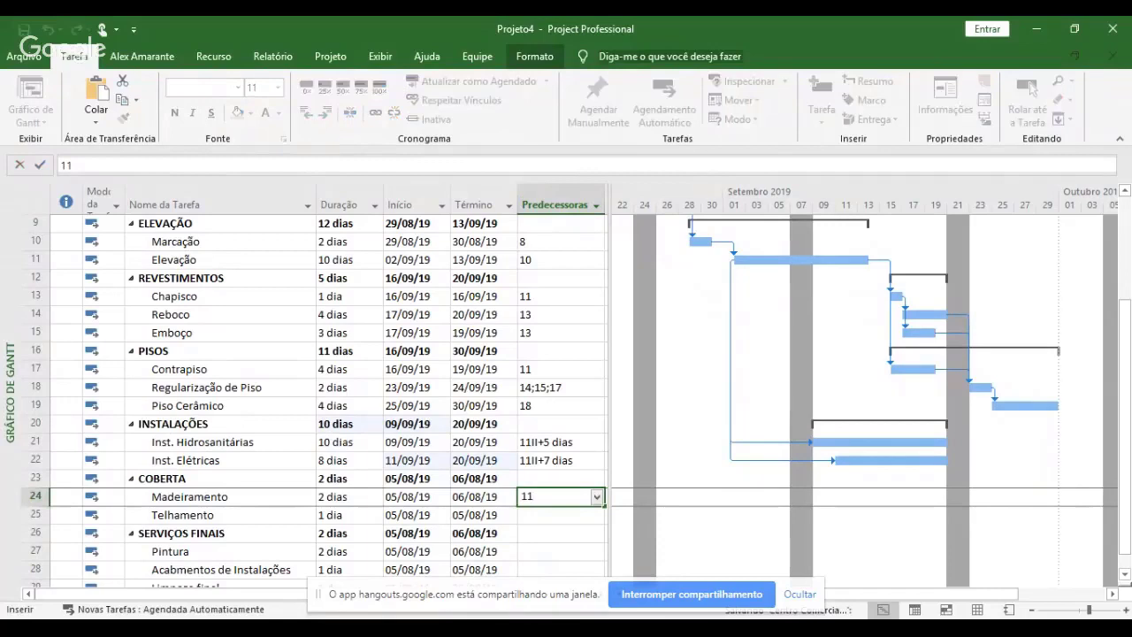
pyautogui.press('Return')
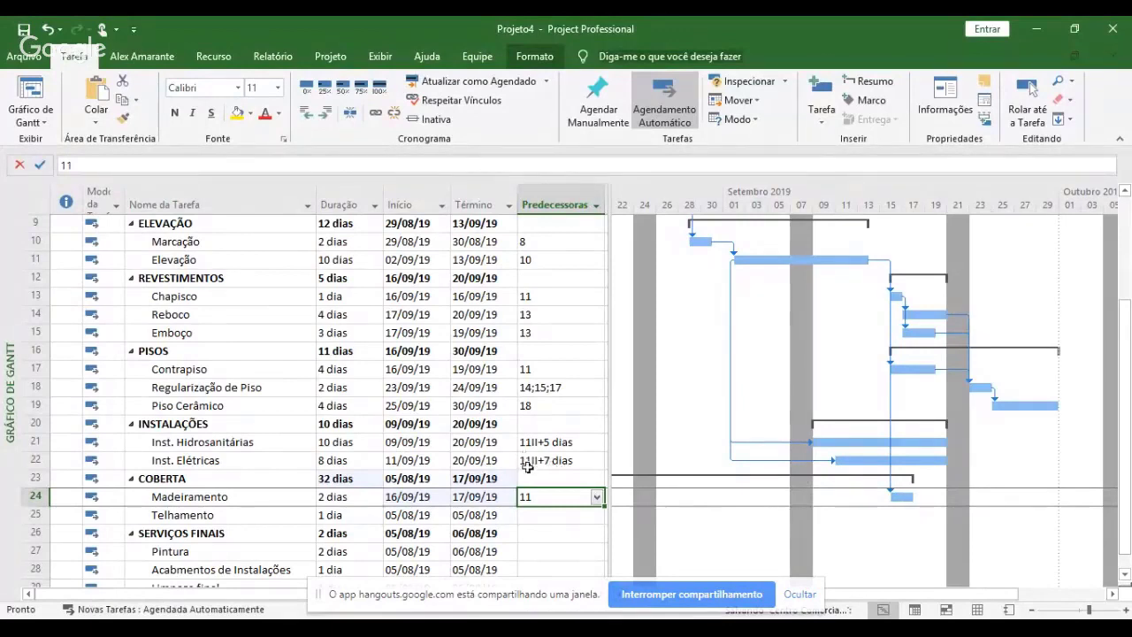
# - Try to add a lag to Madeiramento's link by changing its predecessor to 11+7
pyautogui.click(563, 502)
pyautogui.click(574, 508)
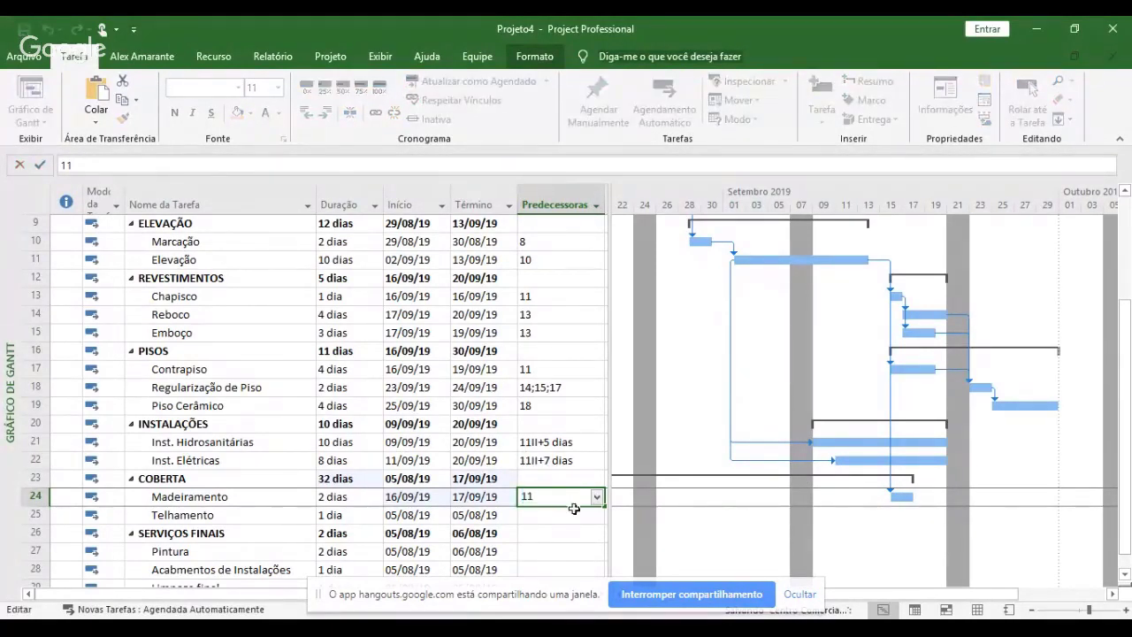
pyautogui.write('+7')
pyautogui.press('Return')
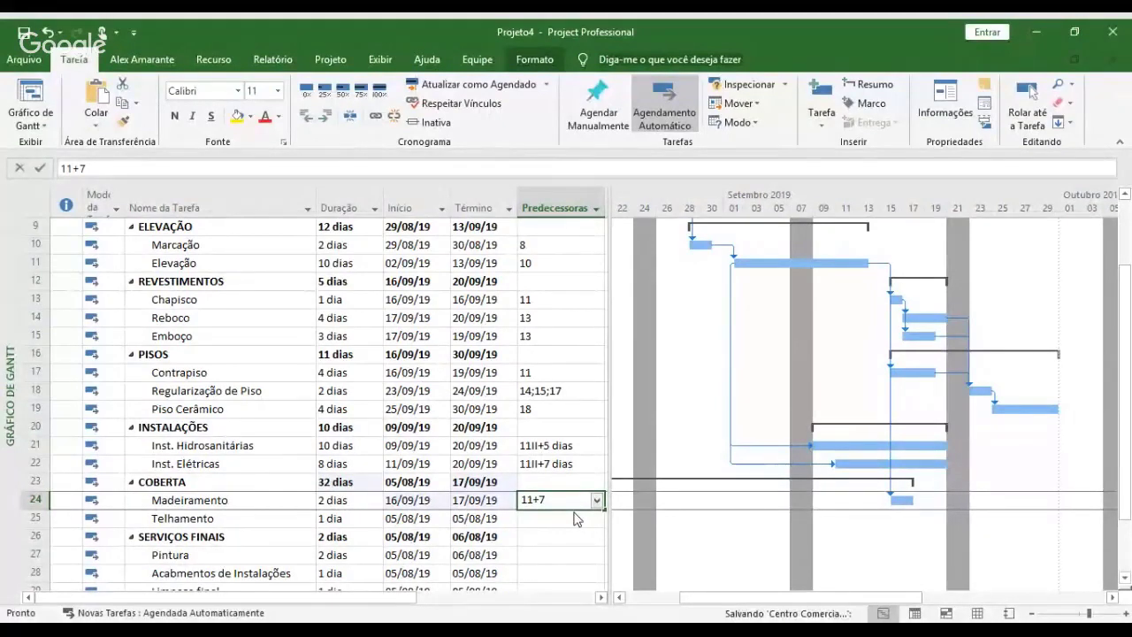
pyautogui.press('Return')
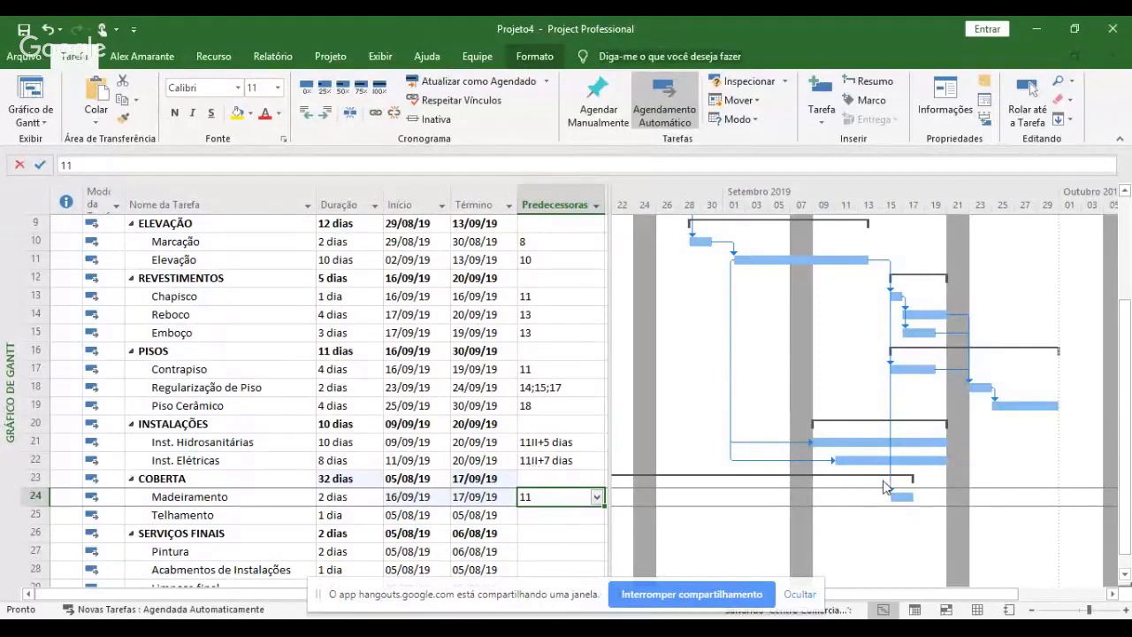
# - Under COBERTA, set Madeiramento's predecessor to 11TI+4, a finish-to-start link with a 4-day lag, and Telhamento's predecessor to 24
pyautogui.moveTo(893, 487)
pyautogui.press('F2')
pyautogui.press('Right')
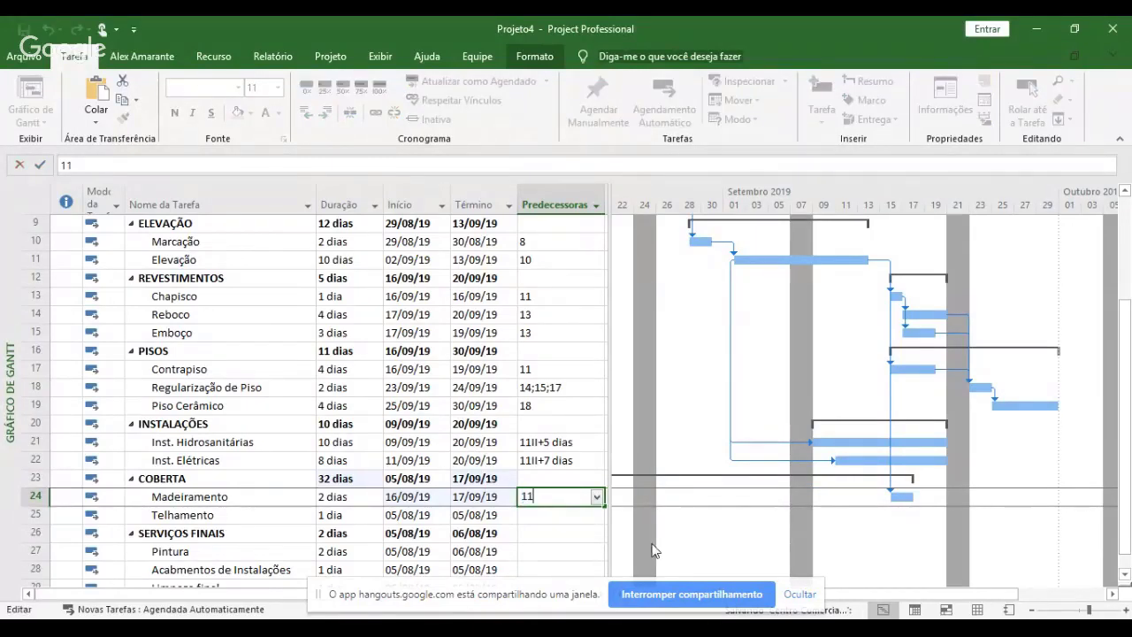
pyautogui.write('ti')
pyautogui.write('+4')
pyautogui.press('Return')
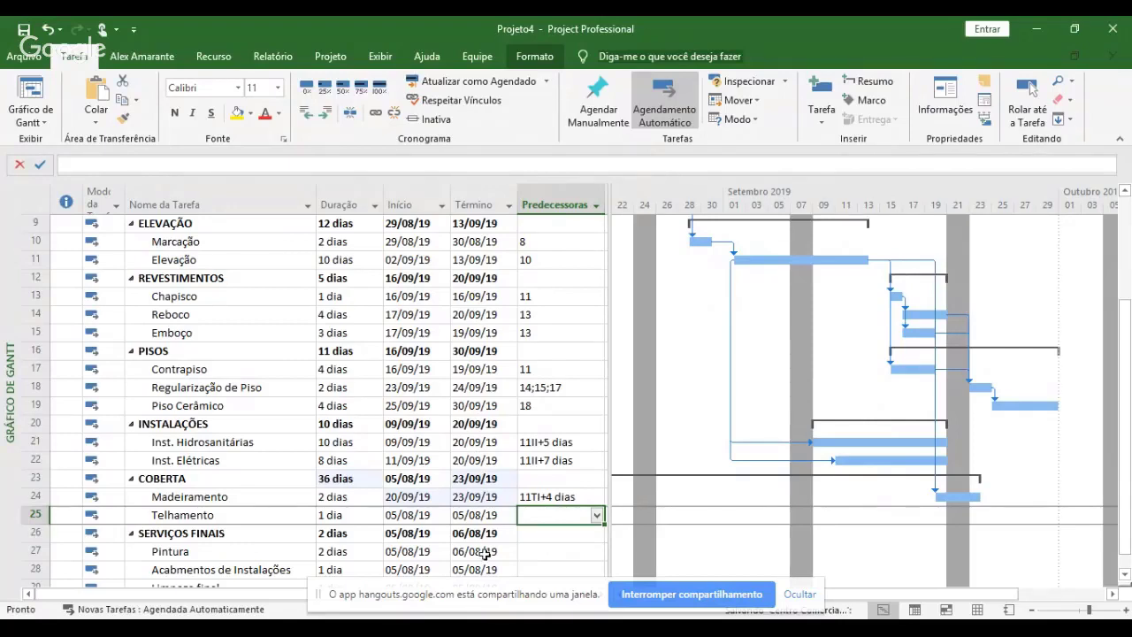
pyautogui.write('24')
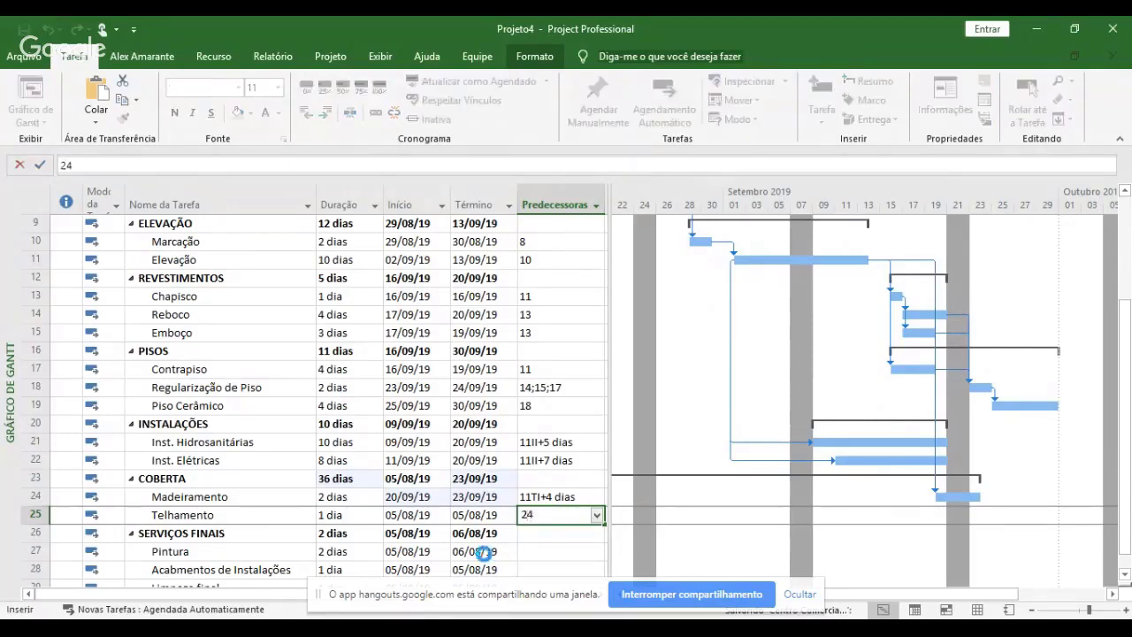
pyautogui.press('Return')
# - Set the predecessors of Pintura under SERVIÇOS FINAIS to 14;19;25, linking it to Reboco, Piso Cerâmico and Telhamento
pyautogui.press('Down')
pyautogui.press('Down')
pyautogui.press('Down')
pyautogui.press('Down')
pyautogui.press('Up')
pyautogui.press('Up')
pyautogui.press('Up')
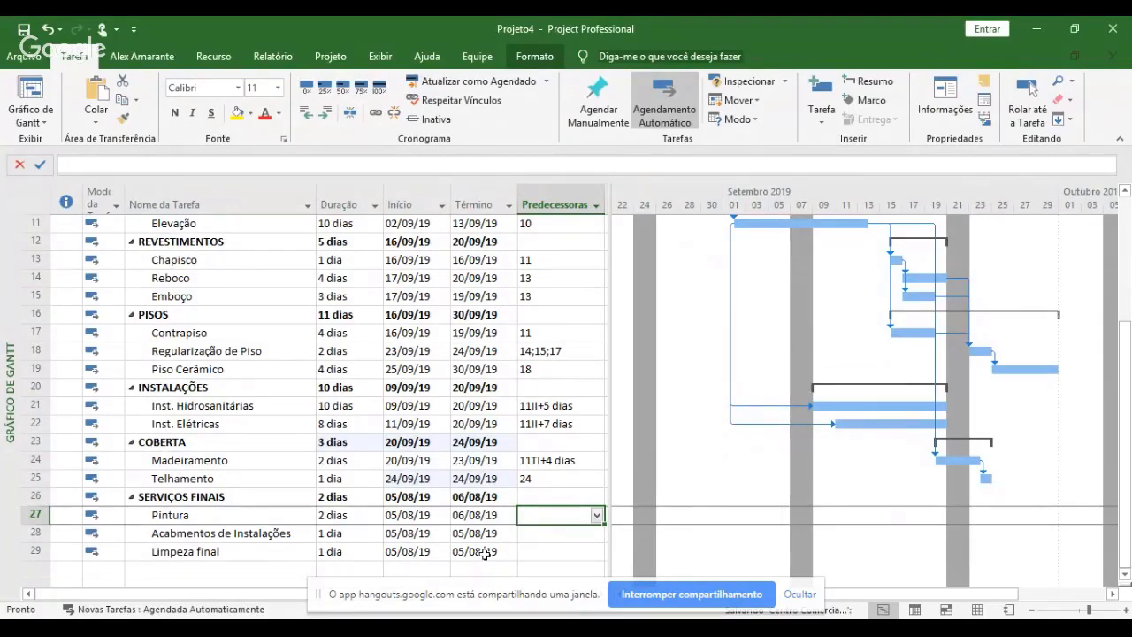
pyautogui.write('14;')
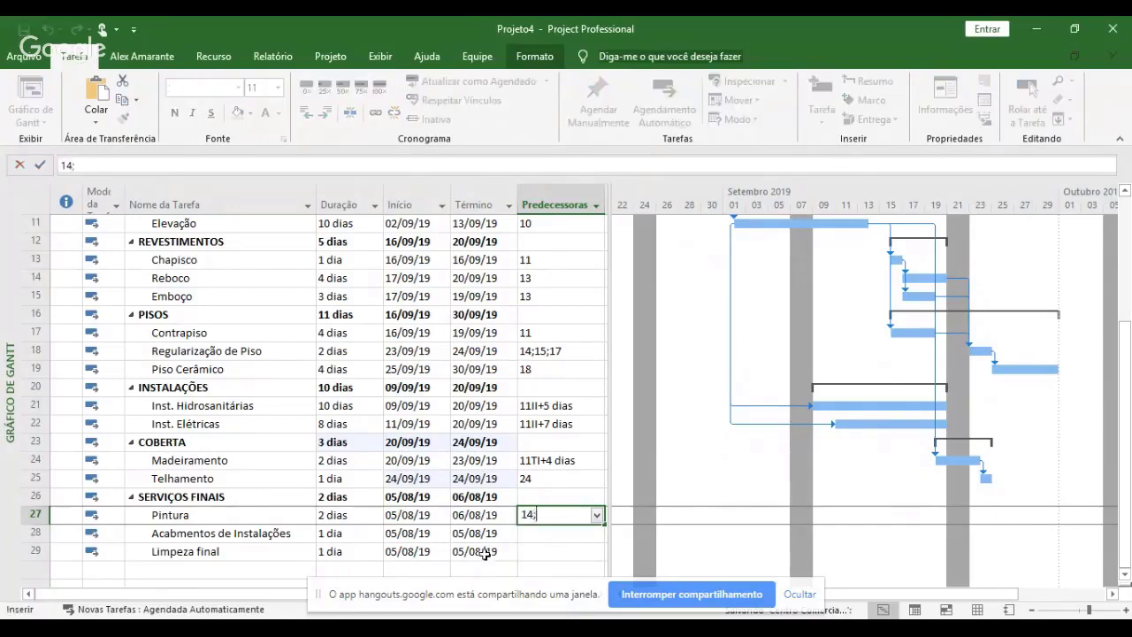
pyautogui.write('19;25')
pyautogui.press('Return')
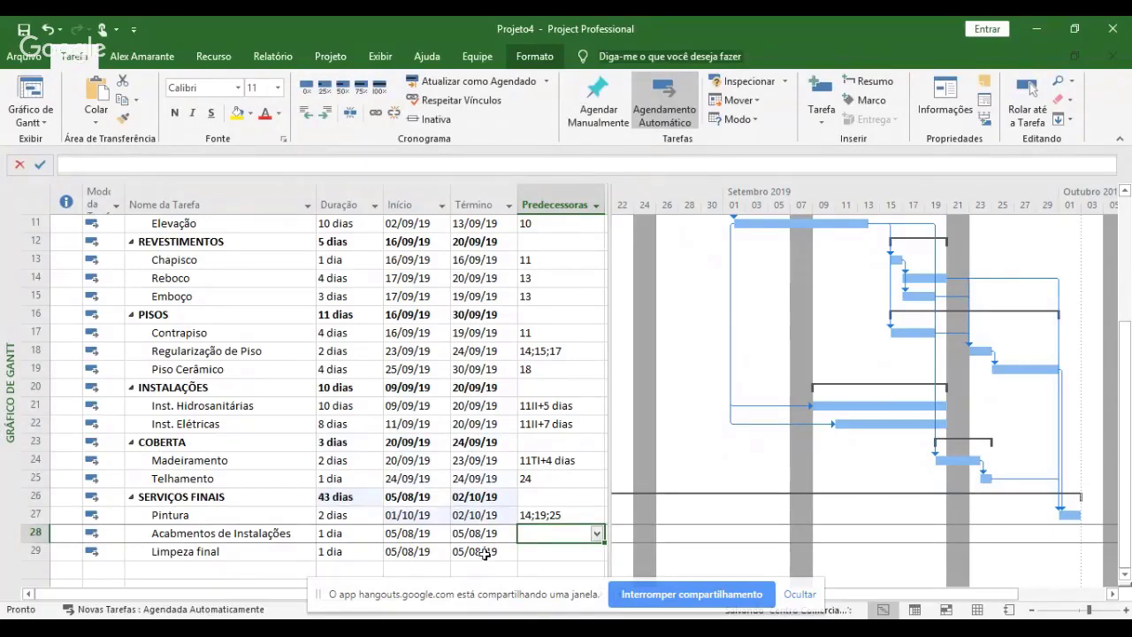
# - Correct the spelling of task 28's name to Acabamentos de Instalações
pyautogui.press('F2')
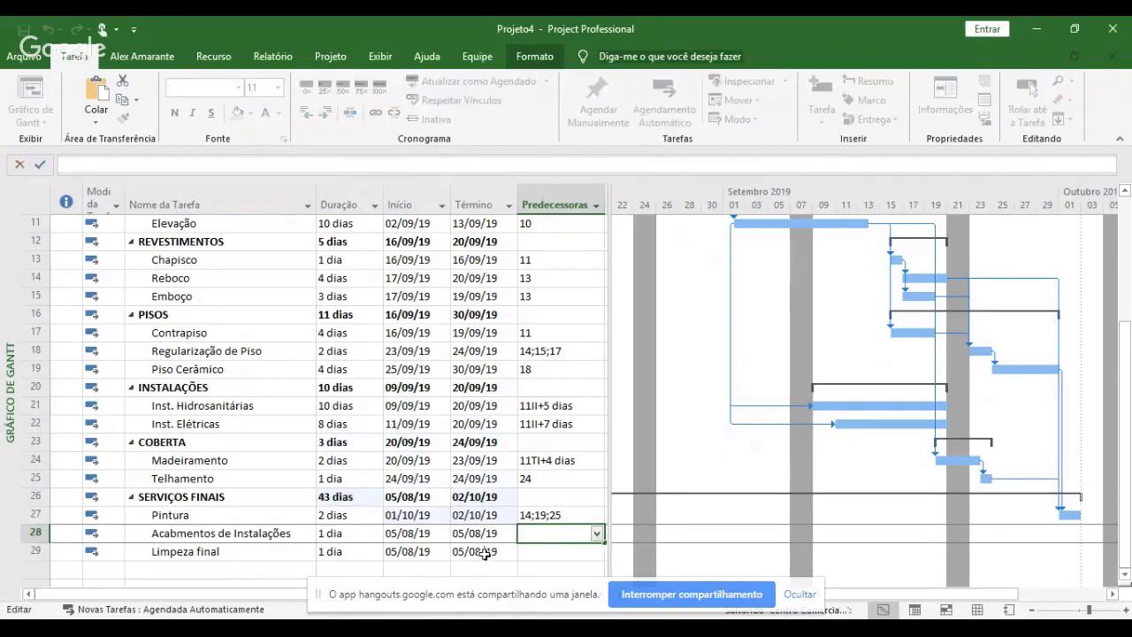
pyautogui.press('Escape')
pyautogui.press('Left')
pyautogui.press('Left')
pyautogui.press('Left')
pyautogui.press('Left')
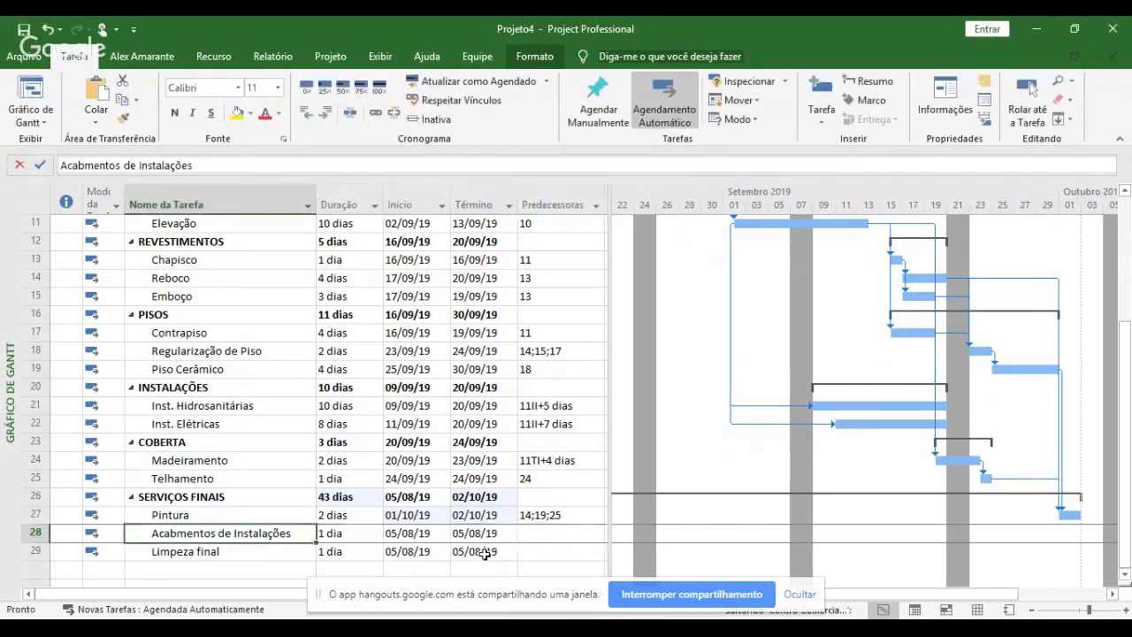
pyautogui.press('F2')
pyautogui.press('Left')
pyautogui.press('Left')
pyautogui.press('Left')
pyautogui.press('Left')
pyautogui.press('Left')
pyautogui.press('Left')
pyautogui.press('Left')
pyautogui.press('Left')
pyautogui.press('Left')
pyautogui.press('Left')
pyautogui.press('Left')
pyautogui.press('Left')
pyautogui.press('Left')
pyautogui.press('Left')
pyautogui.press('Left')
pyautogui.press('Left')
pyautogui.press('Left')
pyautogui.press('Left')
pyautogui.press('Left')
pyautogui.press('Left')
pyautogui.press('Left')
pyautogui.press('Left')
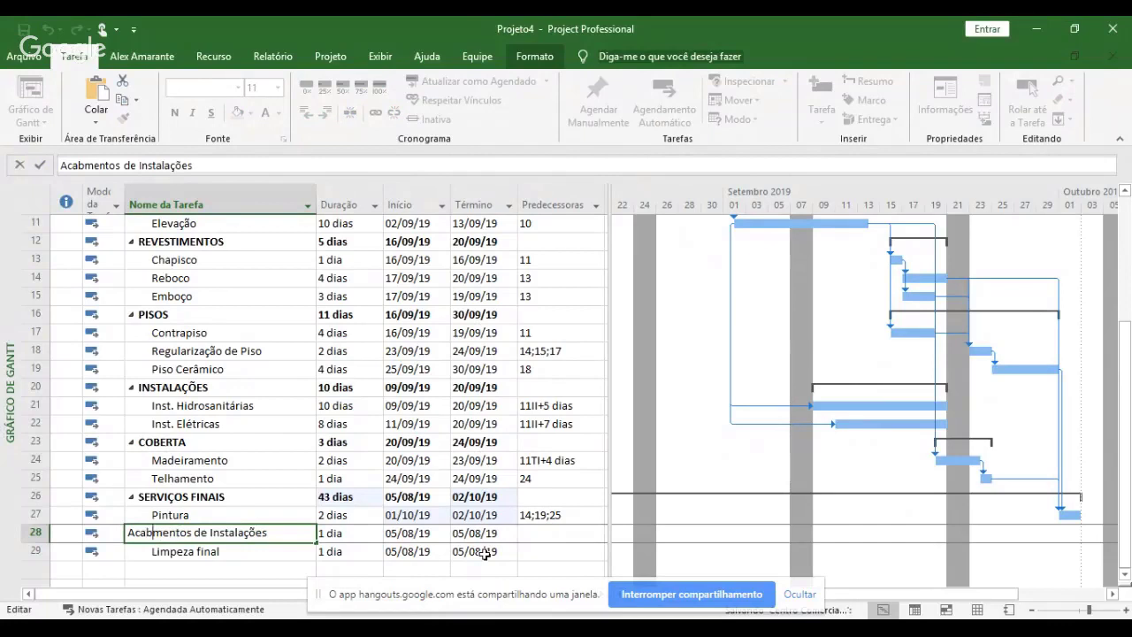
pyautogui.press('Return')
# - Set the predecessor of Acabamentos de Instalações to 27 and the predecessor of Limpeza final to 28
pyautogui.press('Up')
pyautogui.press('Right')
pyautogui.press('Right')
pyautogui.press('Right')
pyautogui.press('Right')
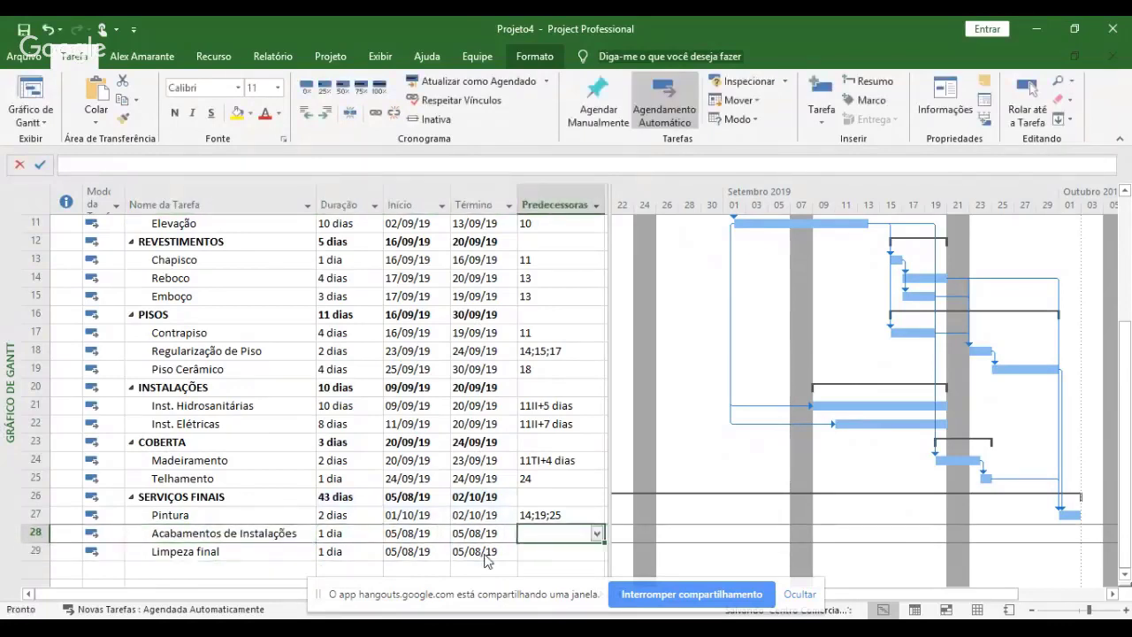
pyautogui.write('27')
pyautogui.press('Return')
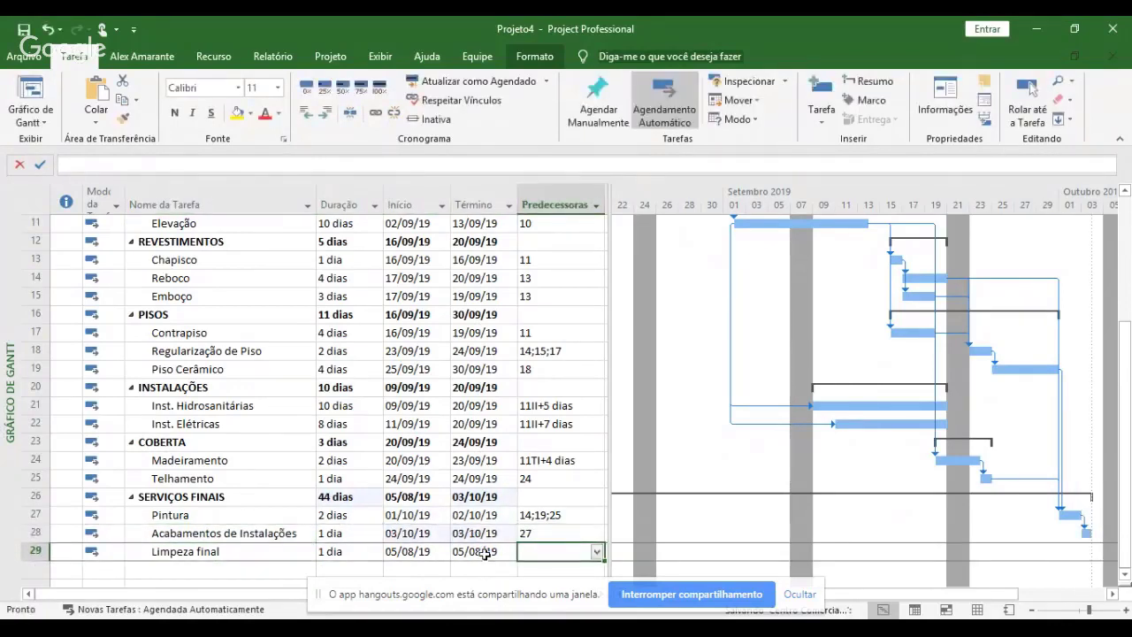
pyautogui.write('28')
pyautogui.press('Return')
pyautogui.press('Up')
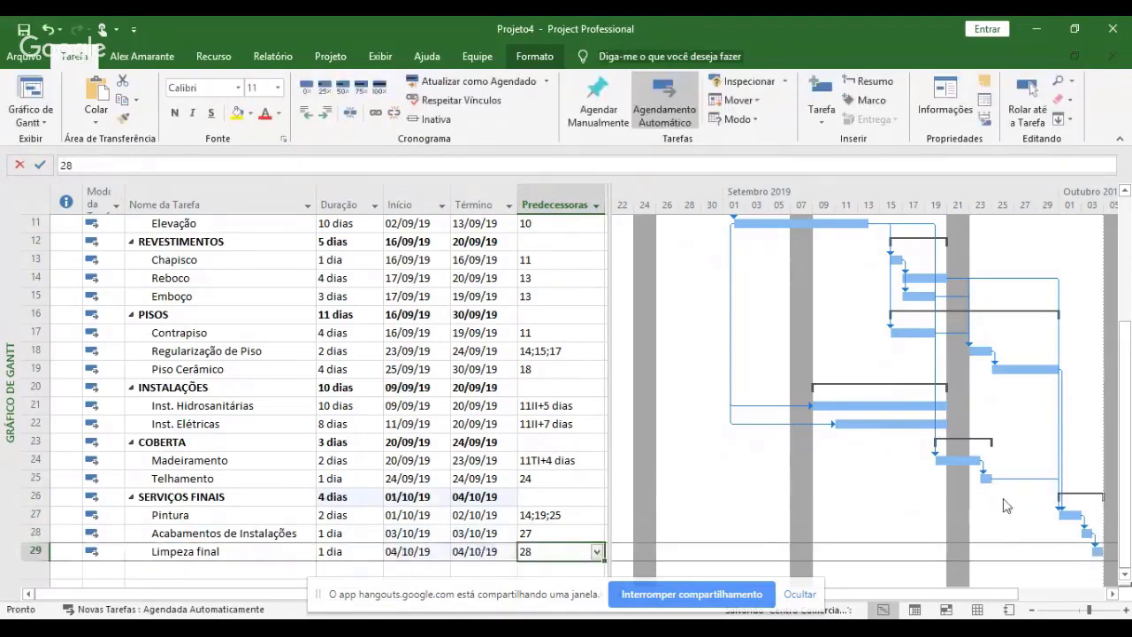
# - Examine the end of the Gantt chart, then go back through the task list to its first tasks
pyautogui.click(1113, 593)
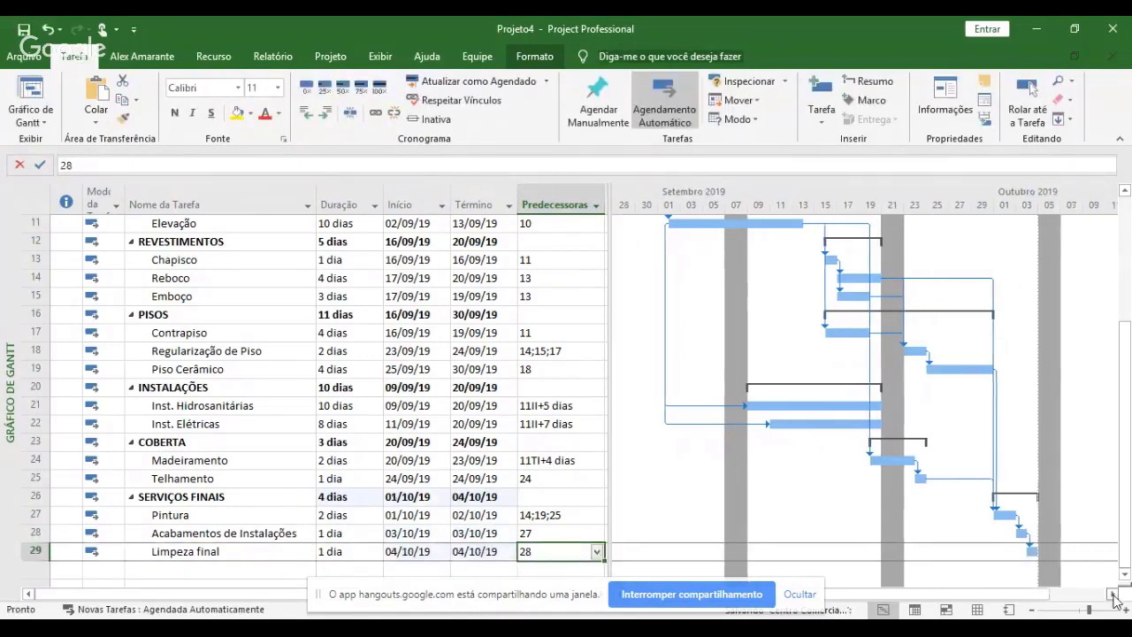
pyautogui.click(1113, 593)
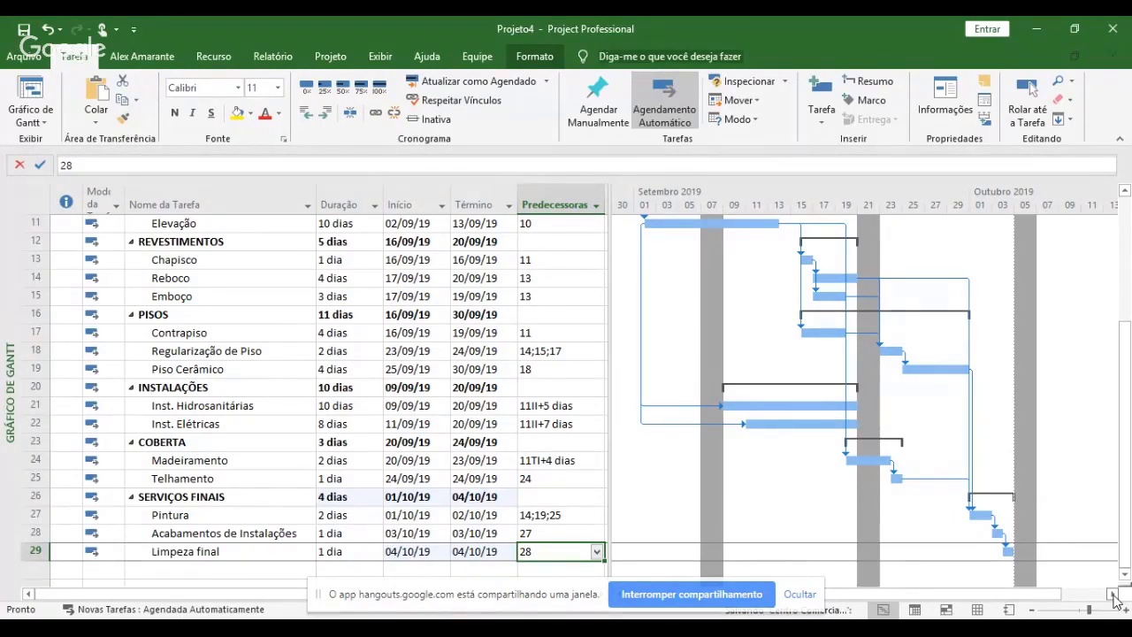
pyautogui.click(251, 366)
pyautogui.press('Up')
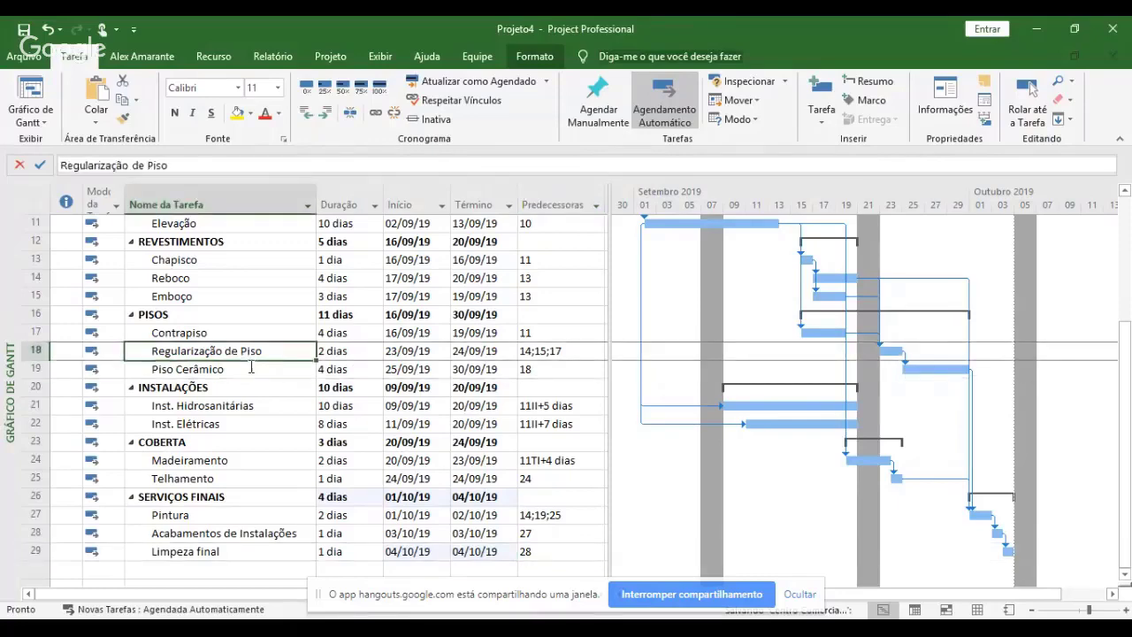
pyautogui.press('Up')
pyautogui.press('Up')
pyautogui.press('Up')
pyautogui.press('Up')
pyautogui.press('Up')
pyautogui.press('Up')
pyautogui.press('Up')
pyautogui.press('Up')
pyautogui.press('Up')
pyautogui.press('Up')
pyautogui.press('Up')
pyautogui.press('Up')
pyautogui.press('Up')
pyautogui.press('Up')
pyautogui.press('Up')
pyautogui.press('Up')
pyautogui.press('Up')
pyautogui.press('Down')
pyautogui.press('Down')
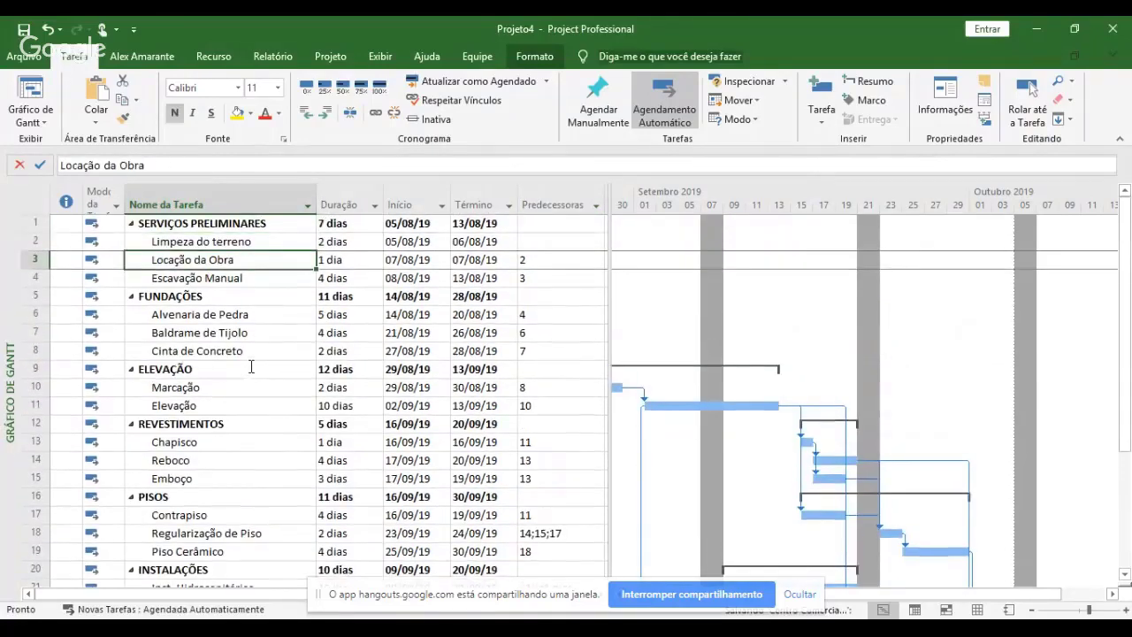
# - Select the Predecessoras column and review the links of all tasks from the first phase through SERVIÇOS FINAIS
pyautogui.click(554, 204)
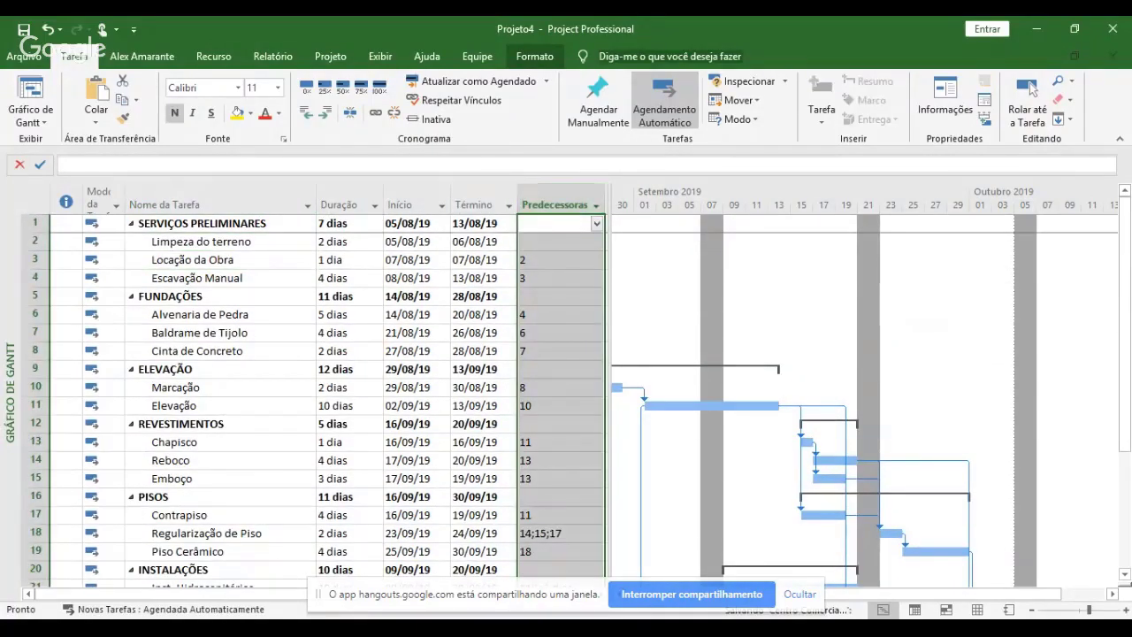
pyautogui.moveTo(979, 602); pyautogui.dragTo(856, 604)
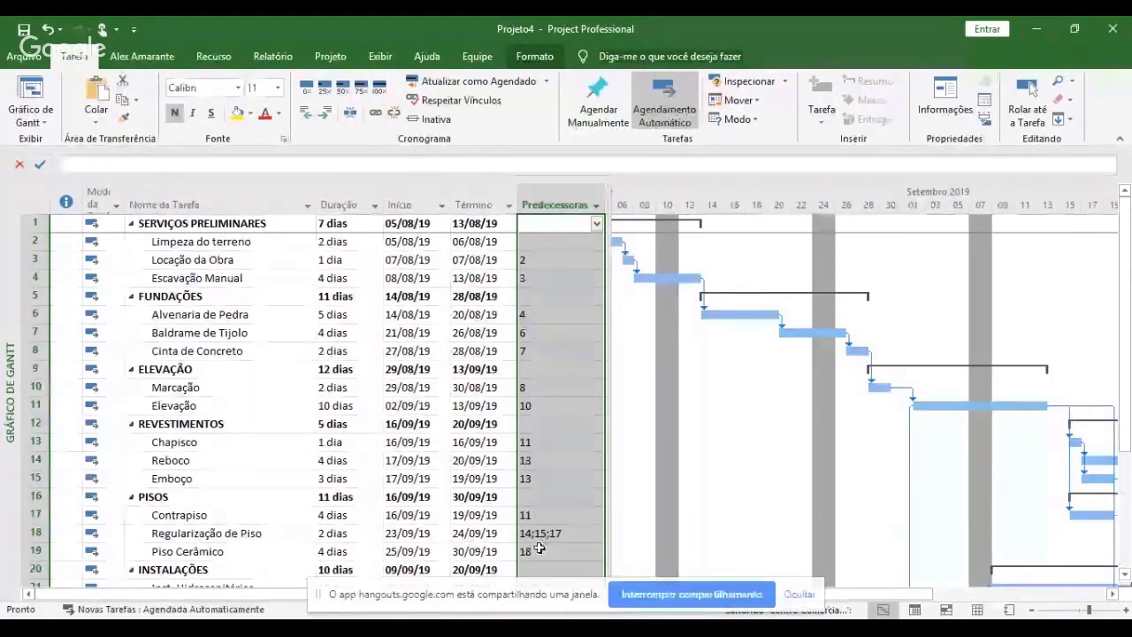
pyautogui.click(1124, 574)
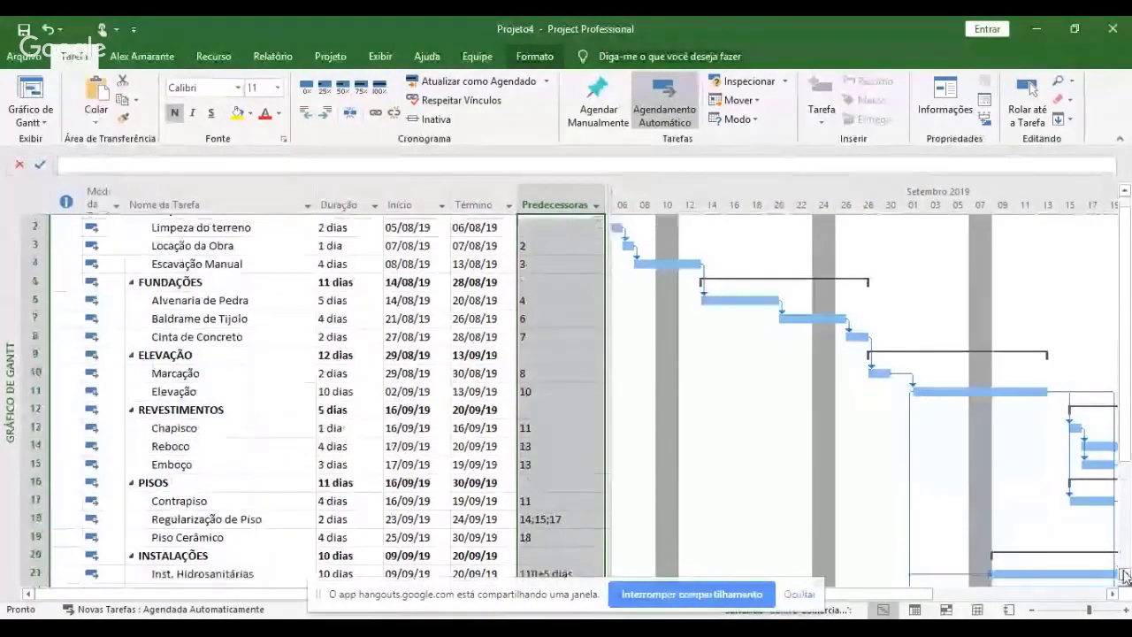
pyautogui.click(1125, 574)
pyautogui.click(1125, 574)
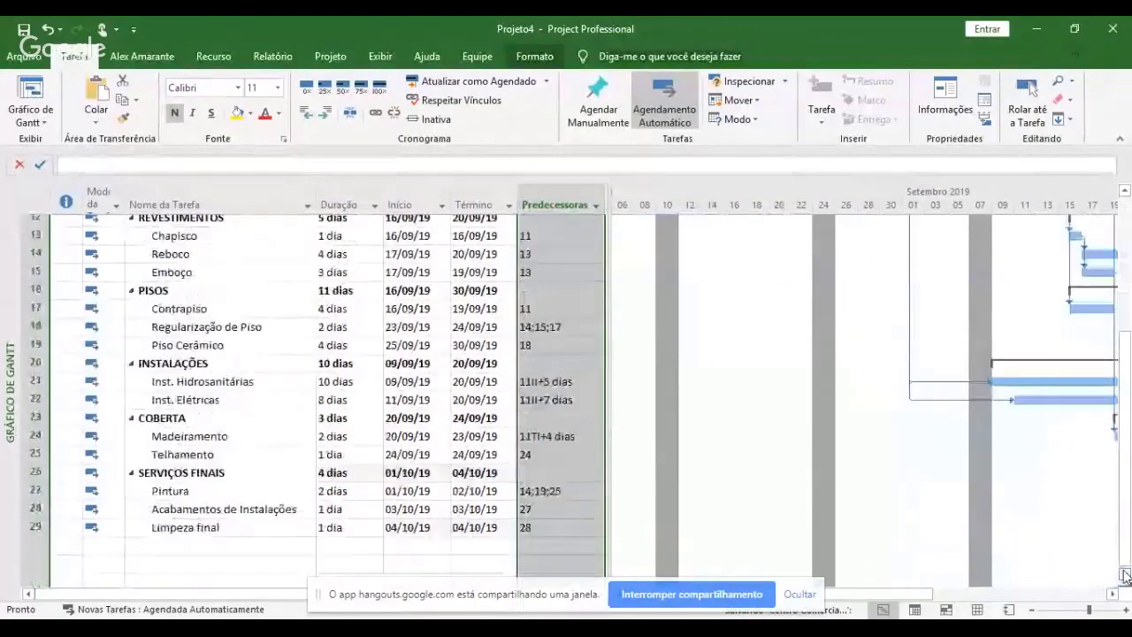
pyautogui.click(1124, 574)
pyautogui.click(1124, 574)
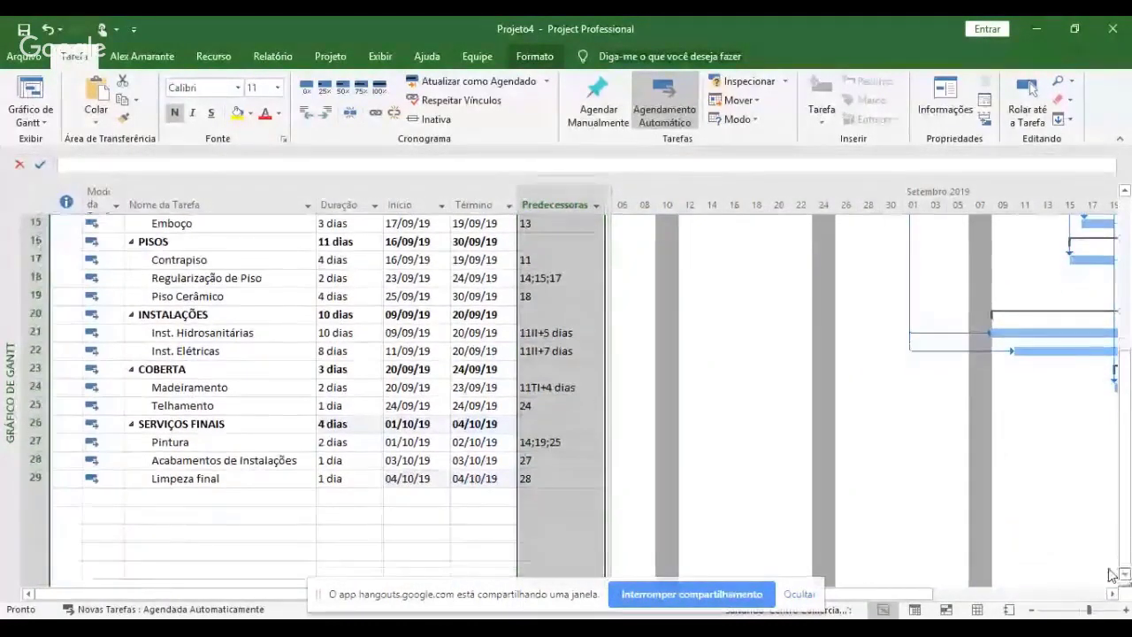
# - Examine the lagged predecessor links of Madeiramento and Inst. Elétricas alongside their bars in the Gantt chart
pyautogui.click(543, 386)
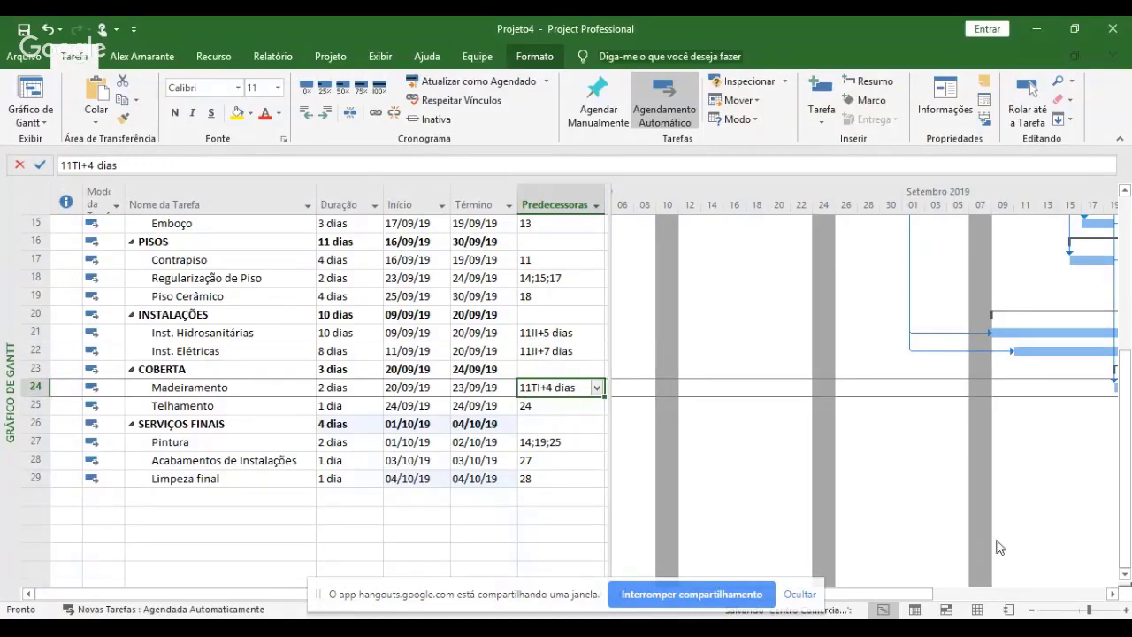
pyautogui.click(1113, 594)
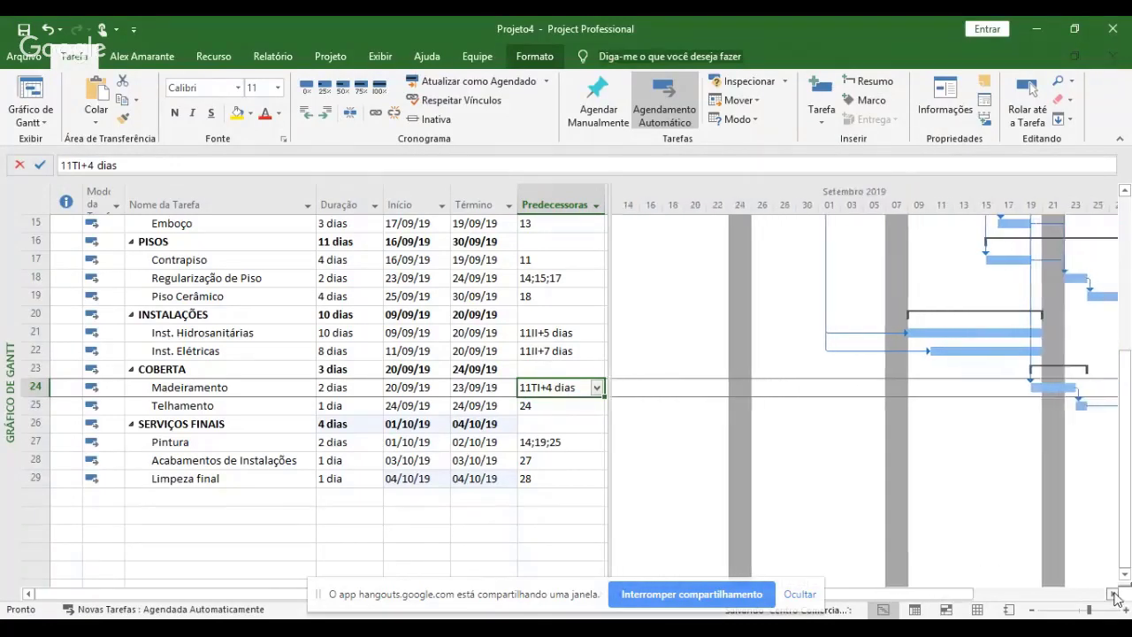
pyautogui.click(1114, 594)
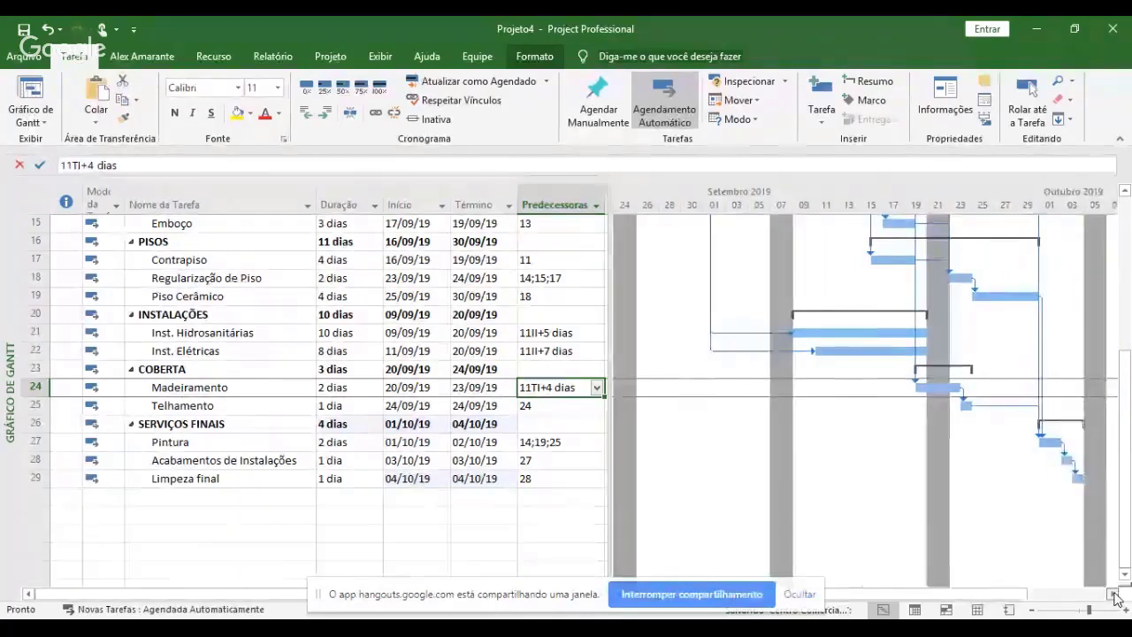
pyautogui.click(1114, 594)
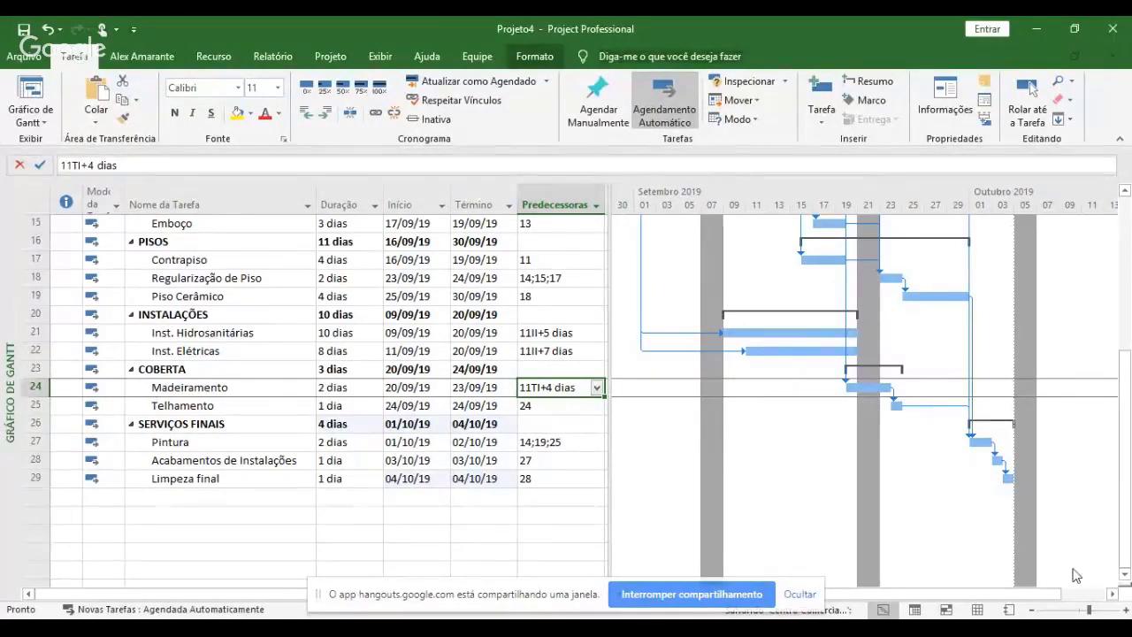
pyautogui.click(549, 352)
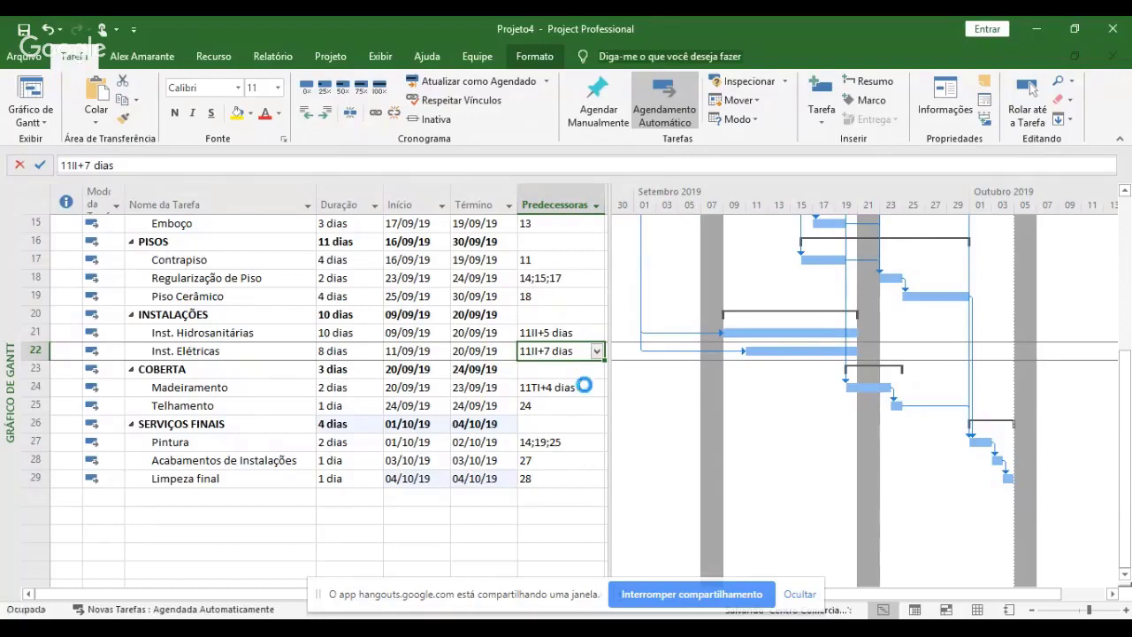
# - Replace the predecessor of Inst. Elétricas with the finish-to-finish link 21TT and check its link line in the Gantt chart
pyautogui.press('Delete')
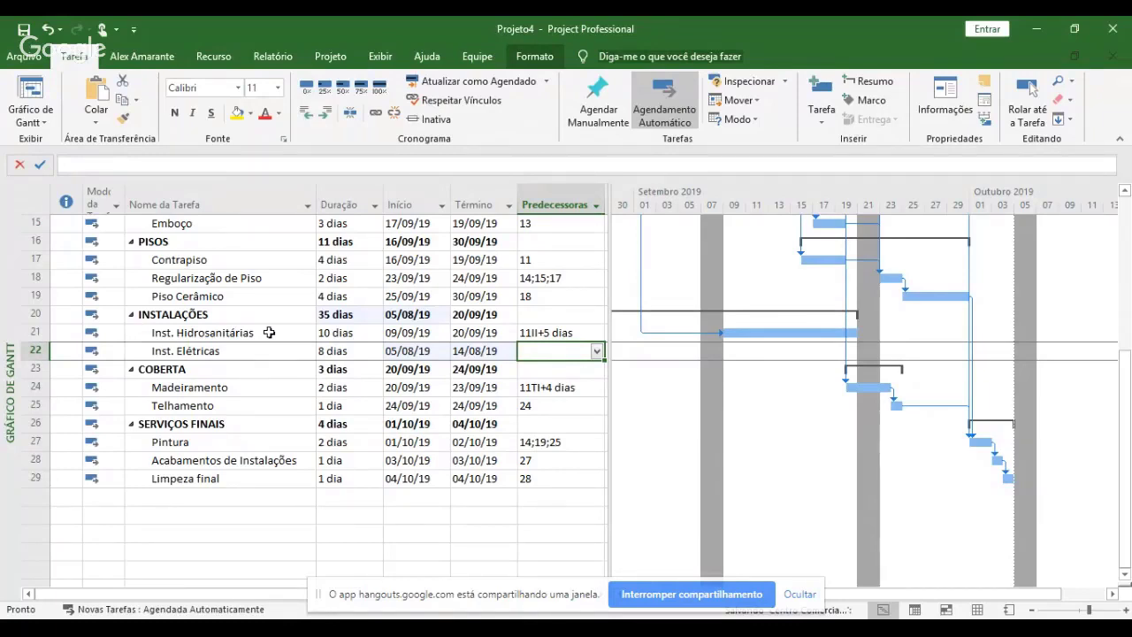
pyautogui.write('21')
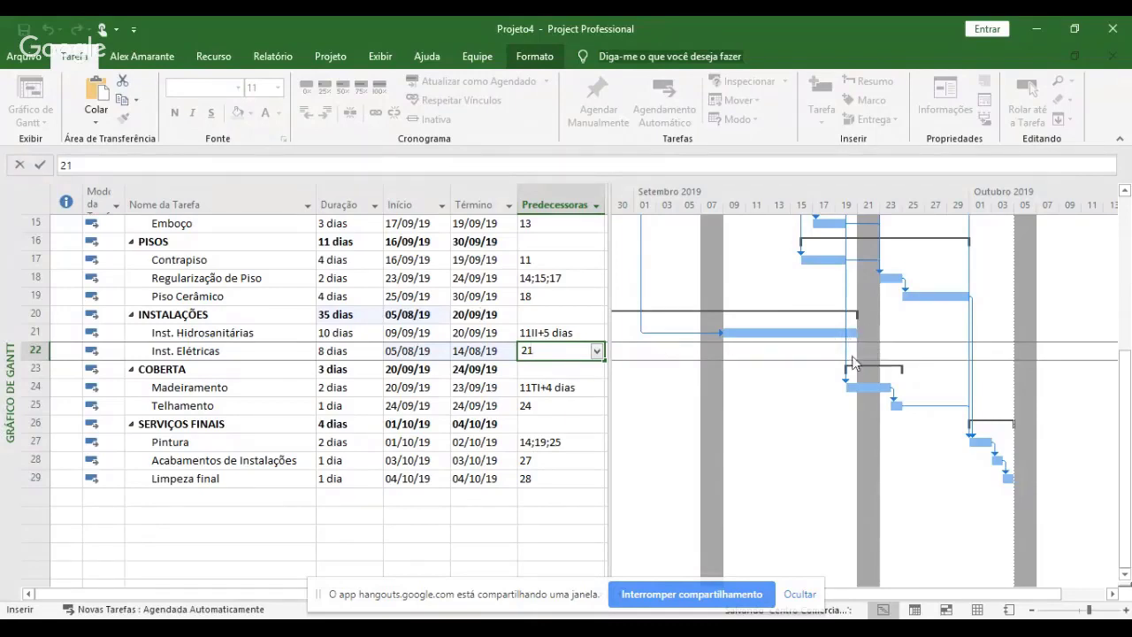
pyautogui.write('t')
pyautogui.write('t')
pyautogui.press('Return')
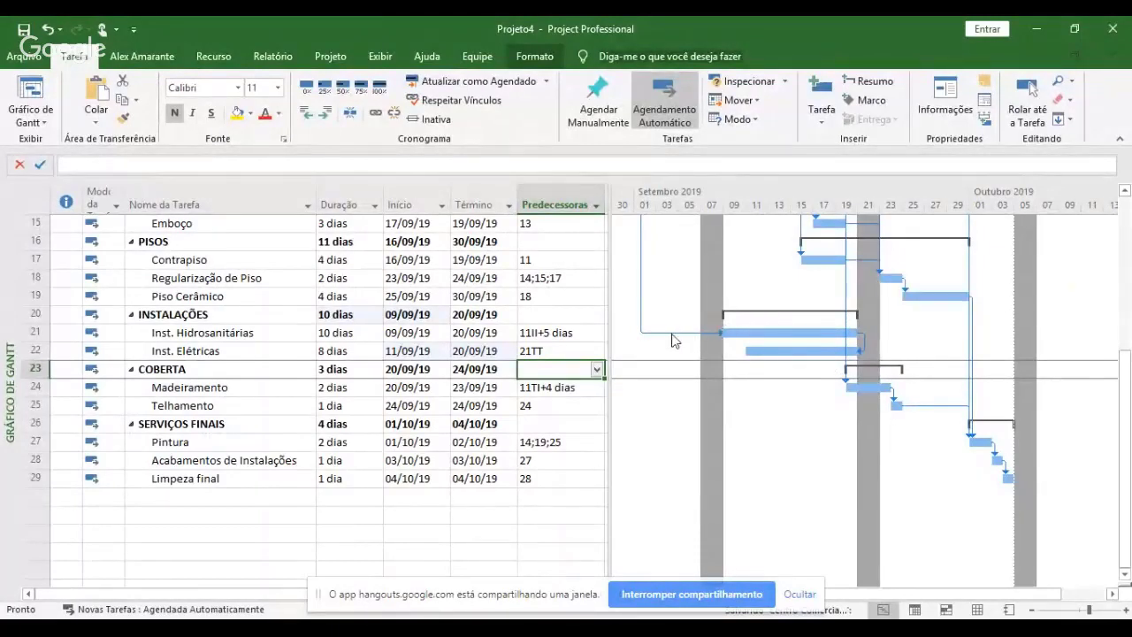
pyautogui.moveTo(670, 339)
pyautogui.moveTo(866, 347)
# - Review the full task list with its dates, predecessors and Gantt bars, ending at SERVIÇOS PRELIMINARES
pyautogui.click(262, 400)
pyautogui.press('Up')
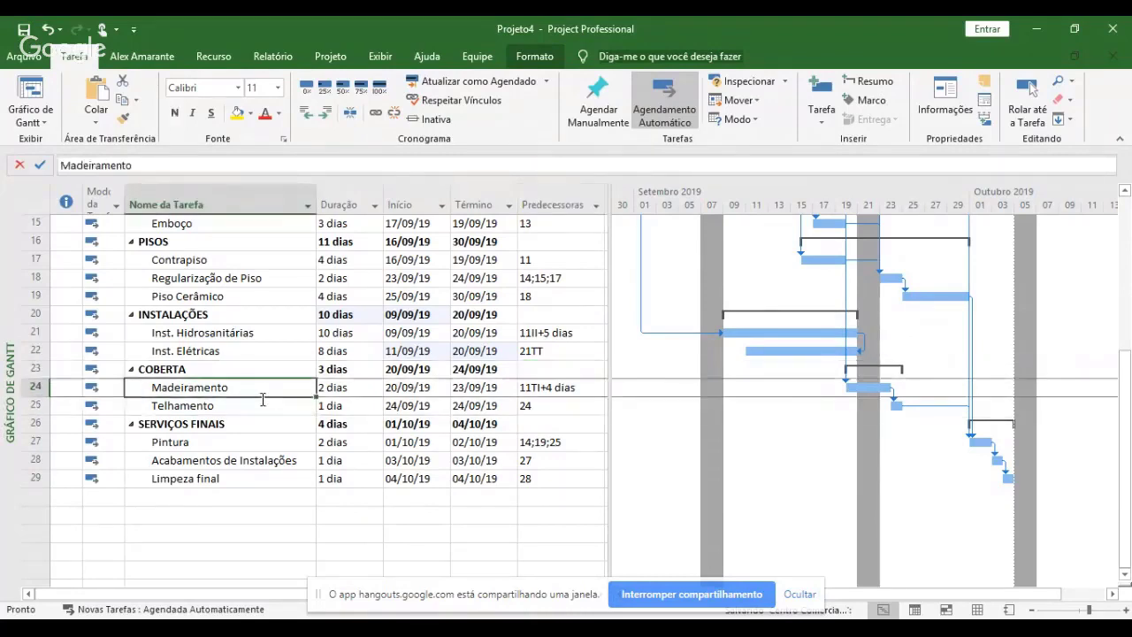
pyautogui.press('Up')
pyautogui.press('Up')
pyautogui.press('Up')
pyautogui.press('Up')
pyautogui.press('Up')
pyautogui.press('Up')
pyautogui.press('Up')
pyautogui.press('Up')
pyautogui.press('Up')
pyautogui.press('Up')
pyautogui.press('Up')
pyautogui.press('Up')
pyautogui.press('Up')
pyautogui.press('Up')
pyautogui.press('Up')
pyautogui.press('Up')
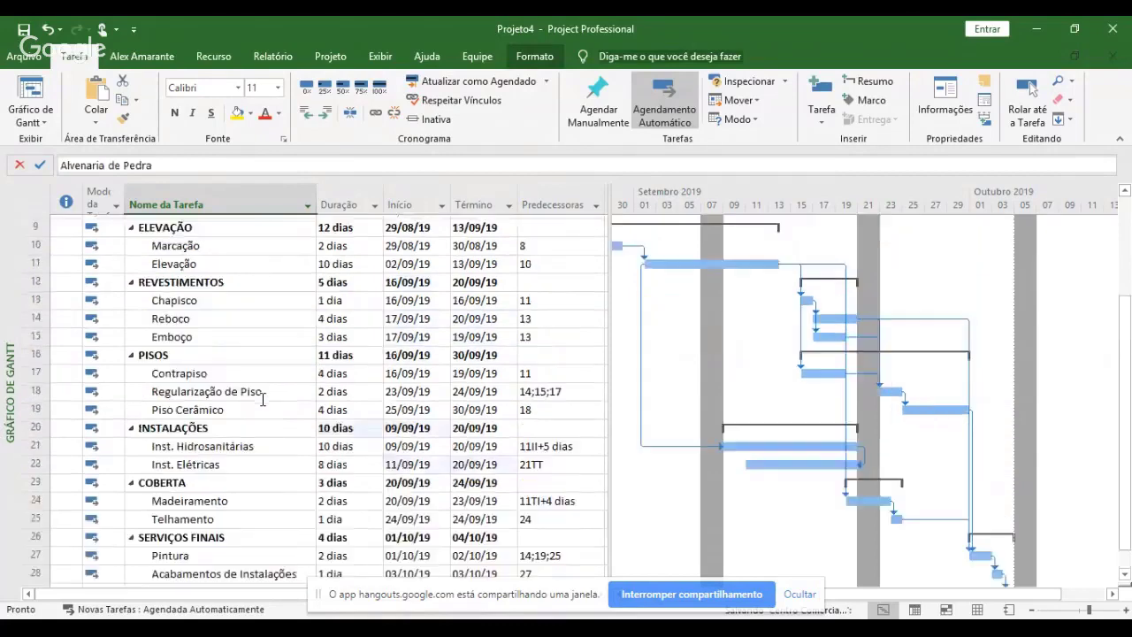
pyautogui.press('Down')
pyautogui.press('Down')
pyautogui.press('Down')
pyautogui.press('Down')
pyautogui.press('Down')
pyautogui.press('Down')
pyautogui.press('Down')
pyautogui.press('Down')
pyautogui.press('Down')
pyautogui.press('Down')
pyautogui.press('Down')
pyautogui.press('Down')
pyautogui.press('Down')
pyautogui.press('Down')
pyautogui.press('Down')
pyautogui.press('Down')
pyautogui.press('Down')
pyautogui.press('Down')
pyautogui.press('Down')
pyautogui.press('Down')
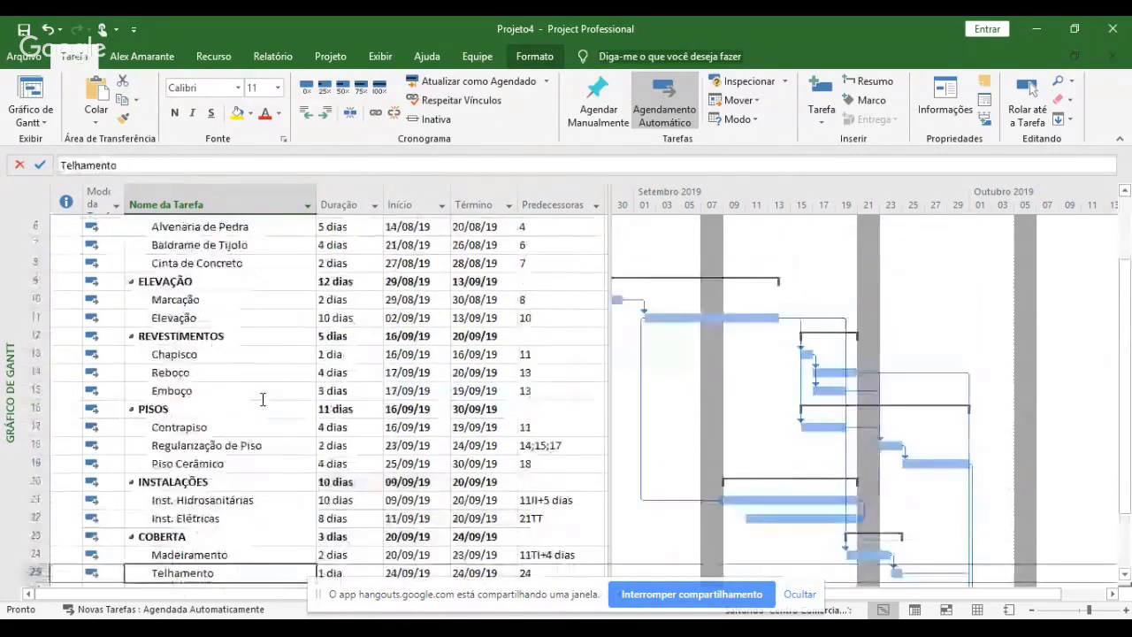
pyautogui.press('Up')
pyautogui.press('Up')
pyautogui.press('Up')
pyautogui.press('Up')
pyautogui.press('Up')
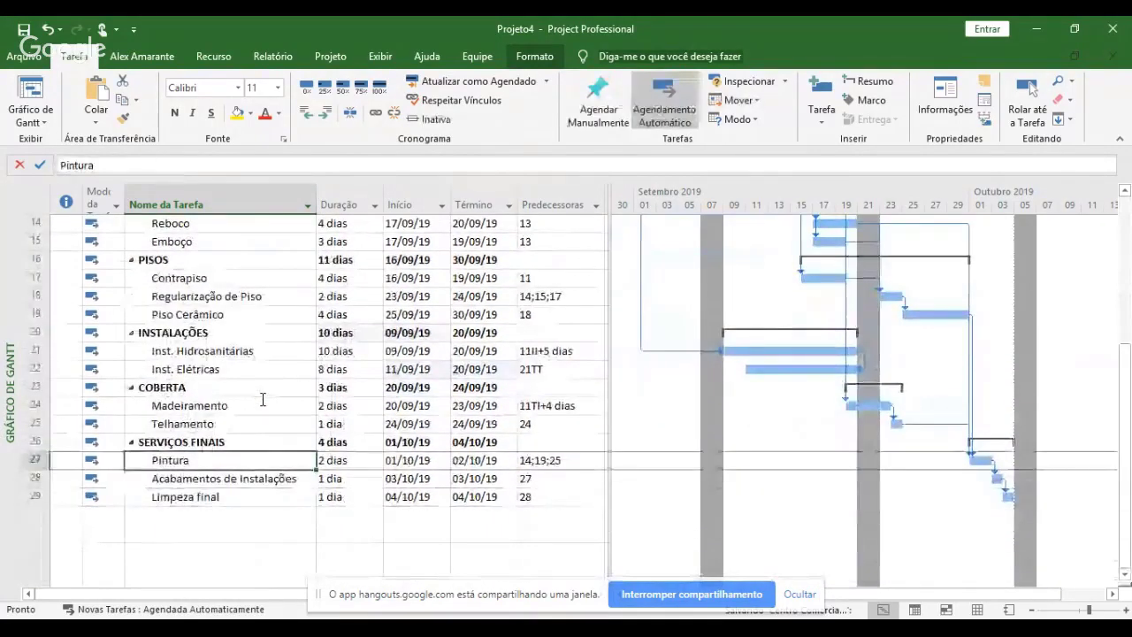
pyautogui.press('Up')
pyautogui.press('Up')
pyautogui.press('Up')
pyautogui.press('Up')
pyautogui.press('Up')
pyautogui.press('Up')
pyautogui.press('Up')
pyautogui.press('Up')
pyautogui.press('Up')
pyautogui.press('Up')
pyautogui.press('Up')
pyautogui.press('Up')
pyautogui.press('Up')
pyautogui.press('Up')
pyautogui.press('Up')
pyautogui.press('Up')
pyautogui.press('Up')
pyautogui.press('Up')
pyautogui.press('Up')
pyautogui.press('Up')
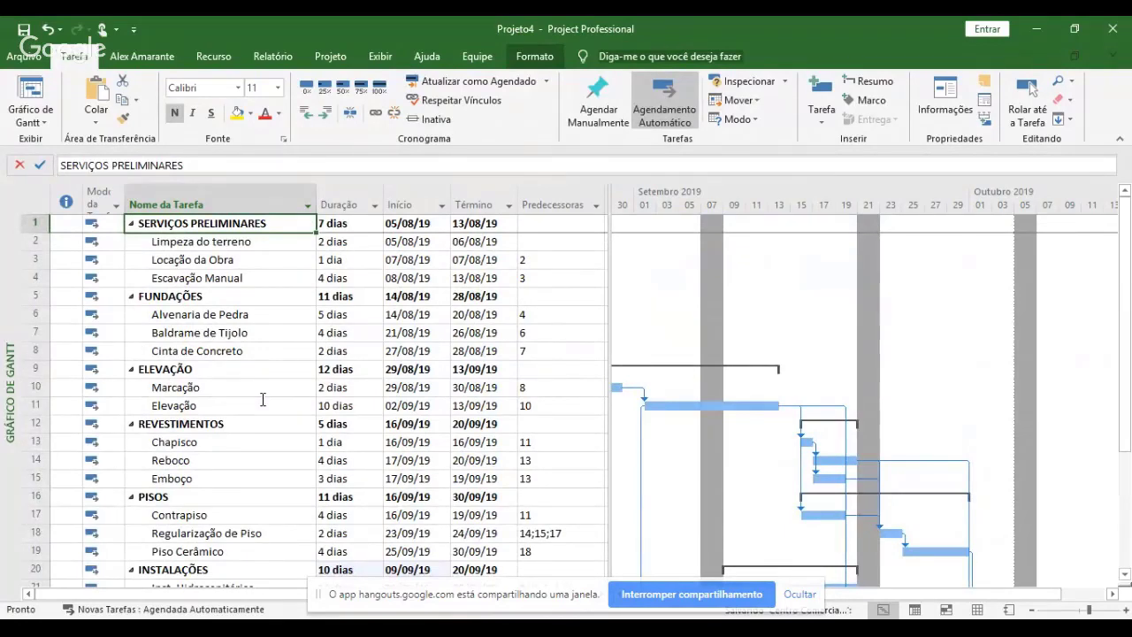
# - Examine the Nome da Tarefa, Duração and Predecessoras columns one after the other, selecting each whole column
pyautogui.click(237, 206)
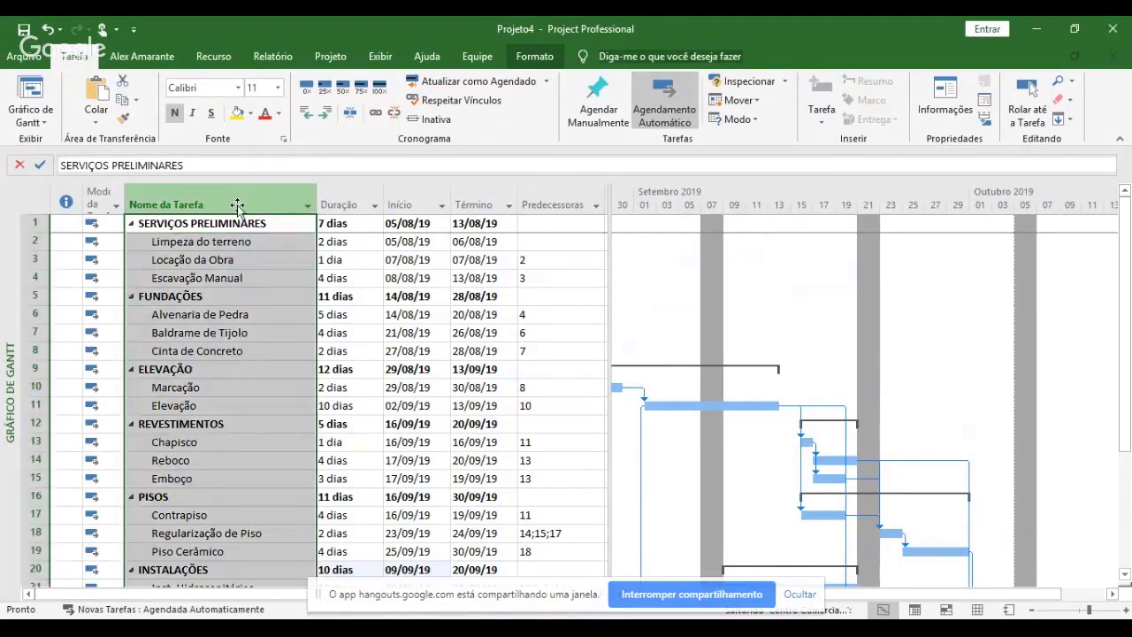
pyautogui.click(345, 204)
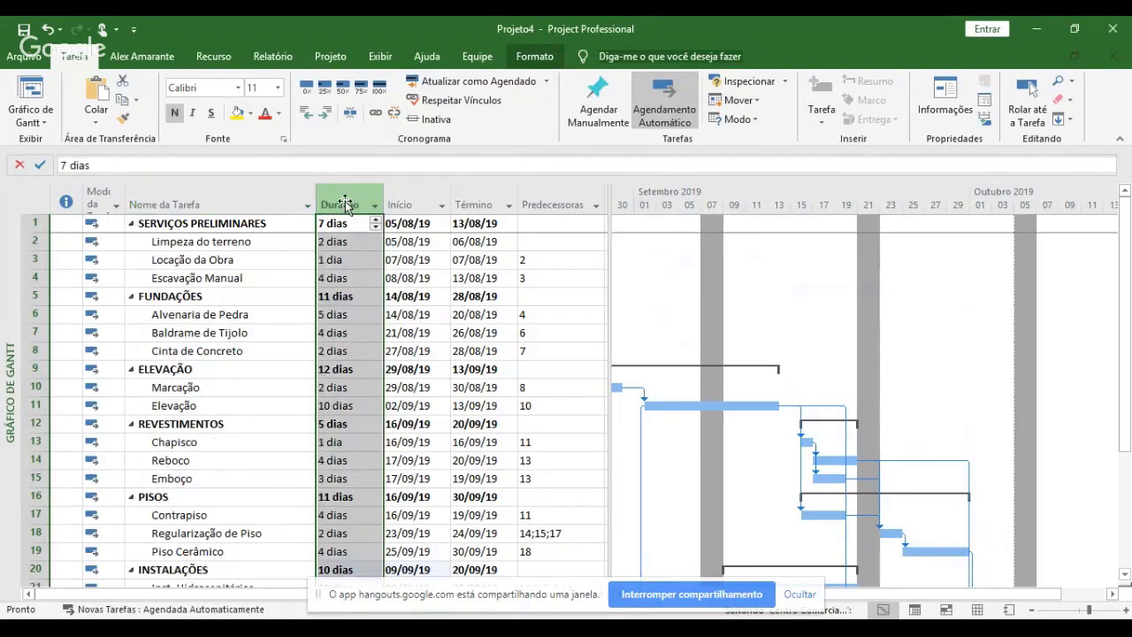
pyautogui.click(566, 205)
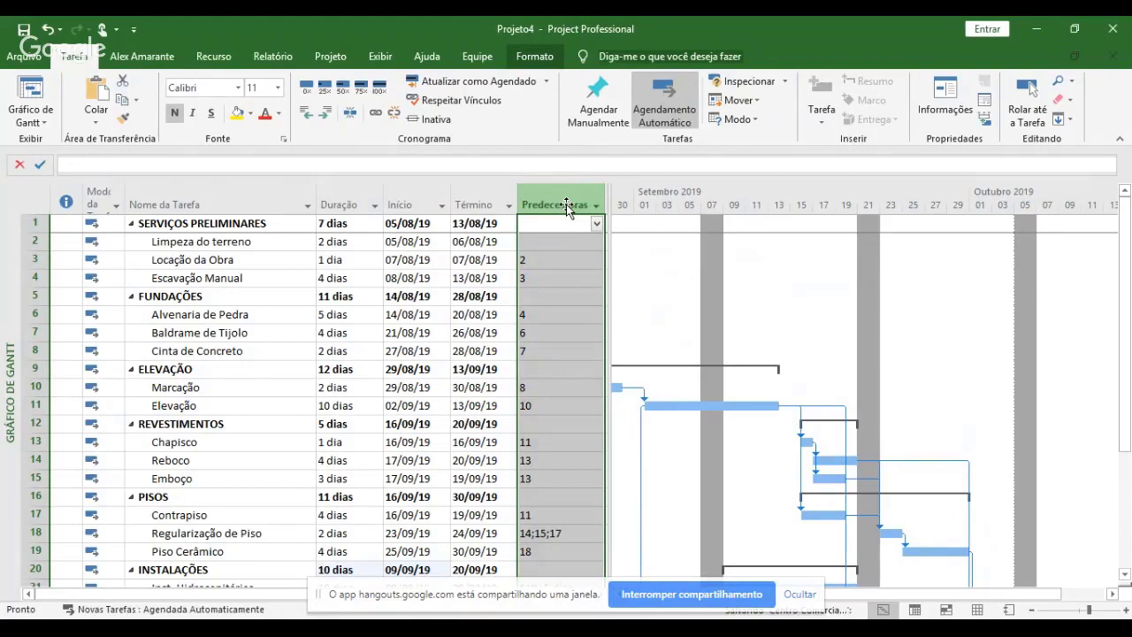
# - Trace the sequence from Limpeza do terreno to Chapisco in the task list and at the start of the Gantt chart
pyautogui.click(251, 336)
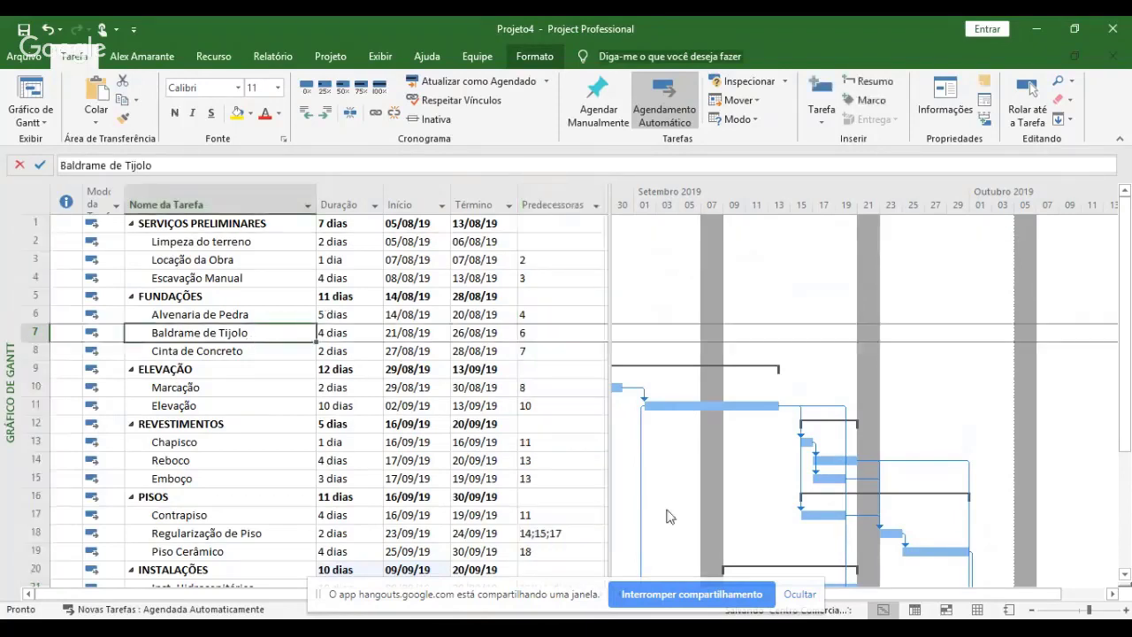
pyautogui.moveTo(960, 595); pyautogui.dragTo(870, 605)
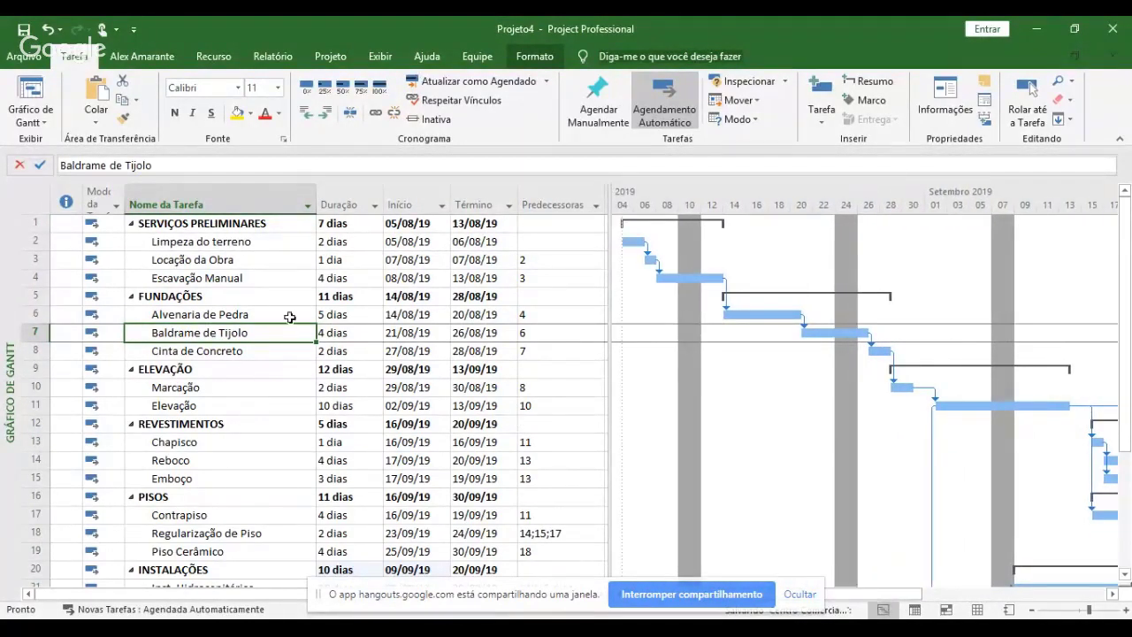
pyautogui.click(221, 246)
pyautogui.press('Down')
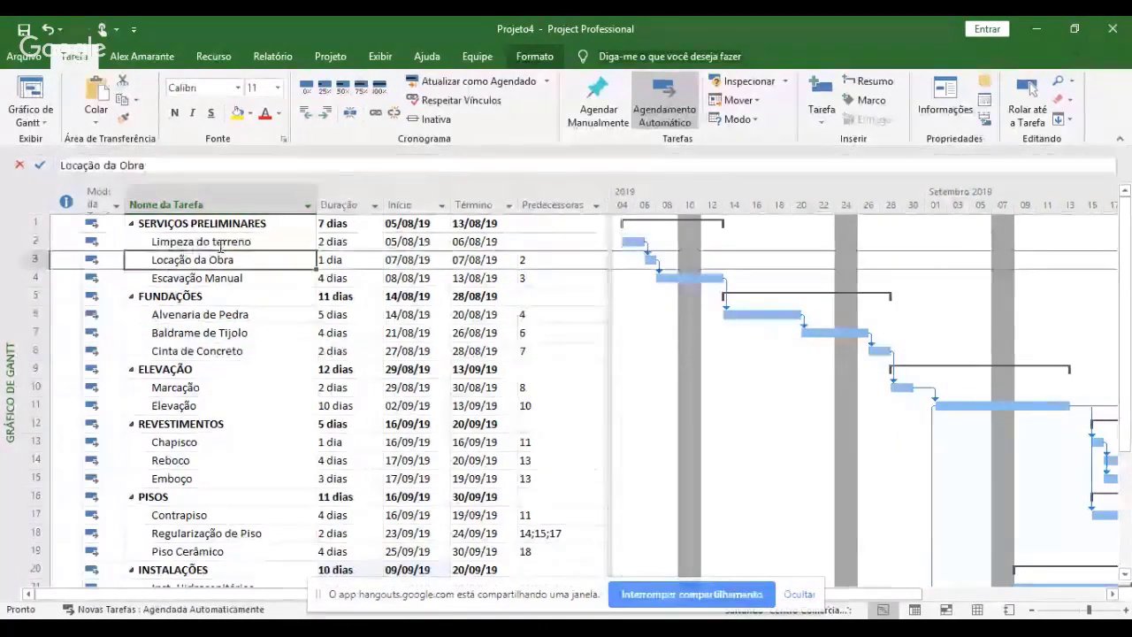
pyautogui.press('Down')
pyautogui.press('Down')
pyautogui.press('Down')
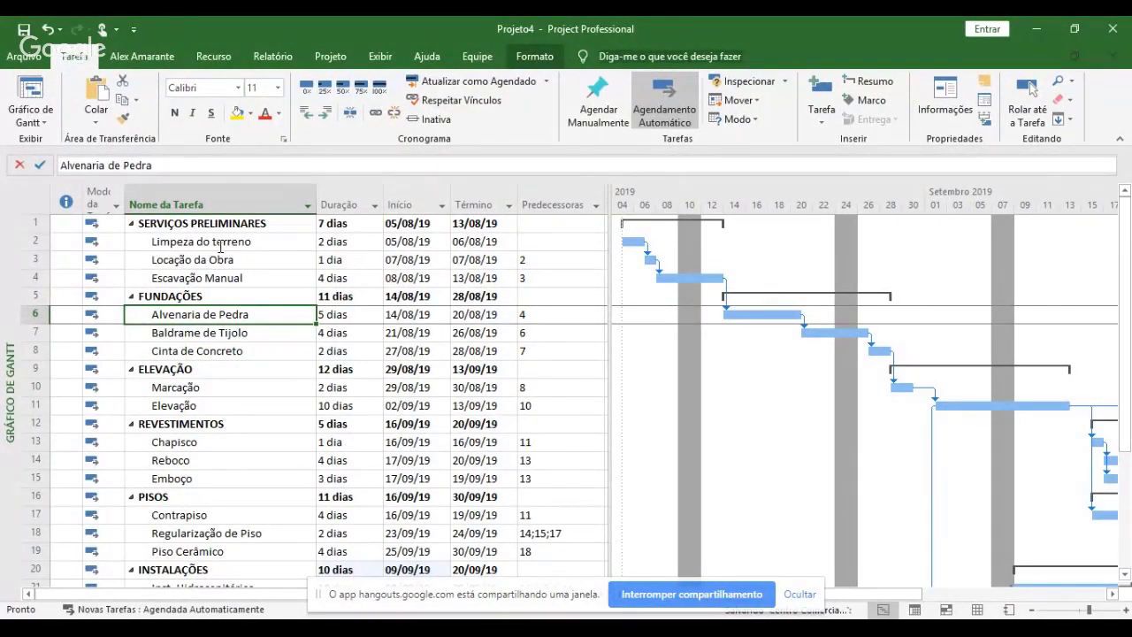
pyautogui.press('Down')
pyautogui.press('Down')
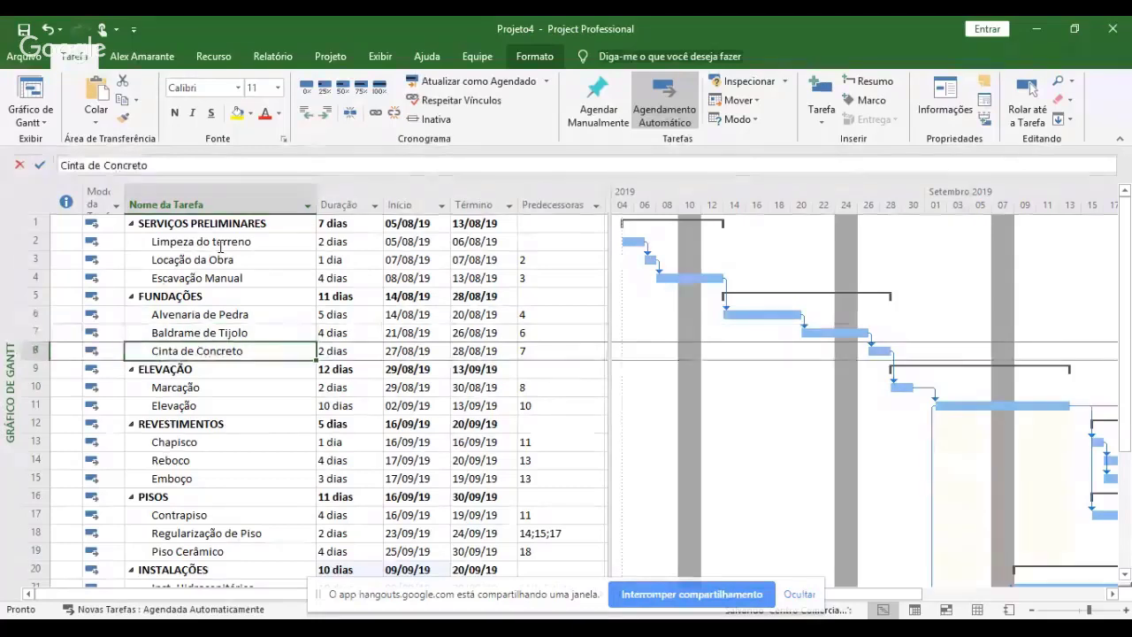
pyautogui.press('Down')
pyautogui.press('Down')
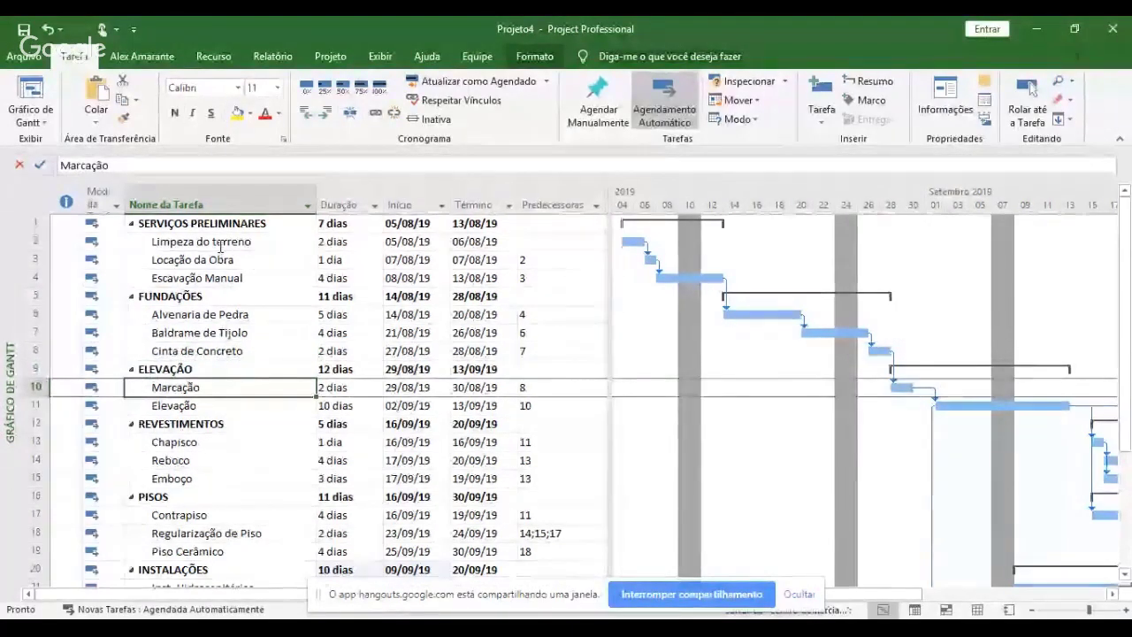
pyautogui.press('Down')
pyautogui.press('Up')
pyautogui.press('Down')
pyautogui.press('Down')
pyautogui.press('Down')
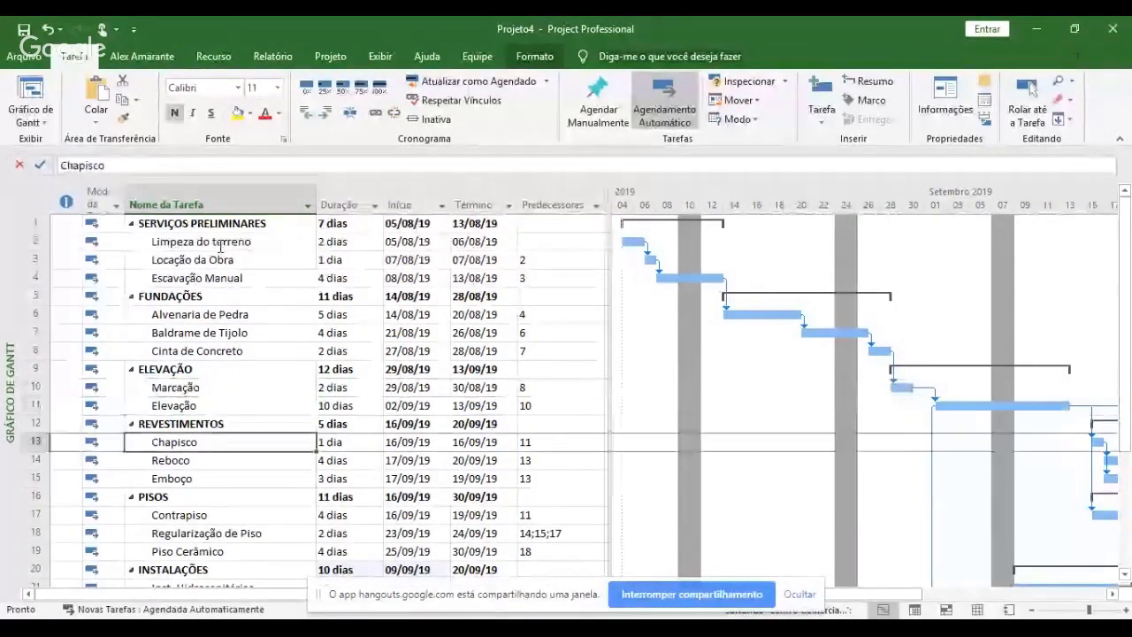
# - Examine the September Gantt bars and links from Chapisco through the INSTALAÇÕES tasks, ending at Inst. Hidrosanitárias
pyautogui.click(1112, 594)
pyautogui.click(1112, 600)
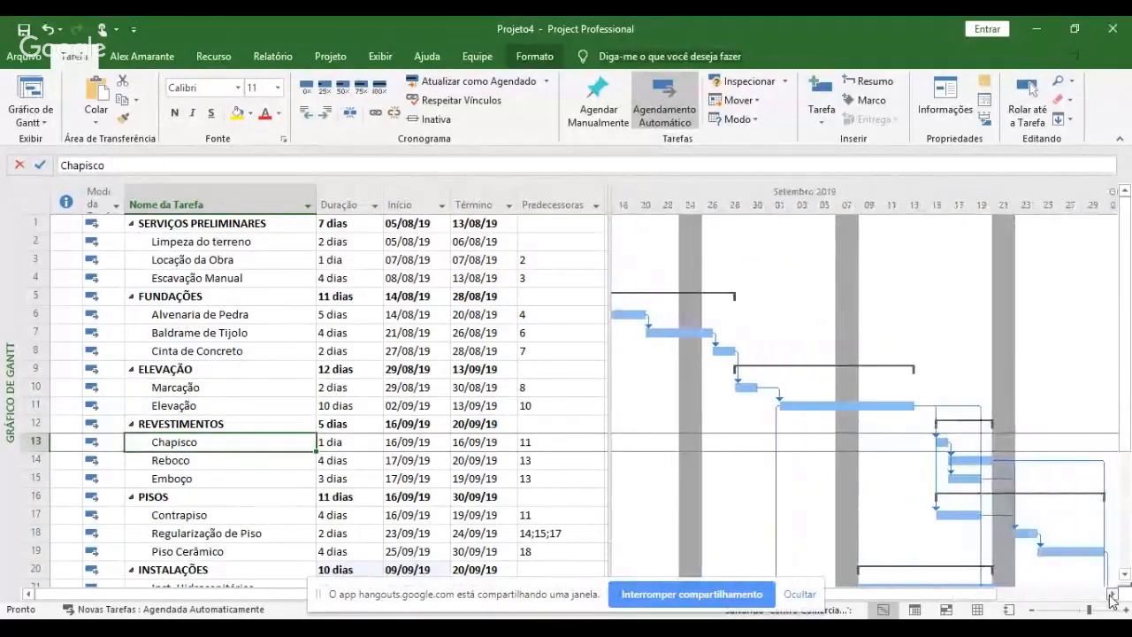
pyautogui.press('Down')
pyautogui.press('Down')
pyautogui.press('Down')
pyautogui.press('Down')
pyautogui.press('Down')
pyautogui.press('Down')
pyautogui.press('Down')
pyautogui.press('Down')
pyautogui.press('Down')
pyautogui.press('Down')
pyautogui.press('Down')
pyautogui.press('Down')
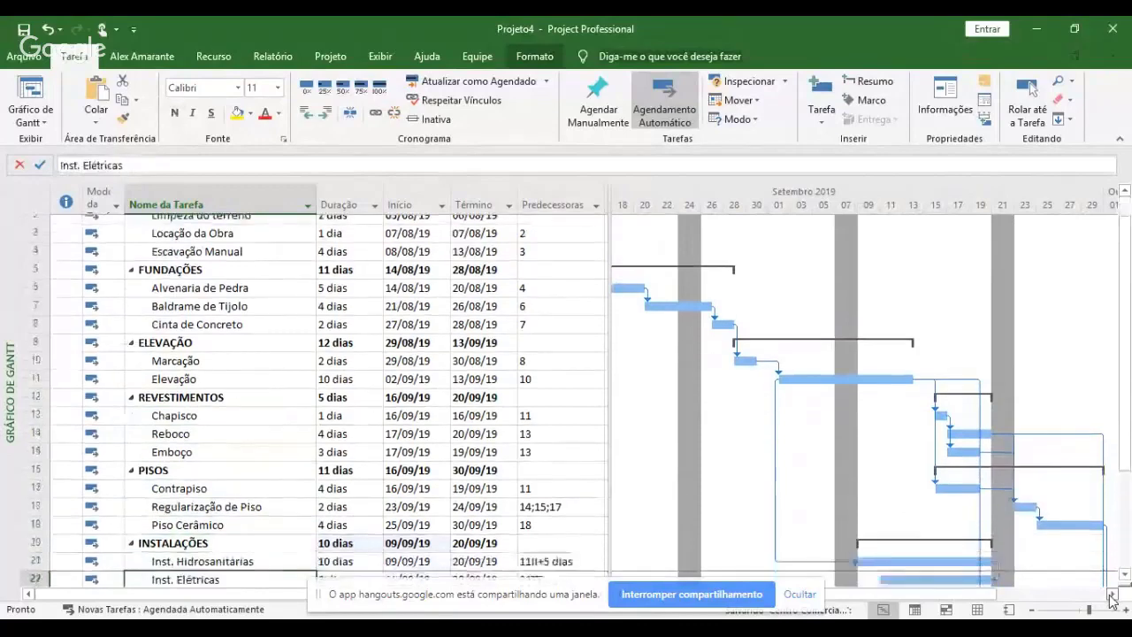
pyautogui.press('Up')
pyautogui.press('Up')
pyautogui.press('Up')
pyautogui.press('Up')
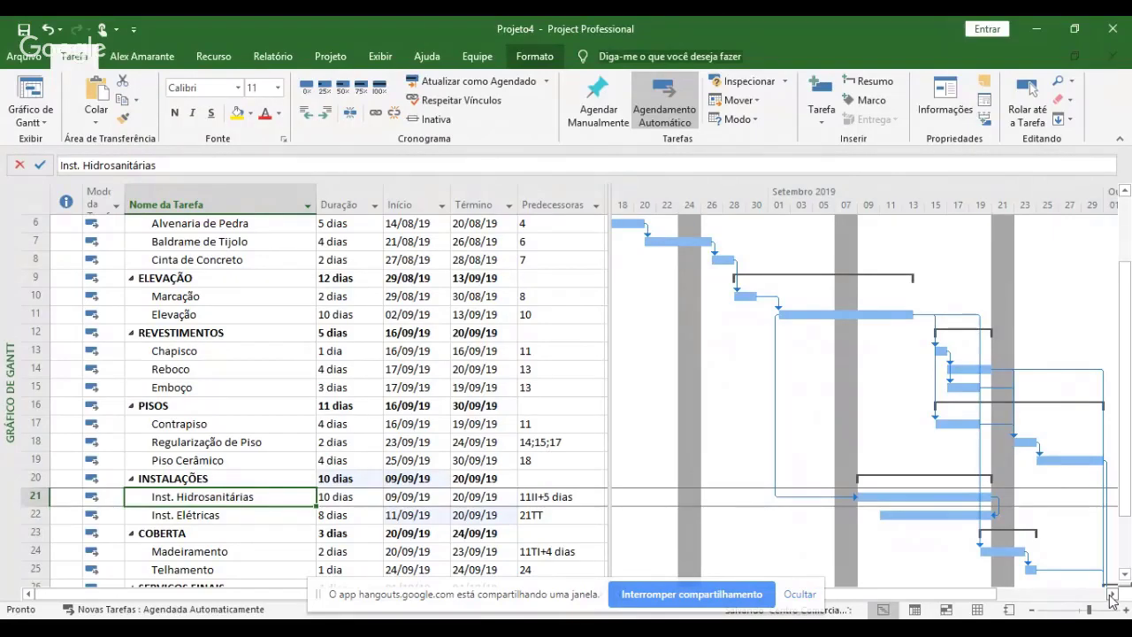
# - Go back through the task list from INSTALAÇÕES to Escavação Manual and review the tasks down to REVESTIMENTOS
pyautogui.press('Up')
pyautogui.press('Up')
pyautogui.press('Up')
pyautogui.press('Up')
pyautogui.press('Up')
pyautogui.press('Up')
pyautogui.press('Up')
pyautogui.press('Up')
pyautogui.press('Up')
pyautogui.press('Up')
pyautogui.press('Up')
pyautogui.press('Up')
pyautogui.press('Up')
pyautogui.press('Up')
pyautogui.press('Up')
pyautogui.press('Up')
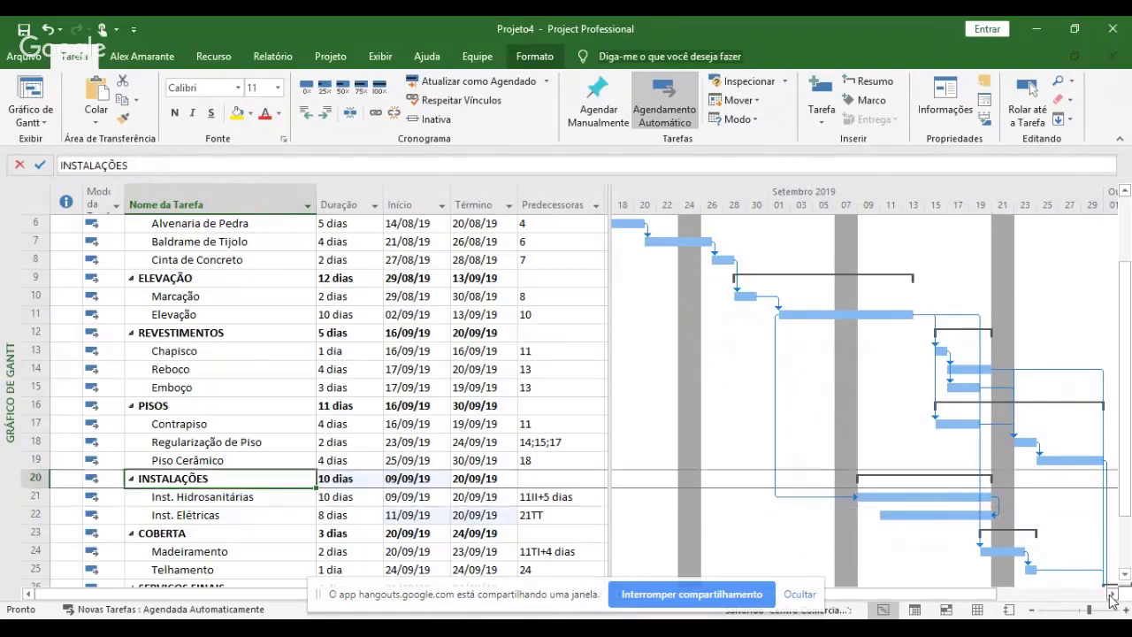
pyautogui.press('Up')
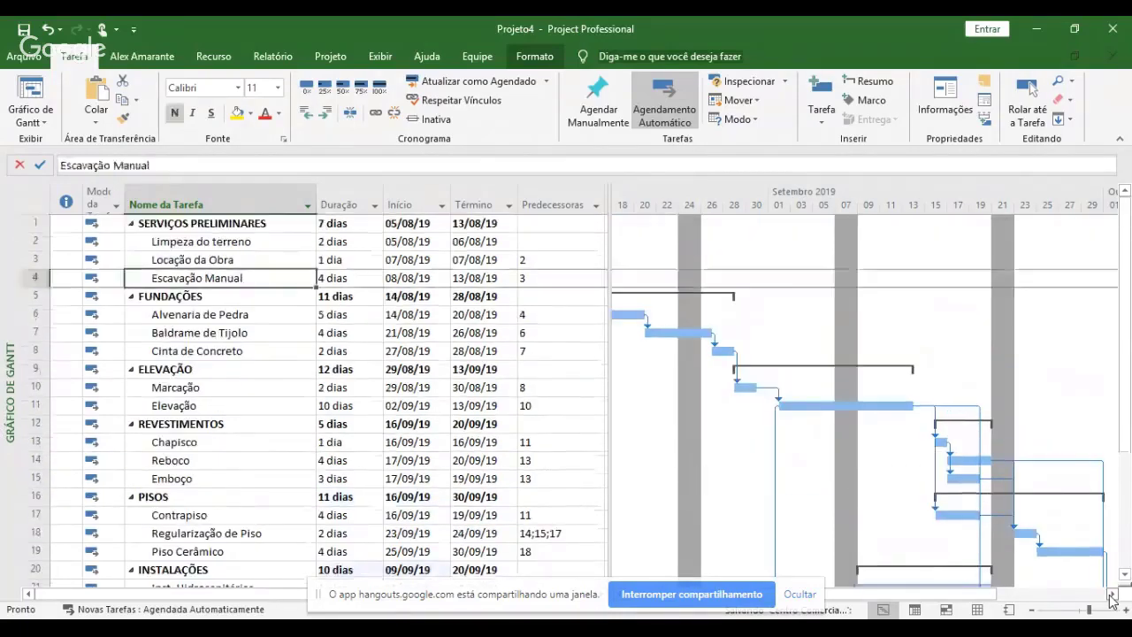
pyautogui.press('Down')
pyautogui.press('Down')
pyautogui.press('Down')
pyautogui.press('Down')
pyautogui.press('Down')
pyautogui.press('Down')
pyautogui.press('Down')
pyautogui.press('Down')
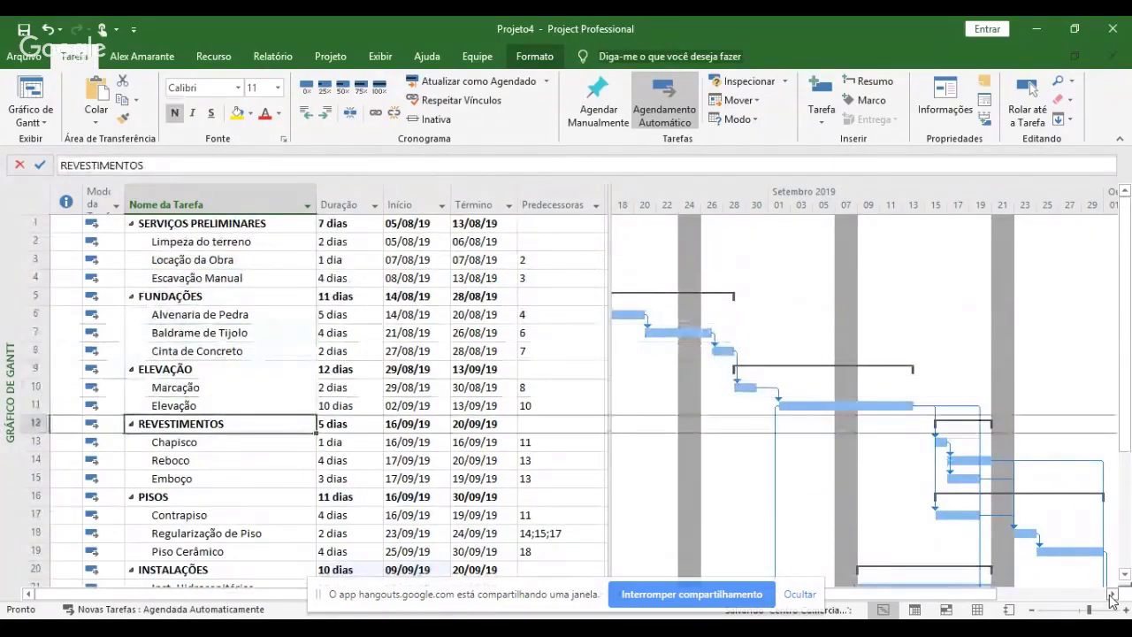
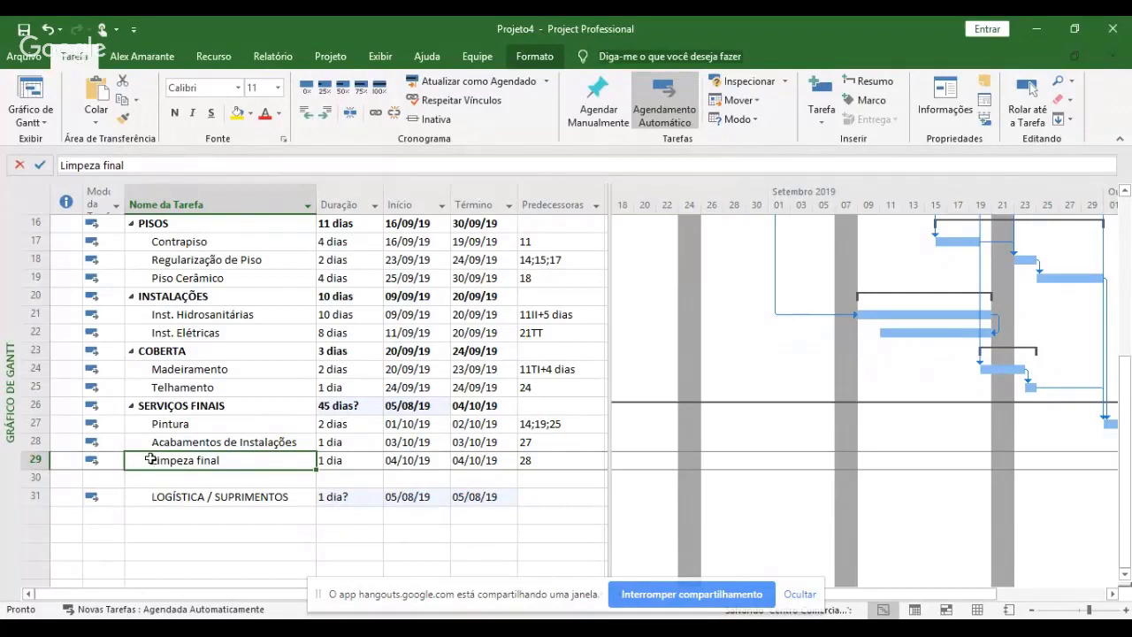
# - Outdent the LOGÍSTICA / SUPRIMENTOS task one level so it no longer belongs to SERVIÇOS FINAIS
pyautogui.click(216, 498)
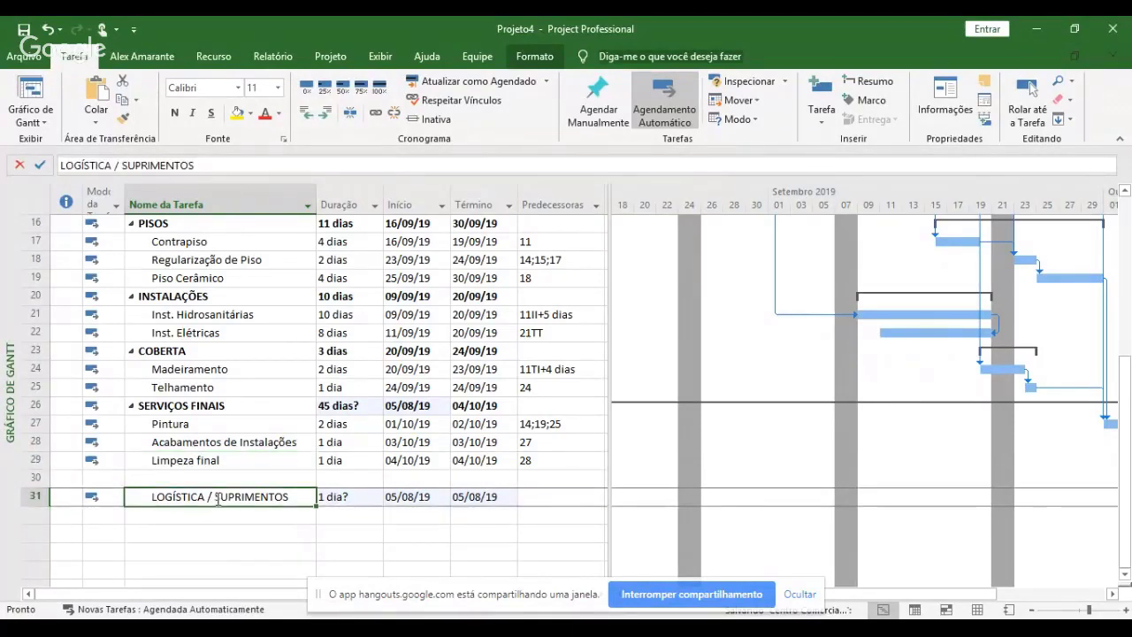
pyautogui.click(304, 120)
pyautogui.press('Down')
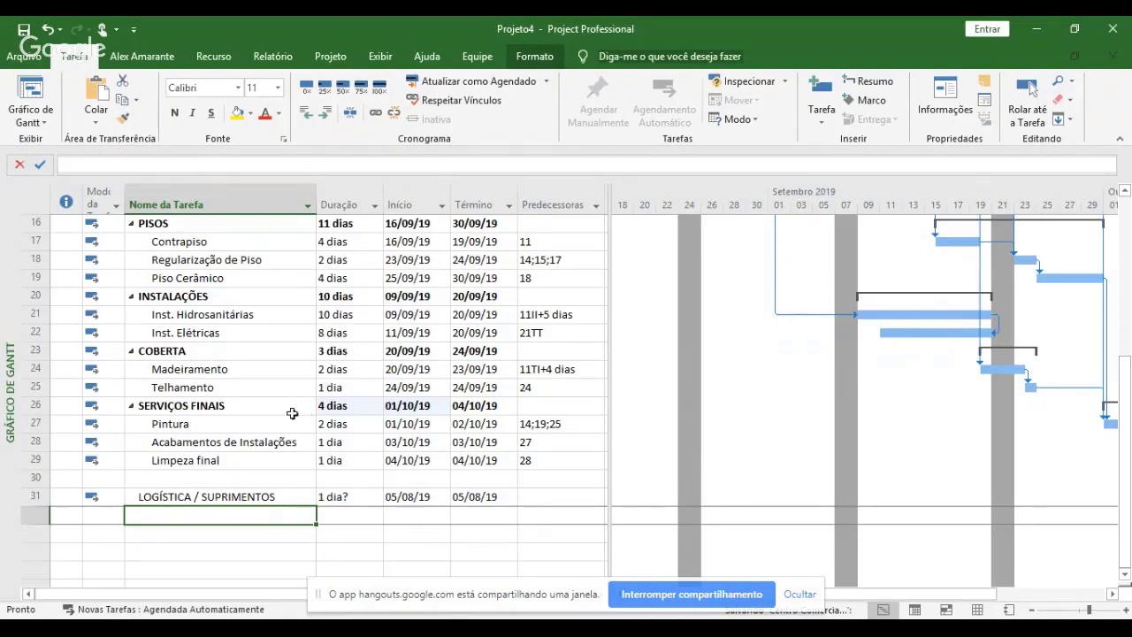
# - Add a task named Materiais Hidraulicos directly below LOGÍSTICA / SUPRIMENTOS
pyautogui.write('Mat')
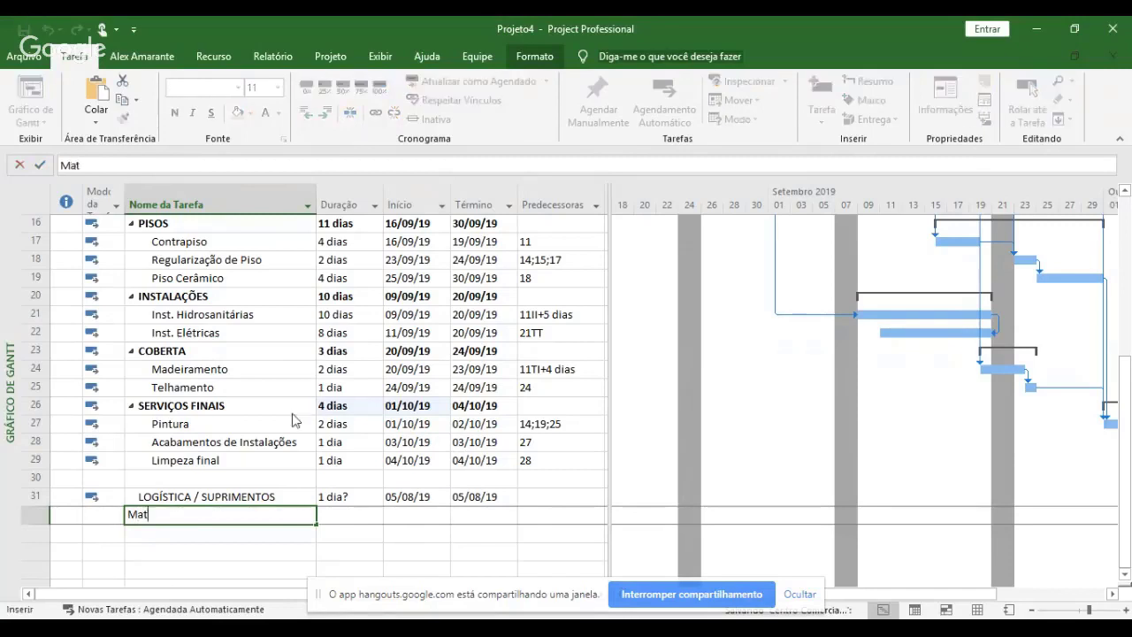
pyautogui.write('eriais Hidraulicos')
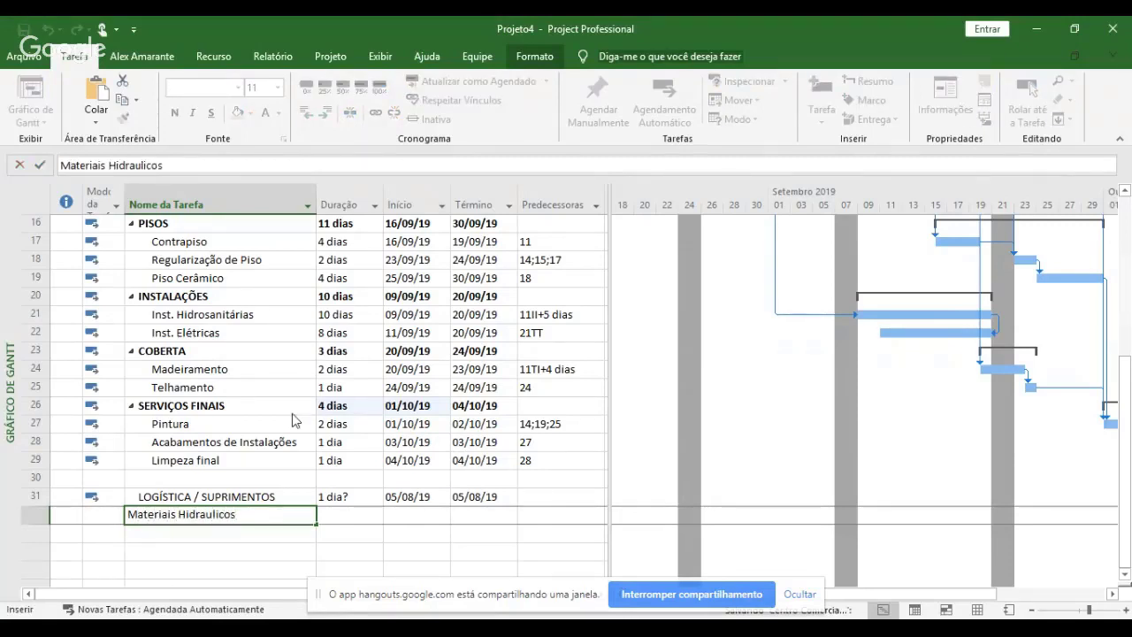
pyautogui.press('Return')
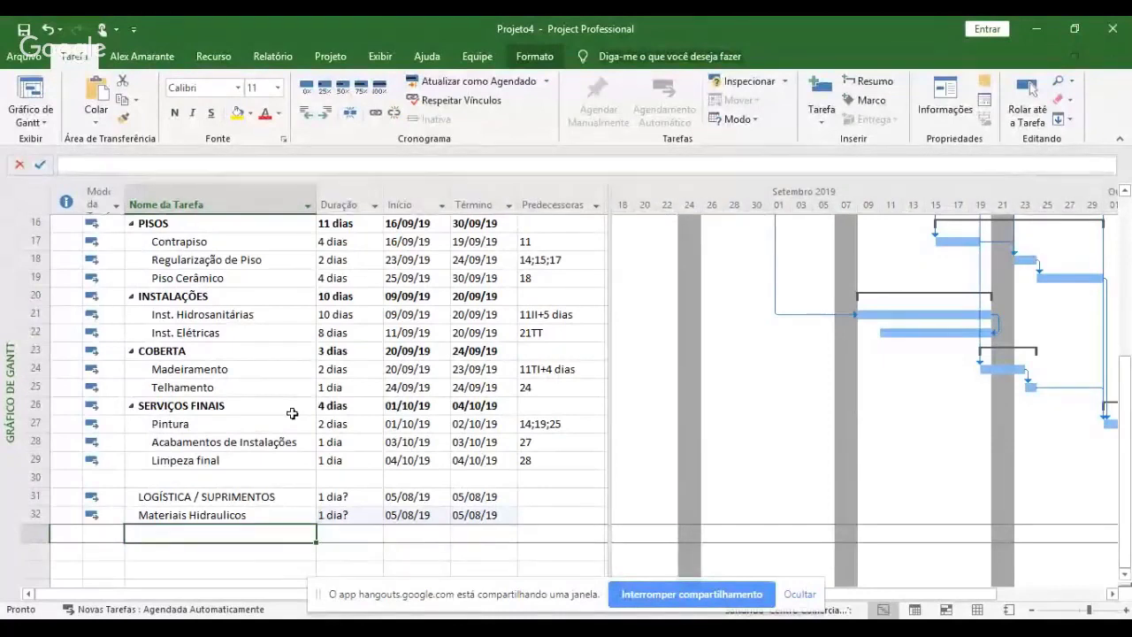
# - Add the tasks Solicitar and Cotar in the rows below Materiais Hidraulicos
pyautogui.write('Solitação')
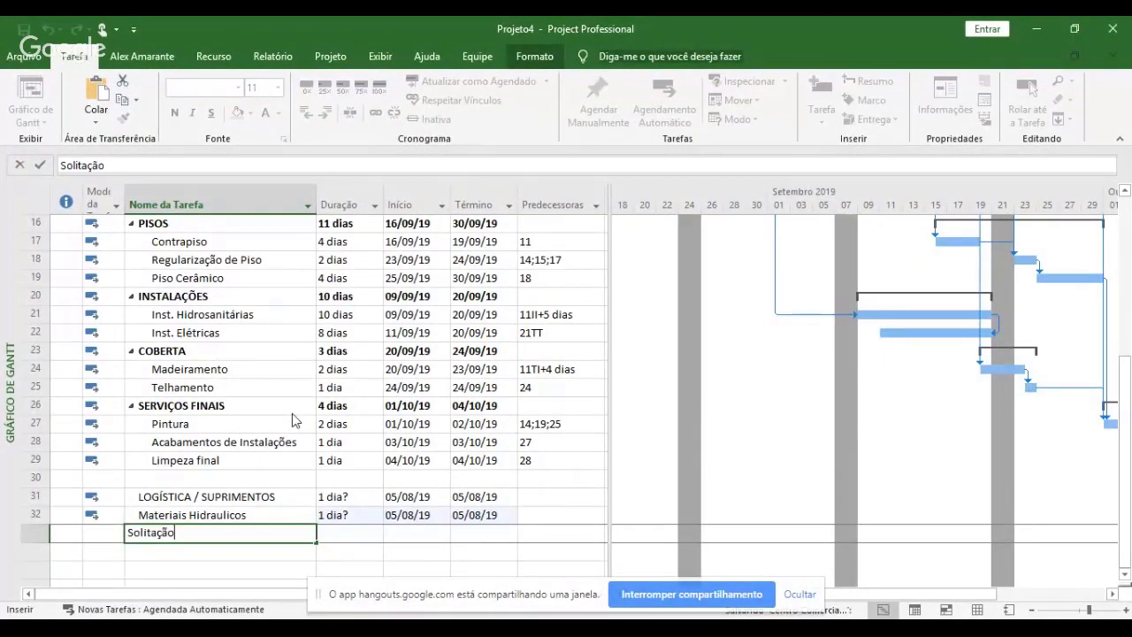
pyautogui.press('Return')
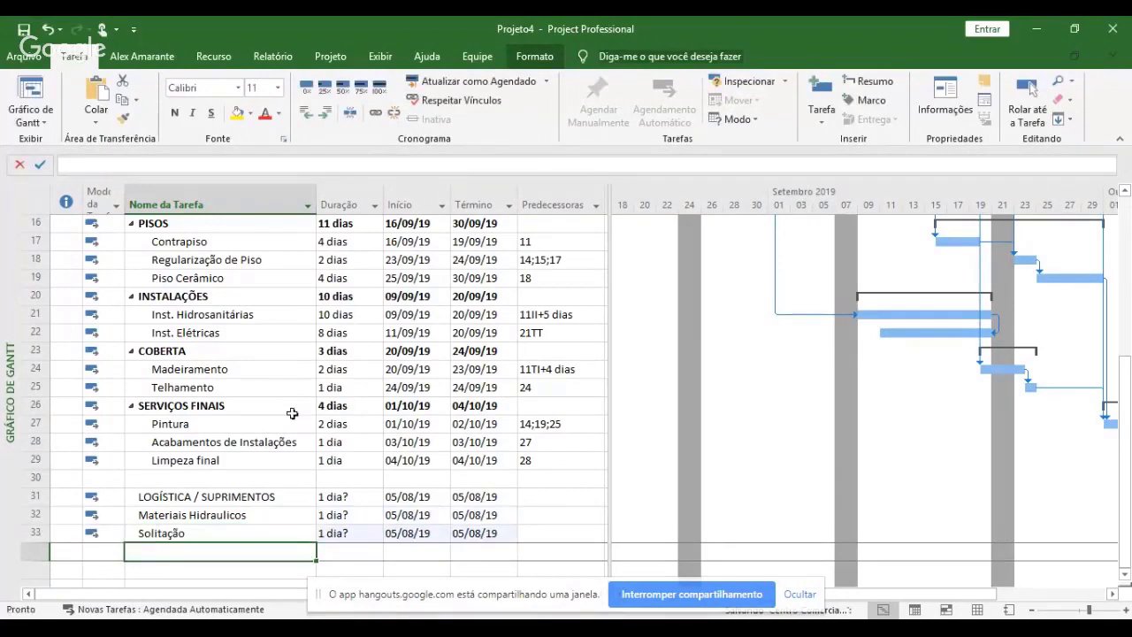
pyautogui.press('Up')
pyautogui.write('Solicitar')
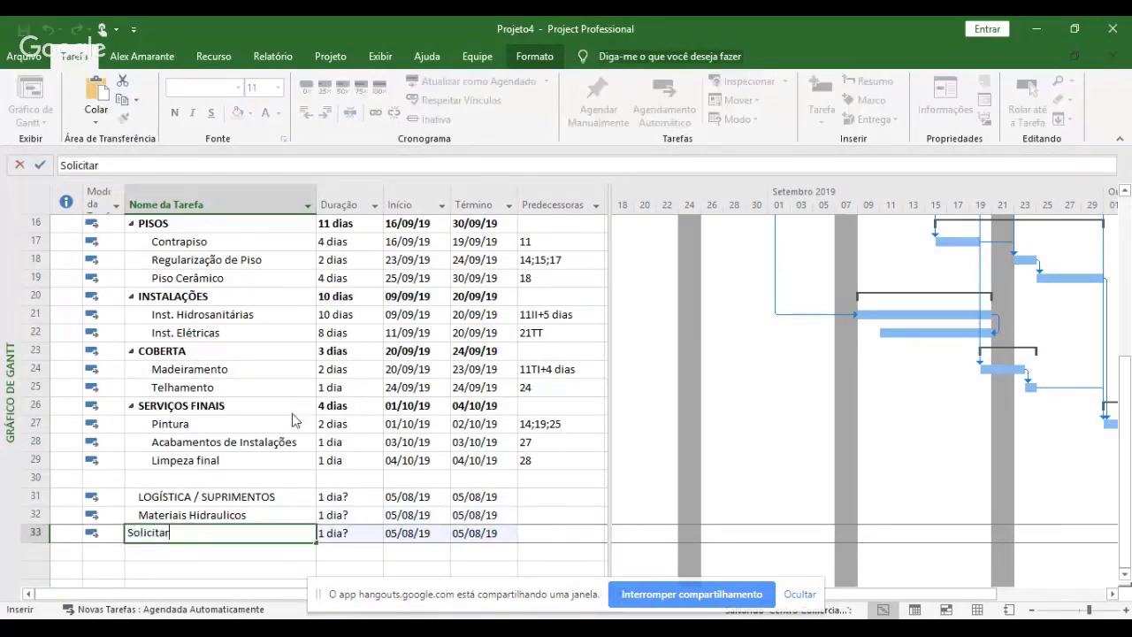
pyautogui.press('Return')
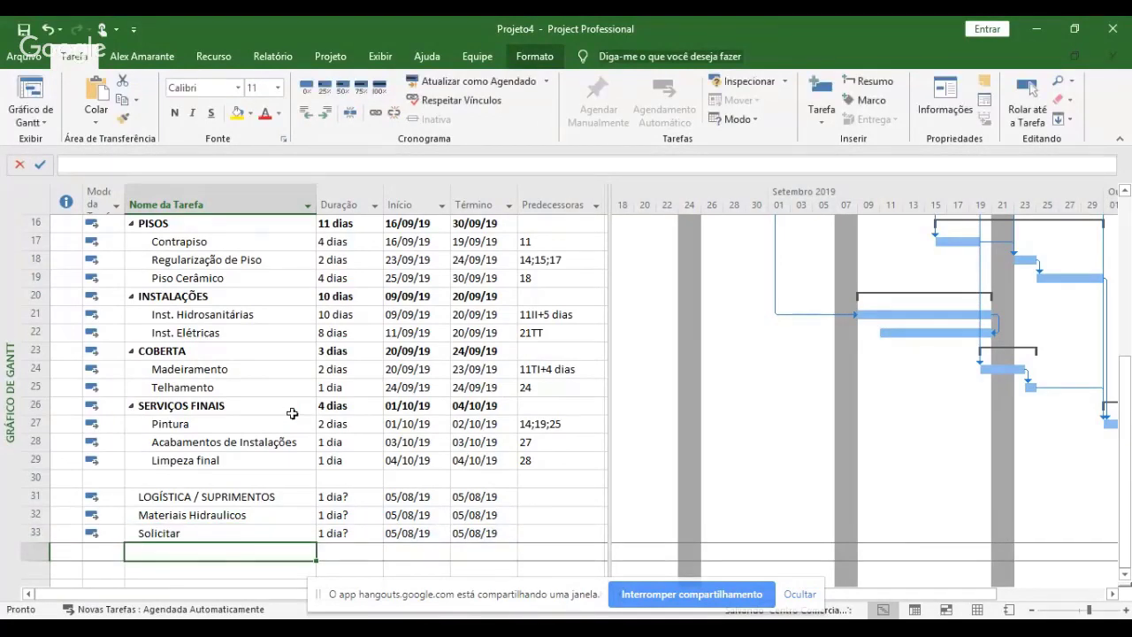
pyautogui.write('Cotar')
pyautogui.press('Return')
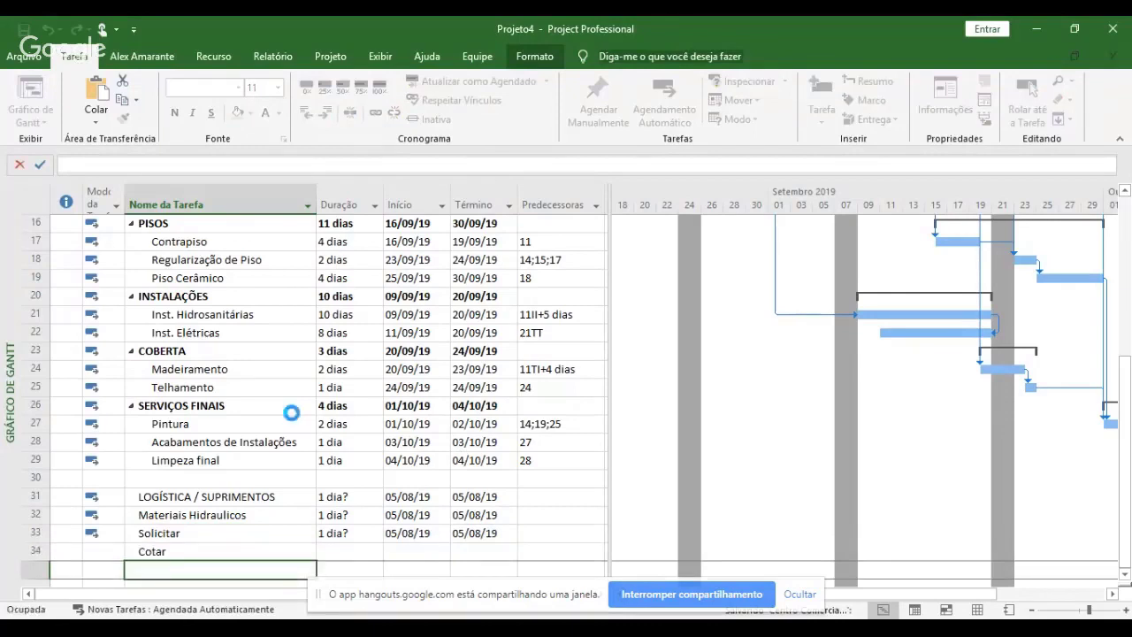
# - Add the tasks Negociar and Entregar in the rows below Cotar
pyautogui.write('Negociar')
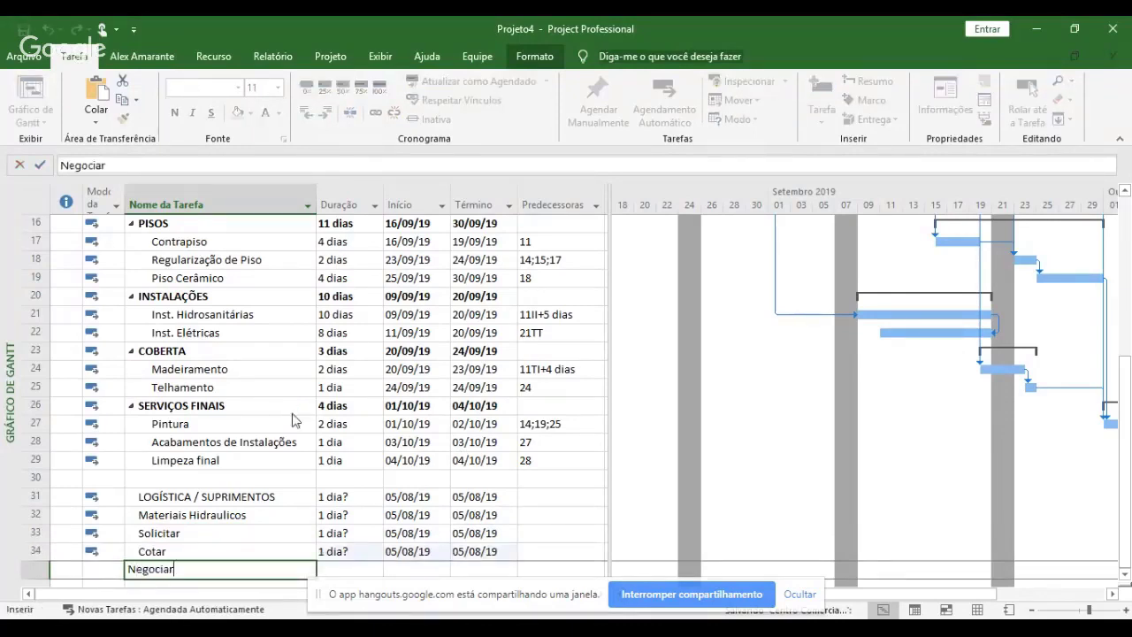
pyautogui.press('Return')
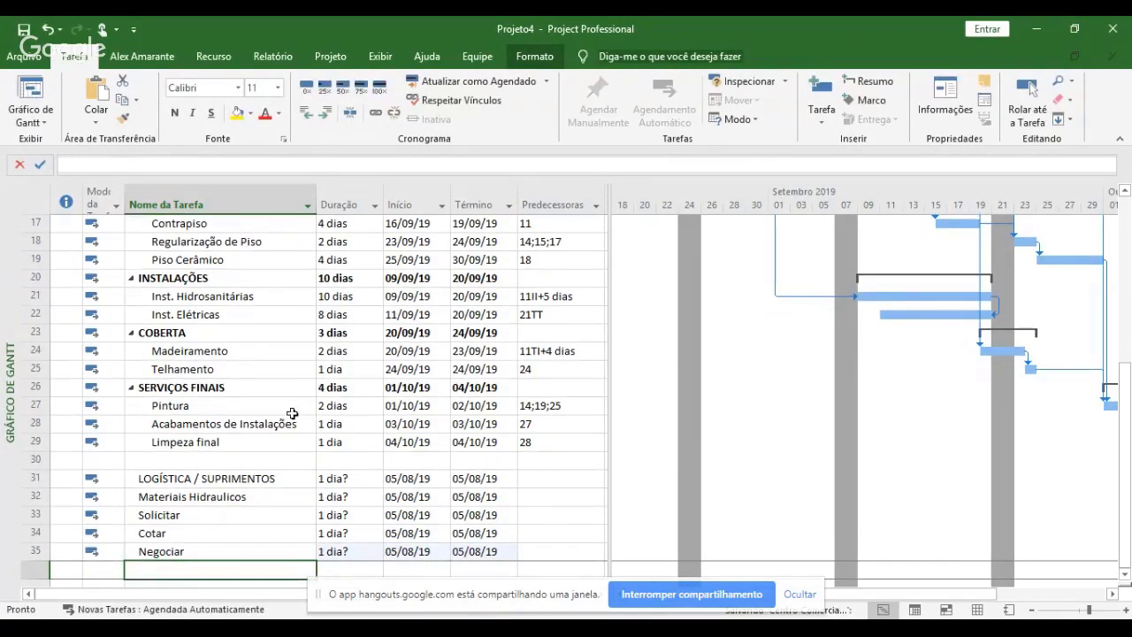
pyautogui.write('Entregar')
pyautogui.press('Return')
# - Indent the tasks from Materiais Hidraulicos through Entregar one level so they become subtasks of LOGÍSTICA / SUPRIMENTOS
pyautogui.press('Up')
pyautogui.press('Up')
pyautogui.press('Up')
pyautogui.press('Up')
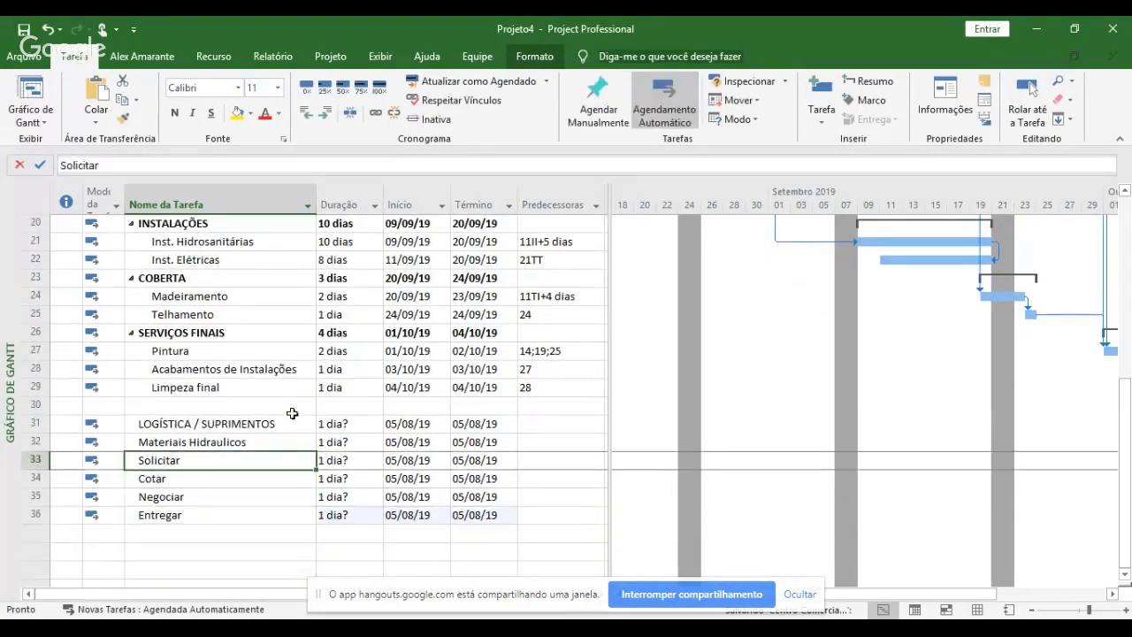
pyautogui.press('Up')
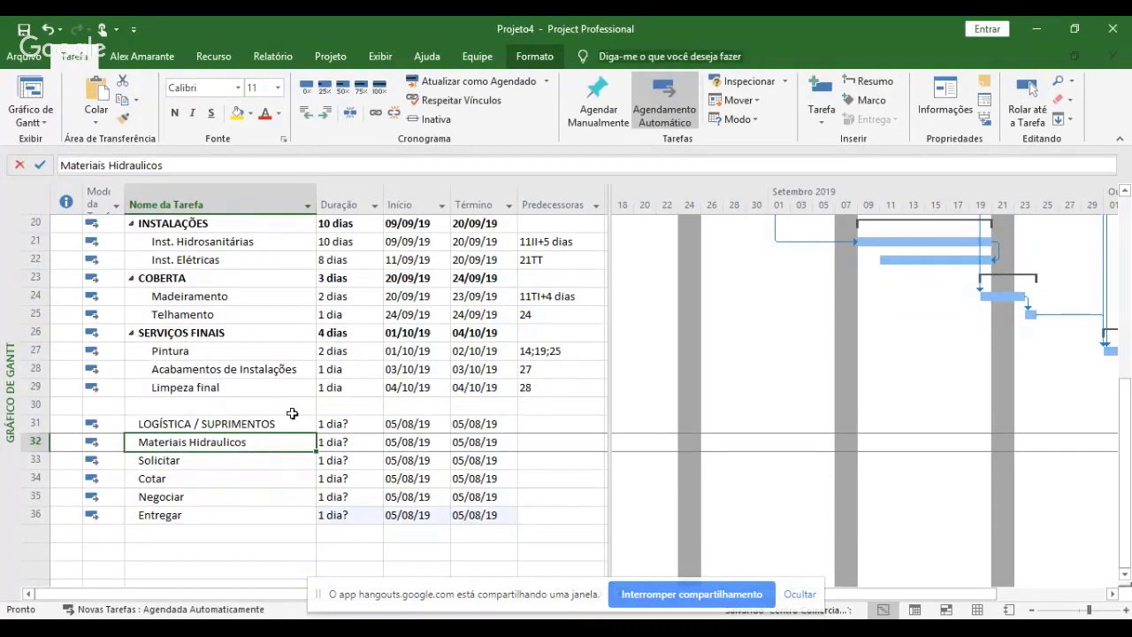
pyautogui.hotkey('shift', 'Down')
pyautogui.hotkey('shift', 'Down')
pyautogui.hotkey('shift', 'Down')
pyautogui.hotkey('shift', 'Down')
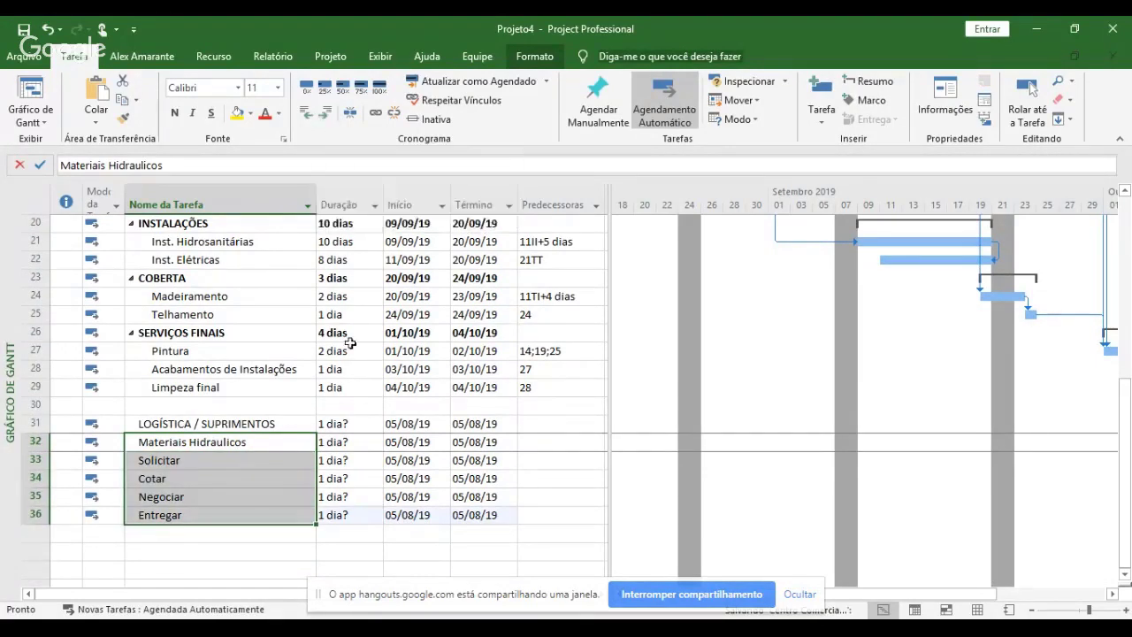
pyautogui.click(325, 113)
# - Indent Solicitar, Cotar, Negociar and Entregar one more level so they become subtasks of Materiais Hidraulicos
pyautogui.press('Down')
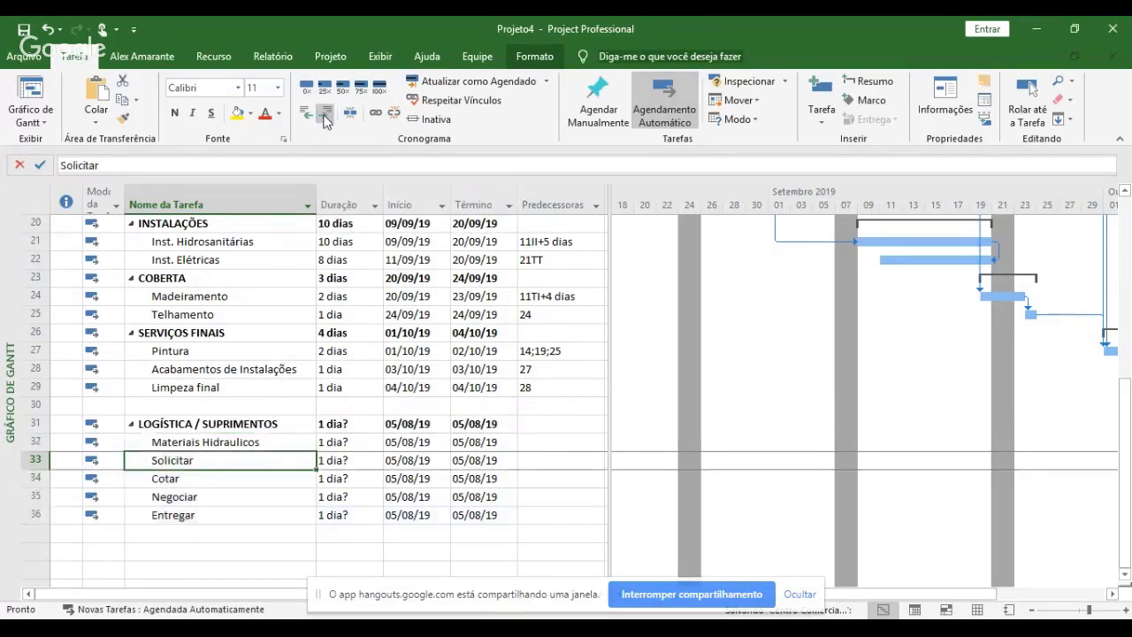
pyautogui.hotkey('shift', 'Down')
pyautogui.hotkey('shift', 'Down')
pyautogui.hotkey('shift', 'Down')
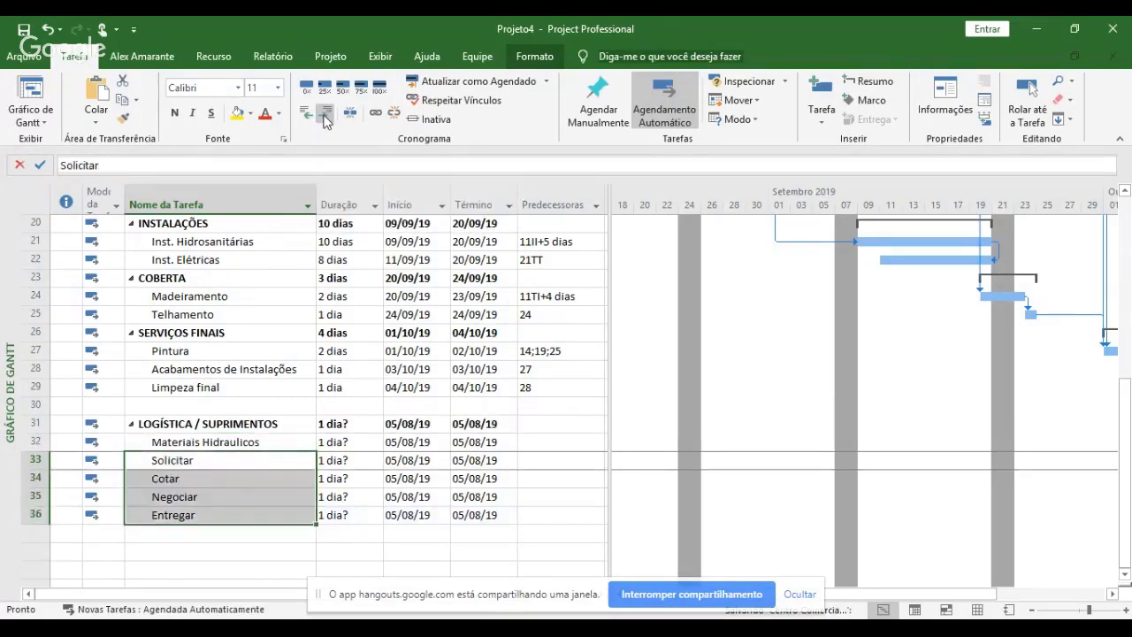
pyautogui.click(328, 115)
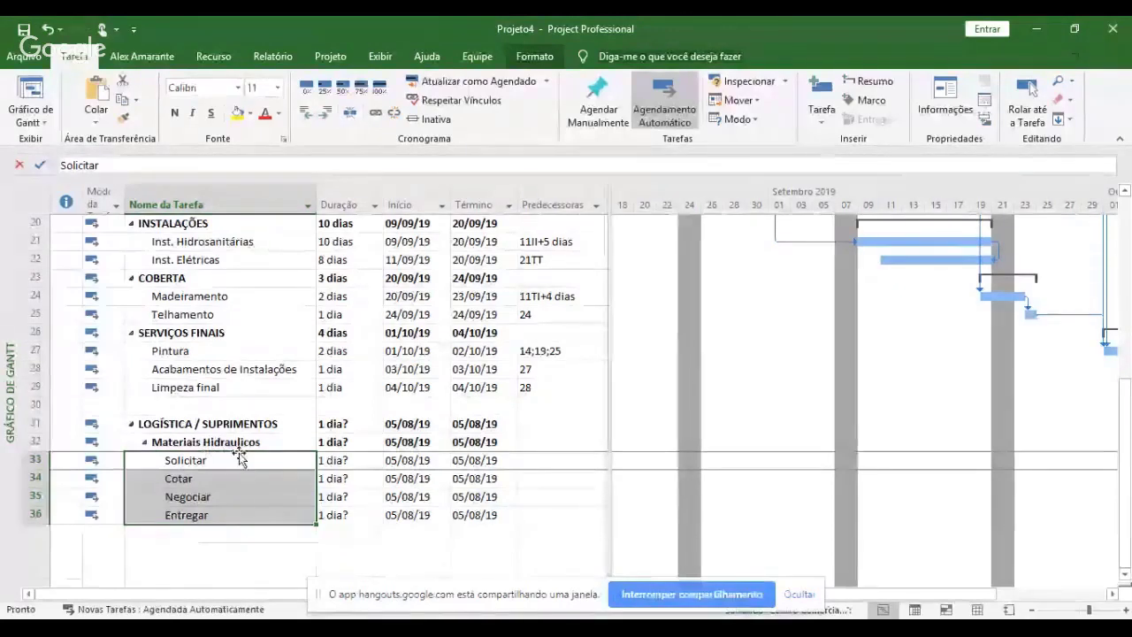
# - Set the durations under Materiais Hidraulicos: Solicitar 1 day, Cotar 5 days, Negociar 3 days and Entregar 2 days
pyautogui.click(334, 459)
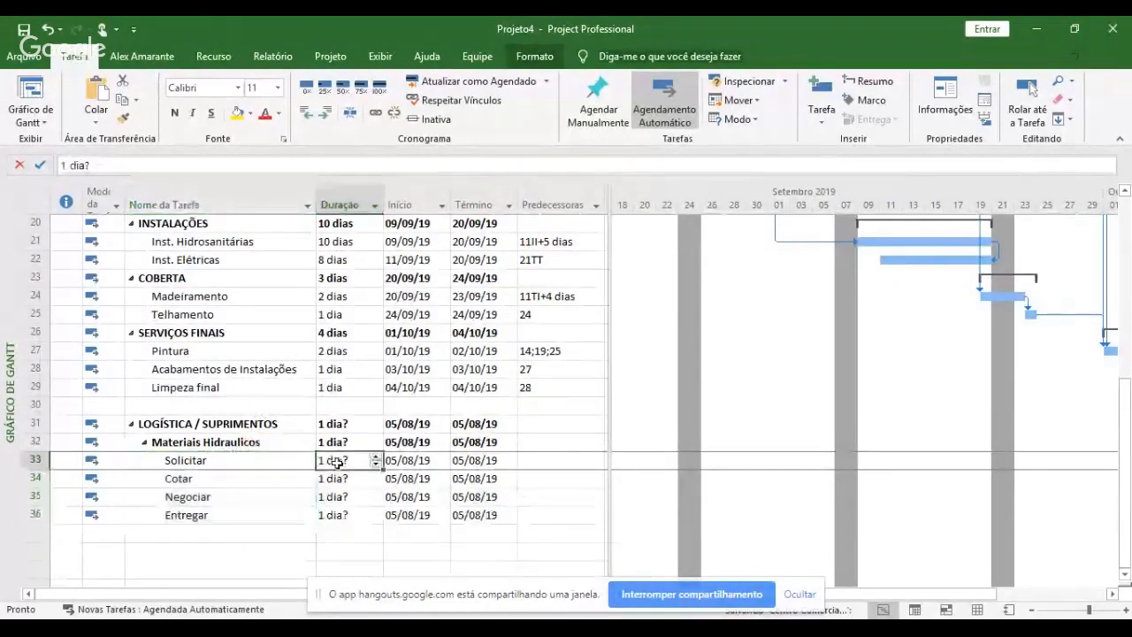
pyautogui.press('Return')
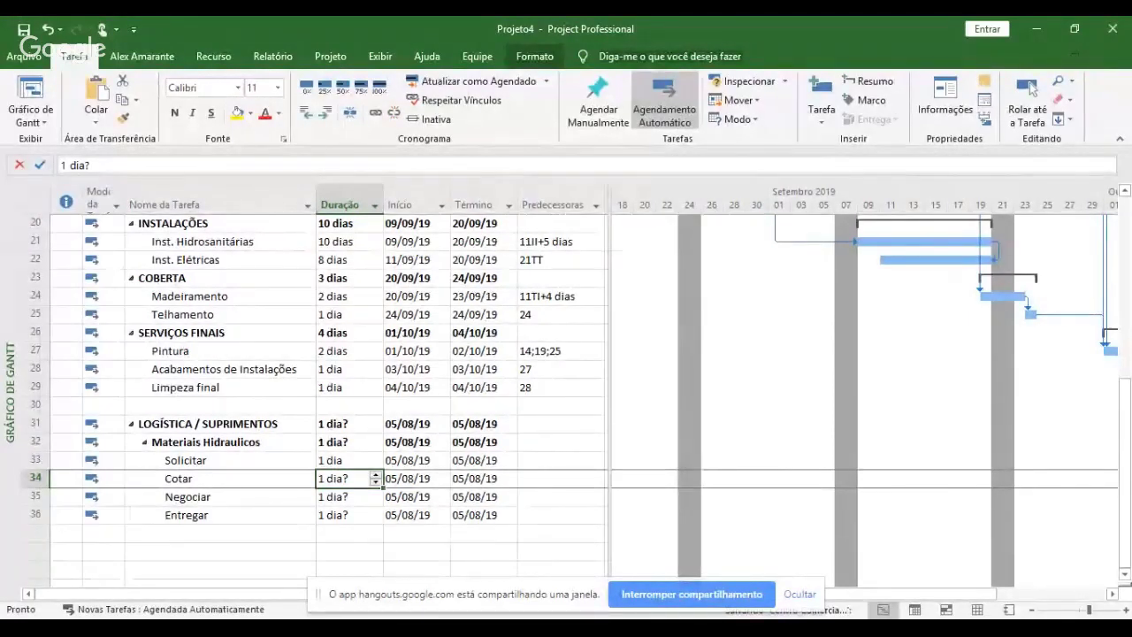
pyautogui.write('4')
pyautogui.press('Return')
pyautogui.press('Up')
pyautogui.write('5')
pyautogui.press('Return')
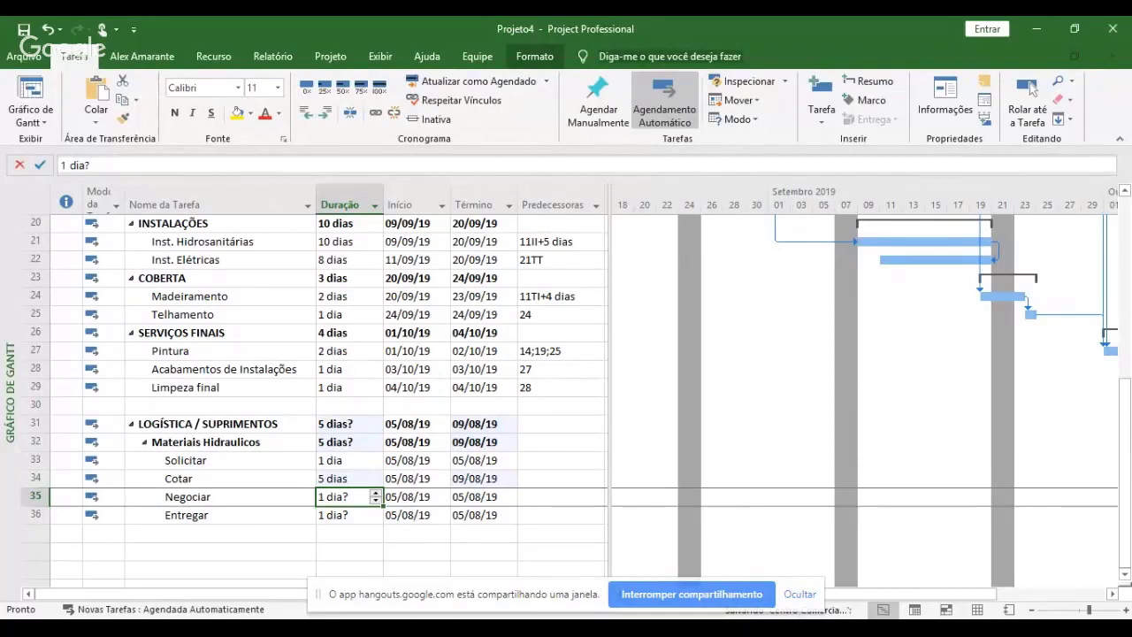
pyautogui.write('3')
pyautogui.press('Return')
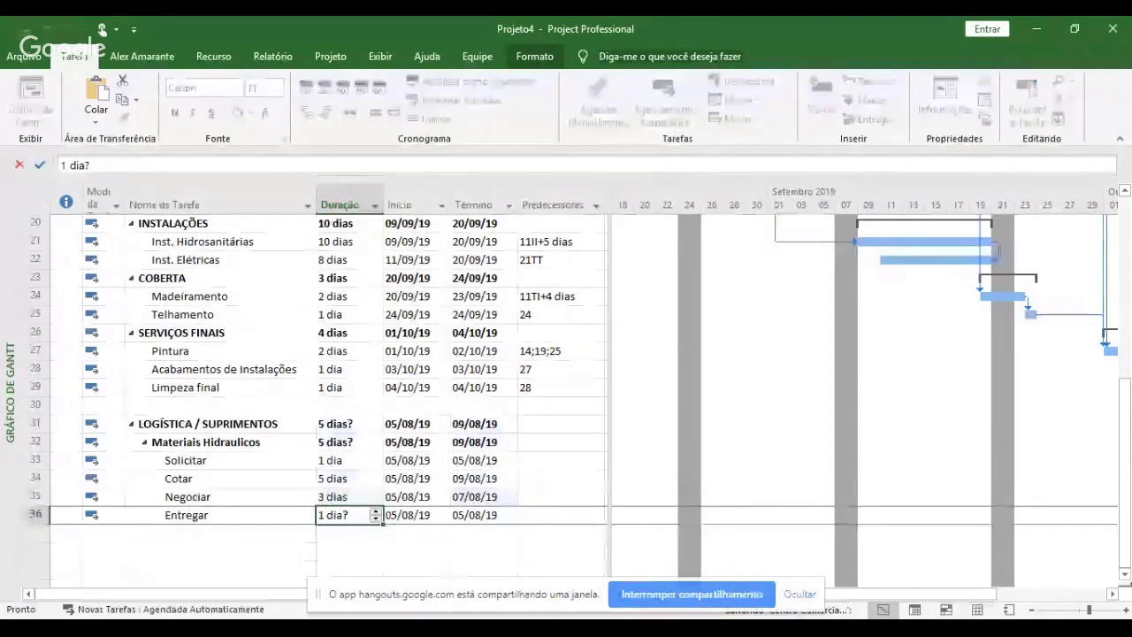
pyautogui.write('2')
pyautogui.press('Return')
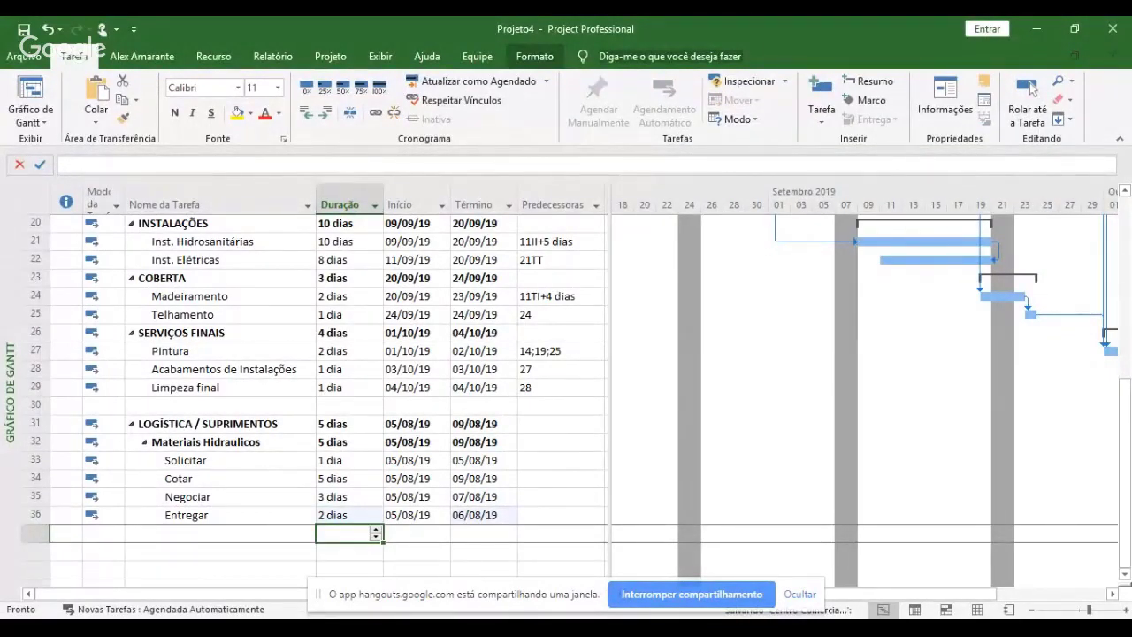
# - Link Solicitar, Cotar, Negociar and Entregar in sequence with finish-to-start dependencies
pyautogui.press('Up')
pyautogui.press('Up')
pyautogui.press('Up')
pyautogui.press('Up')
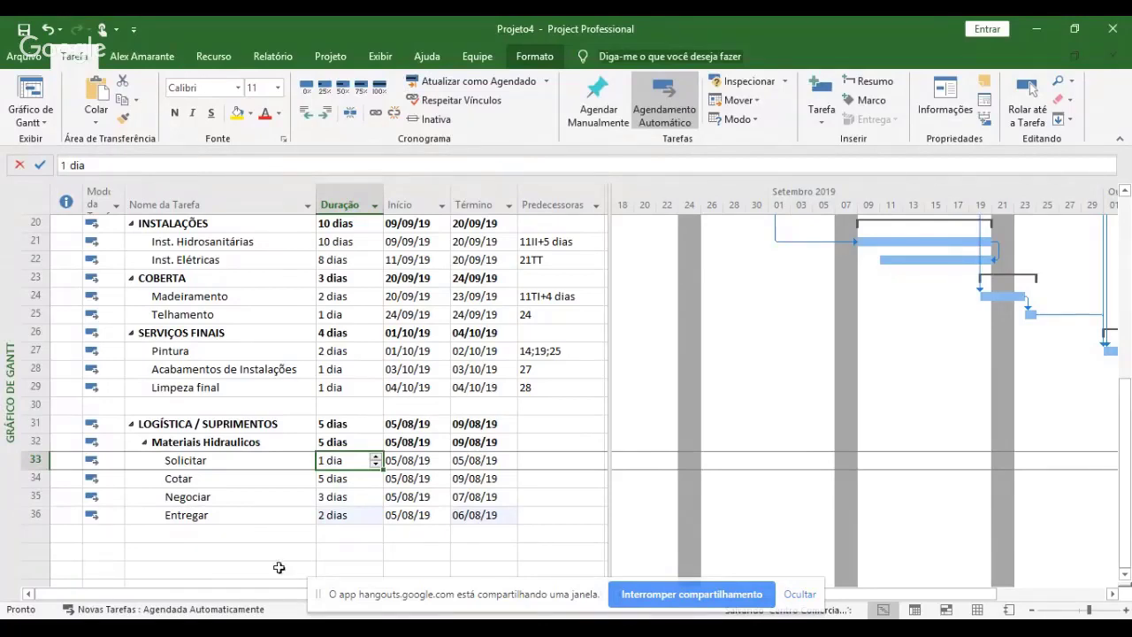
pyautogui.click(224, 461)
pyautogui.moveTo(222, 465); pyautogui.dragTo(222, 513)
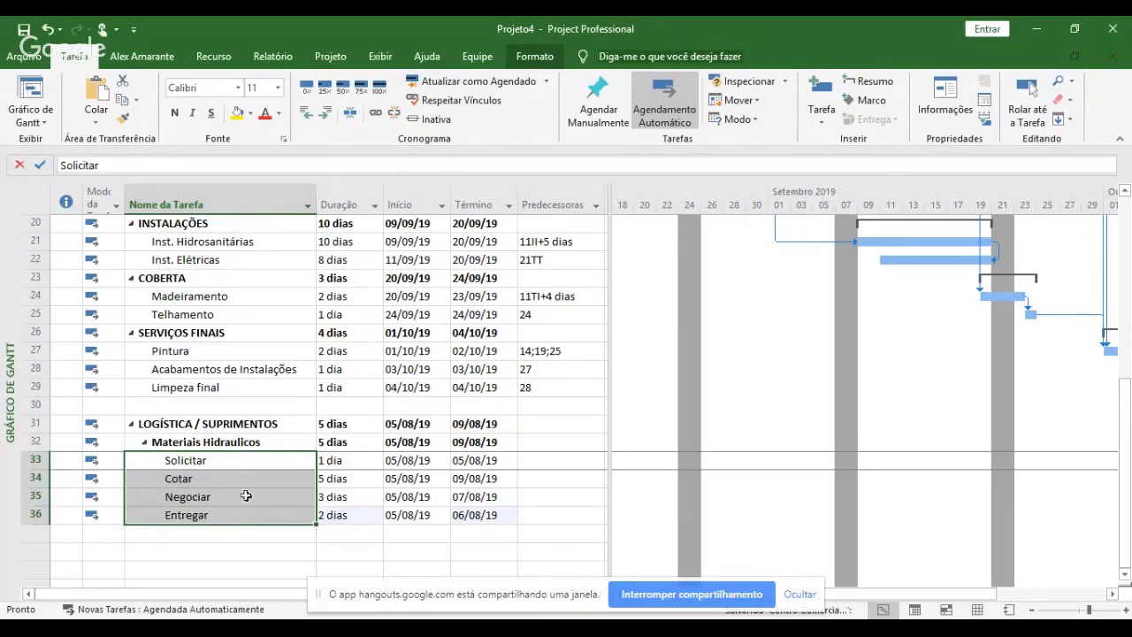
pyautogui.click(375, 115)
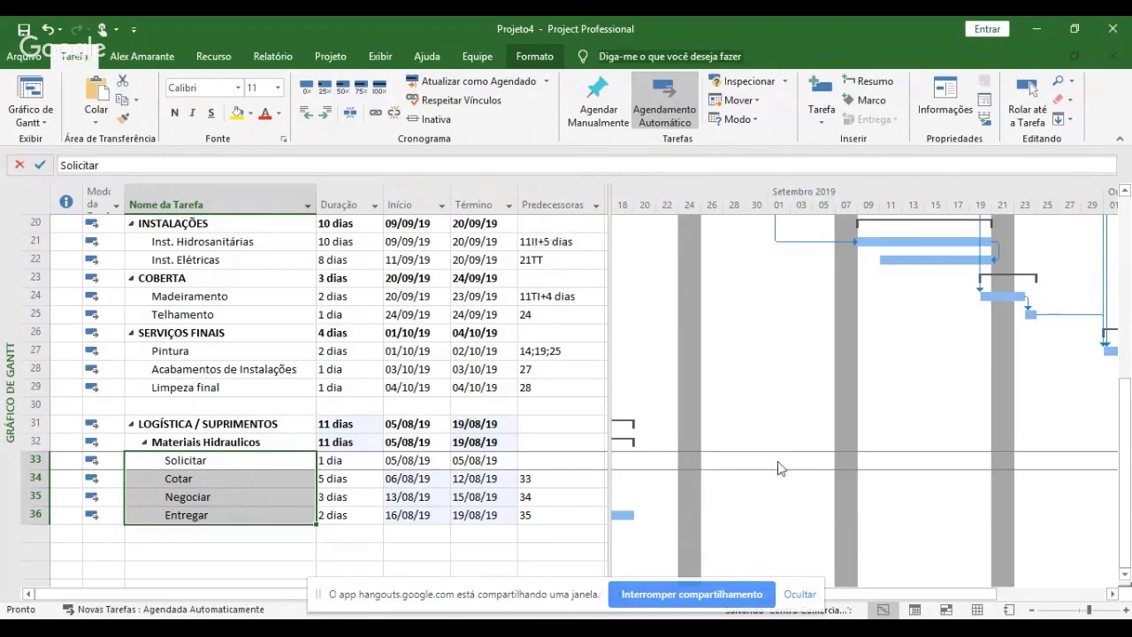
# - Add Entregar (task 36) as a second predecessor of Inst. Hidrosanitárias, keeping the existing 11II+5 dias link
pyautogui.click(562, 244)
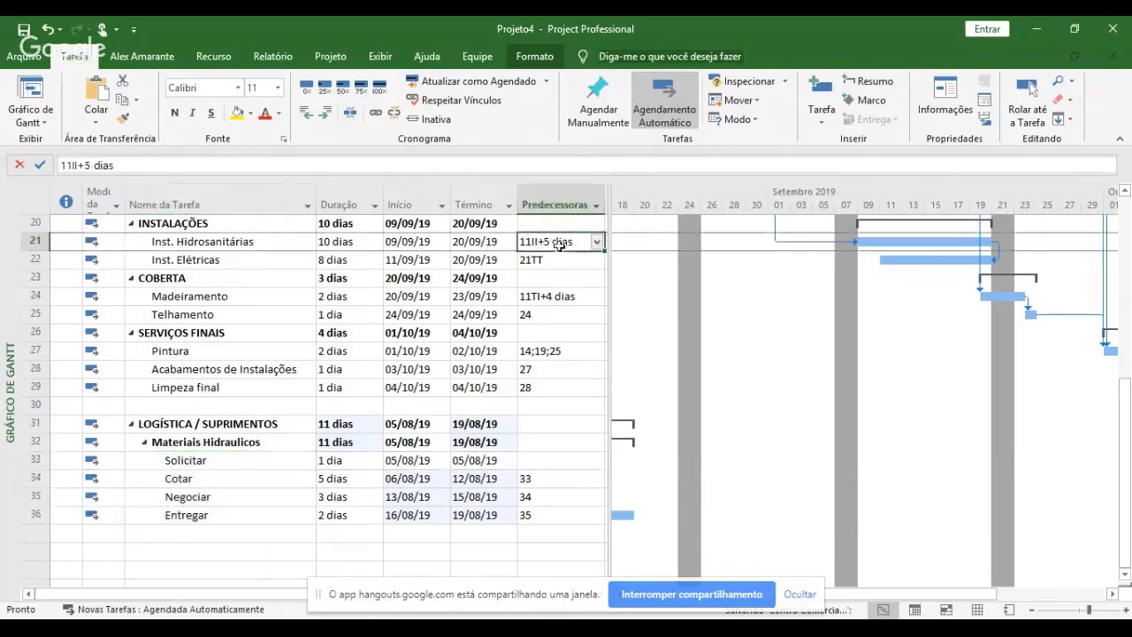
pyautogui.click(196, 163)
pyautogui.write(';')
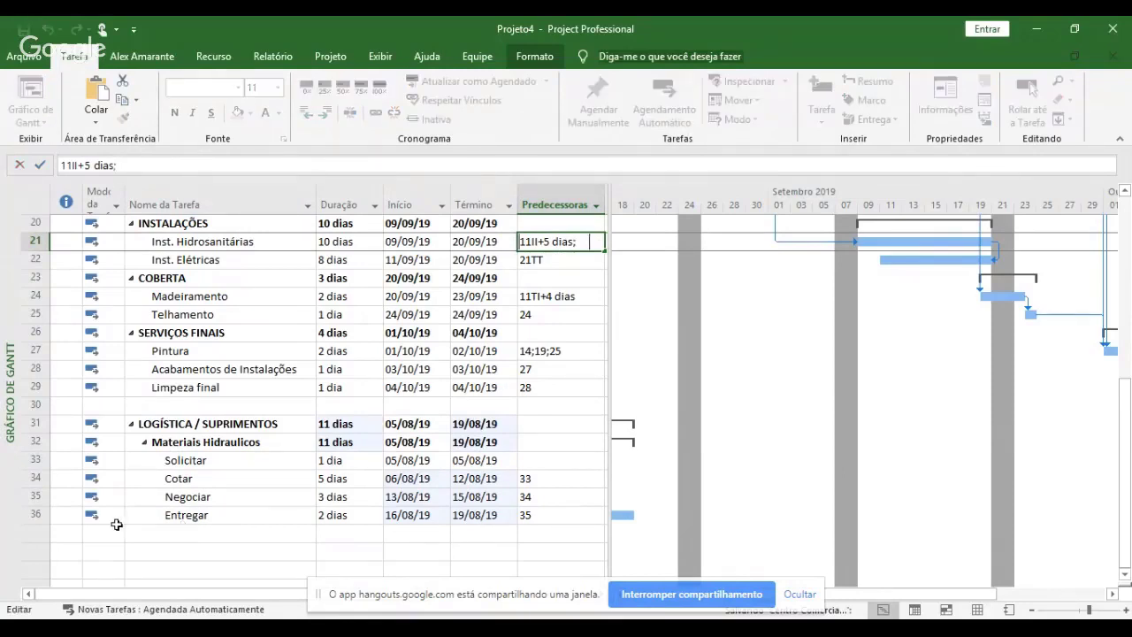
pyautogui.write('36')
pyautogui.press('Return')
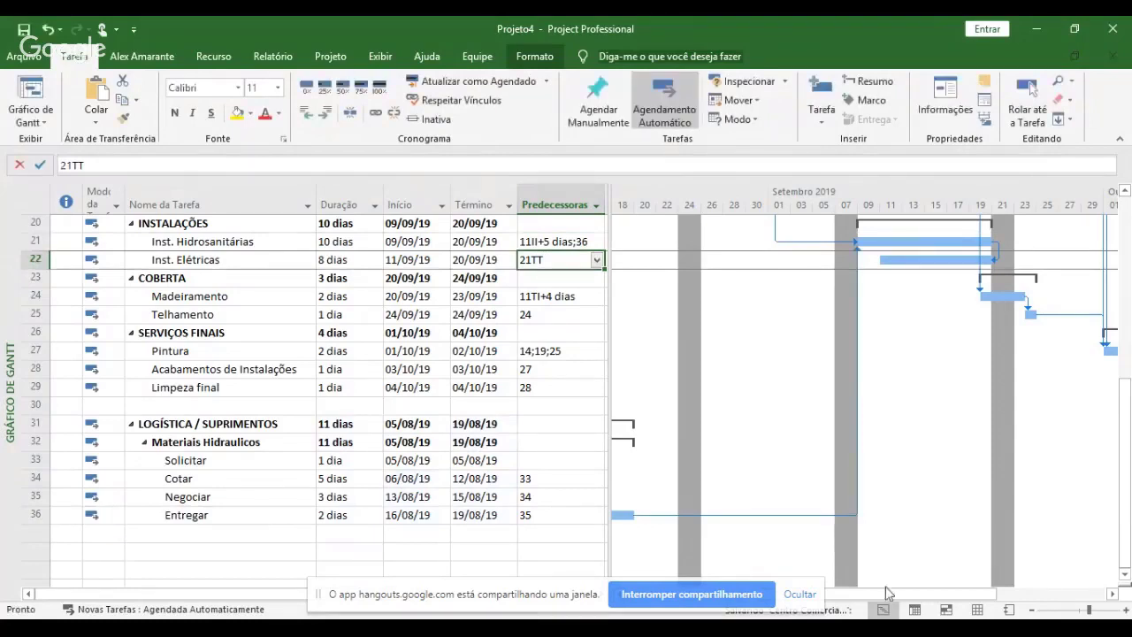
# - Collapse the Início and Término columns and narrow the task table to give the Gantt chart more room from early August 2019
pyautogui.moveTo(919, 595); pyautogui.dragTo(856, 602)
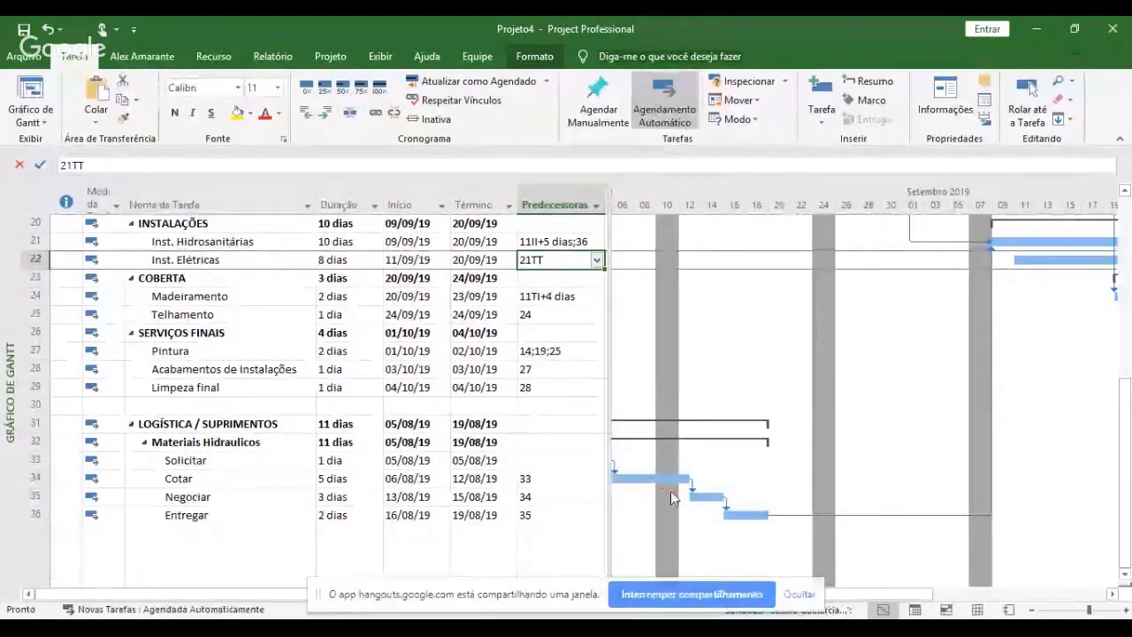
pyautogui.moveTo(450, 205); pyautogui.dragTo(392, 209)
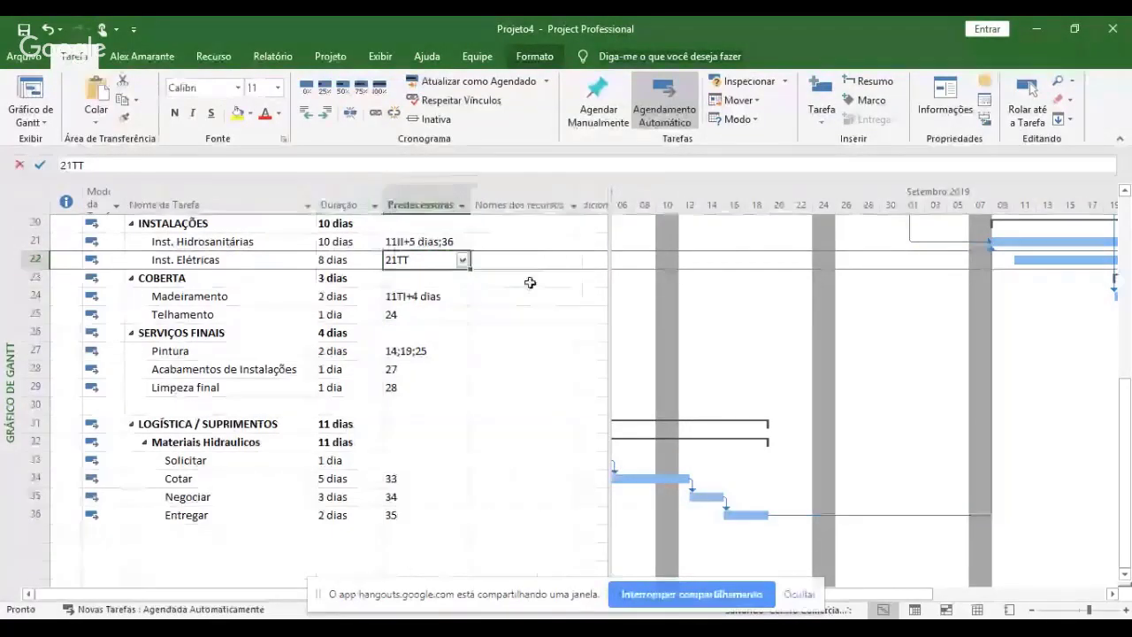
pyautogui.moveTo(609, 303); pyautogui.dragTo(476, 303)
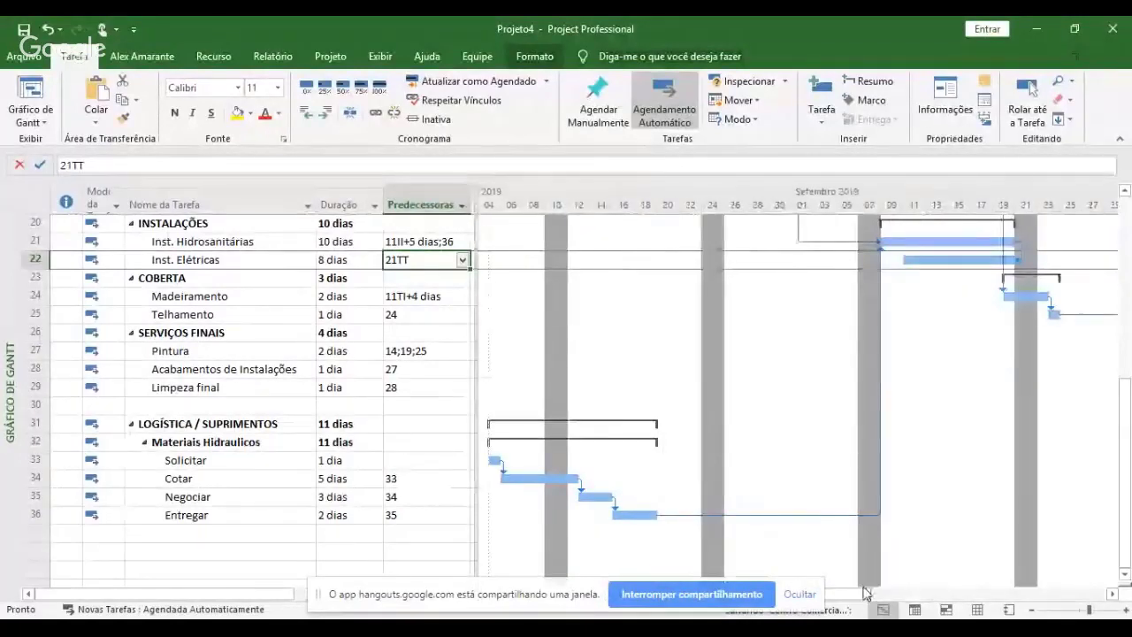
pyautogui.moveTo(863, 593); pyautogui.dragTo(838, 602)
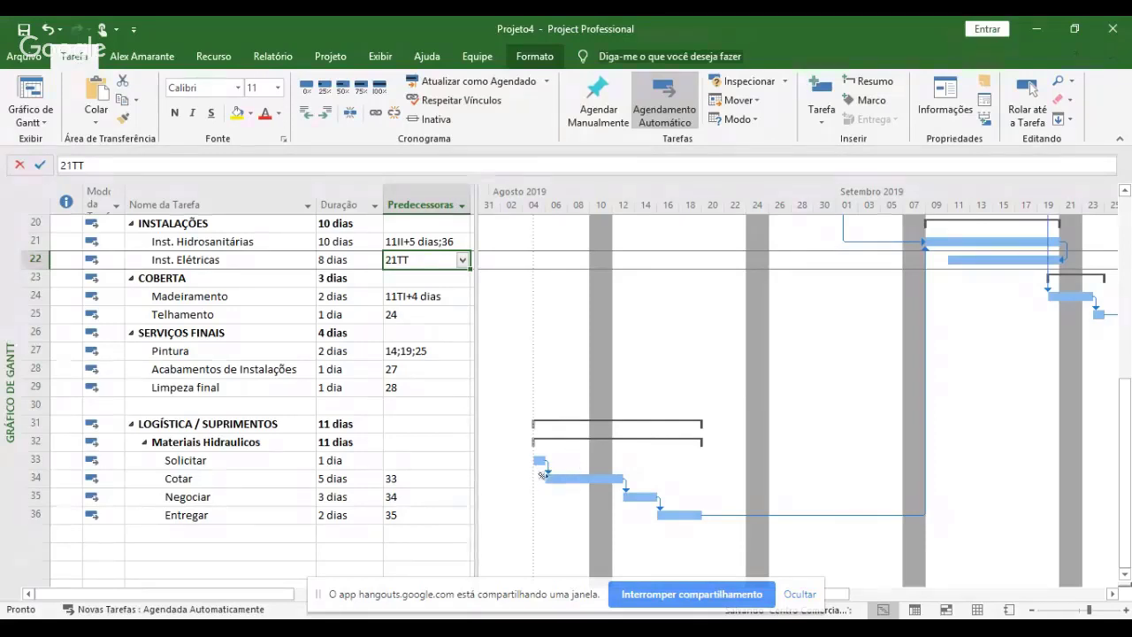
pyautogui.moveTo(543, 475)
# - Rename the Materiais Hidraulicos summary task as Materiais Hidraulicos Op 1
pyautogui.click(181, 442)
pyautogui.press('F2')
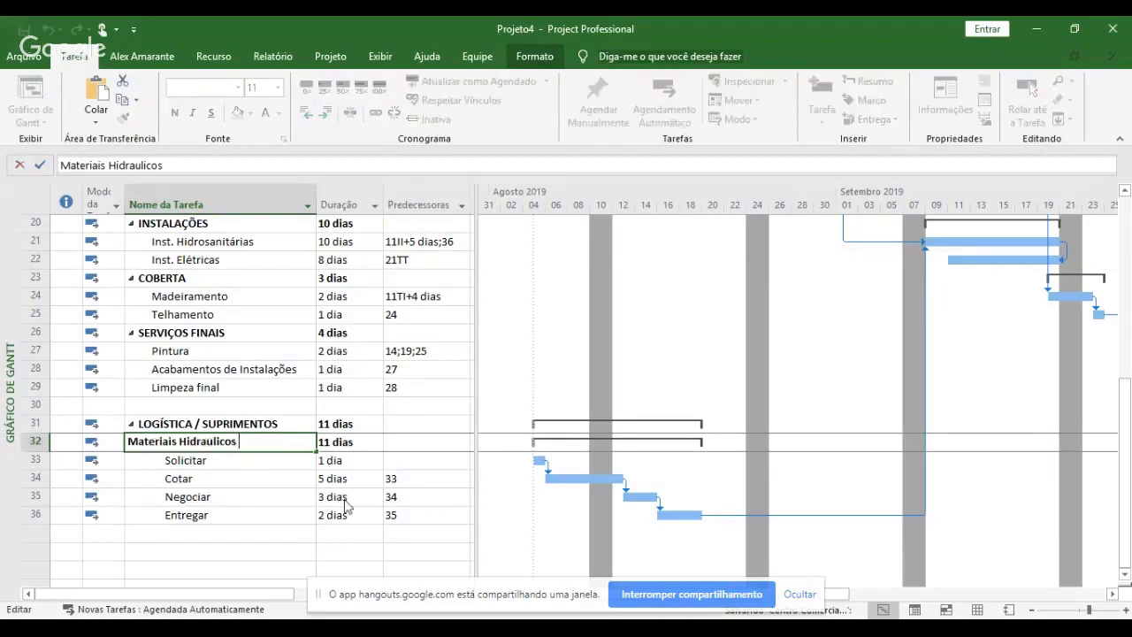
pyautogui.write('Op')
pyautogui.press('Return')
# - Copy the names of Materiais Hidraulicos Op 1 and its four subtasks below Entregar after one blank row, and outdent the copied group one level
pyautogui.press('Down')
pyautogui.press('Down')
pyautogui.press('Down')
pyautogui.press('Down')
pyautogui.press('Down')
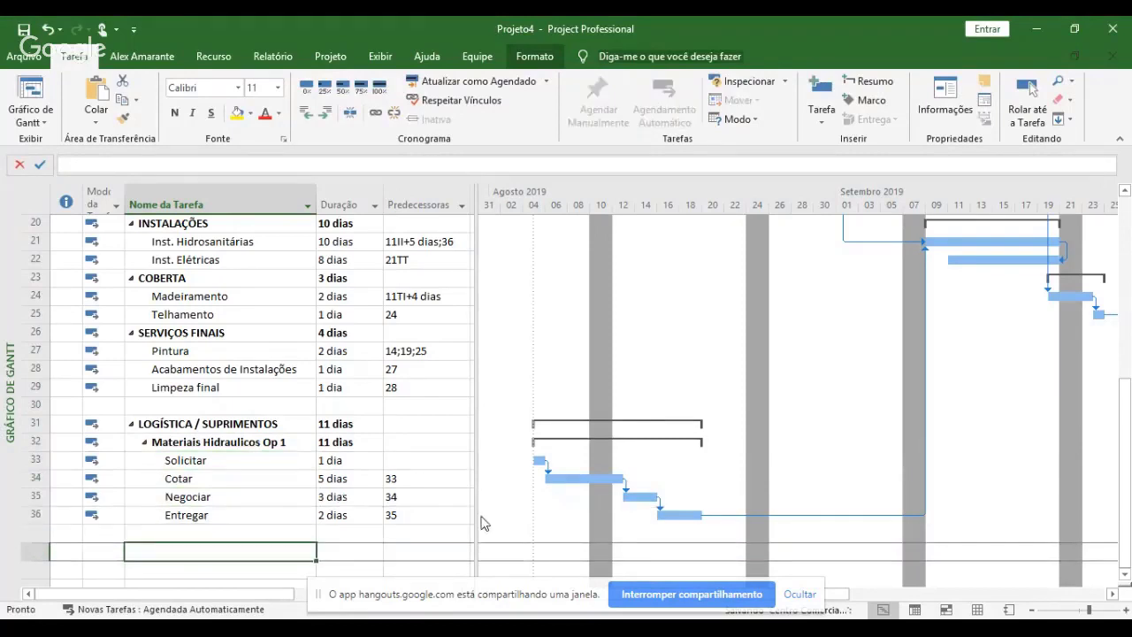
pyautogui.click(1124, 575)
pyautogui.click(1125, 575)
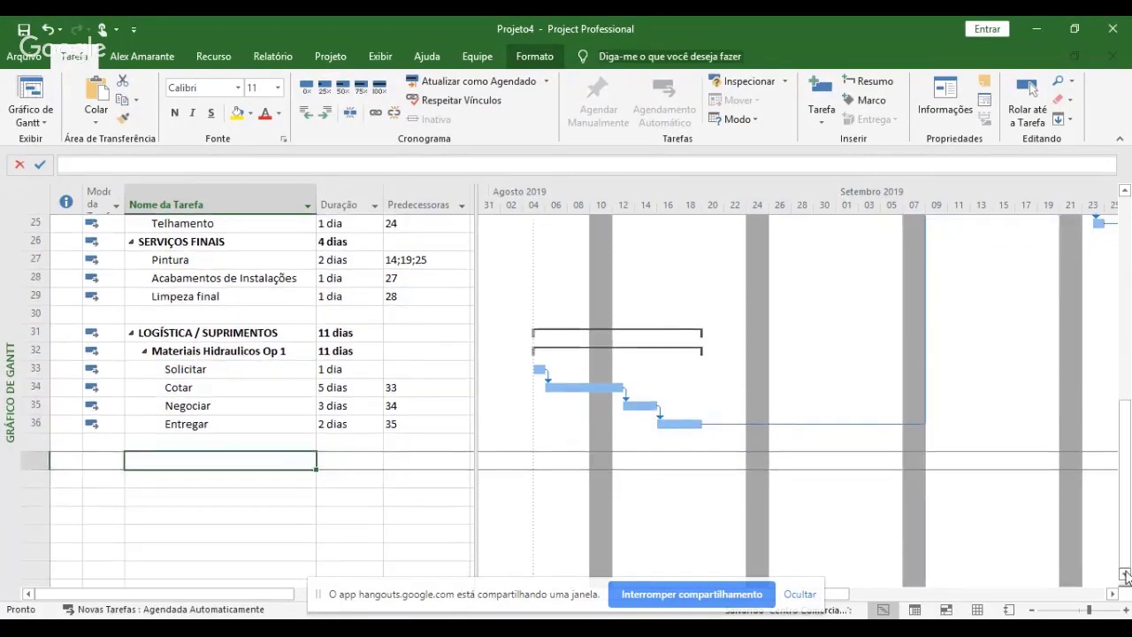
pyautogui.press('Up')
pyautogui.press('Up')
pyautogui.press('Up')
pyautogui.press('Up')
pyautogui.press('Up')
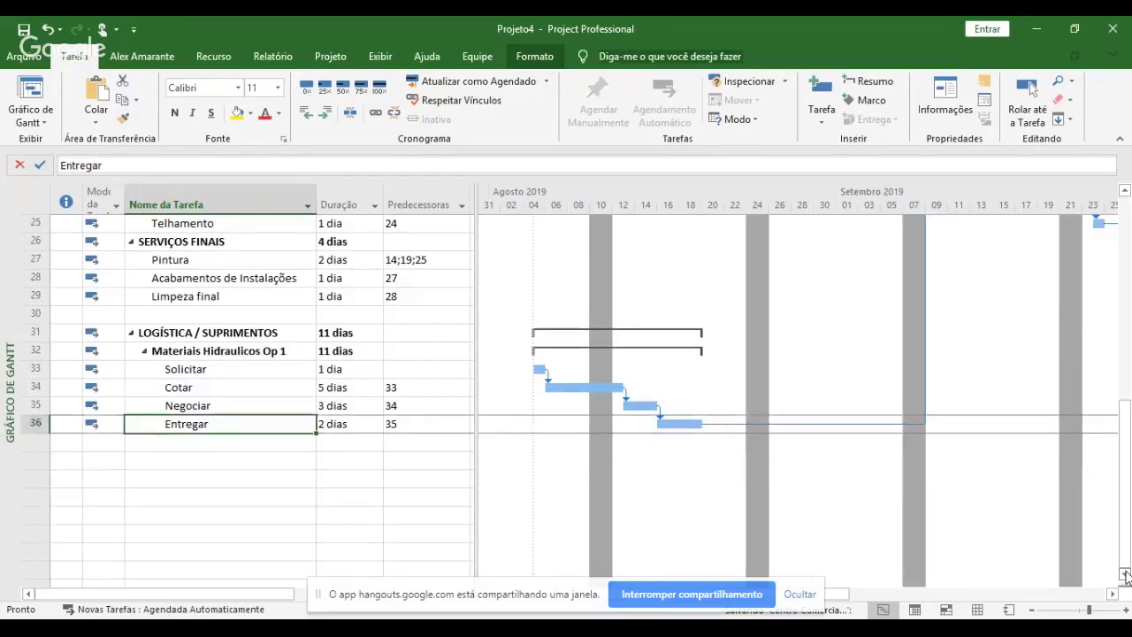
pyautogui.hotkey('shift', 'Down')
pyautogui.hotkey('shift', 'Down')
pyautogui.hotkey('shift', 'Down')
pyautogui.hotkey('shift', 'Down')
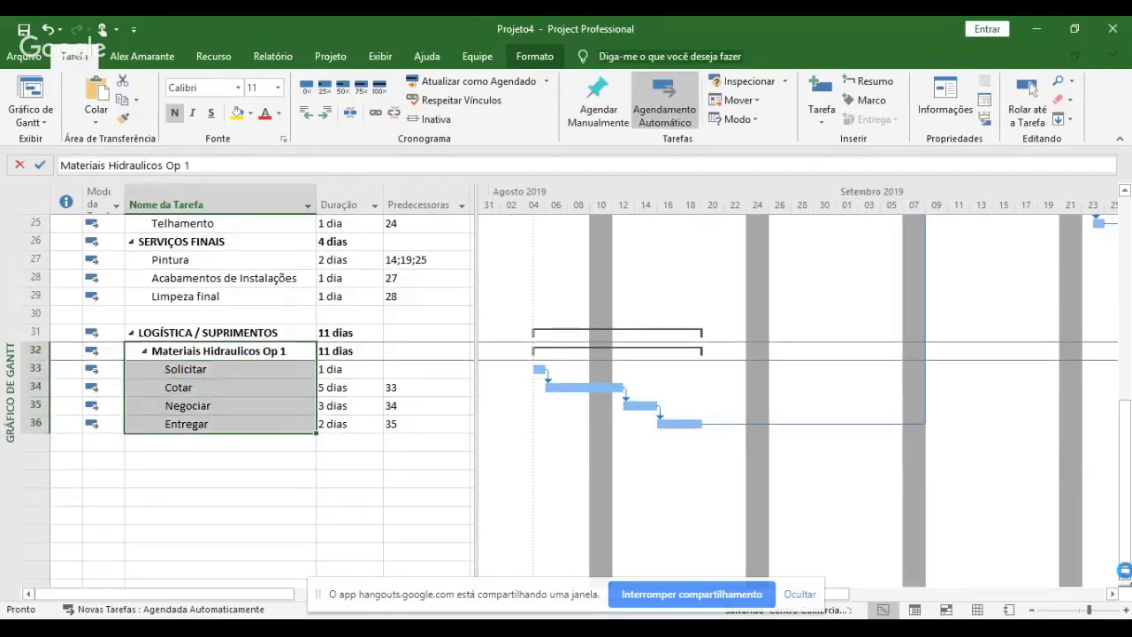
pyautogui.press('Down')
pyautogui.press('Down')
pyautogui.press('Down')
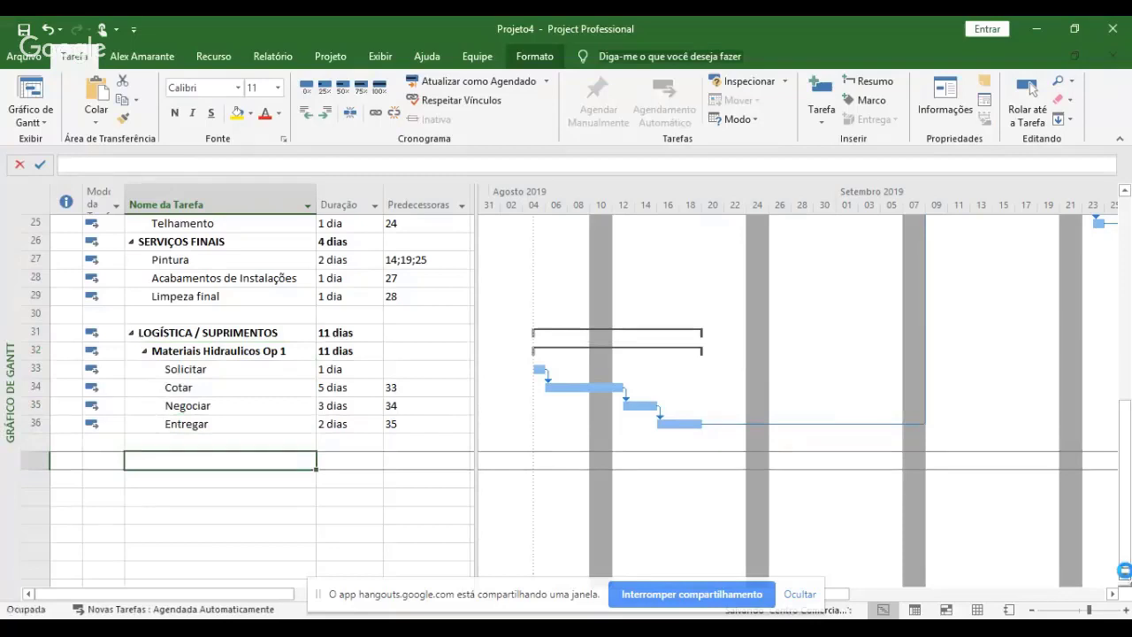
pyautogui.hotkey('ctrl', 'v')
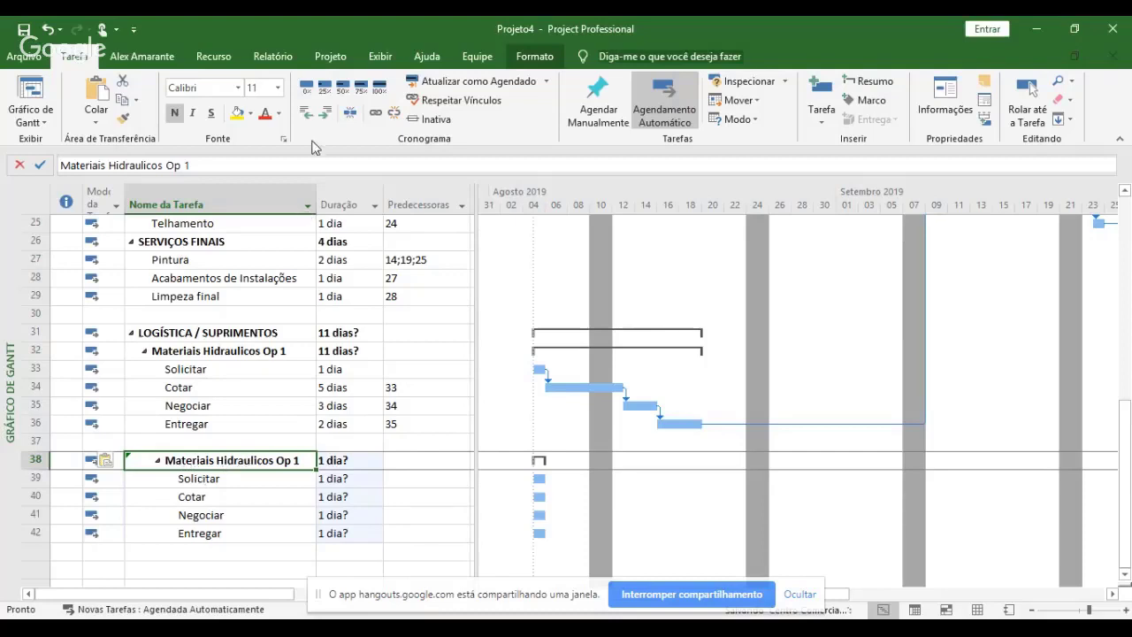
pyautogui.click(305, 114)
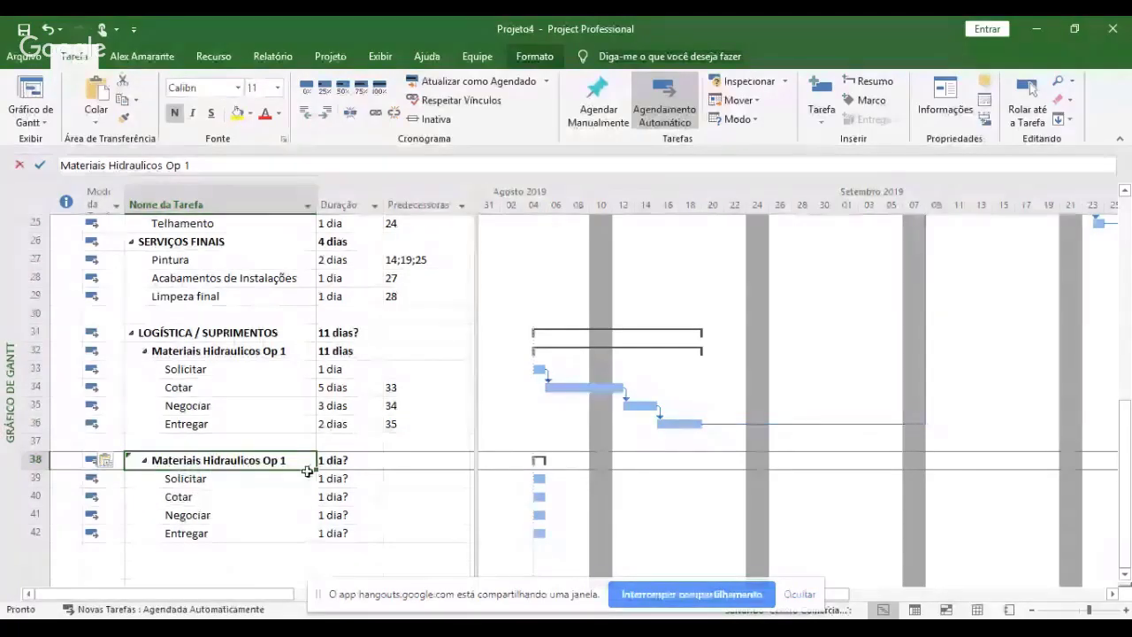
# - Copy the durations of the original Solicitar through Entregar tasks onto the matching tasks of the copied group
pyautogui.moveTo(332, 369); pyautogui.dragTo(349, 424)
pyautogui.hotkey('ctrl', 'c')
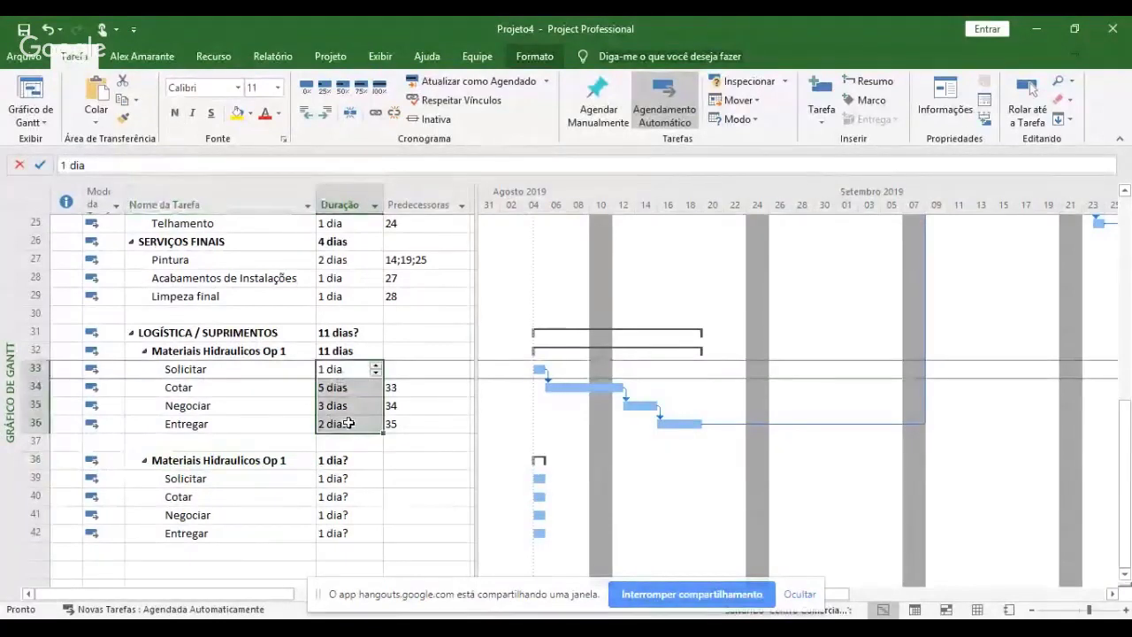
pyautogui.click(349, 479)
pyautogui.hotkey('ctrl', 'v')
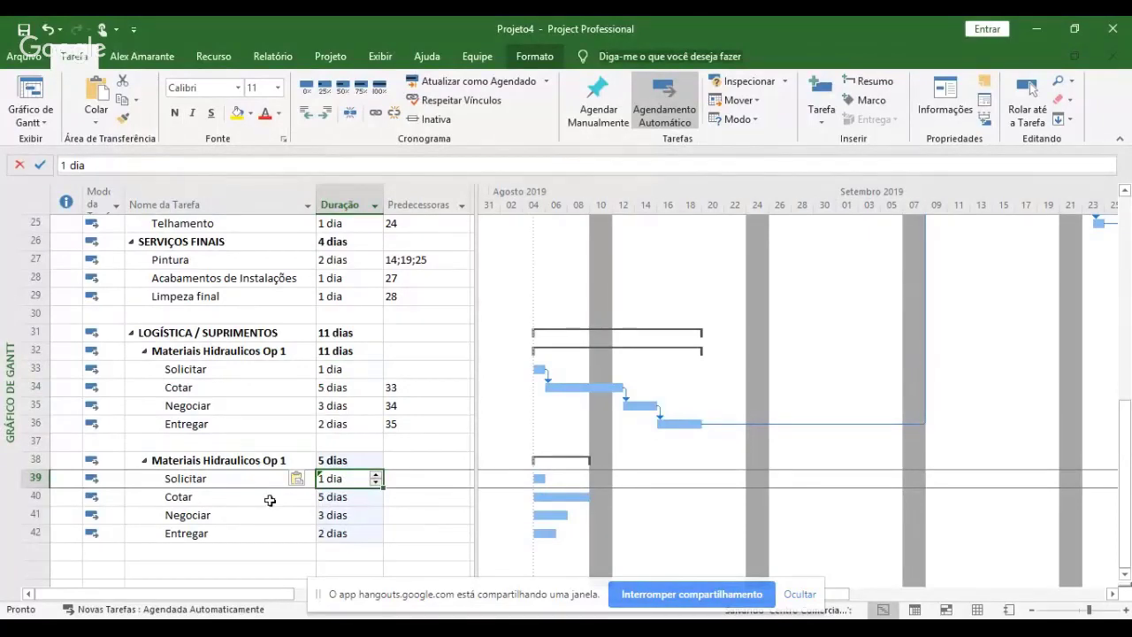
# - Go back up the task list from the copied group's Entregar to Inst. Hidrosanitárias and review its predecessors
pyautogui.click(252, 531)
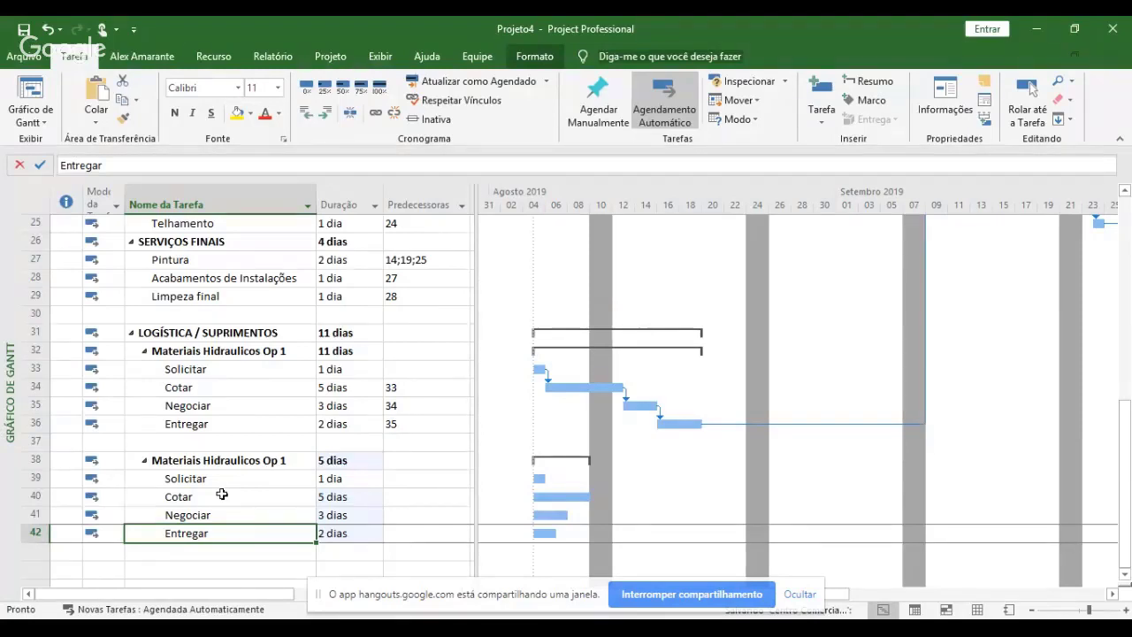
pyautogui.press('Up')
pyautogui.press('Up')
pyautogui.press('Up')
pyautogui.press('Up')
pyautogui.press('Up')
pyautogui.press('Up')
pyautogui.press('Up')
pyautogui.press('Up')
pyautogui.press('Up')
pyautogui.press('Up')
pyautogui.press('Up')
pyautogui.press('Up')
pyautogui.press('Up')
pyautogui.press('Up')
pyautogui.press('Up')
pyautogui.press('Up')
pyautogui.press('Up')
pyautogui.press('Up')
pyautogui.press('Up')
pyautogui.press('Up')
pyautogui.press('Up')
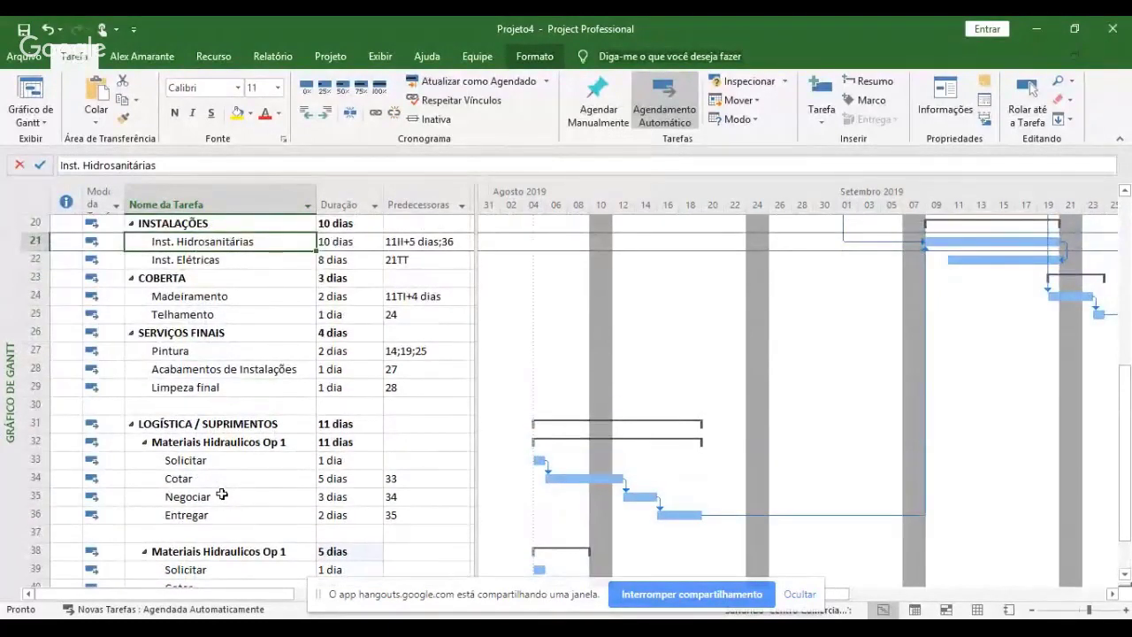
# - Collapse the COBERTA and SERVIÇOS FINAIS summary tasks in the task list
pyautogui.click(133, 277)
pyautogui.click(131, 277)
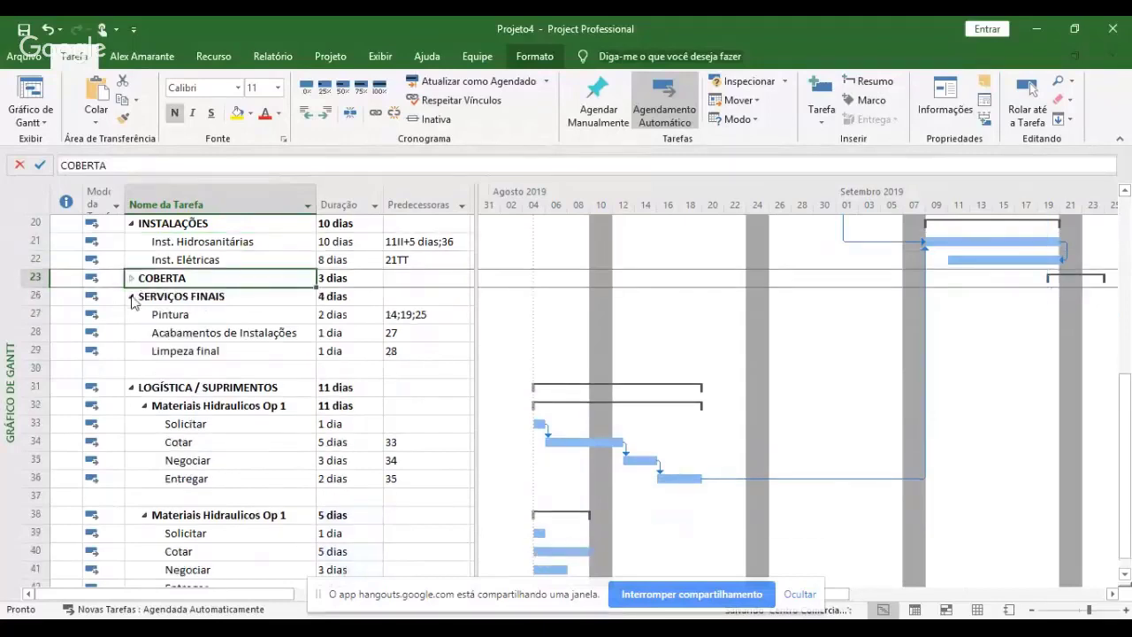
pyautogui.click(131, 297)
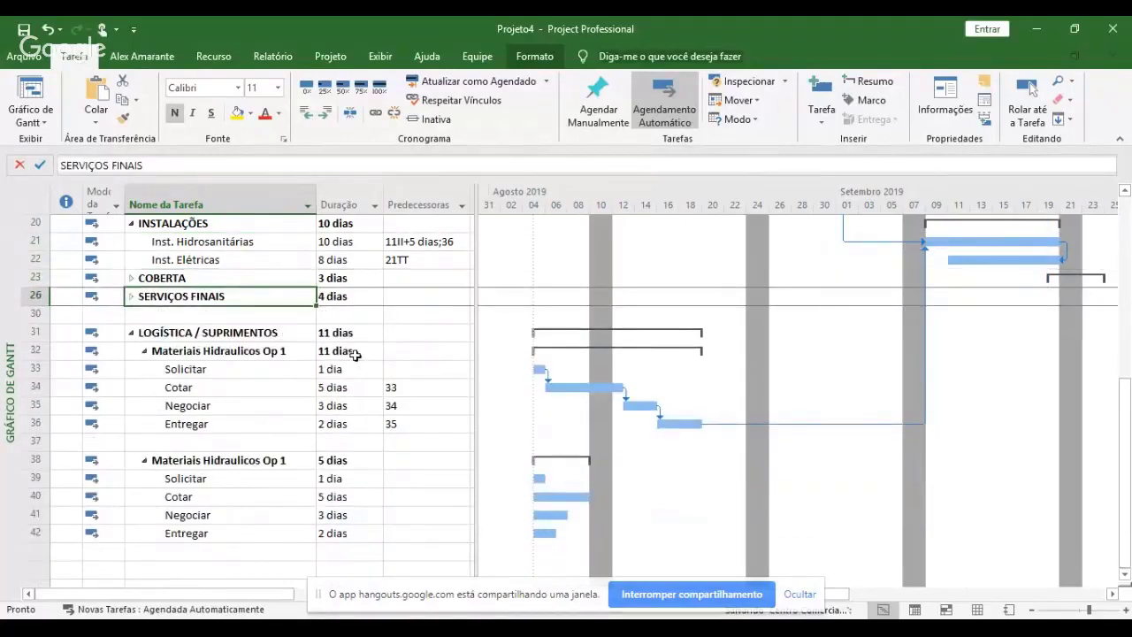
# - Set task 21 as the predecessor of Entregar in the copied Materiais Hidraulicos group
pyautogui.press('Down')
pyautogui.press('Down')
pyautogui.press('Down')
pyautogui.press('Down')
pyautogui.press('Down')
pyautogui.press('Down')
pyautogui.press('Down')
pyautogui.press('Down')
pyautogui.press('Down')
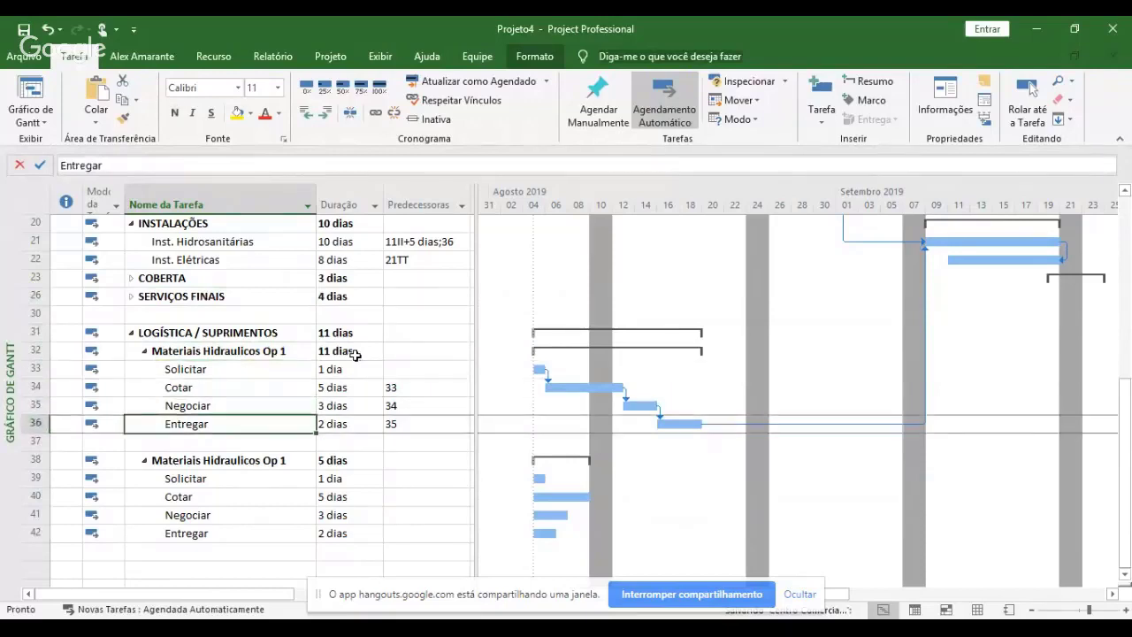
pyautogui.press('Down')
pyautogui.press('Down')
pyautogui.press('Down')
pyautogui.press('Down')
pyautogui.press('Right')
pyautogui.press('Right')
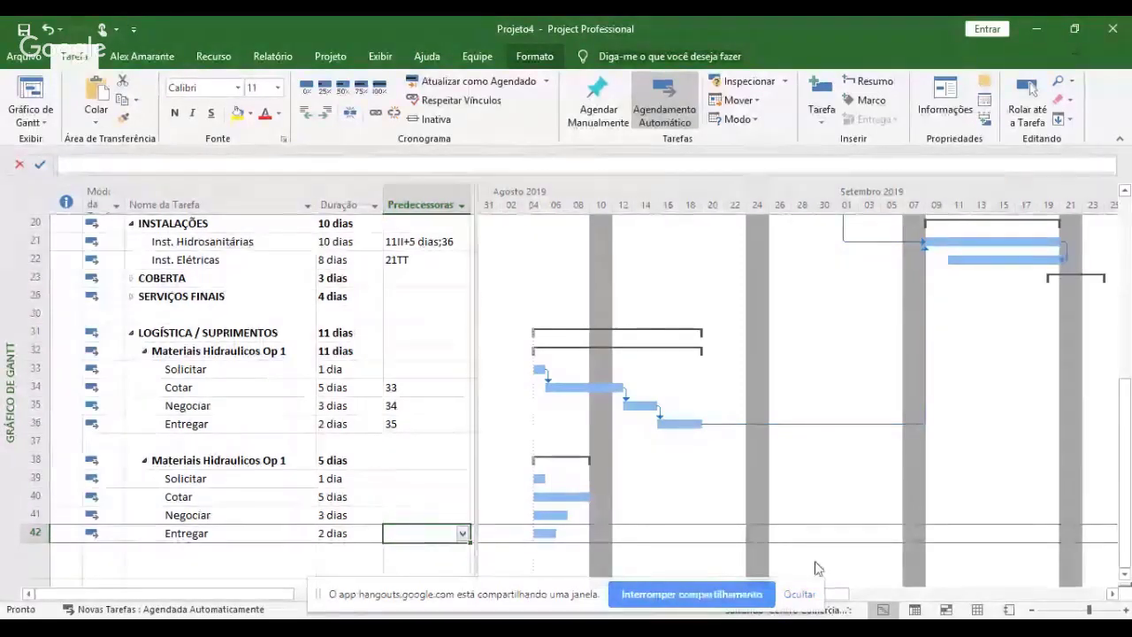
pyautogui.write('21')
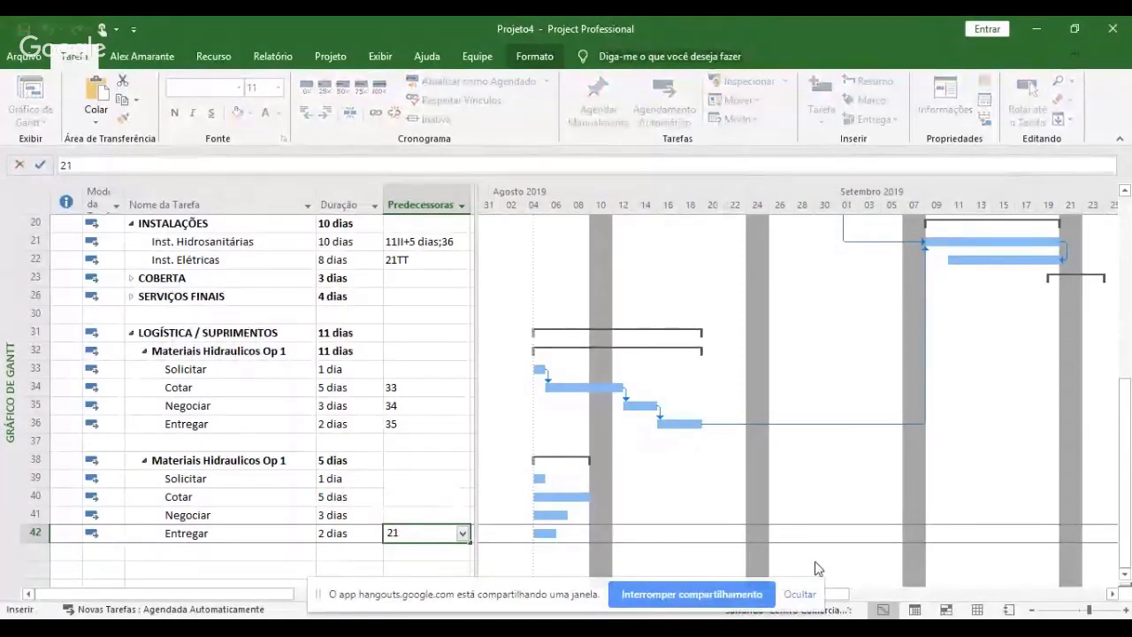
pyautogui.press('Return')
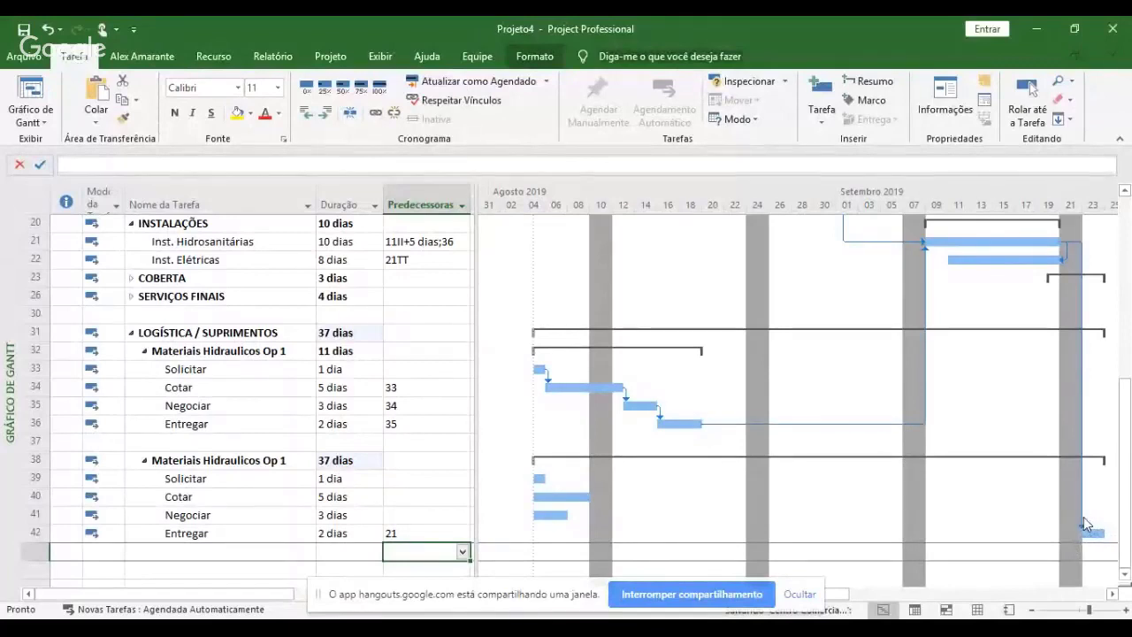
# - Change the copied group's Entregar link to a start-to-finish dependency, 21IT
pyautogui.moveTo(1085, 523)
pyautogui.click(446, 534)
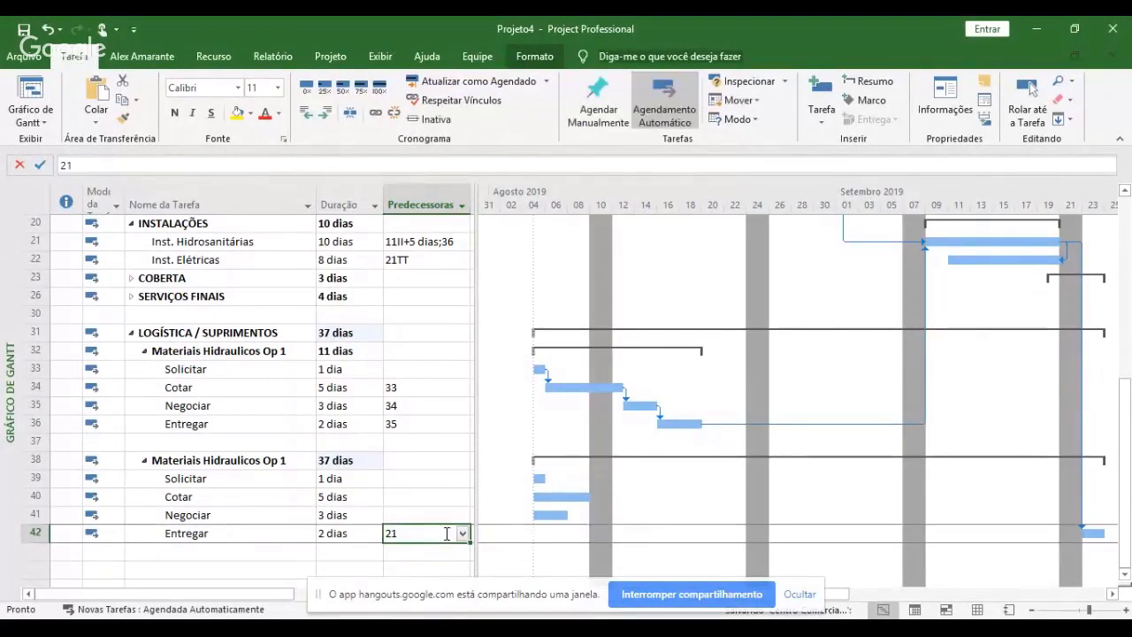
pyautogui.click(447, 533)
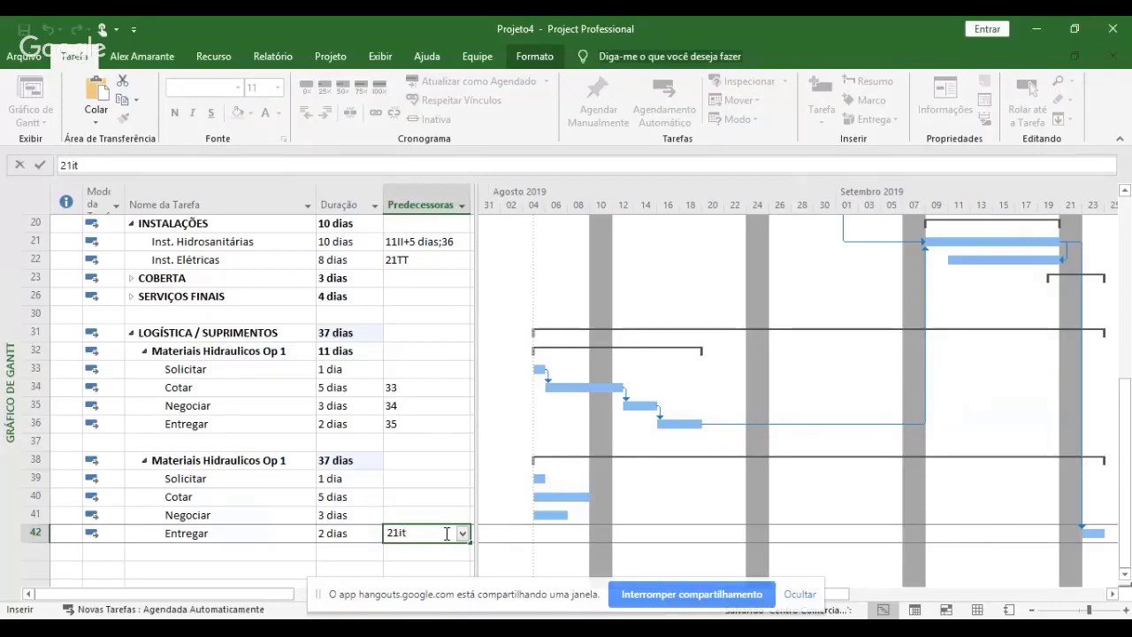
pyautogui.write('it')
pyautogui.press('Return')
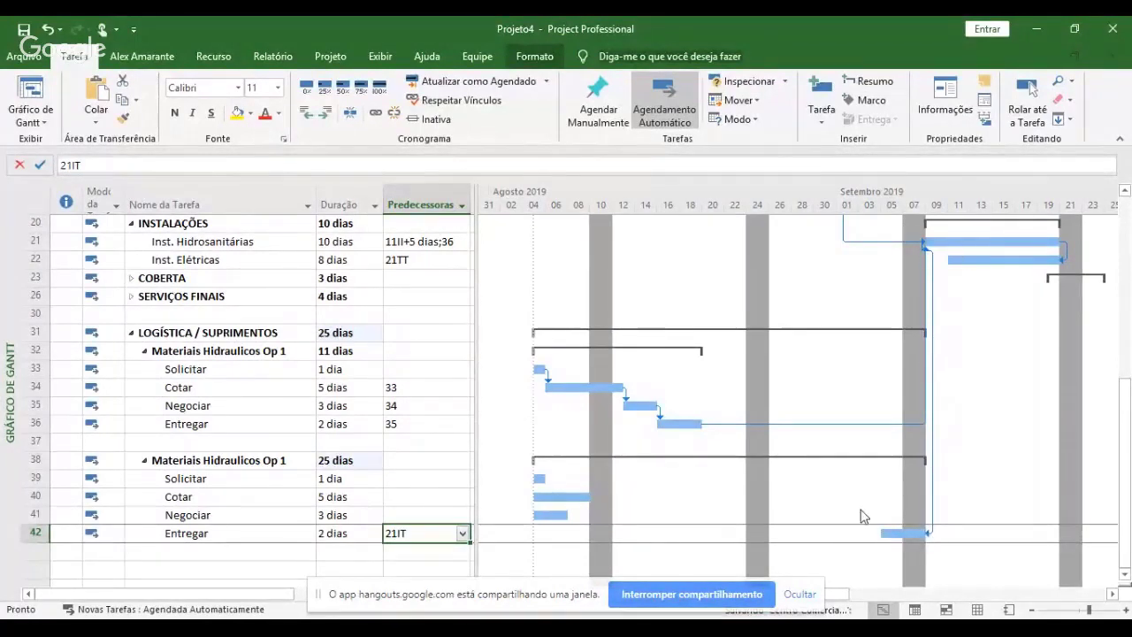
# - Link the copied group's Negociar task start-to-finish to Entregar with the predecessor 42IT
pyautogui.click(407, 514)
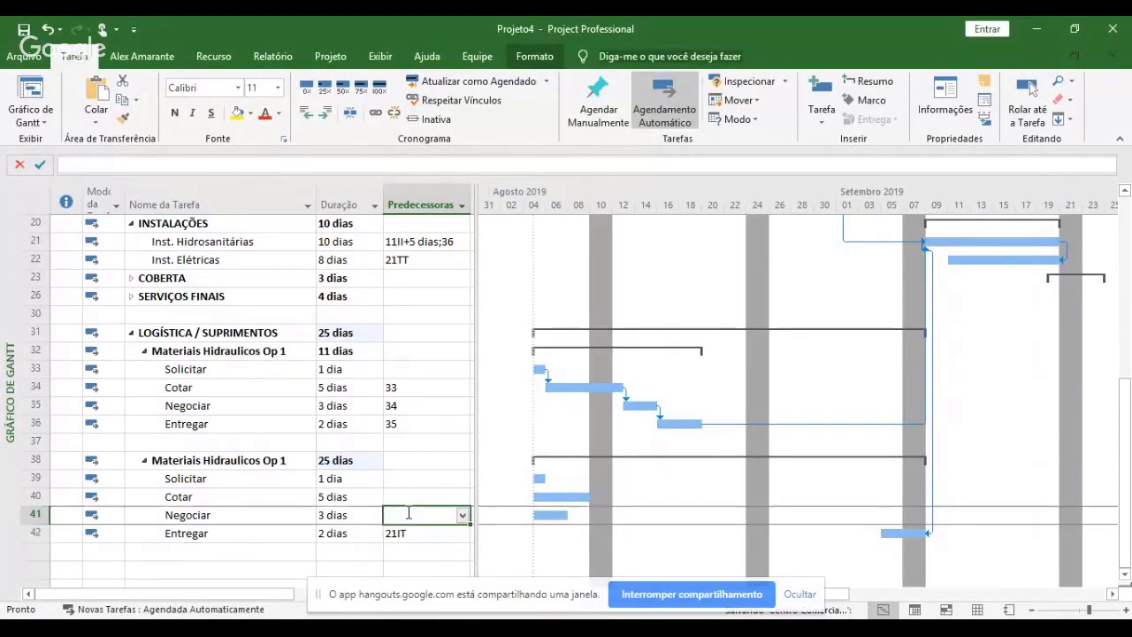
pyautogui.write('42')
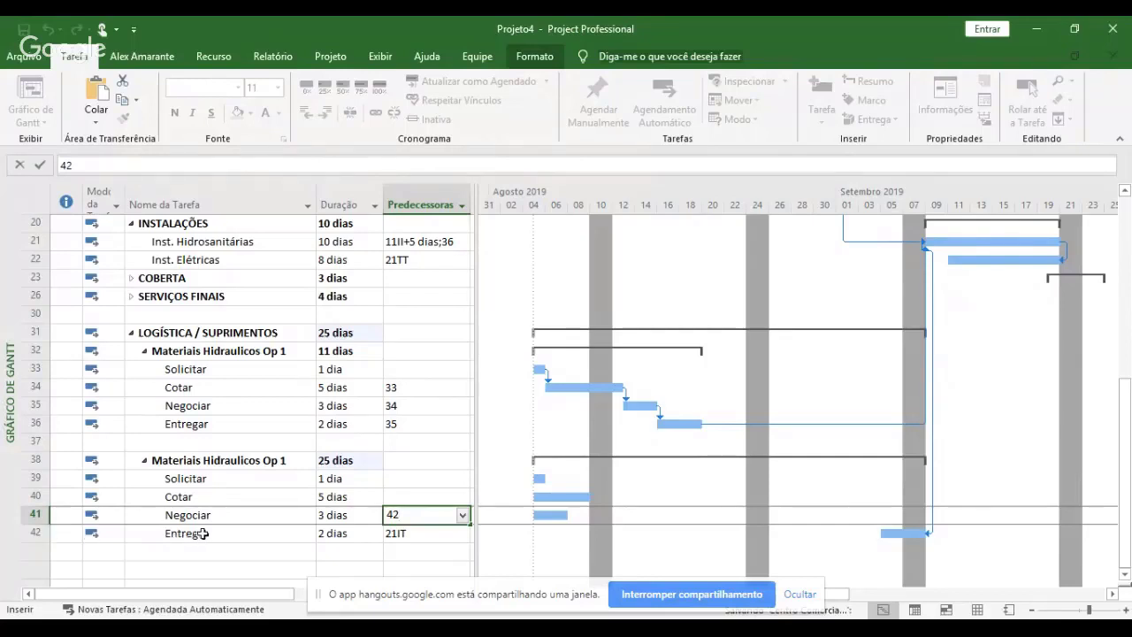
pyautogui.write('IT')
pyautogui.press('Return')
# - Set the predecessors of the copied group's Cotar to 41IT and Solicitar to 40IT
pyautogui.press('Up')
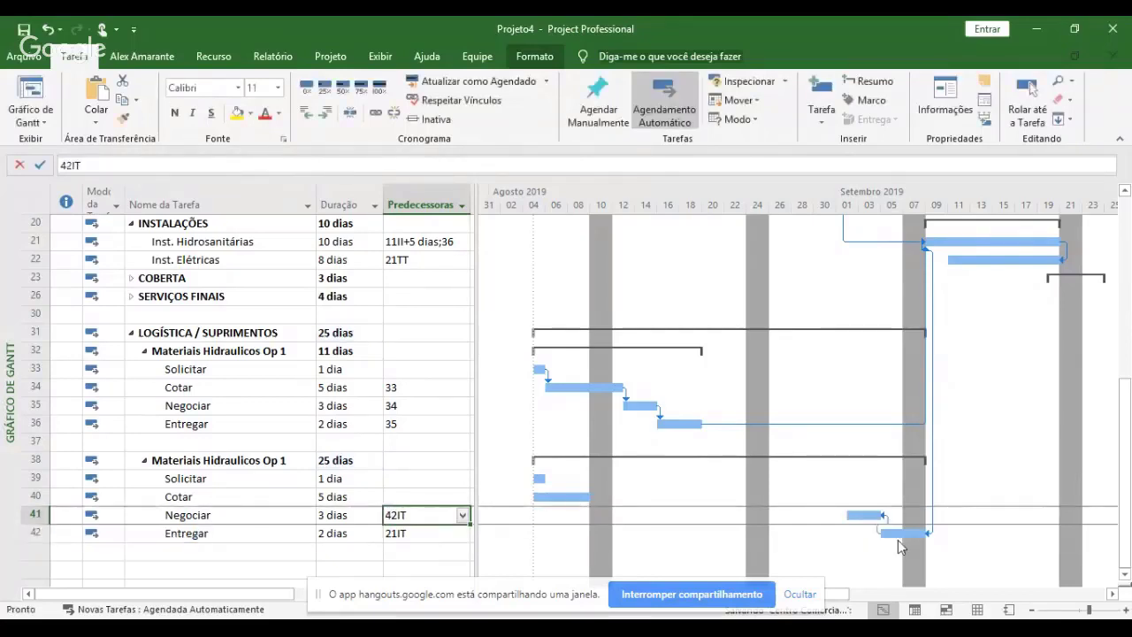
pyautogui.press('Up')
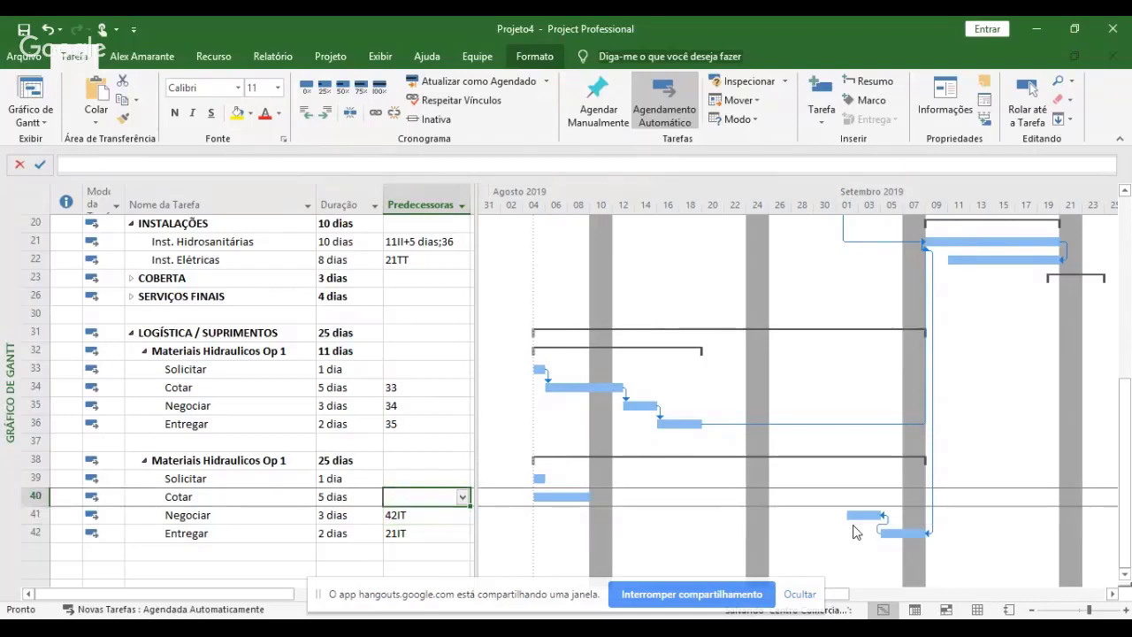
pyautogui.write('41IT')
pyautogui.press('Return')
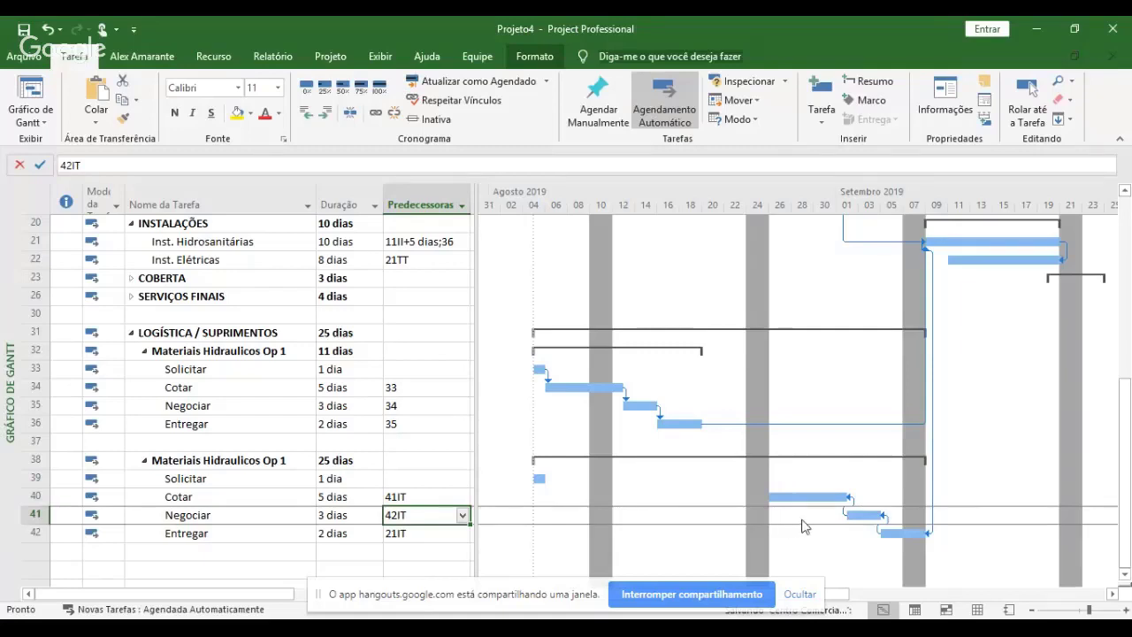
pyautogui.press('Up')
pyautogui.press('Up')
pyautogui.write('40IT')
pyautogui.press('Return')
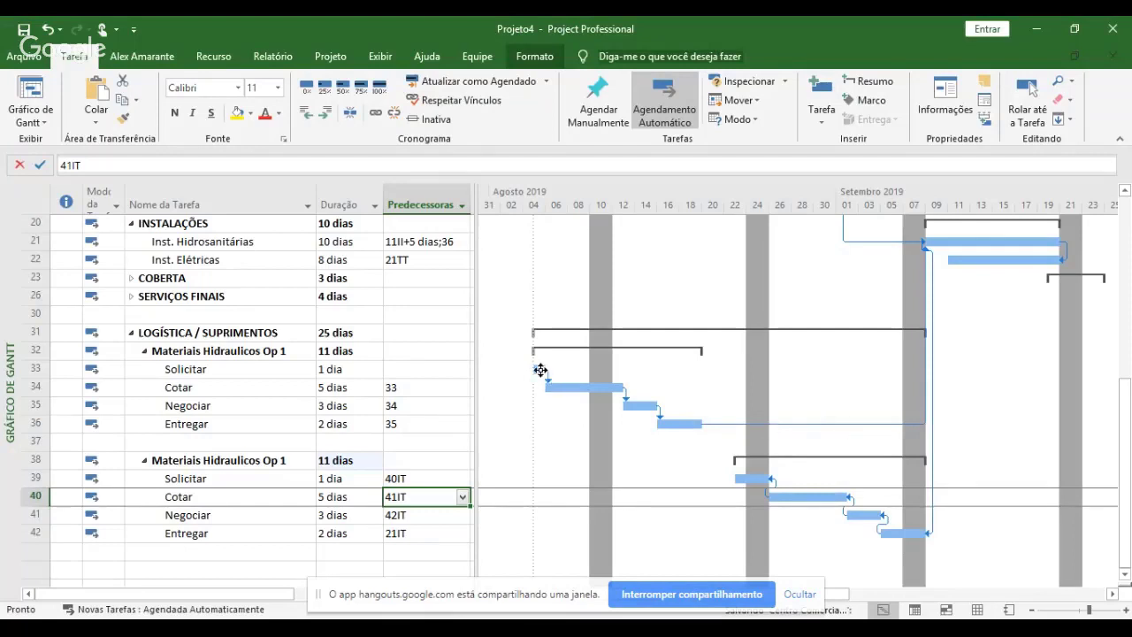
pyautogui.moveTo(539, 369)
pyautogui.moveTo(935, 477)
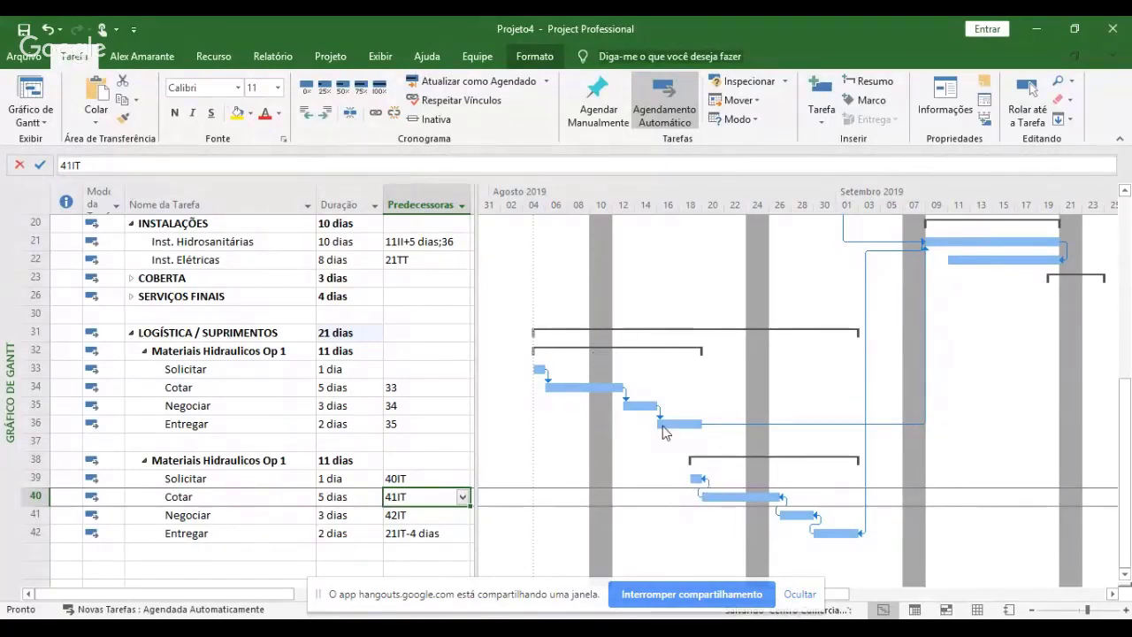
# - Rename the copied summary task as Materiais Hidraulicos Op 2
pyautogui.click(274, 461)
pyautogui.click(275, 461)
pyautogui.press('BackSpace')
pyautogui.write('2')
pyautogui.press('Return')
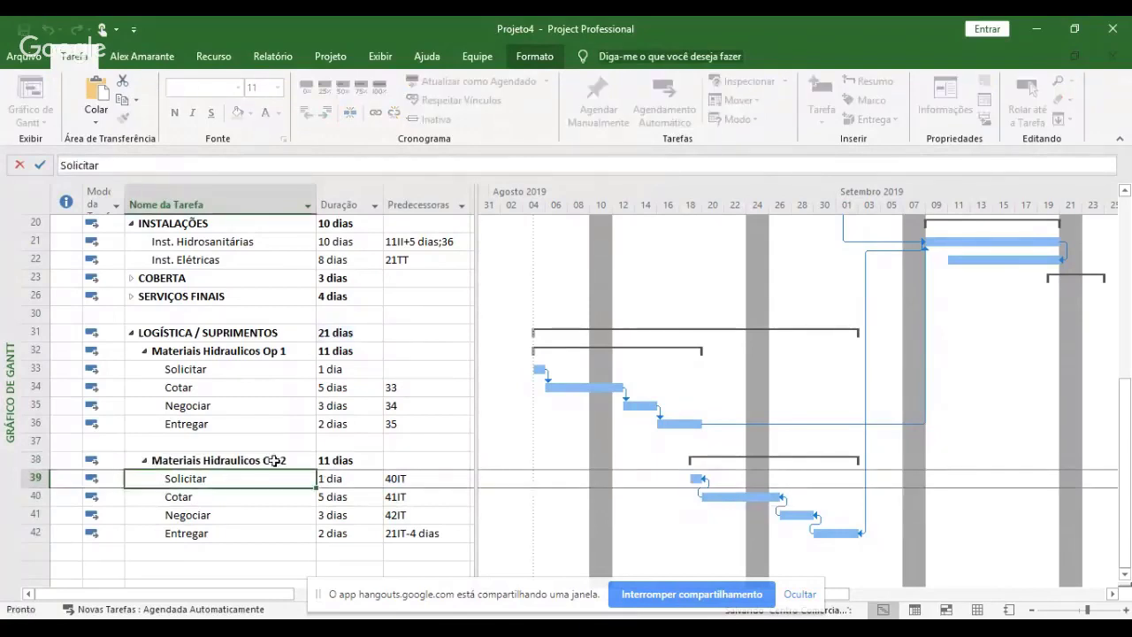
pyautogui.click(274, 461)
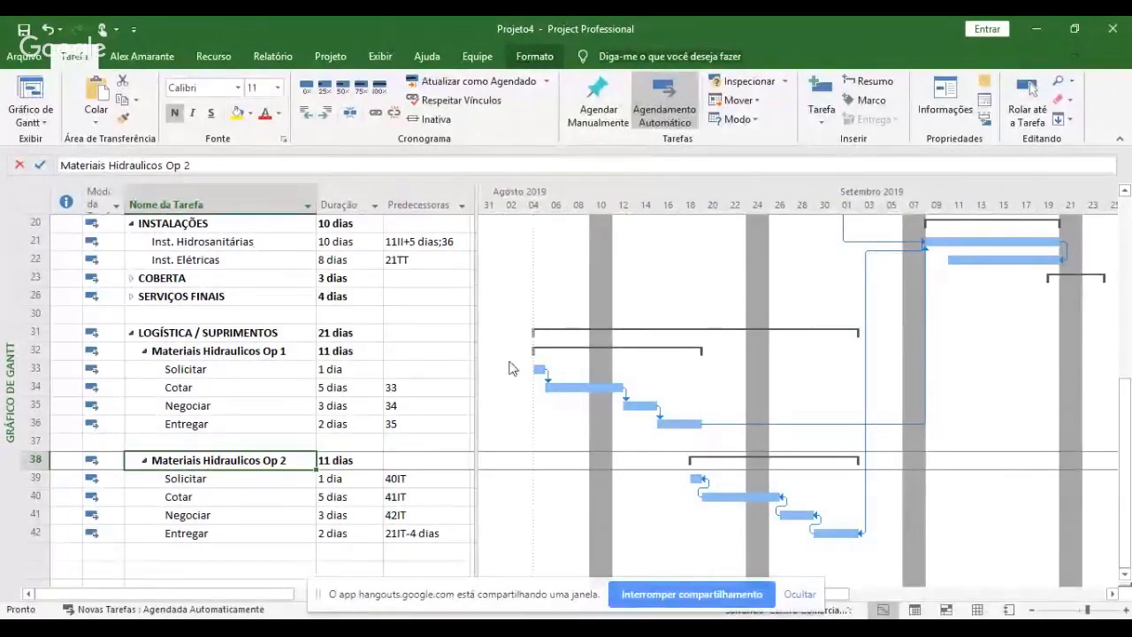
# - Set the predecessors of Inst. Hidrosanitárias to 11II+8 dias;36, and undo and redo the change to compare both schedules
pyautogui.click(391, 242)
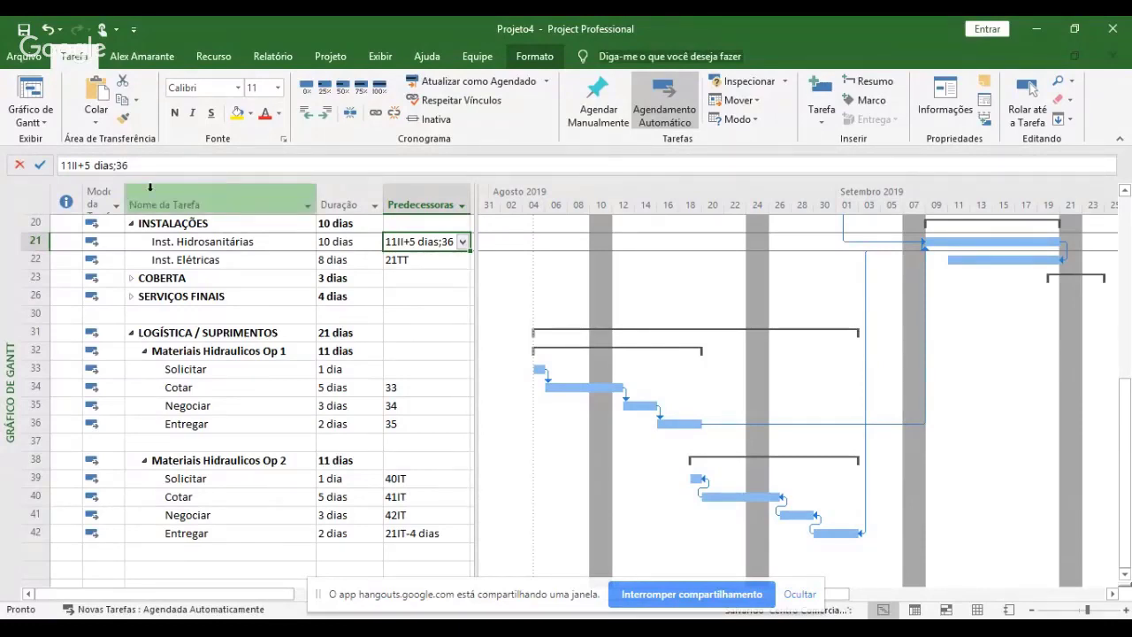
pyautogui.click(91, 166)
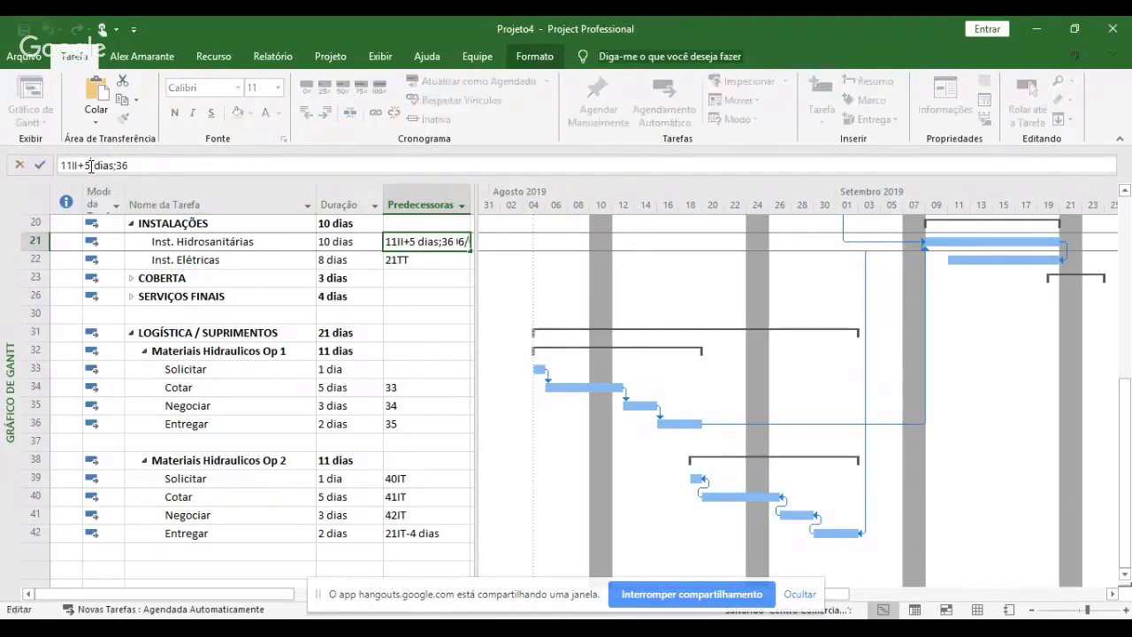
pyautogui.press('BackSpace')
pyautogui.write('8')
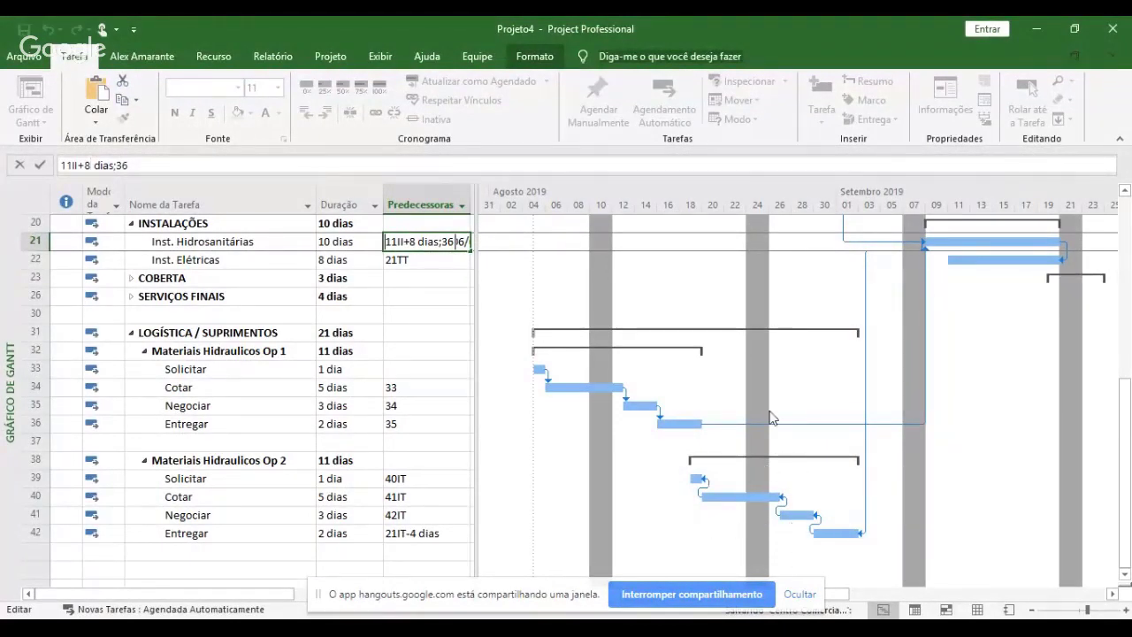
pyautogui.press('Return')
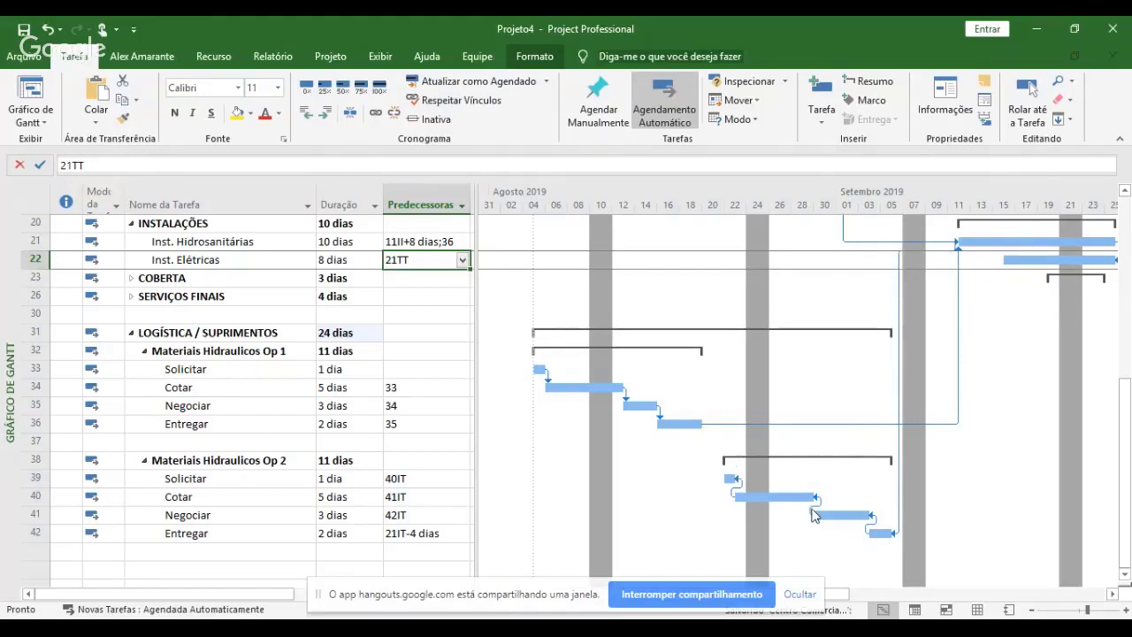
pyautogui.click(47, 30)
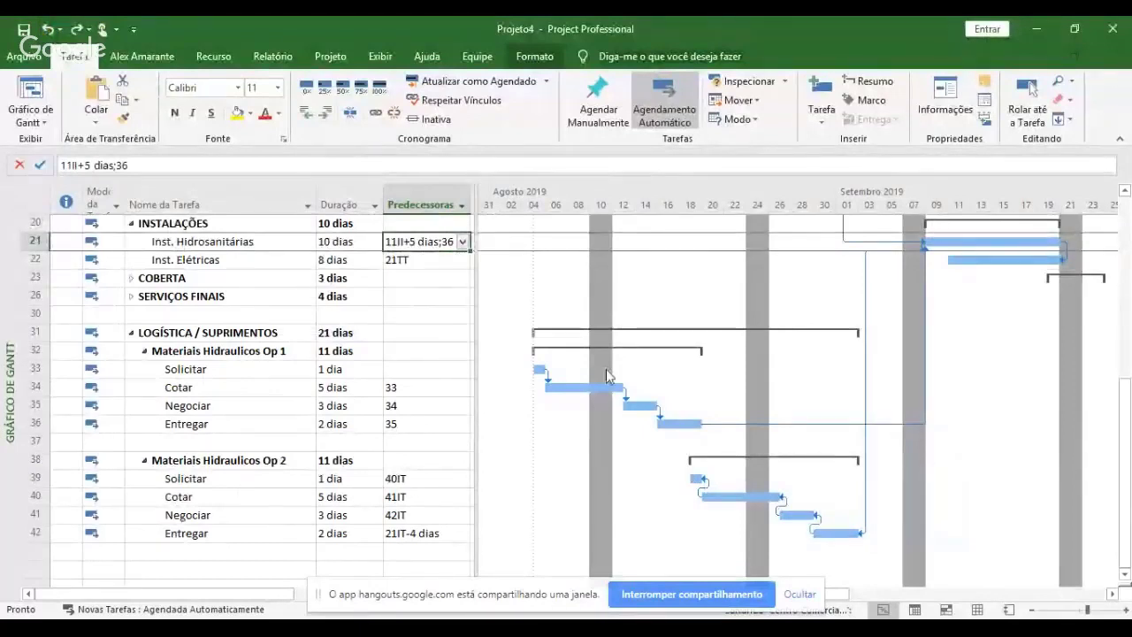
pyautogui.click(75, 37)
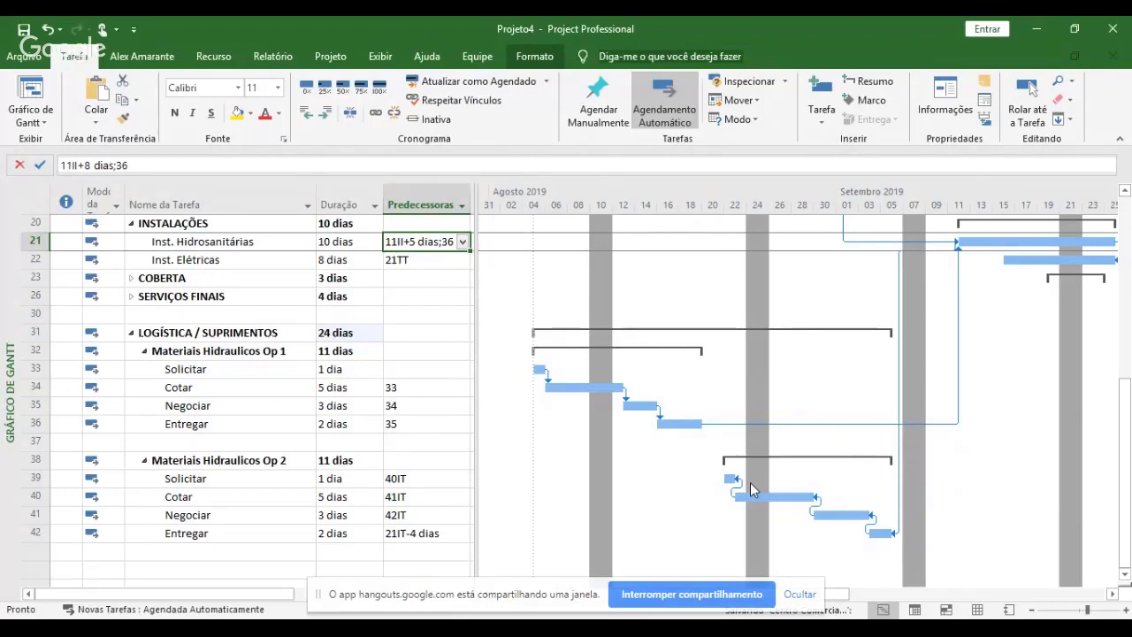
# - Collapse the Materiais Hidraulicos Op 1 group and expand the COBERTA summary task
pyautogui.click(29, 331)
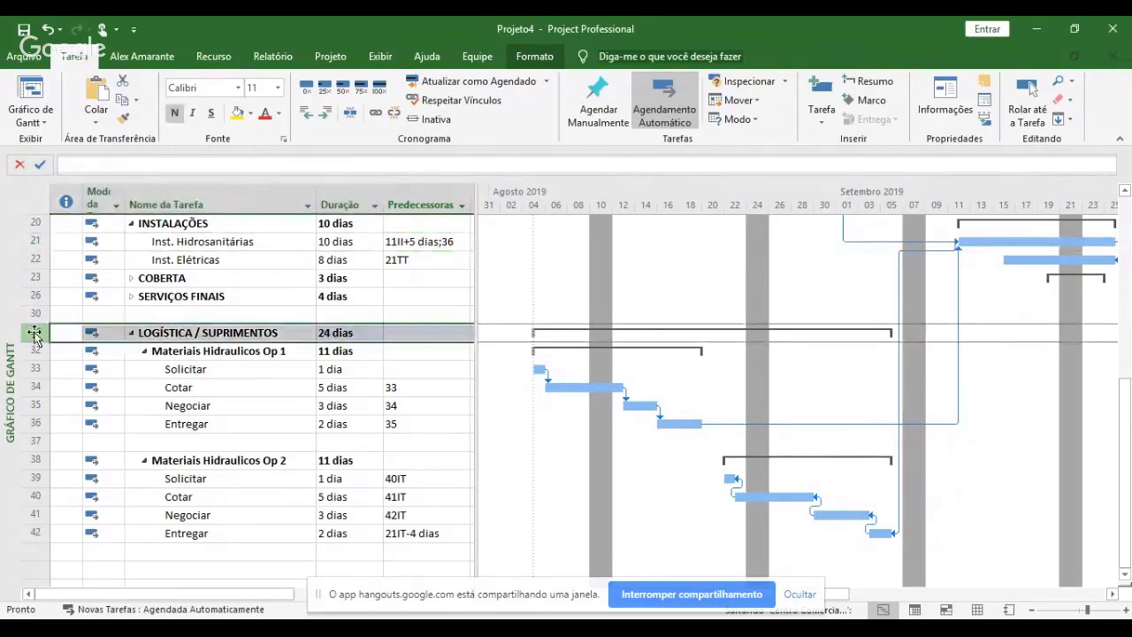
pyautogui.click(145, 351)
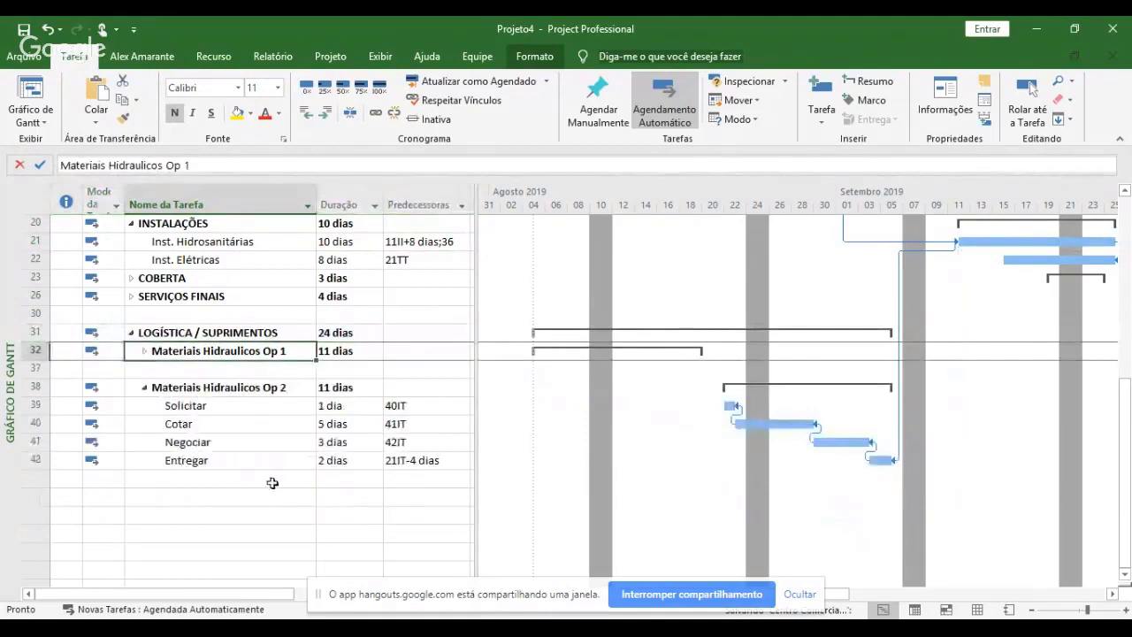
pyautogui.click(221, 261)
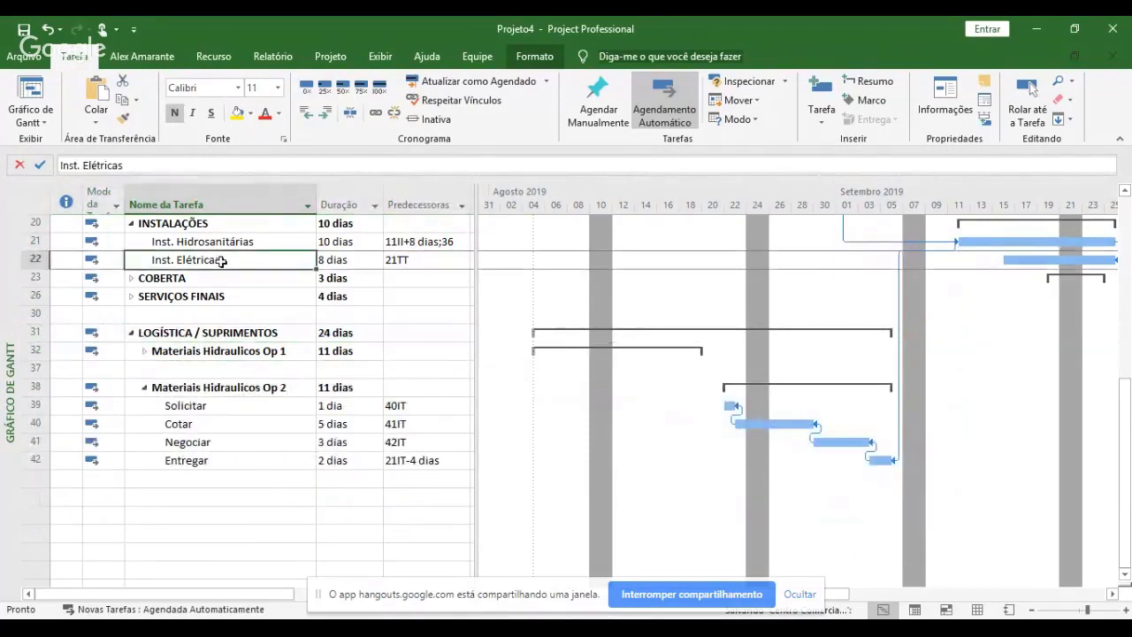
pyautogui.click(131, 279)
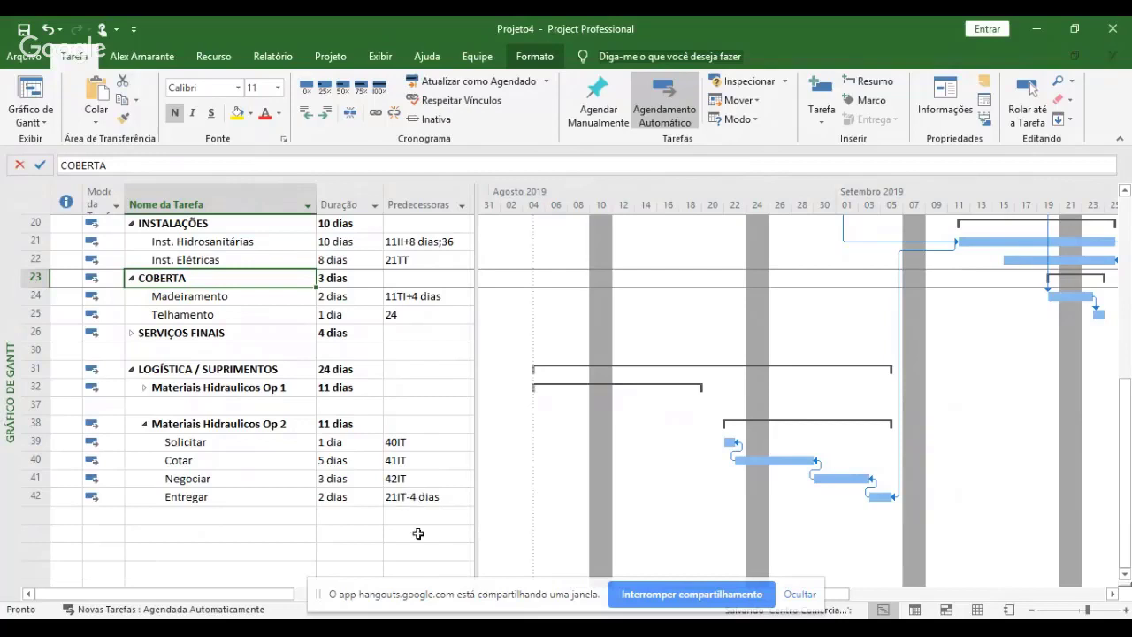
# - Set the predecessor of Entregar in Materiais Hidraulicos Op 2 to 21IT-6 dias
pyautogui.click(427, 496)
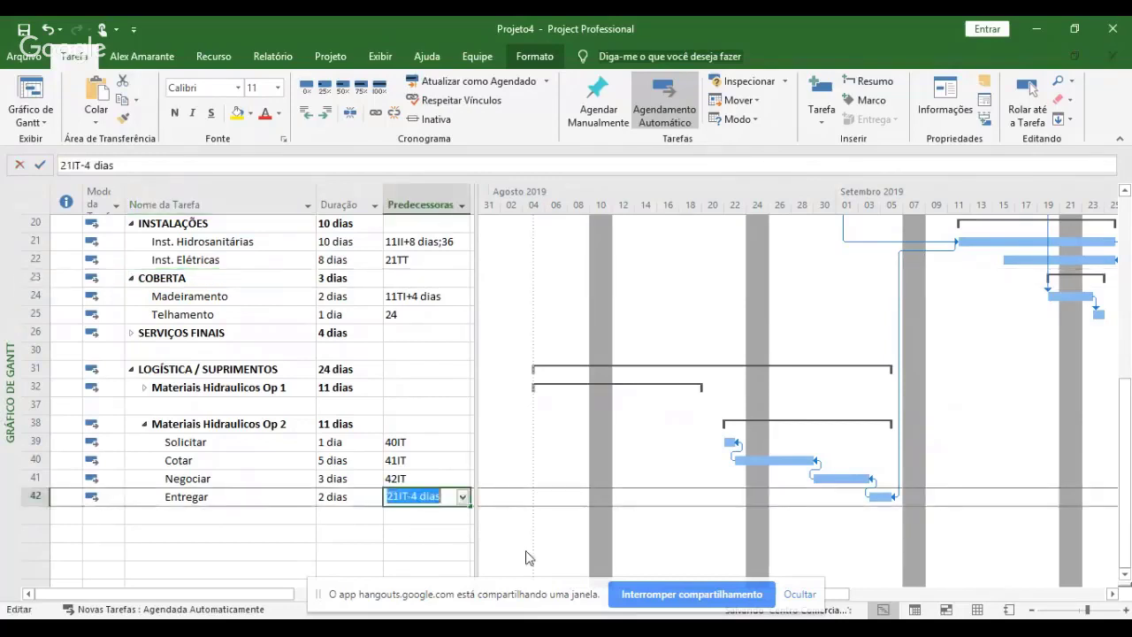
pyautogui.press('F2')
pyautogui.press('Left')
pyautogui.press('Left')
pyautogui.press('Left')
pyautogui.press('Left')
pyautogui.press('Left')
pyautogui.press('BackSpace')
pyautogui.write('6')
pyautogui.press('Return')
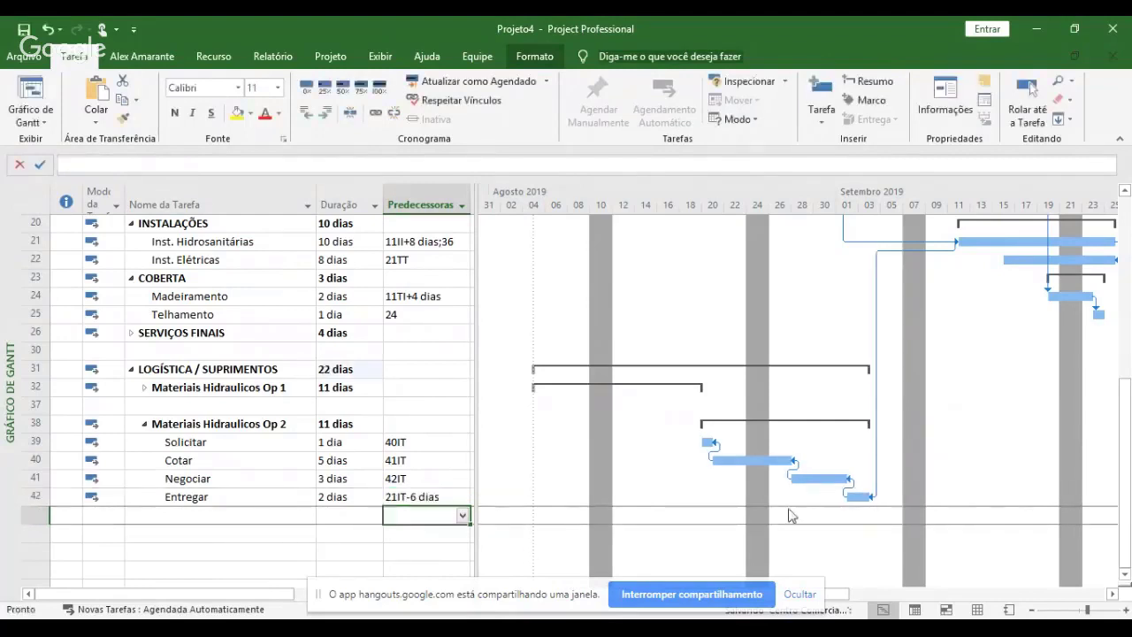